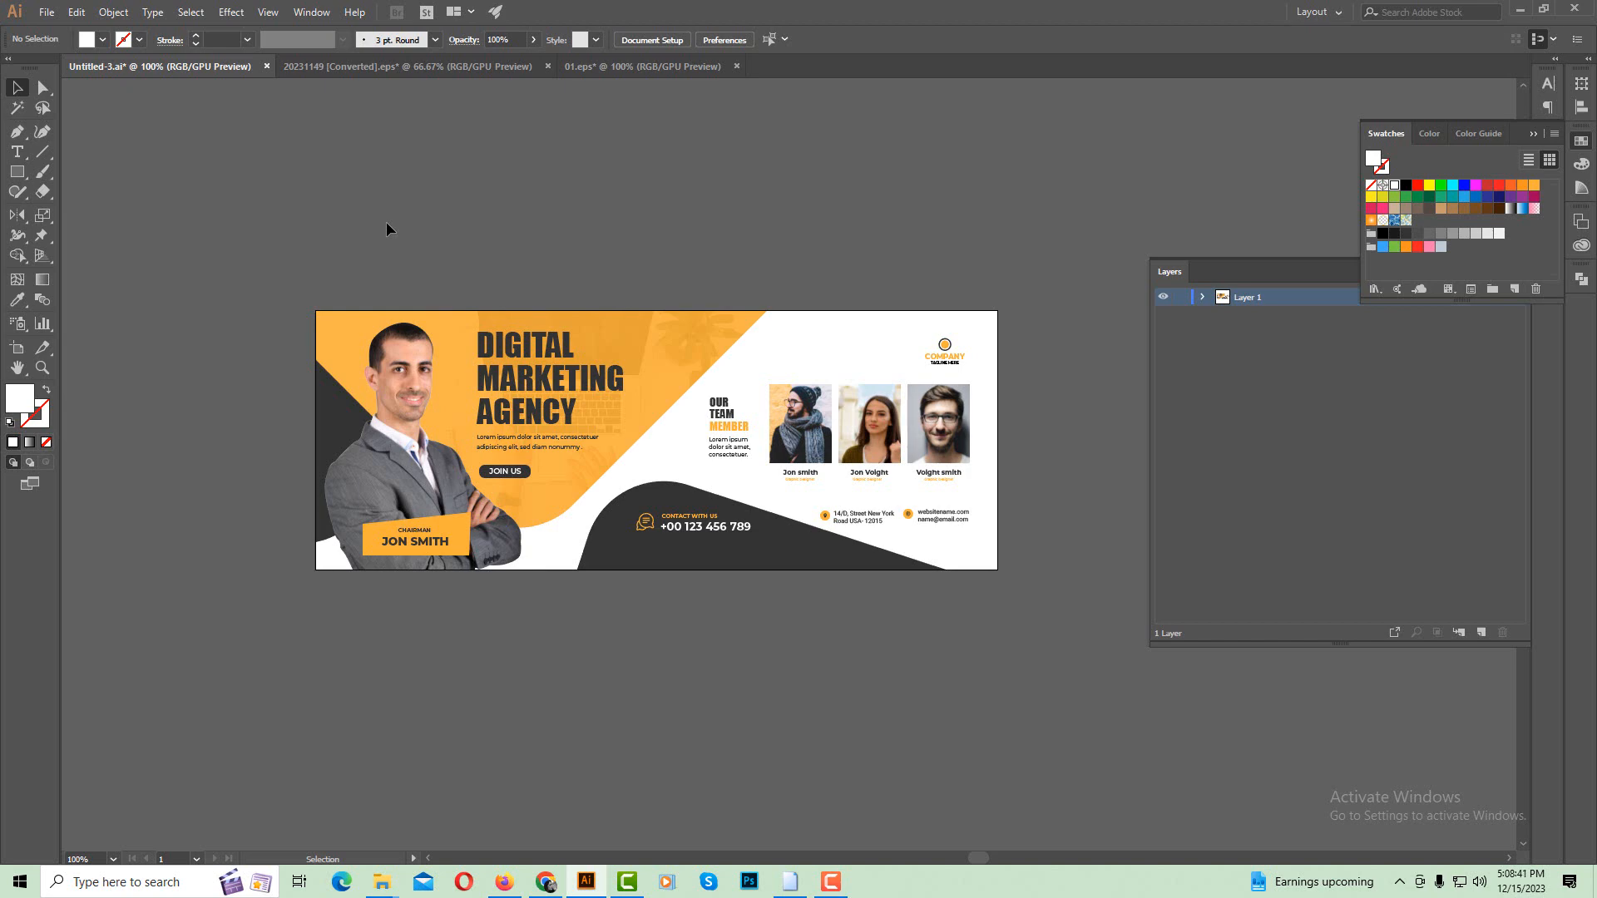
# Examine the finished digital marketing agency banner as a whole and up close.
pyautogui.moveTo(460, 257); pyautogui.dragTo(434, 232)
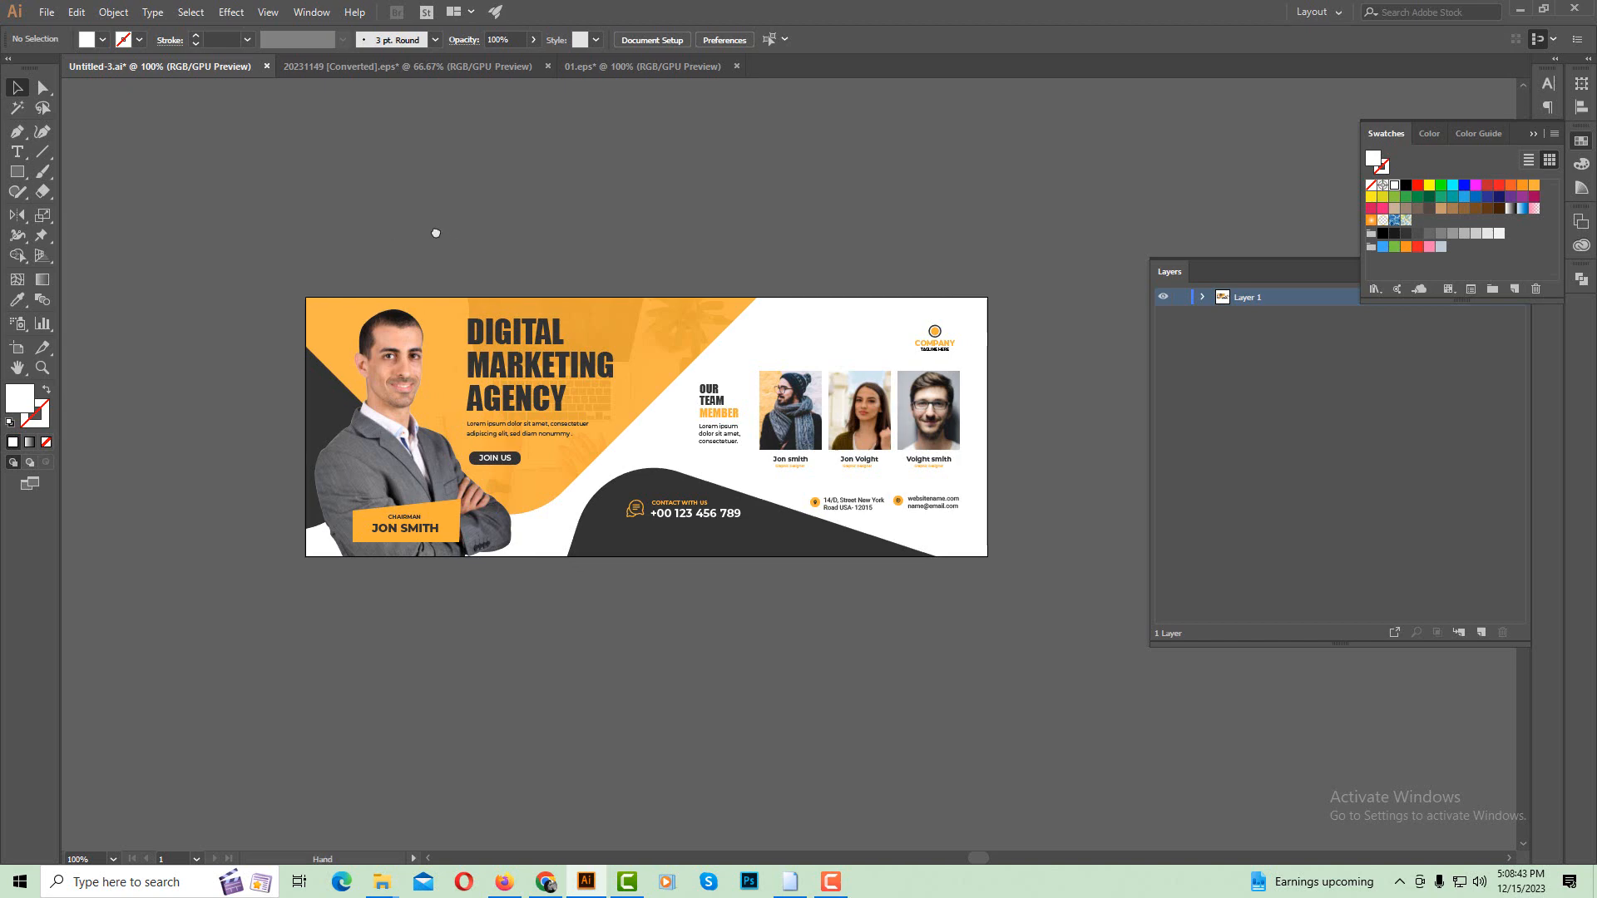
pyautogui.scroll(1, 697, 376)
pyautogui.moveTo(646, 327); pyautogui.dragTo(613, 357)
pyautogui.hotkey('ctrl', '-')
pyautogui.hotkey('ctrl', 'a')
pyautogui.click(961, 595)
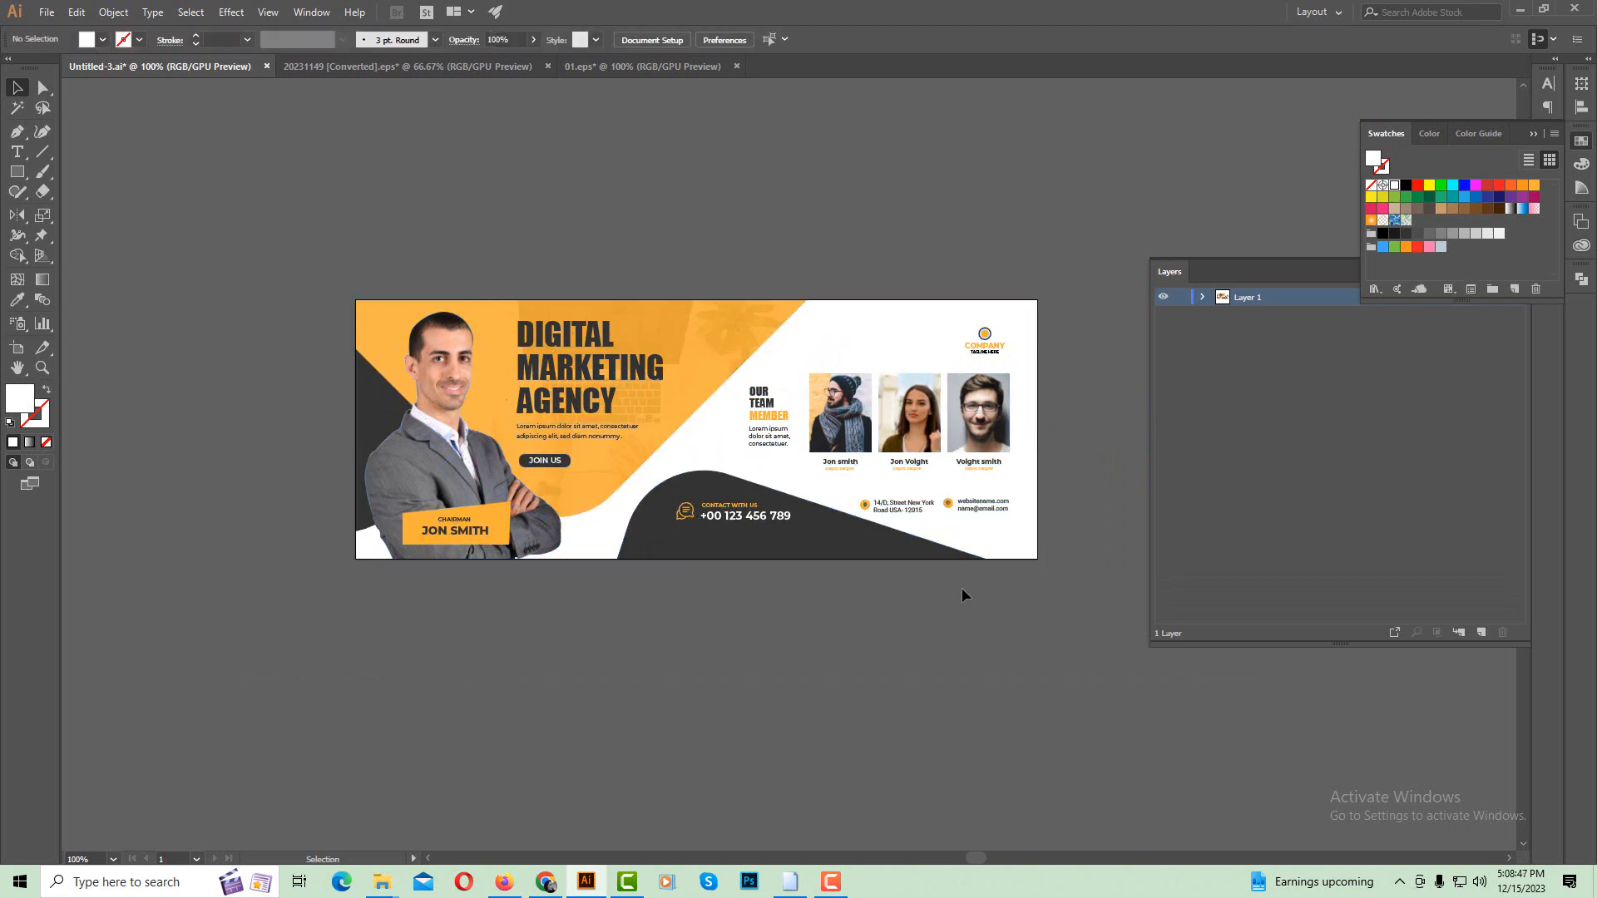
pyautogui.moveTo(859, 591); pyautogui.dragTo(844, 606)
pyautogui.scroll(1, 811, 541)
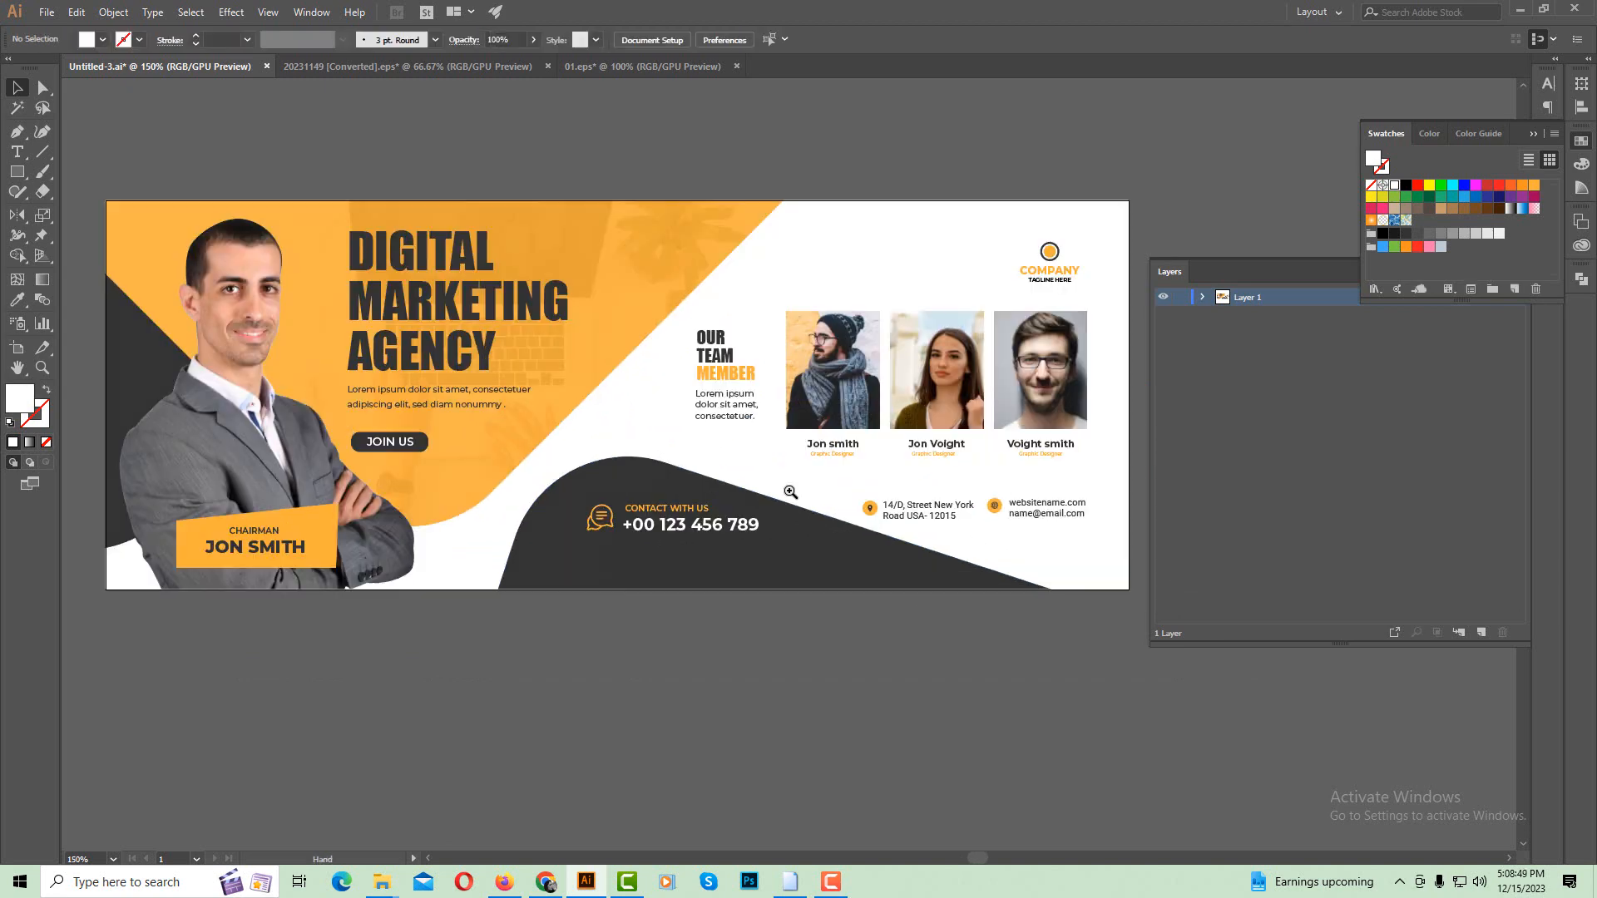
pyautogui.moveTo(814, 469); pyautogui.dragTo(827, 511)
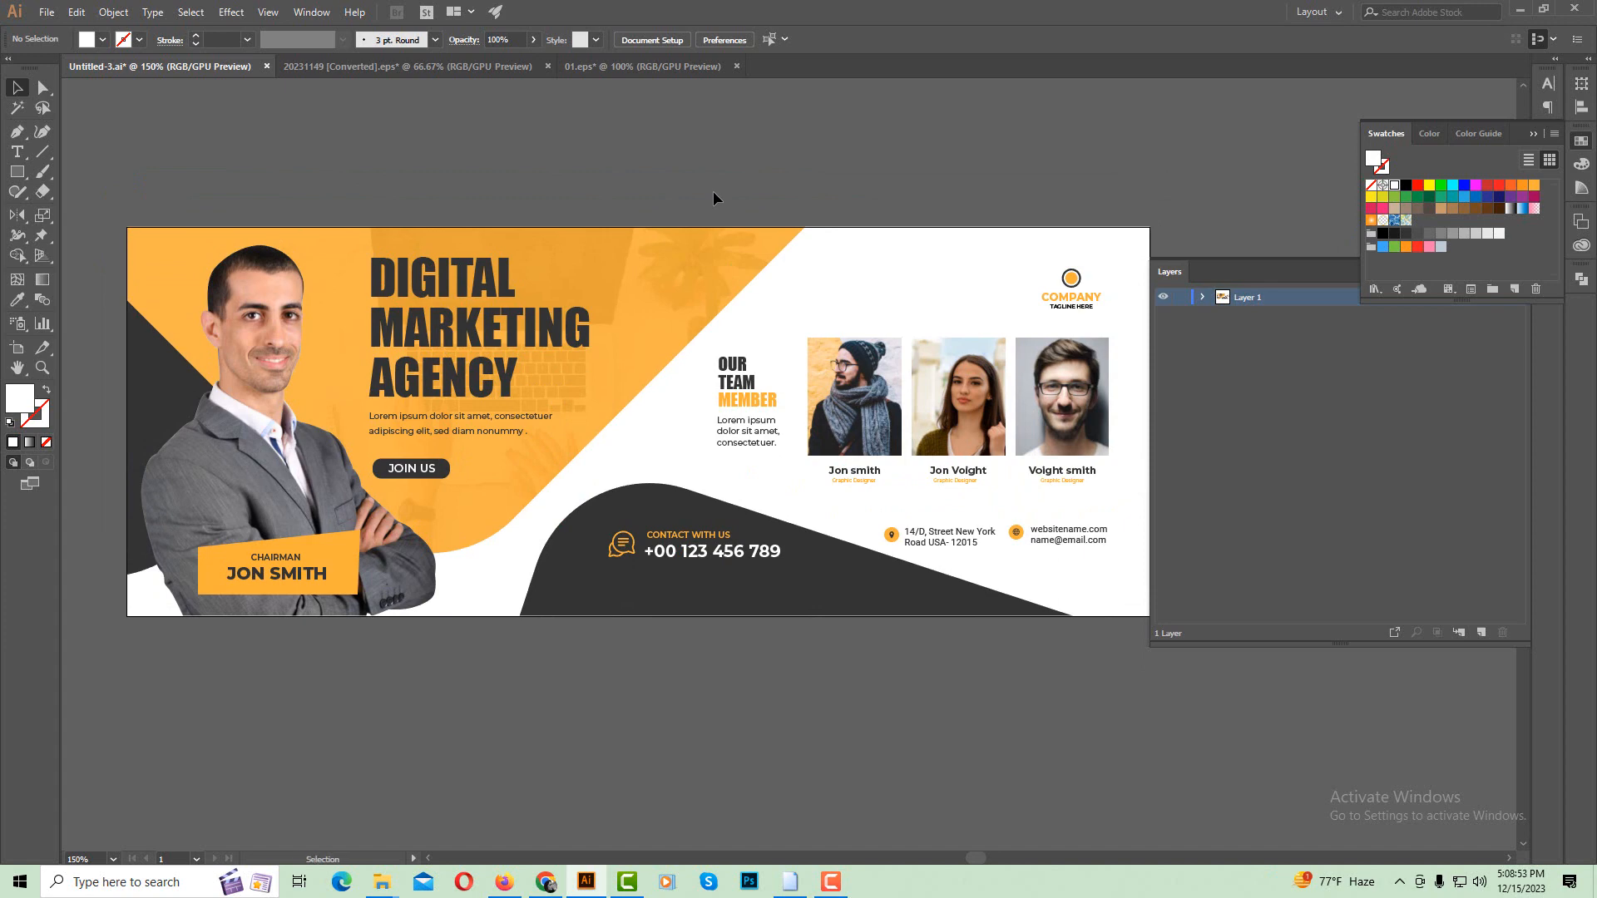
# Create a Web document 800 px wide and 400 px high with raster effects set to High (300 ppi).
pyautogui.hotkey('ctrl', 'n')
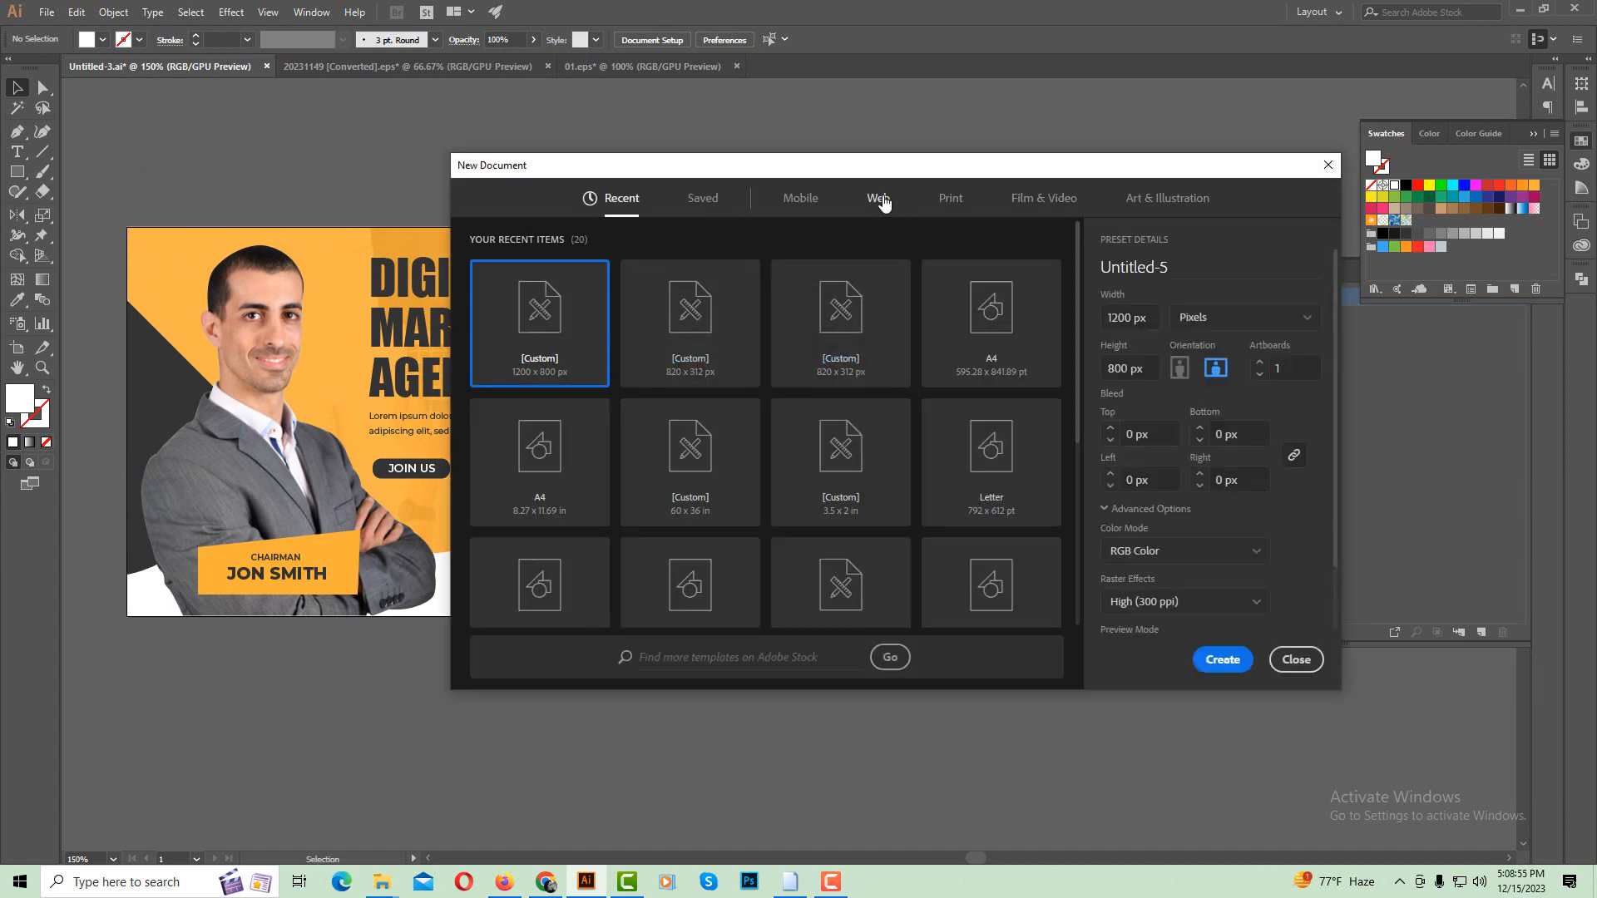
pyautogui.click(880, 199)
pyautogui.click(709, 326)
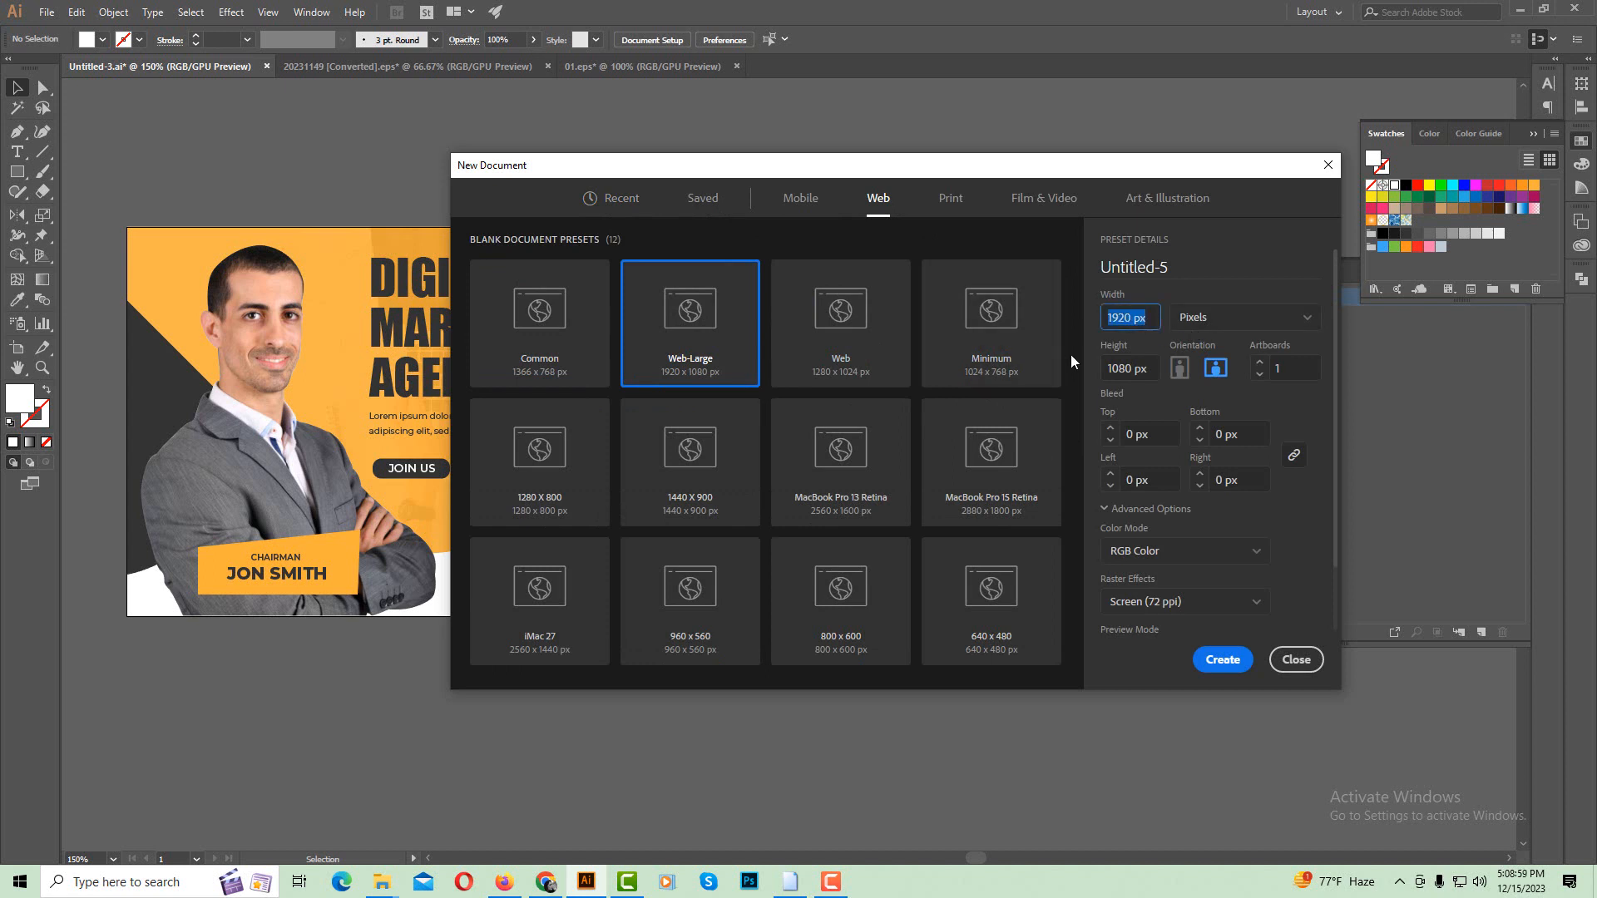
pyautogui.write('800')
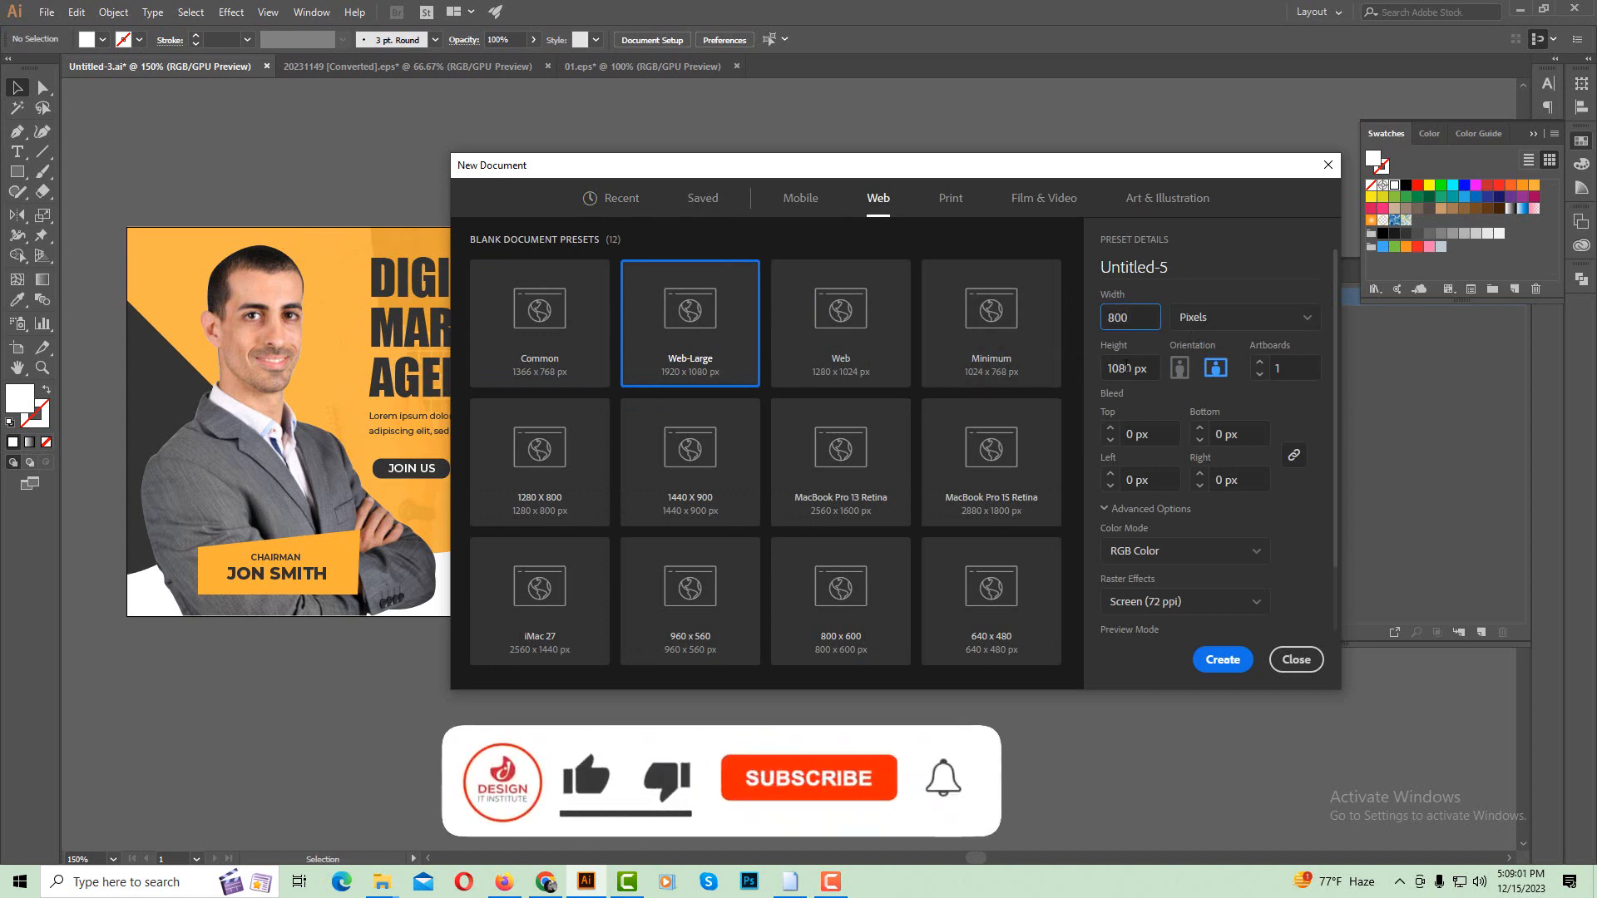
pyautogui.press('Tab')
pyautogui.write('4')
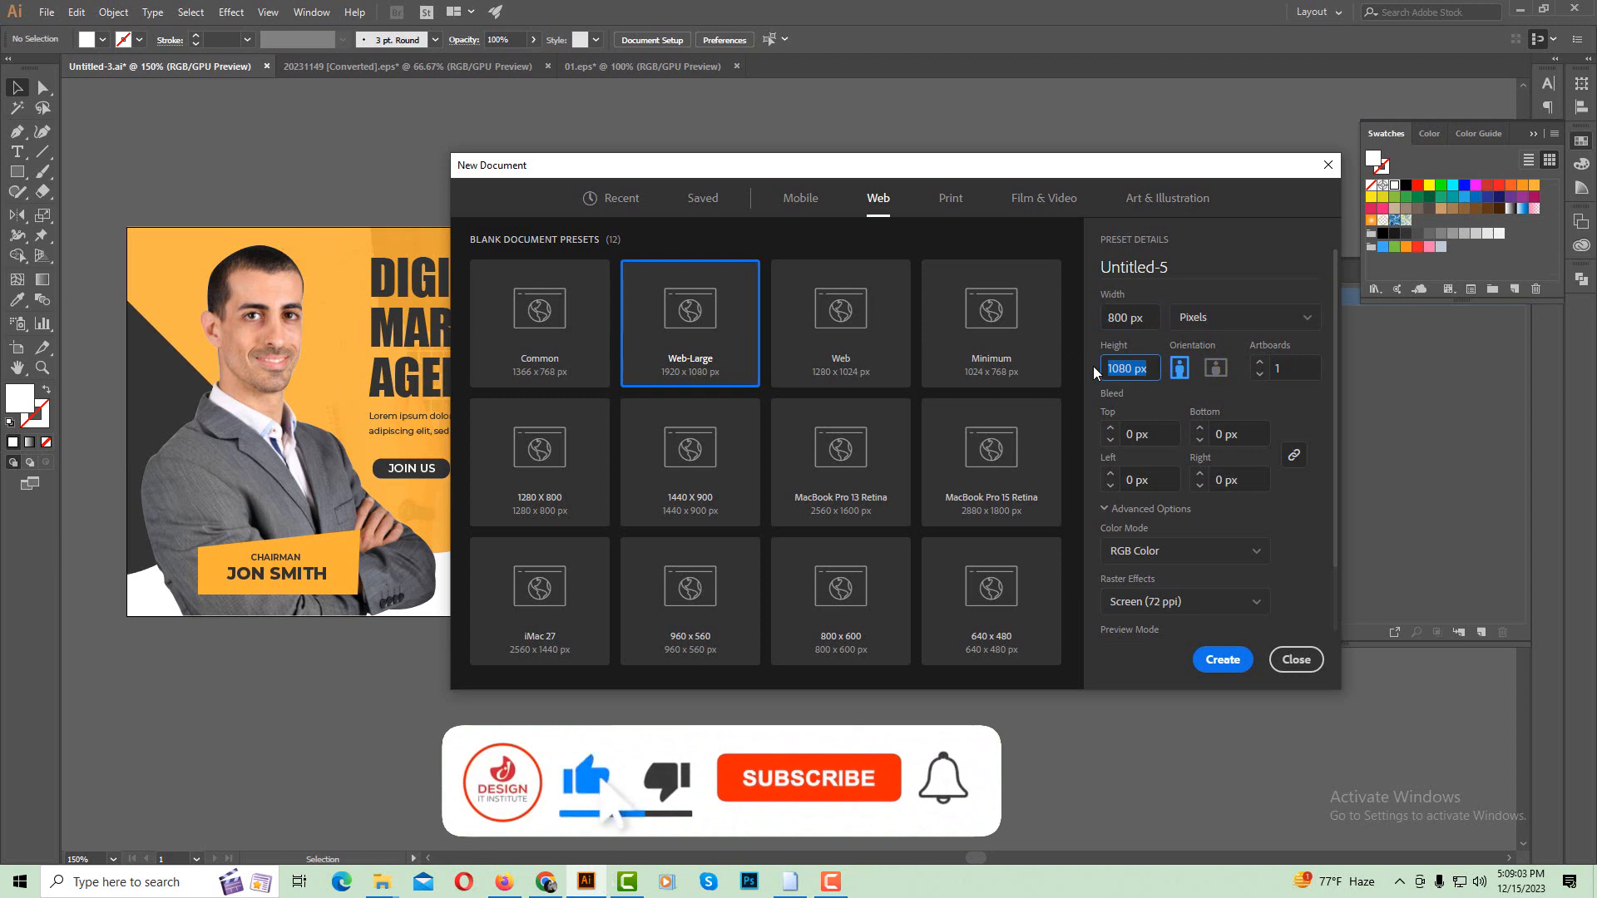
pyautogui.write('00')
pyautogui.press('Tab')
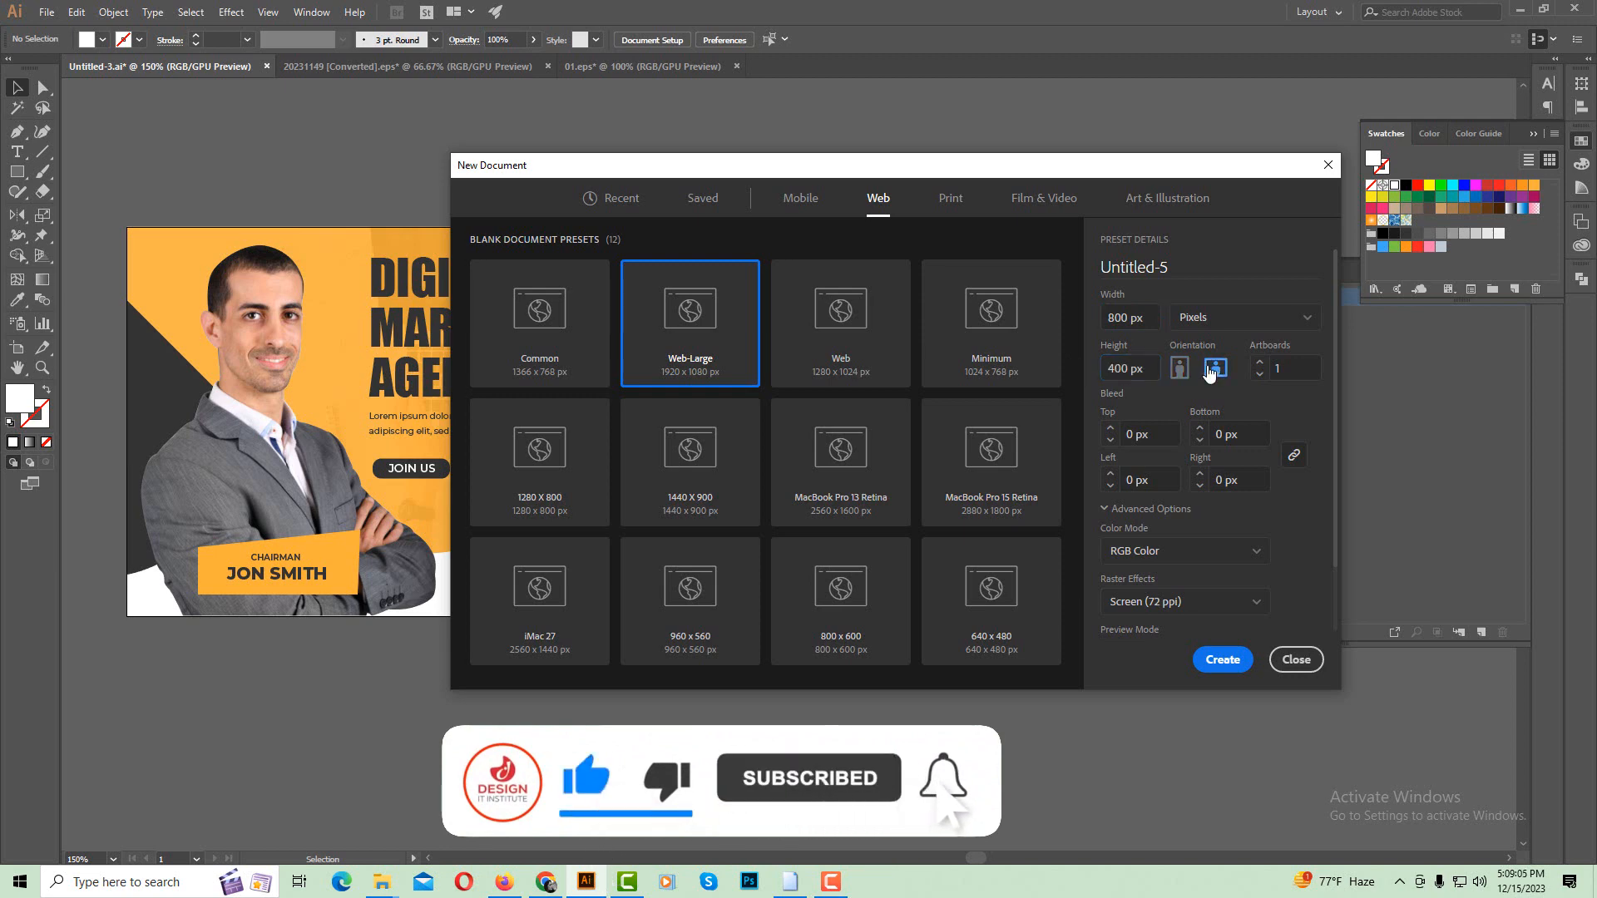
pyautogui.click(1181, 600)
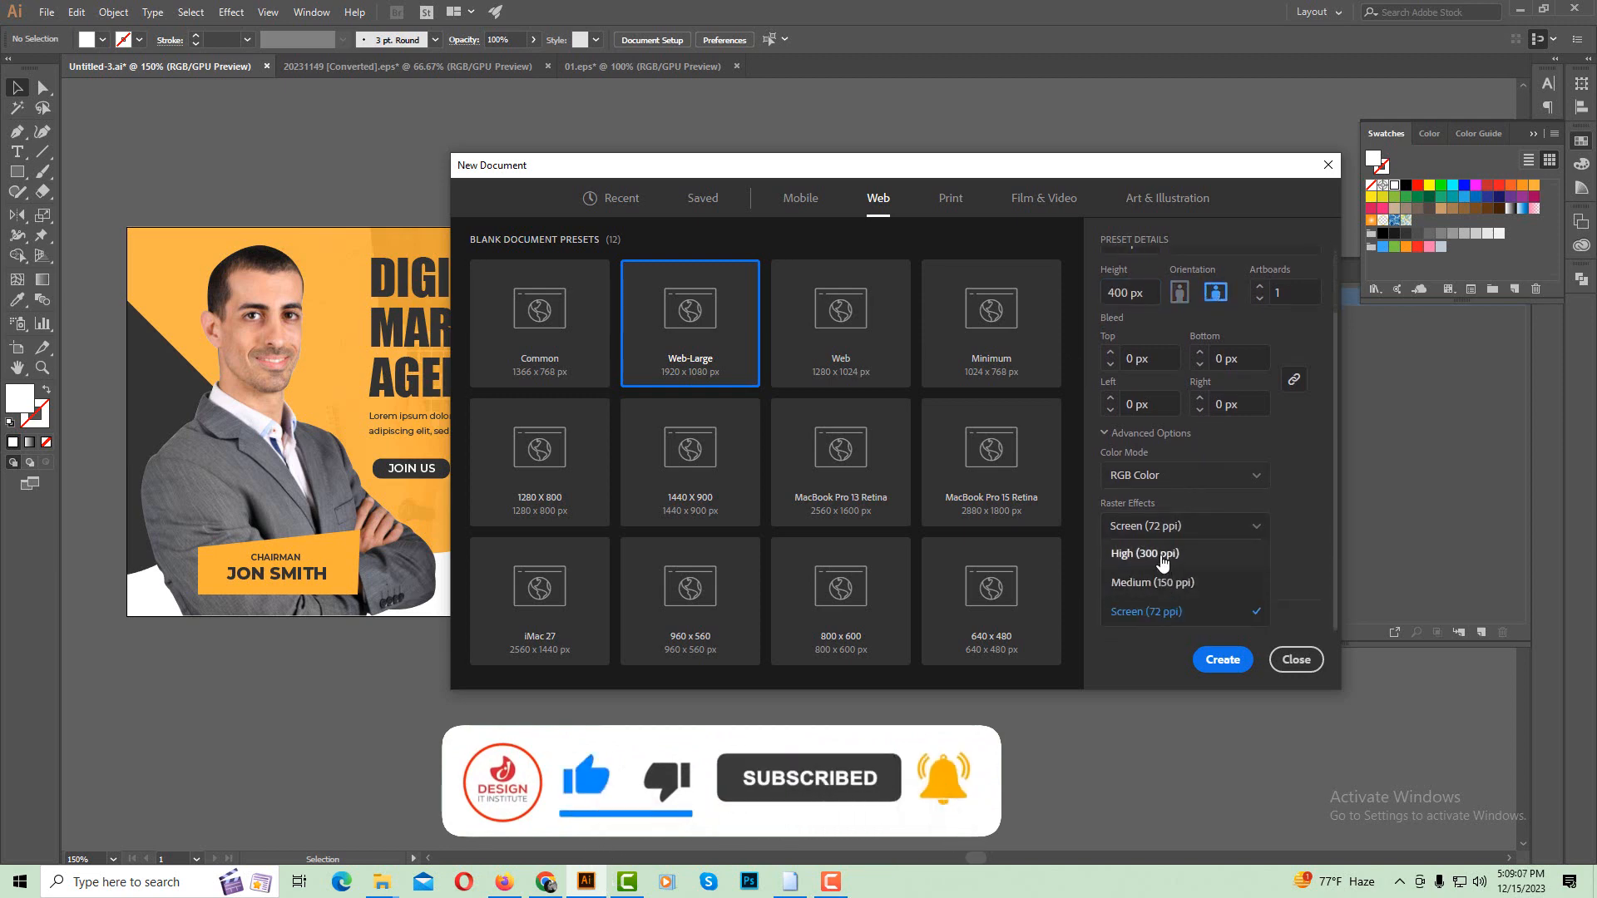
pyautogui.click(1160, 556)
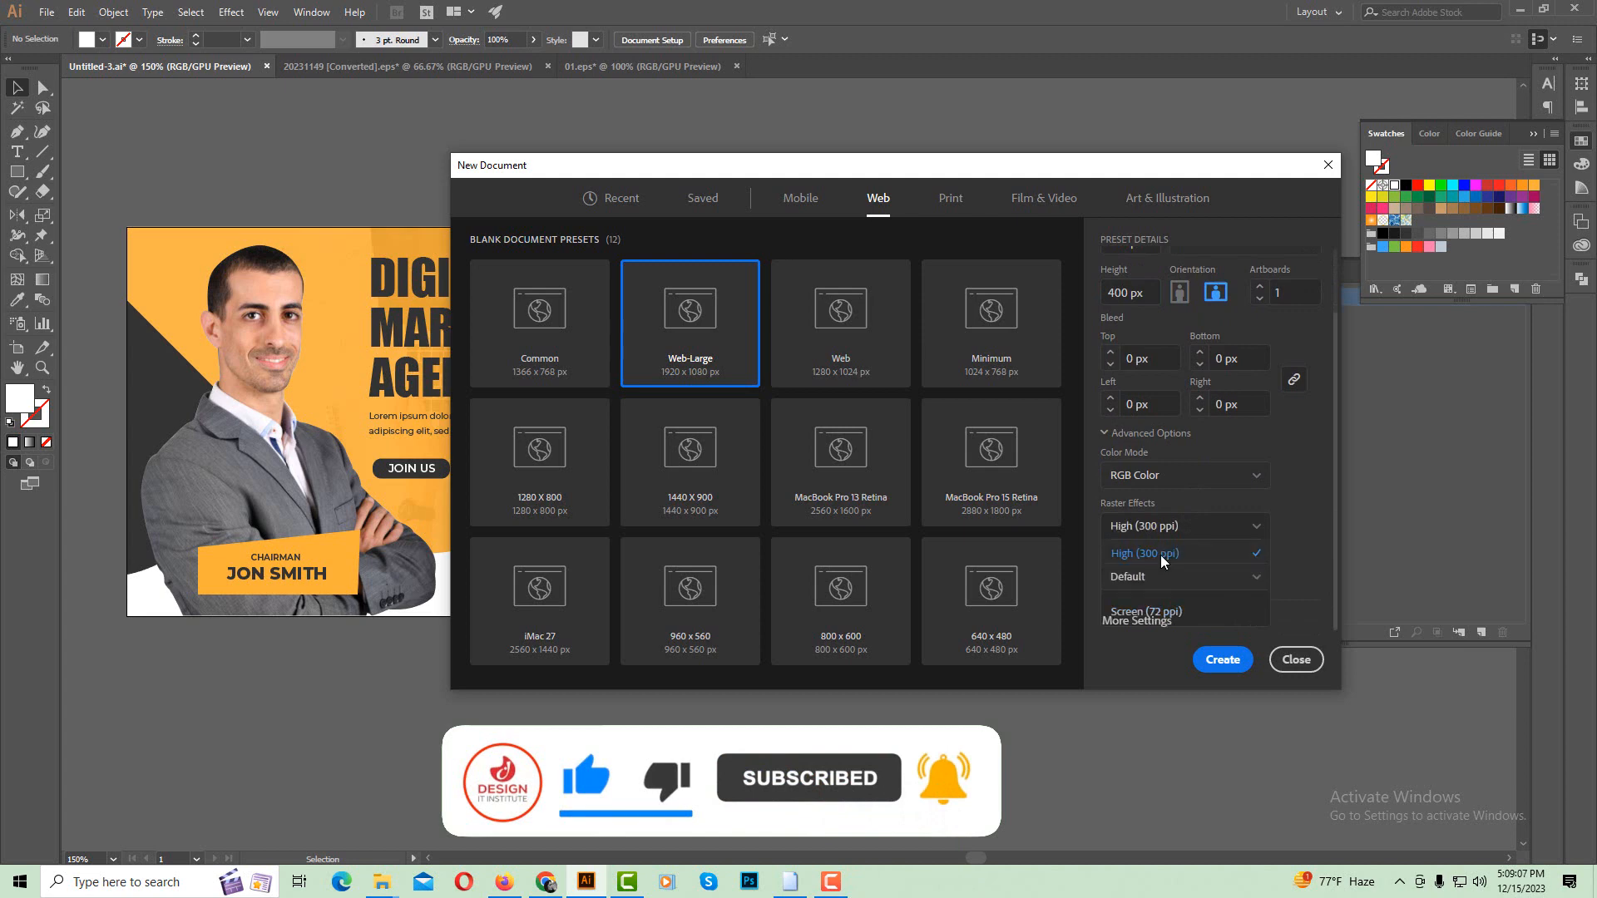
pyautogui.click(1222, 660)
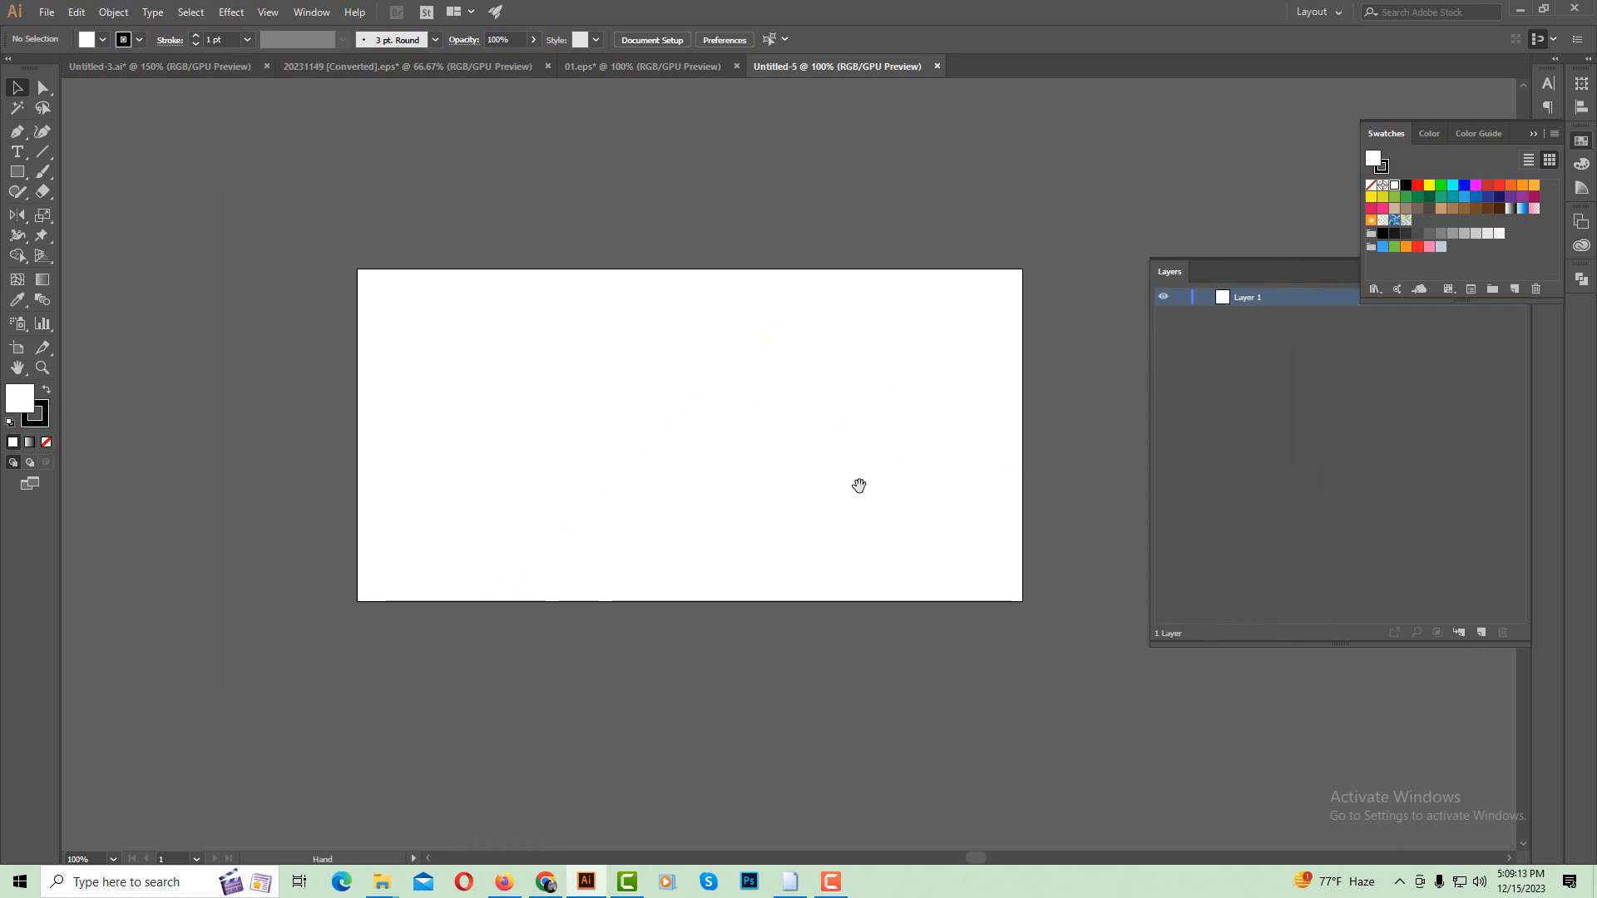
# Remove the stroke colour and draw a white rectangle 800 px wide and 400 px high.
pyautogui.click(37, 415)
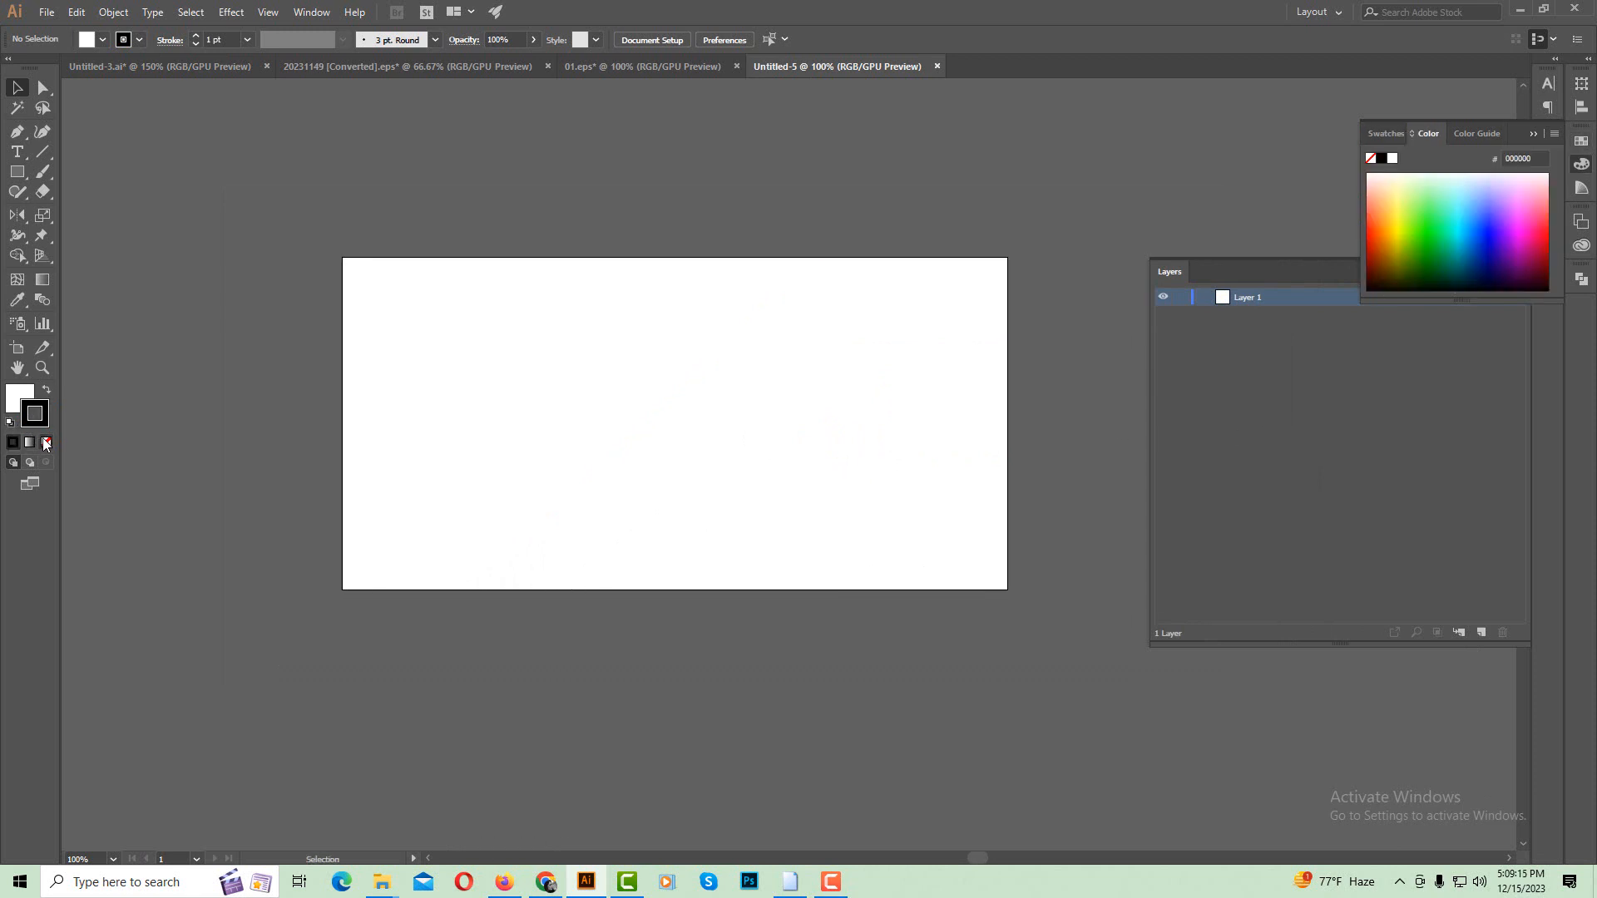
pyautogui.click(47, 442)
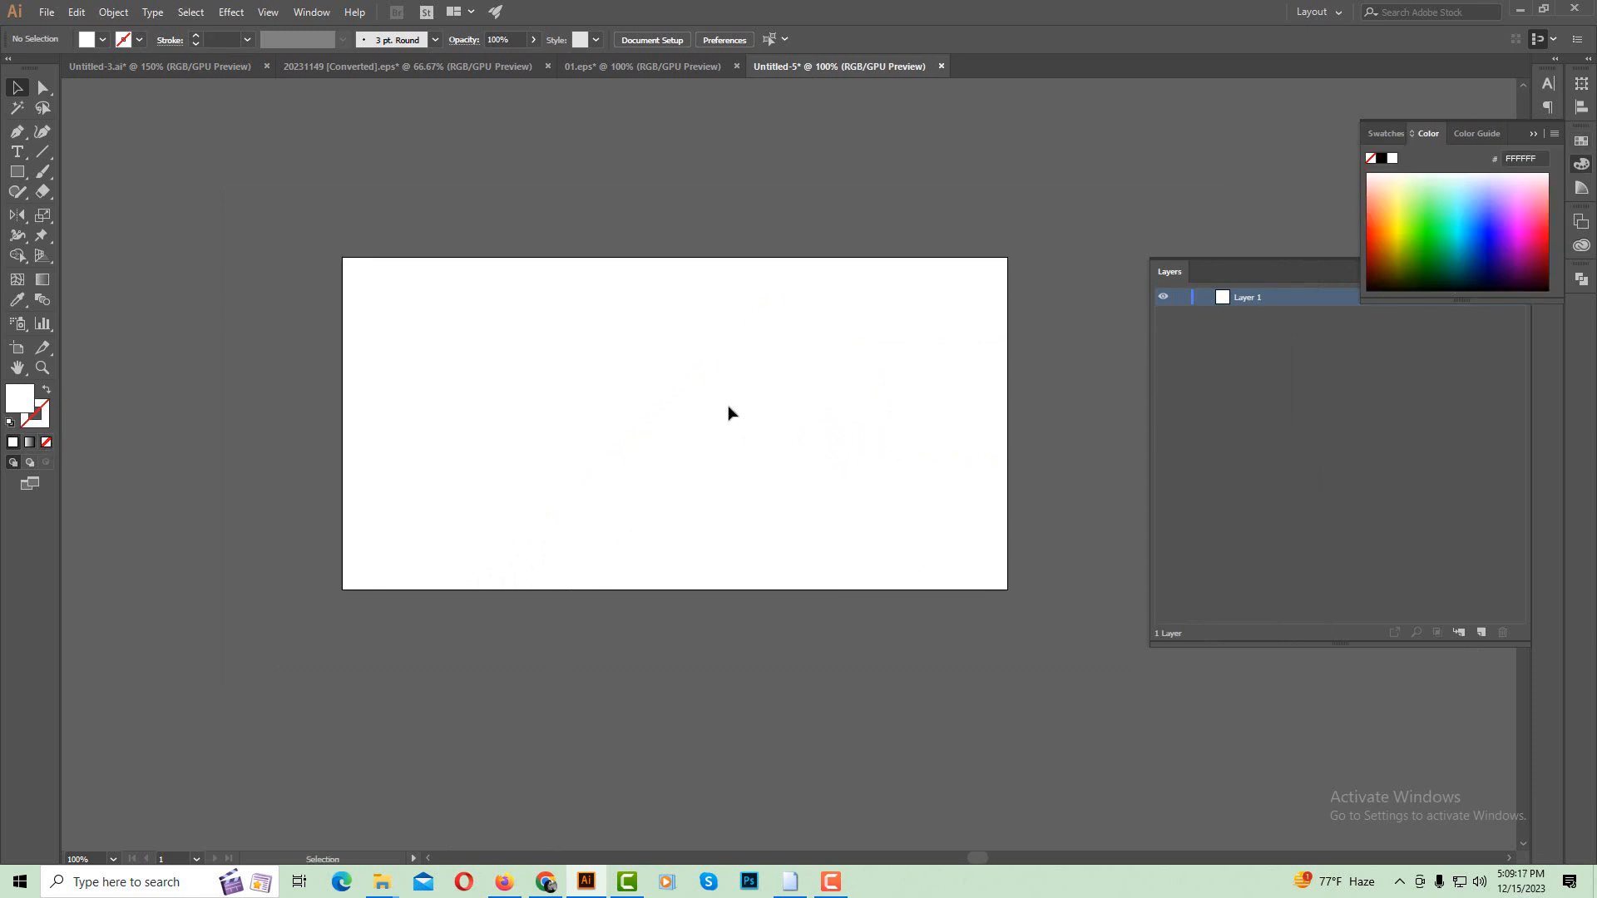
pyautogui.click(18, 175)
pyautogui.click(535, 325)
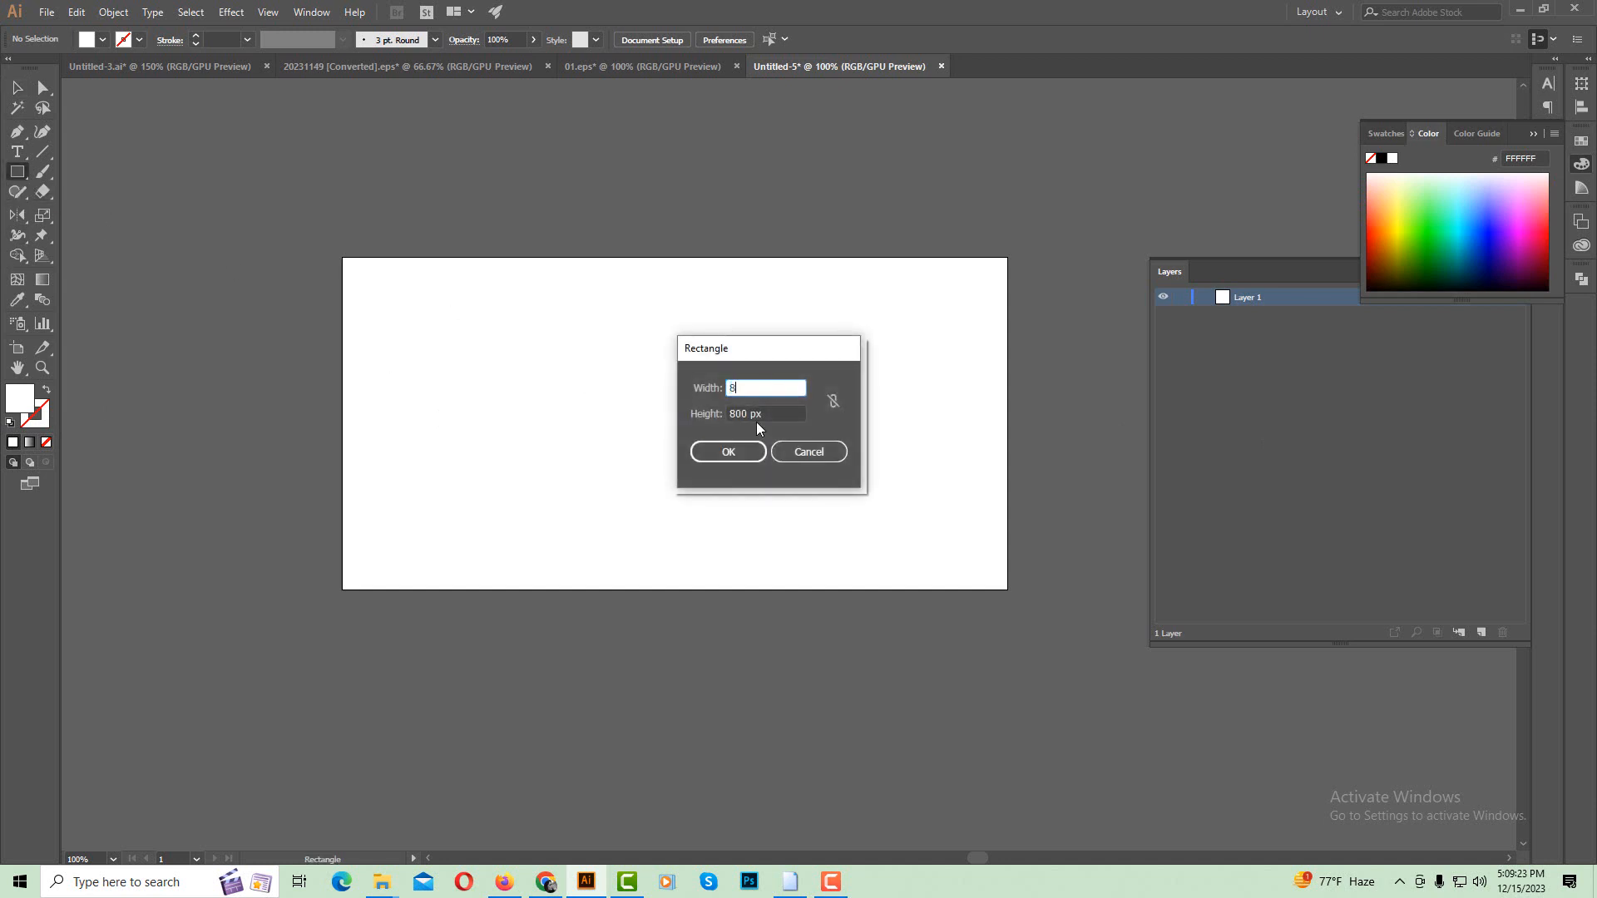
pyautogui.write('400')
pyautogui.press('Return')
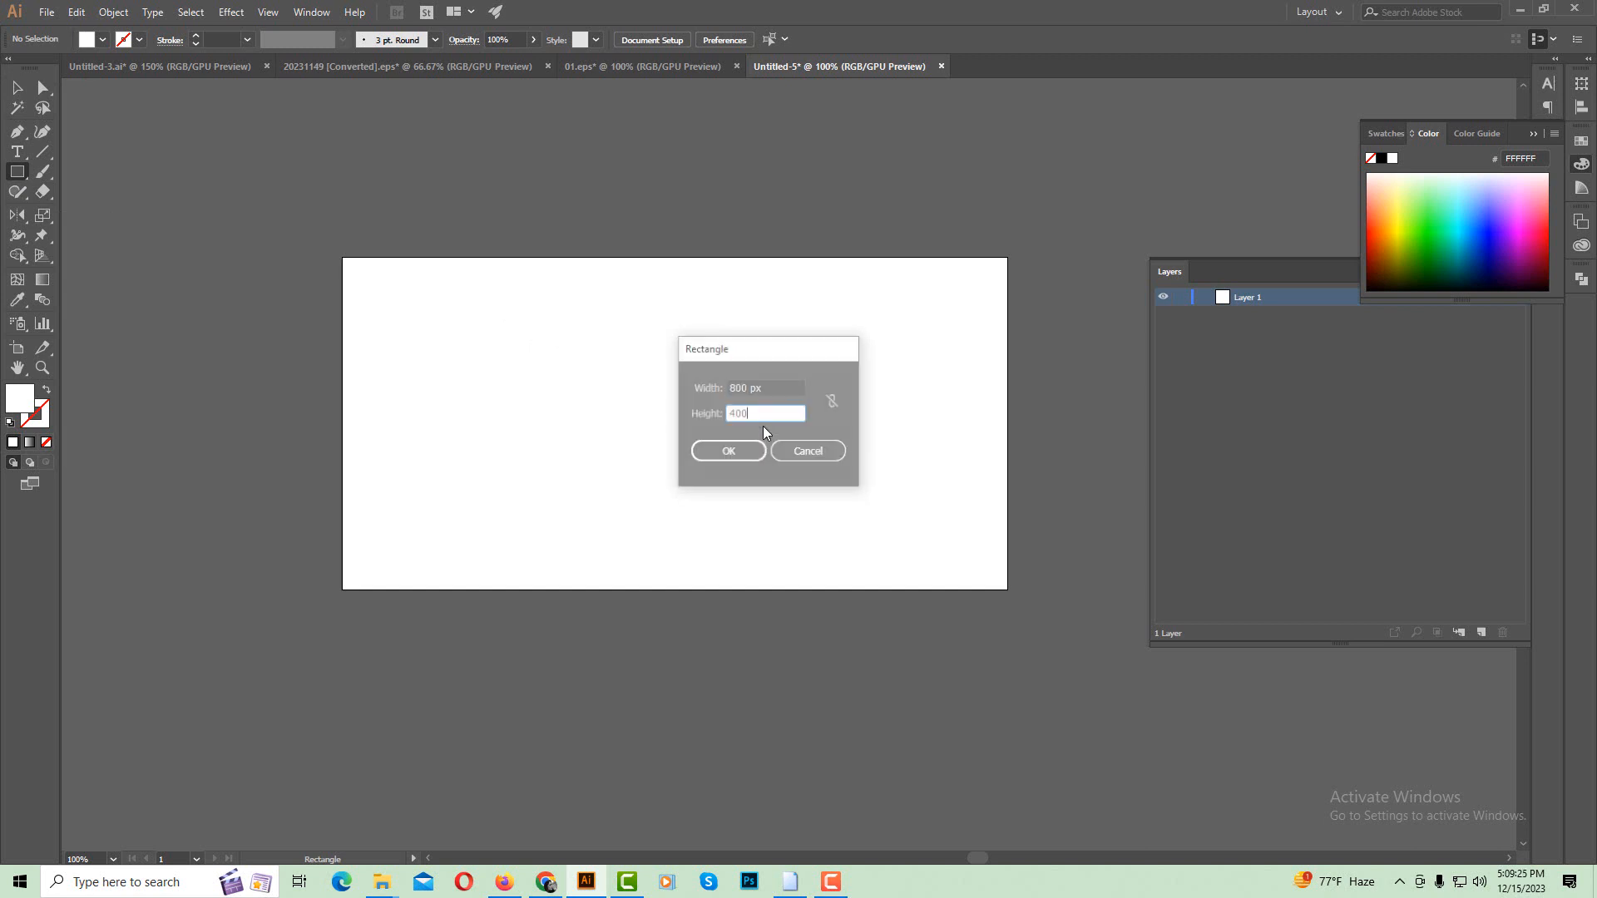
# Align the white rectangle to the artboard so that it covers it exactly.
pyautogui.click(18, 88)
pyautogui.click(275, 202)
pyautogui.moveTo(710, 397); pyautogui.dragTo(554, 334)
pyautogui.click(656, 41)
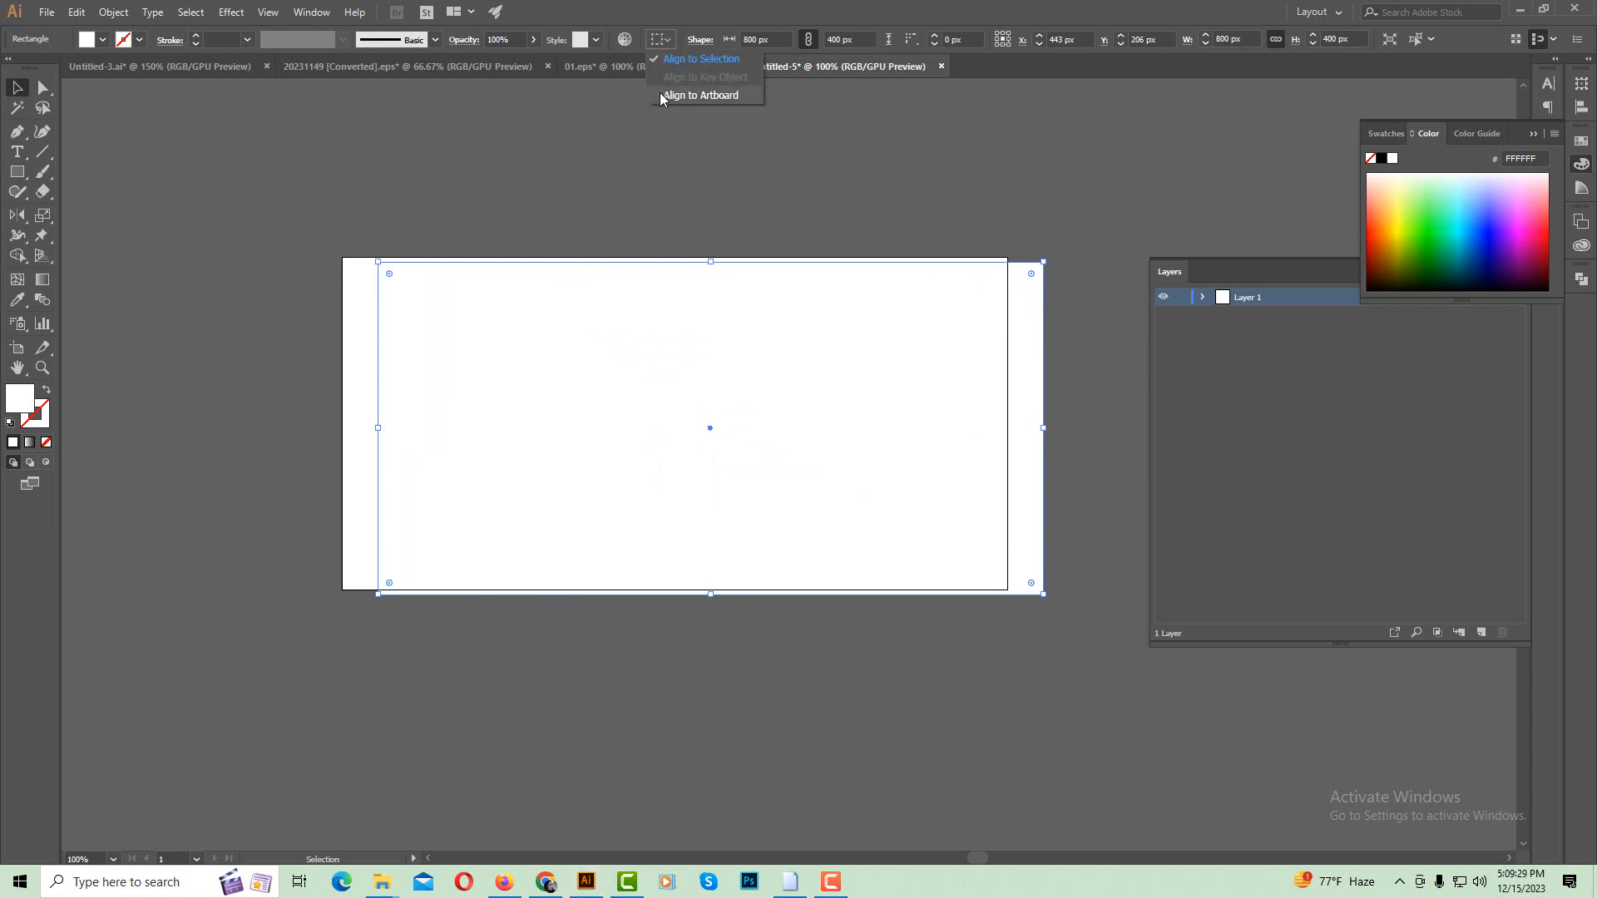
pyautogui.click(661, 93)
pyautogui.click(712, 39)
pyautogui.click(760, 42)
pyautogui.click(770, 199)
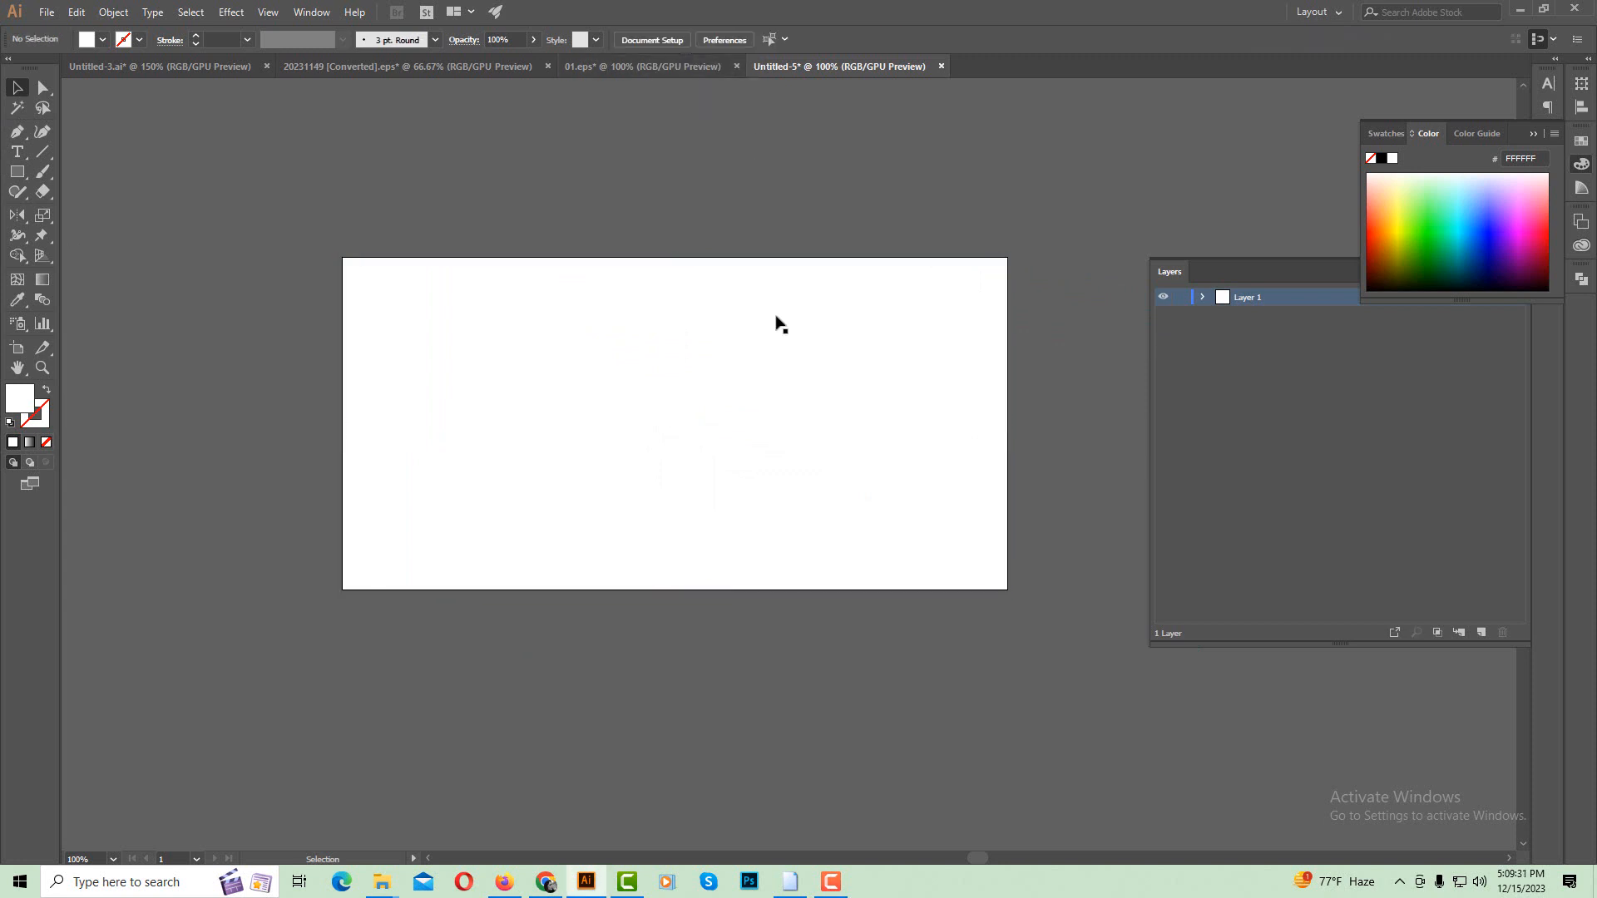
pyautogui.moveTo(779, 426); pyautogui.dragTo(754, 429)
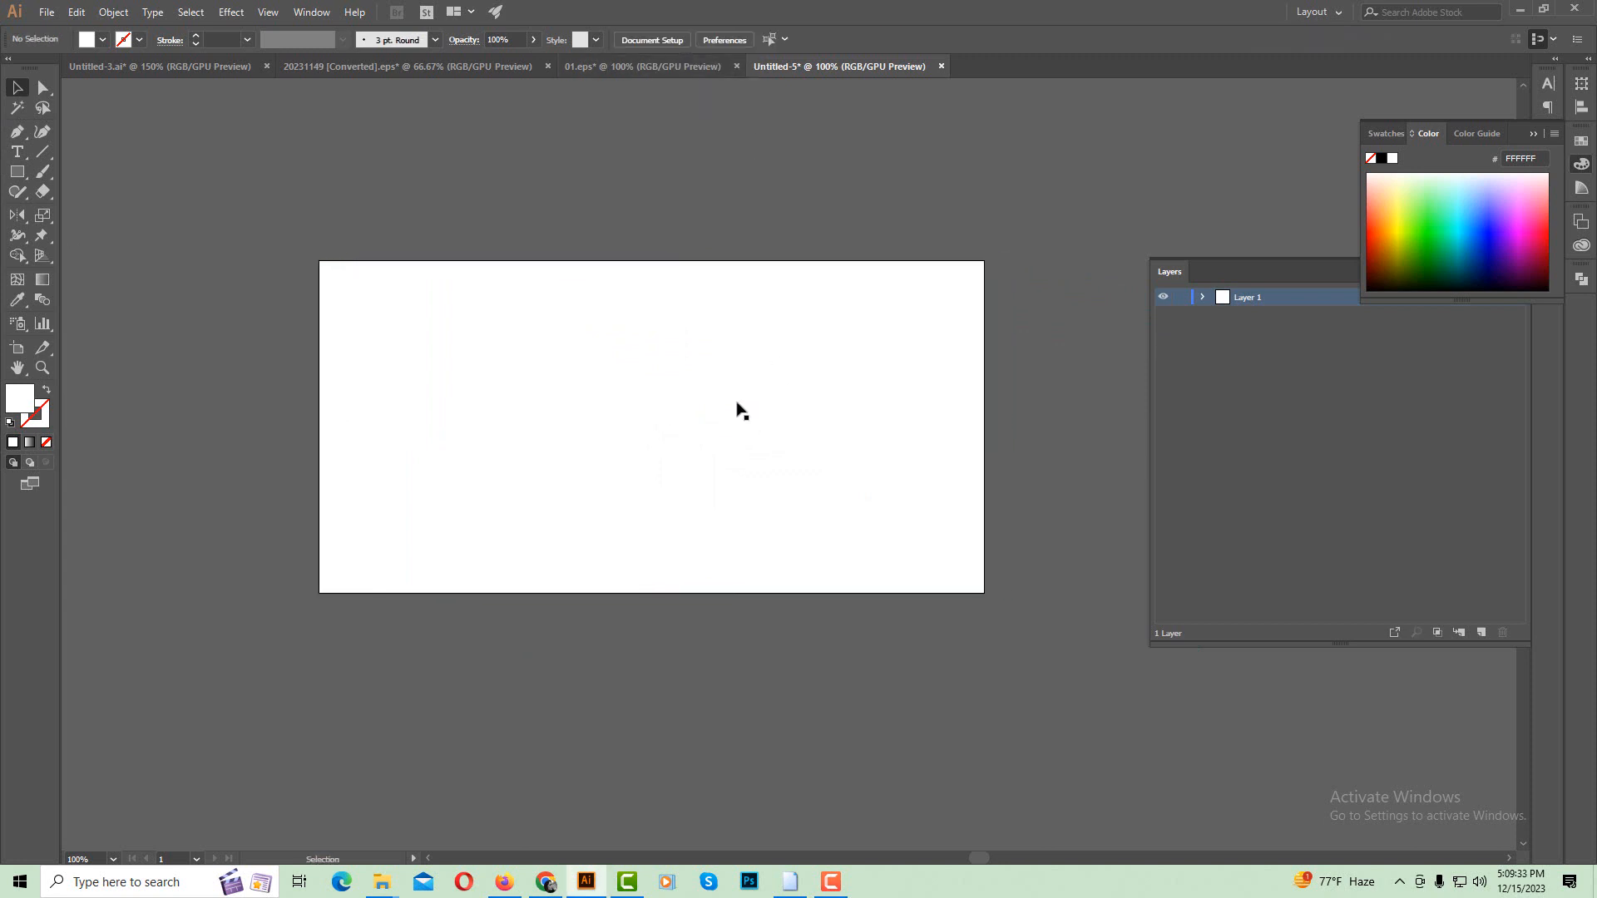
# Collapse the Layers panel and fill the artboard-sized rectangle with a light gray swatch.
pyautogui.click(737, 411)
pyautogui.click(1533, 133)
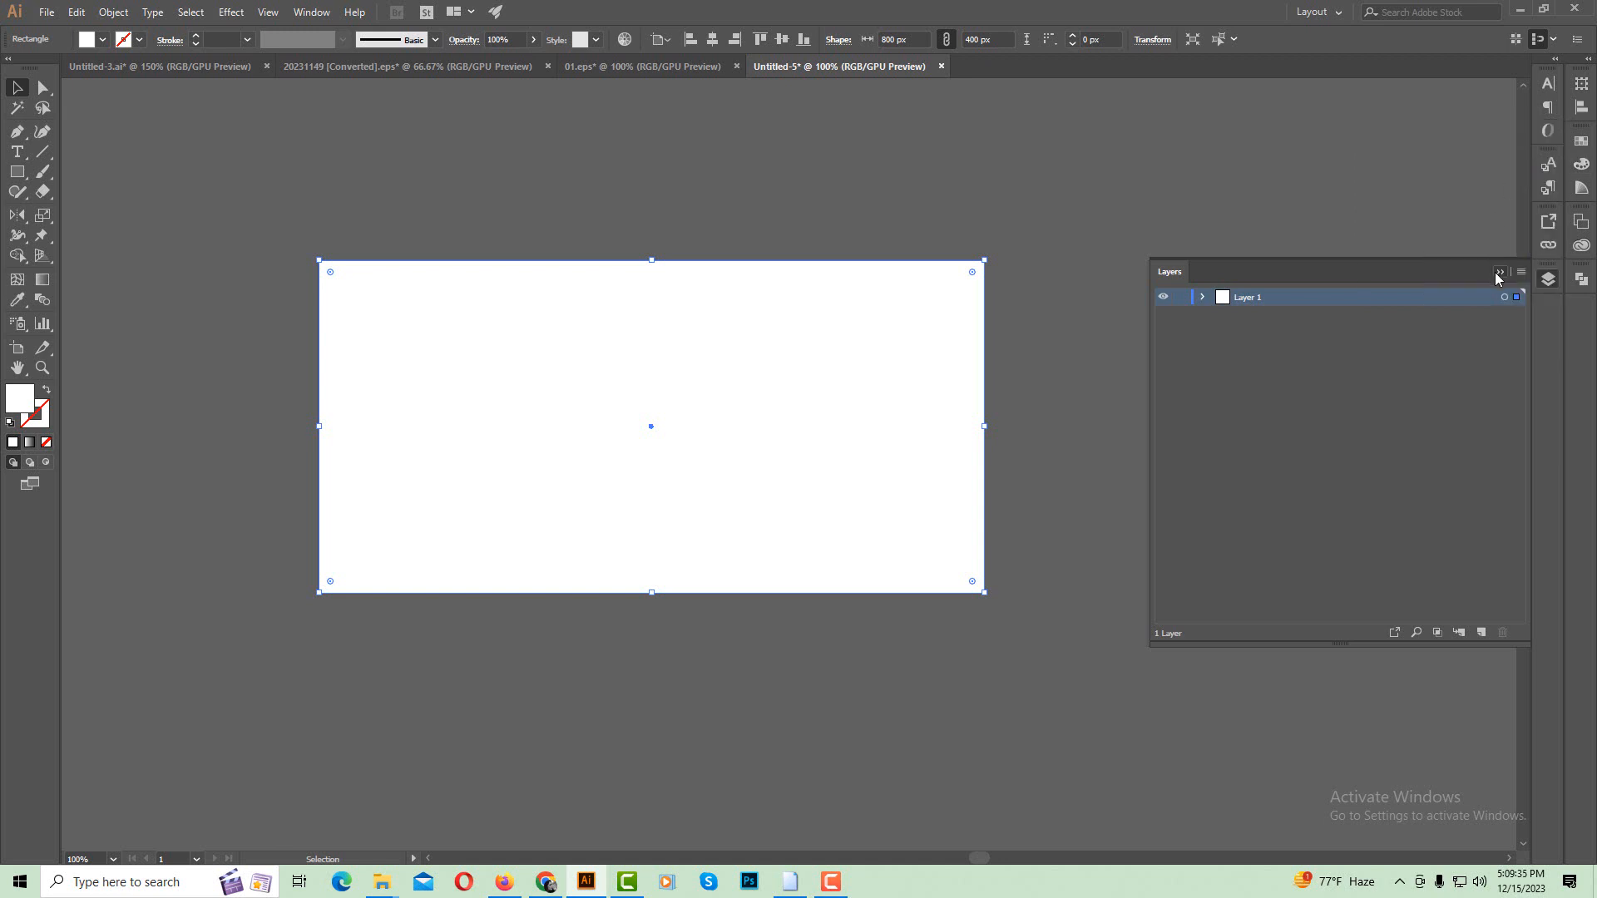
pyautogui.click(1499, 273)
pyautogui.click(1581, 141)
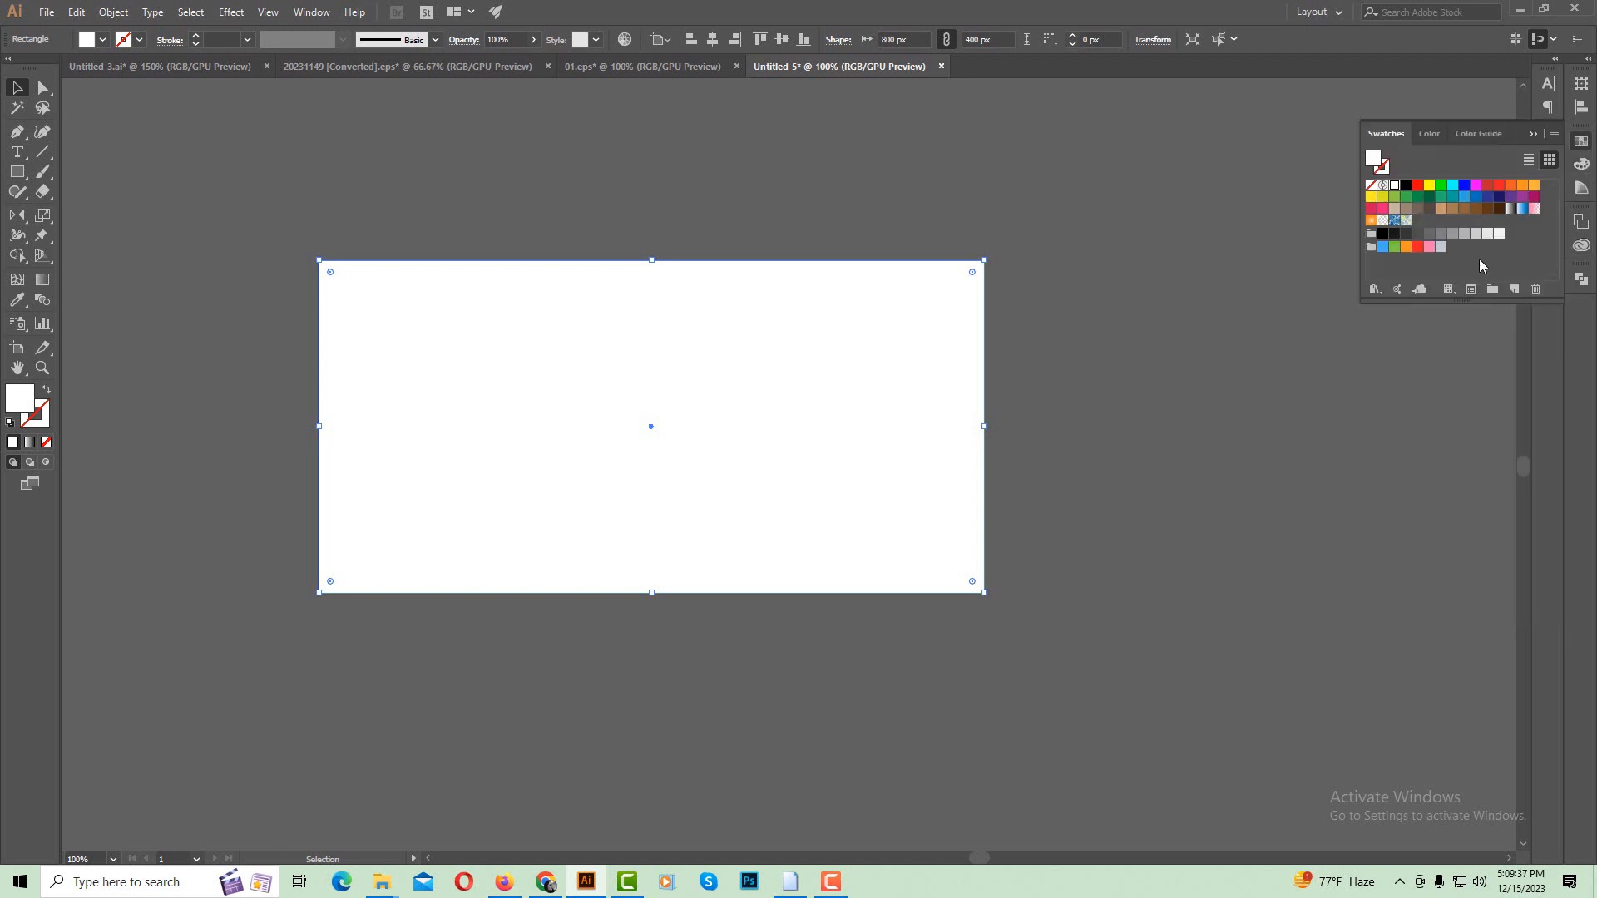
pyautogui.click(1486, 239)
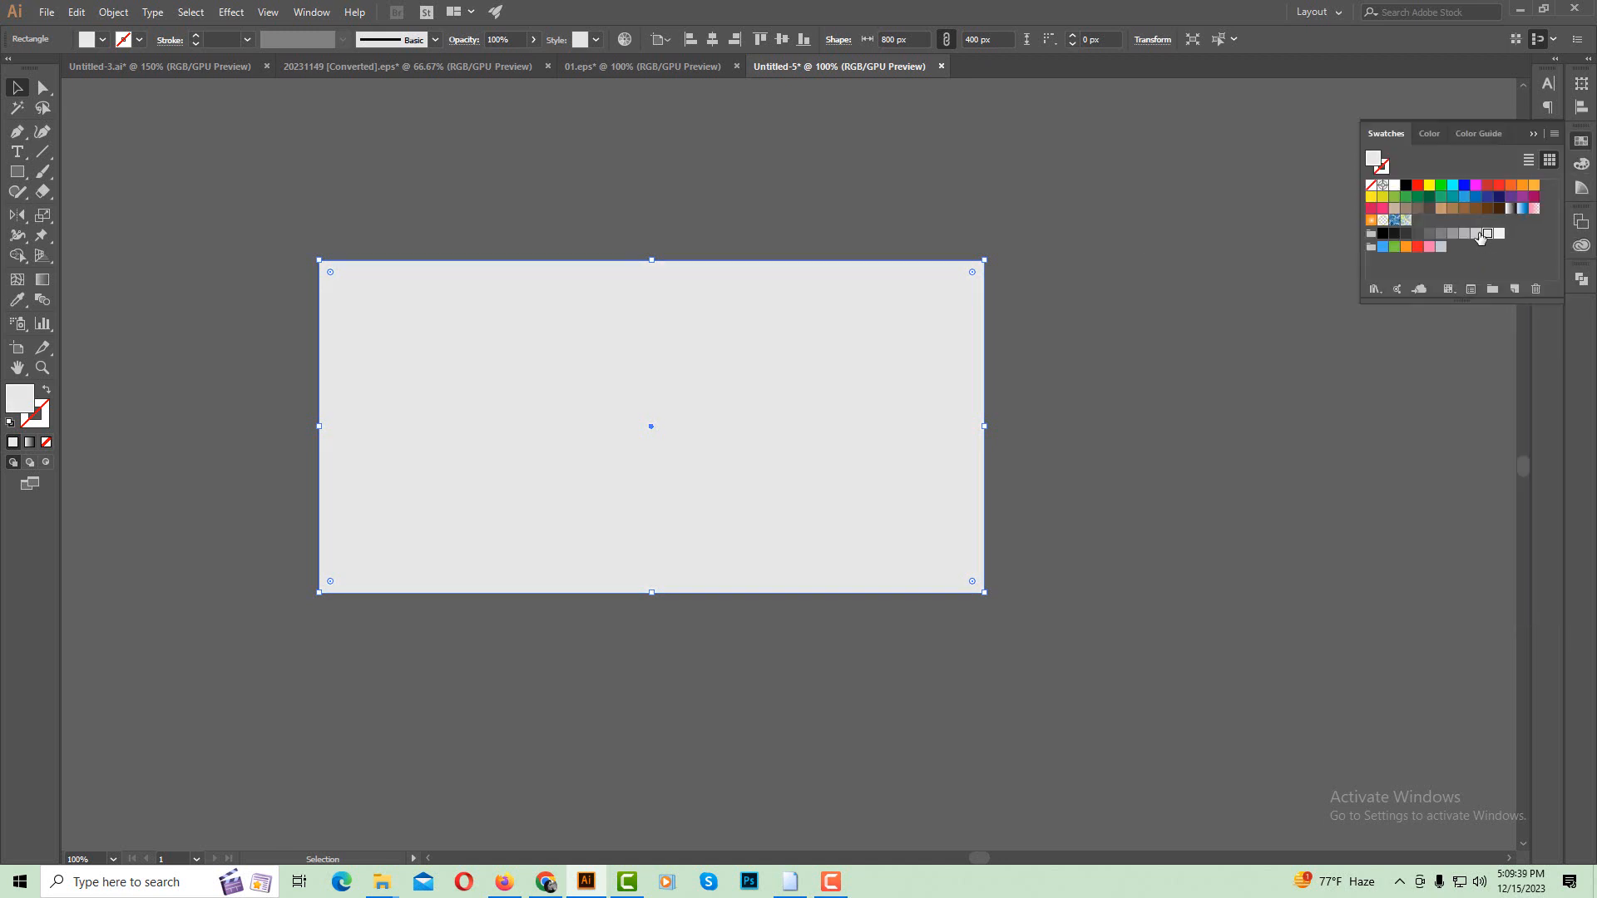
pyautogui.click(1476, 233)
pyautogui.click(1150, 249)
pyautogui.keyDown('ctrl'); pyautogui.click(765, 399); pyautogui.keyUp('ctrl')
pyautogui.moveTo(704, 441); pyautogui.dragTo(806, 325)
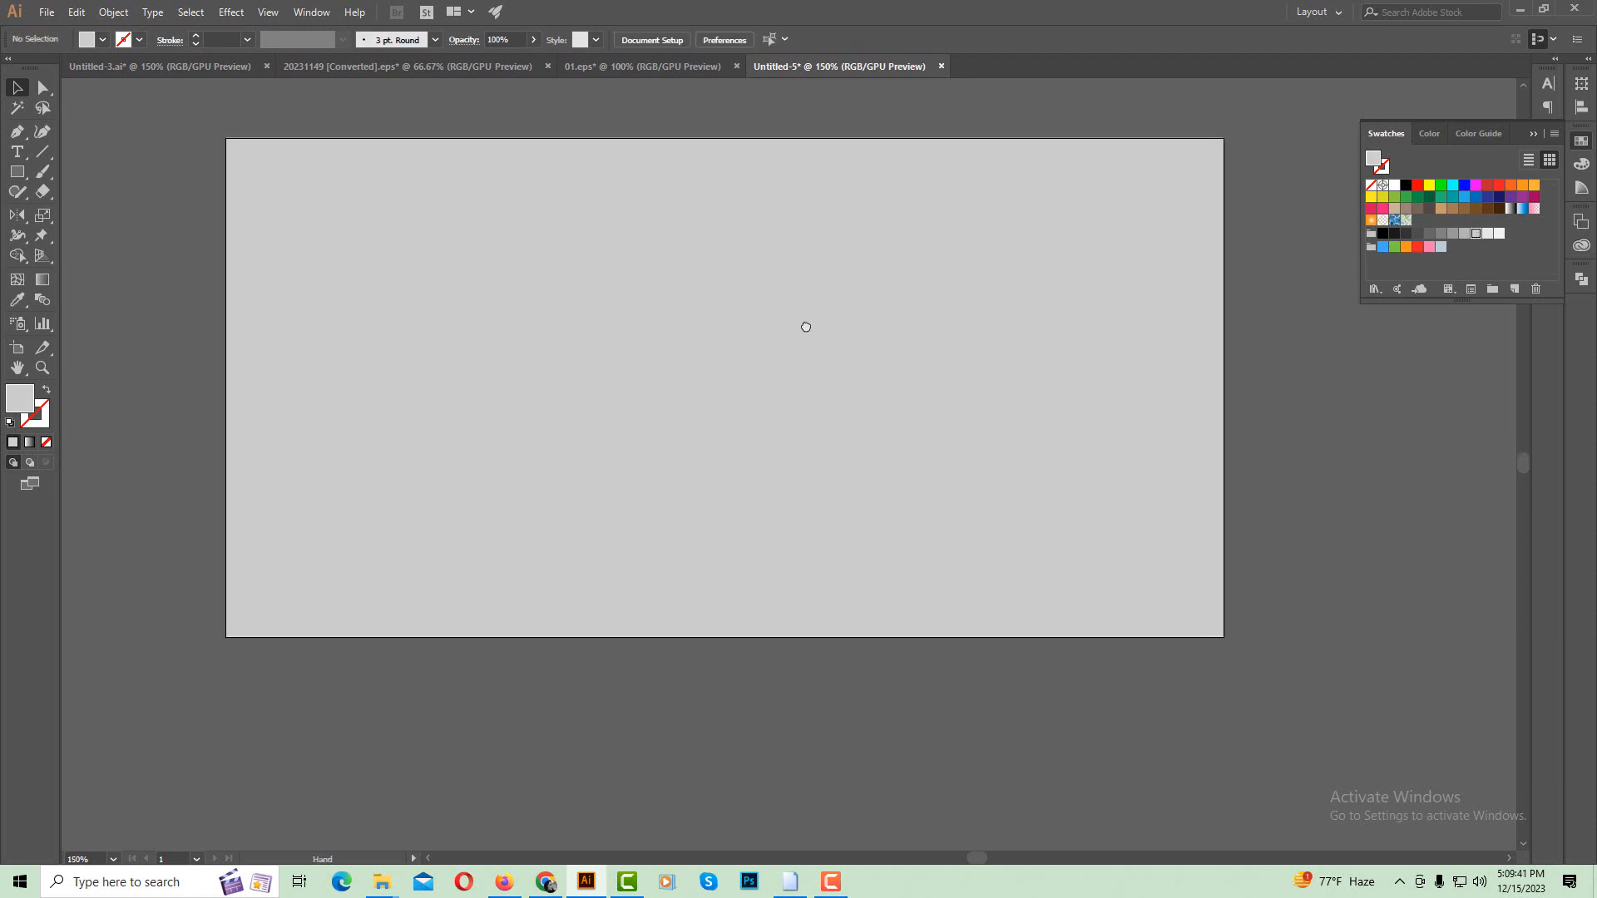
pyautogui.keyDown('ctrl'); pyautogui.keyDown('alt'); pyautogui.click(785, 400); pyautogui.keyUp('alt'); pyautogui.keyUp('ctrl')
pyautogui.moveTo(785, 400); pyautogui.dragTo(762, 390)
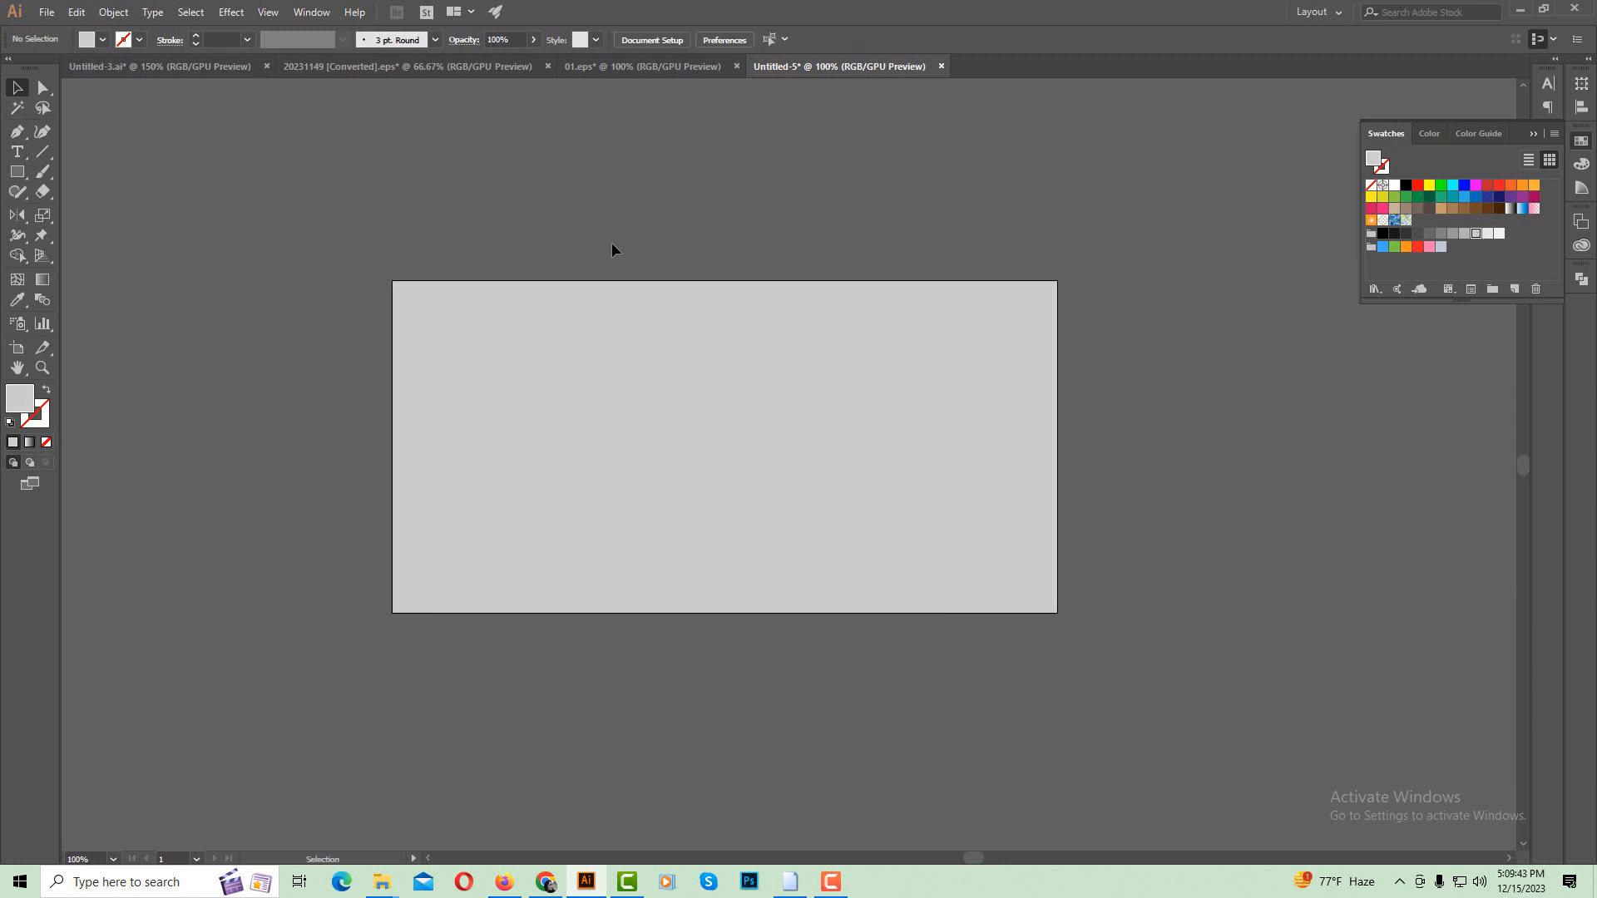
# Switch to the Untitled-3.ai document and ungroup the banner artwork.
pyautogui.click(233, 67)
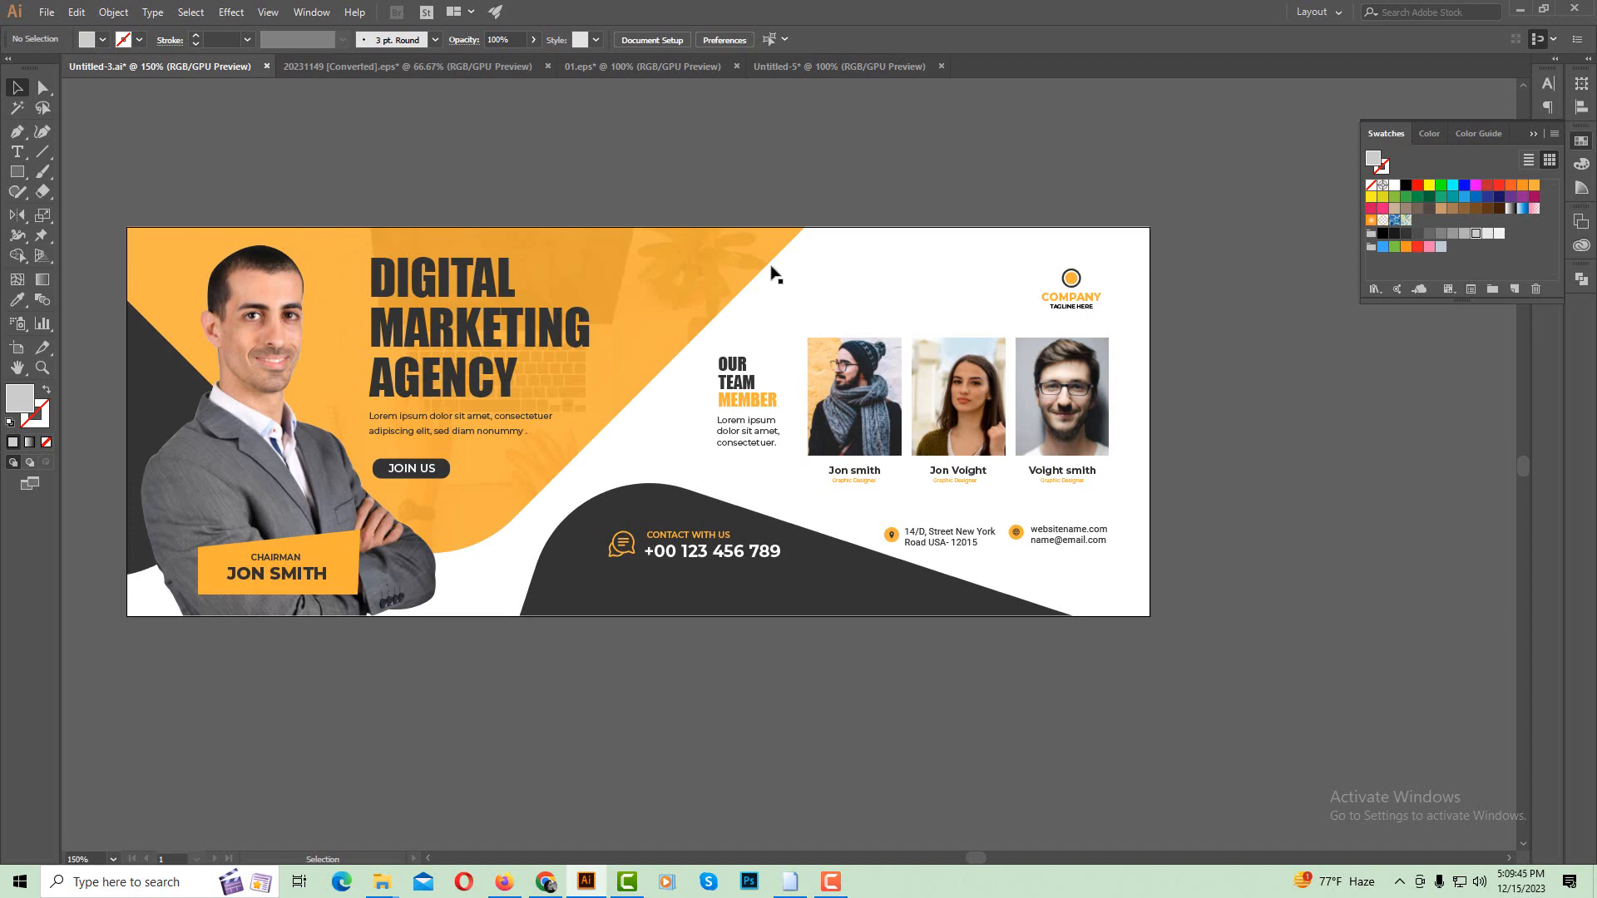
pyautogui.hotkey('ctrl', '-')
pyautogui.rightClick(784, 457)
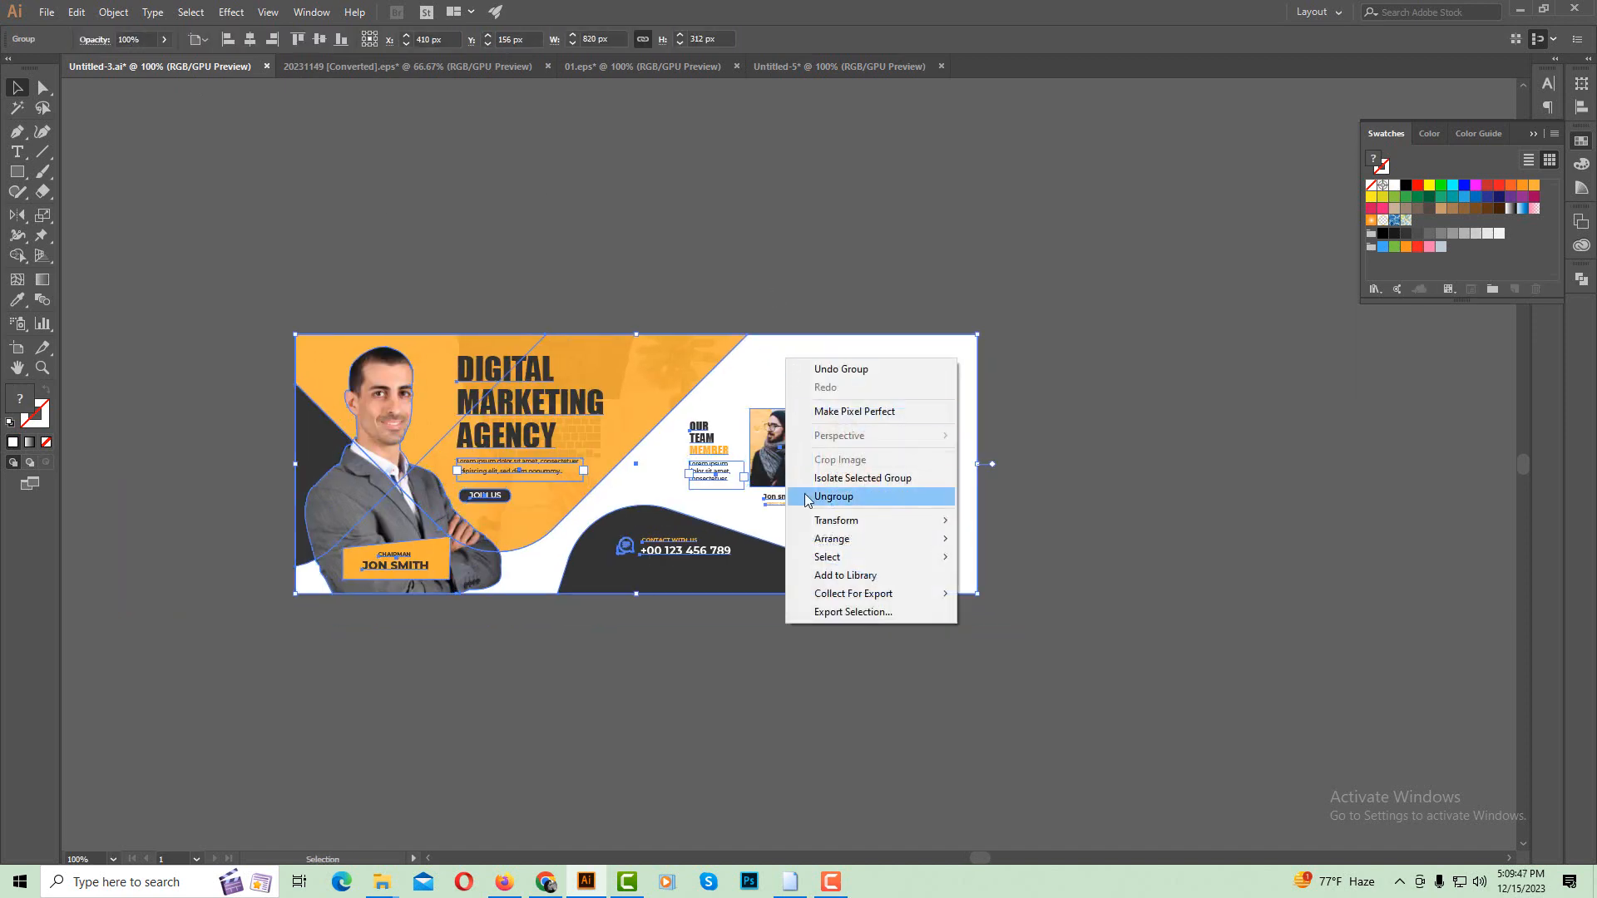
pyautogui.click(840, 497)
# Copy the banner's white background rectangle and paste it into the Untitled-5 document.
pyautogui.click(807, 351)
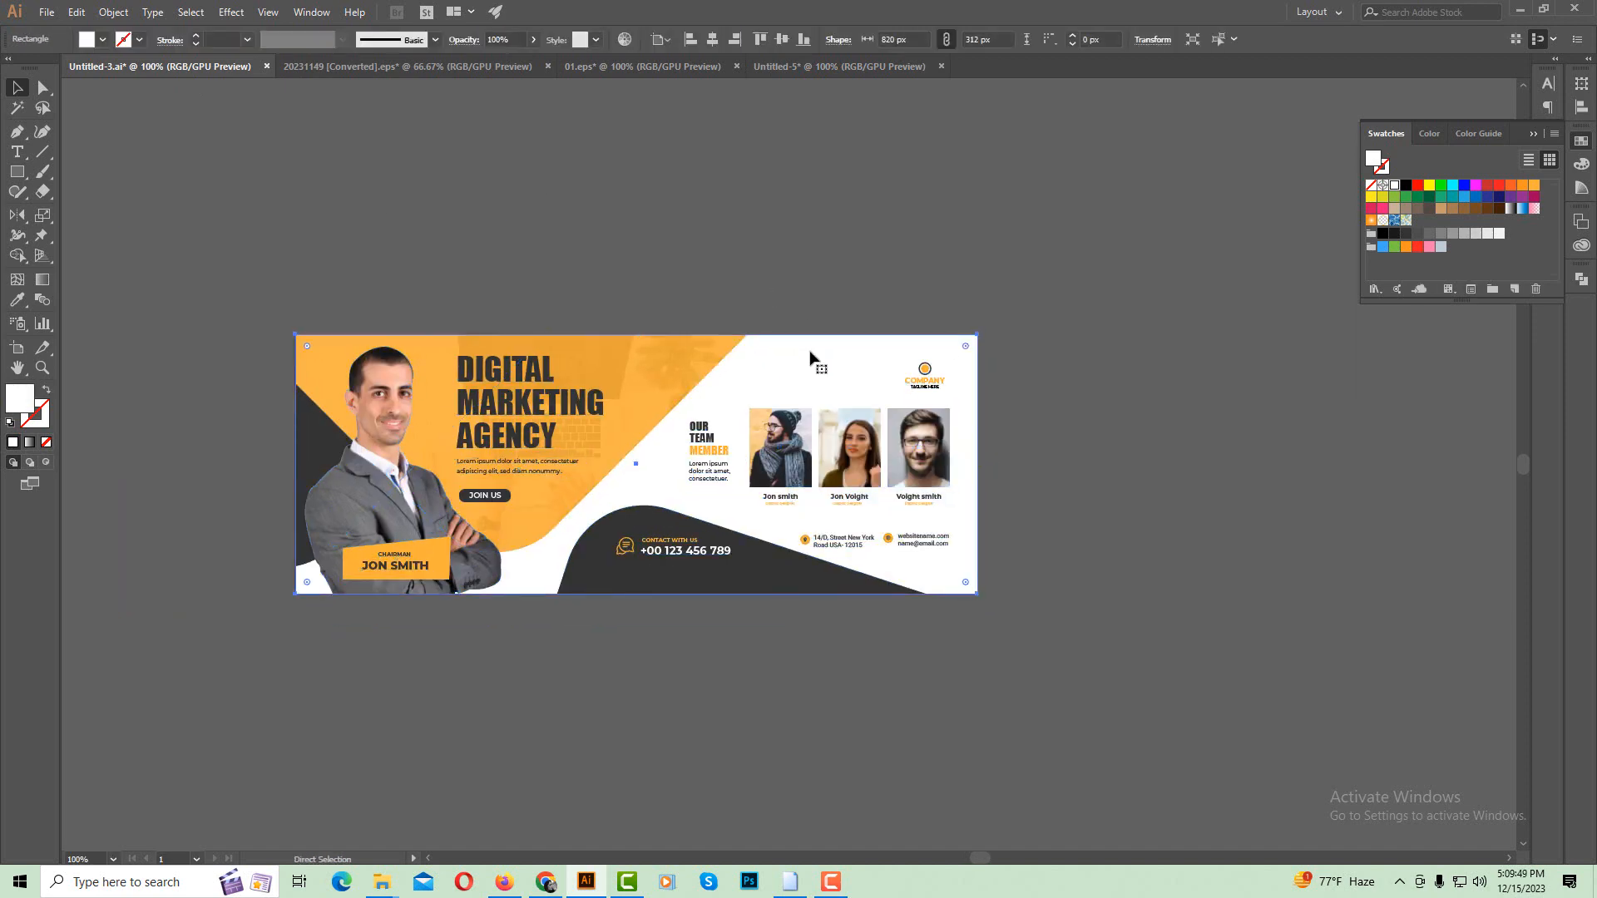
pyautogui.hotkey('ctrl', 'c')
pyautogui.click(770, 67)
pyautogui.hotkey('ctrl', 'v')
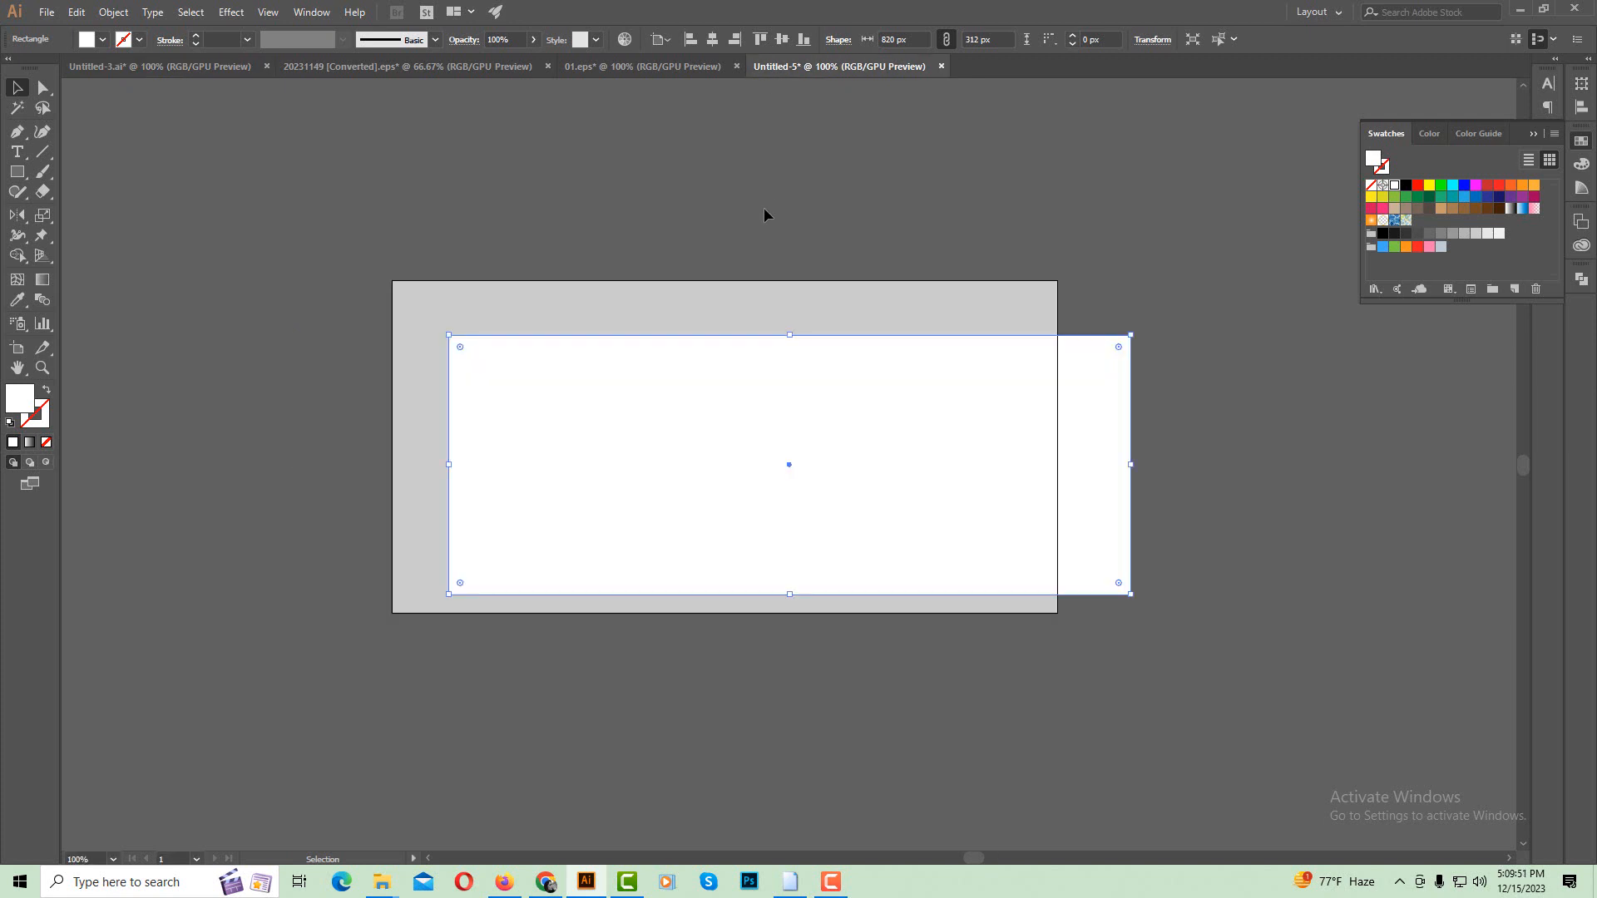
# Scale the pasted white rectangle proportionally to about 598 × 227 px and place it inside the gray background.
pyautogui.moveTo(766, 328); pyautogui.dragTo(745, 375)
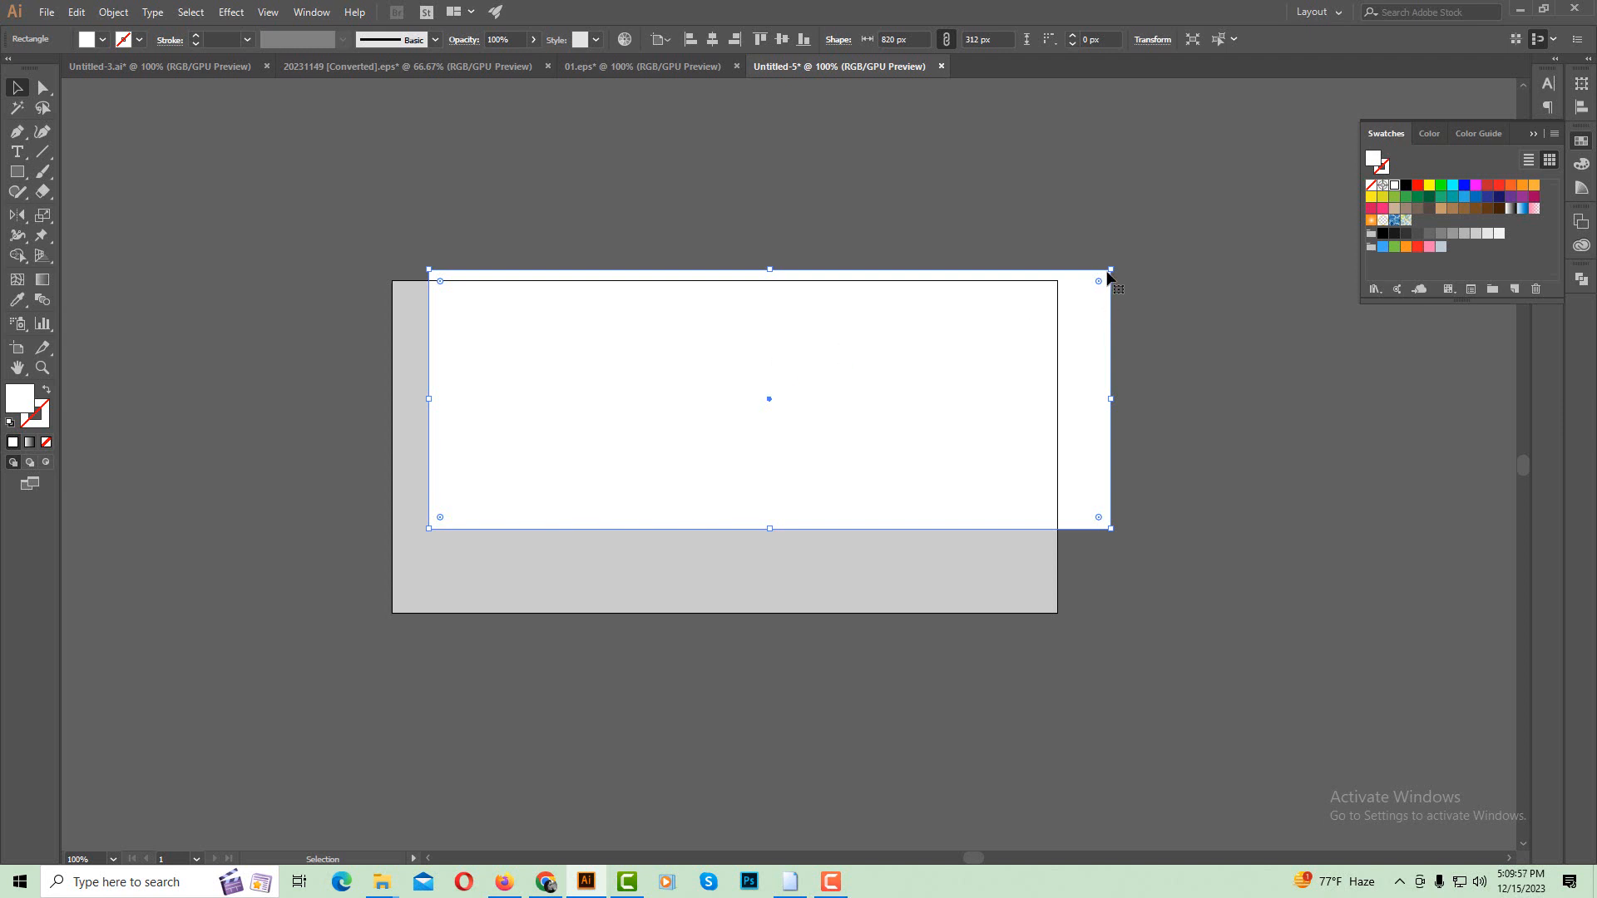
pyautogui.moveTo(1110, 269); pyautogui.dragTo(867, 362)
pyautogui.moveTo(786, 428); pyautogui.dragTo(842, 435)
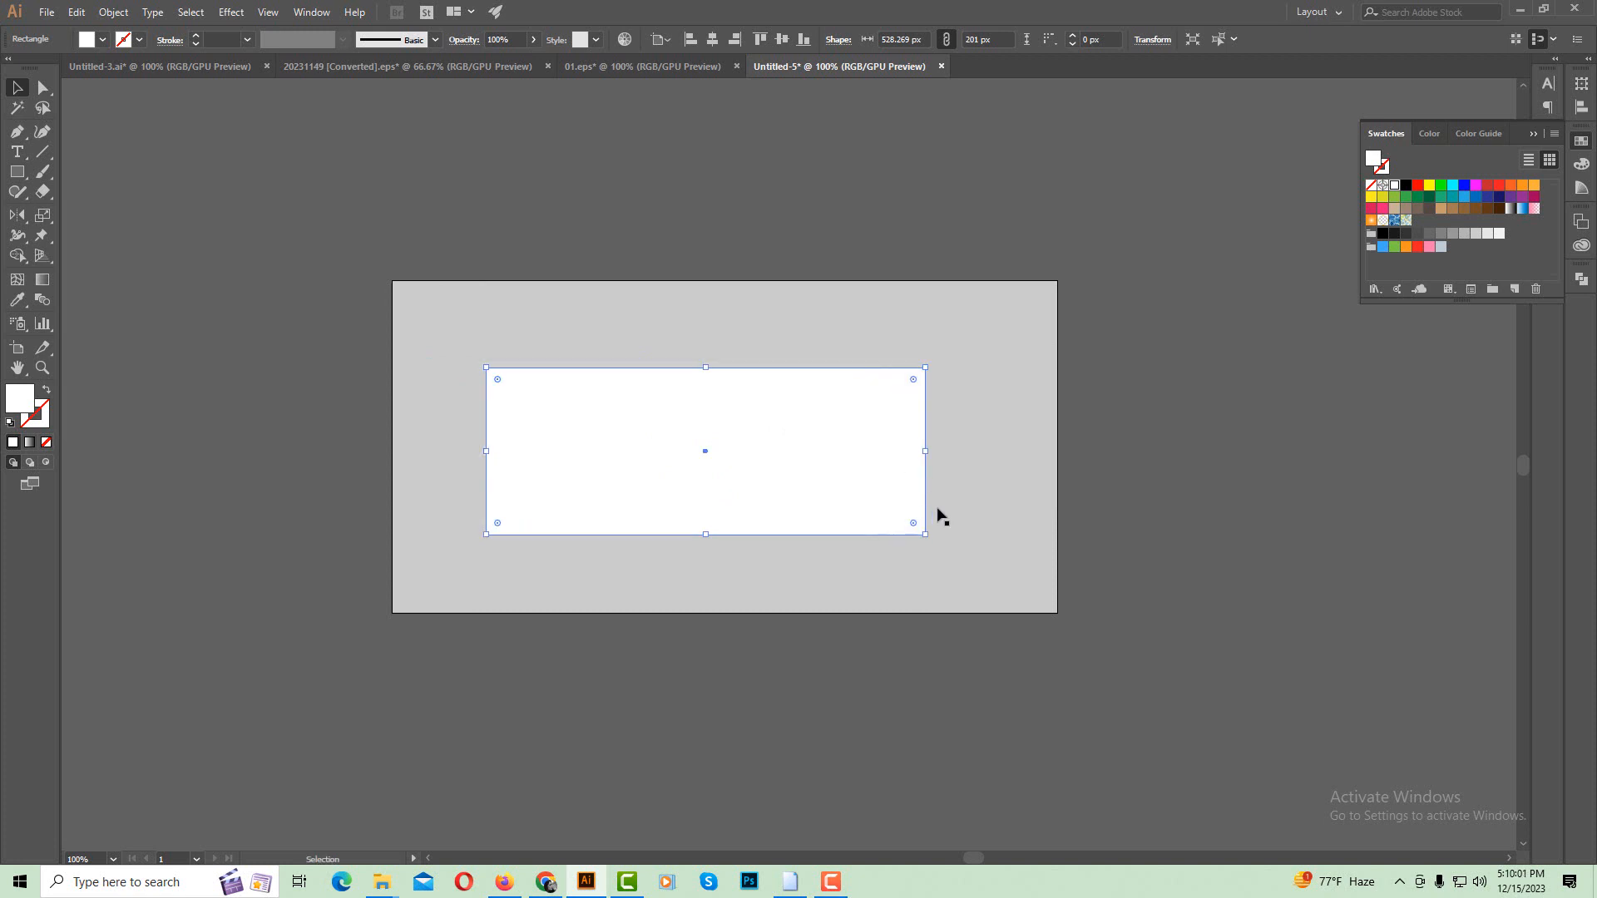
pyautogui.moveTo(922, 534); pyautogui.dragTo(956, 556)
pyautogui.keyDown('shift'); pyautogui.click(857, 468); pyautogui.keyUp('shift')
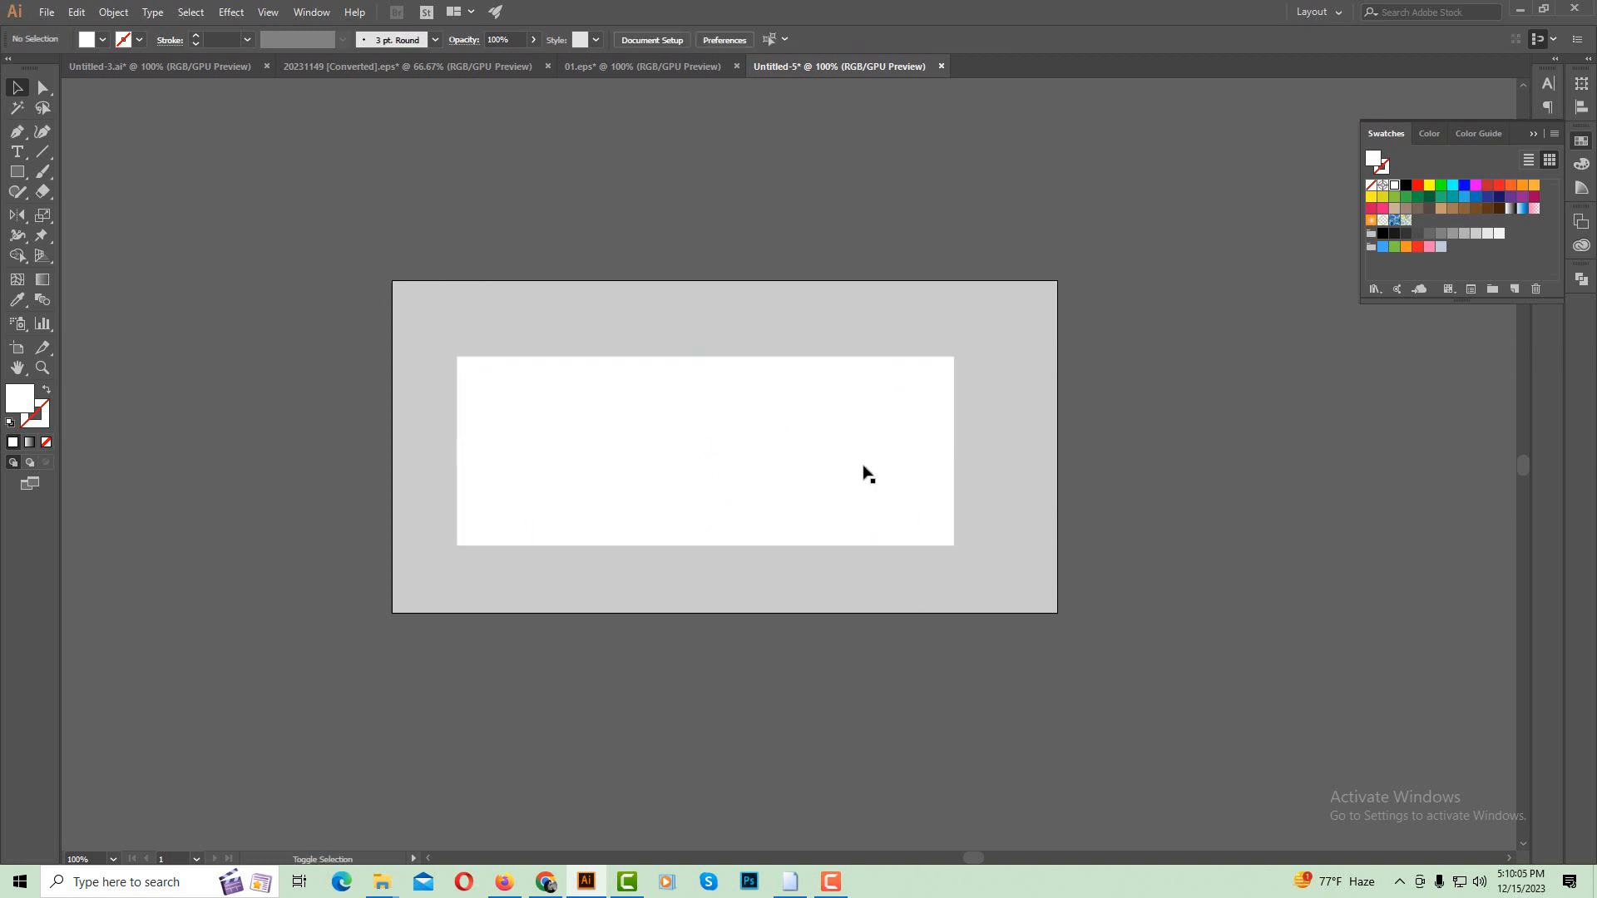
pyautogui.moveTo(784, 425); pyautogui.dragTo(795, 427)
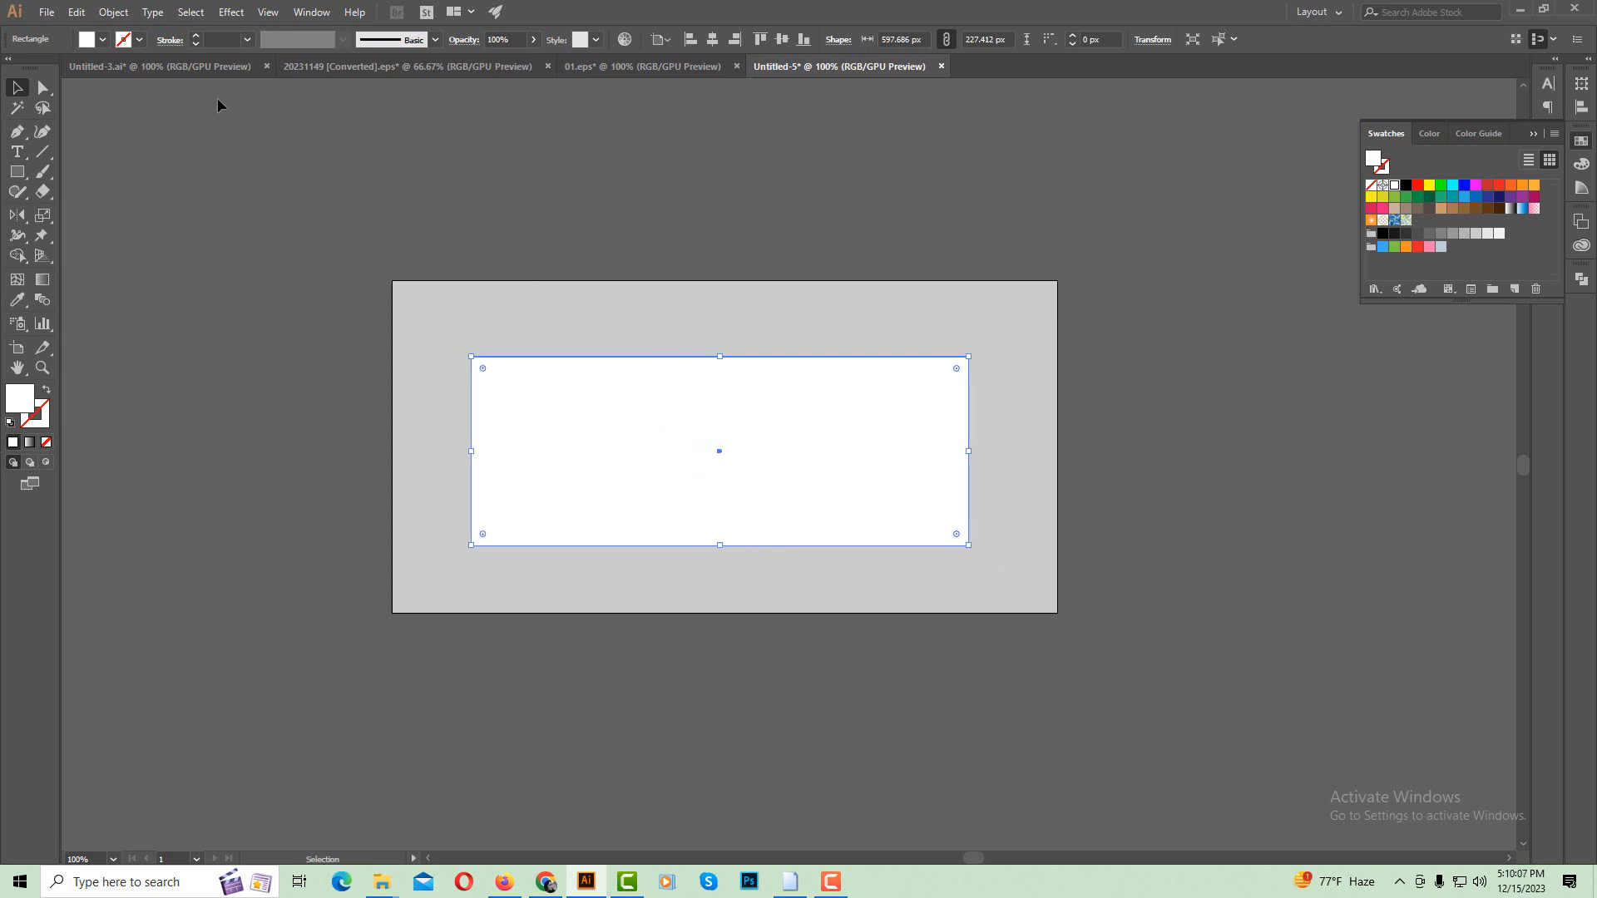
# Nudge the white rectangle upward so it sits roughly centred on the gray background.
pyautogui.click(196, 67)
pyautogui.click(839, 67)
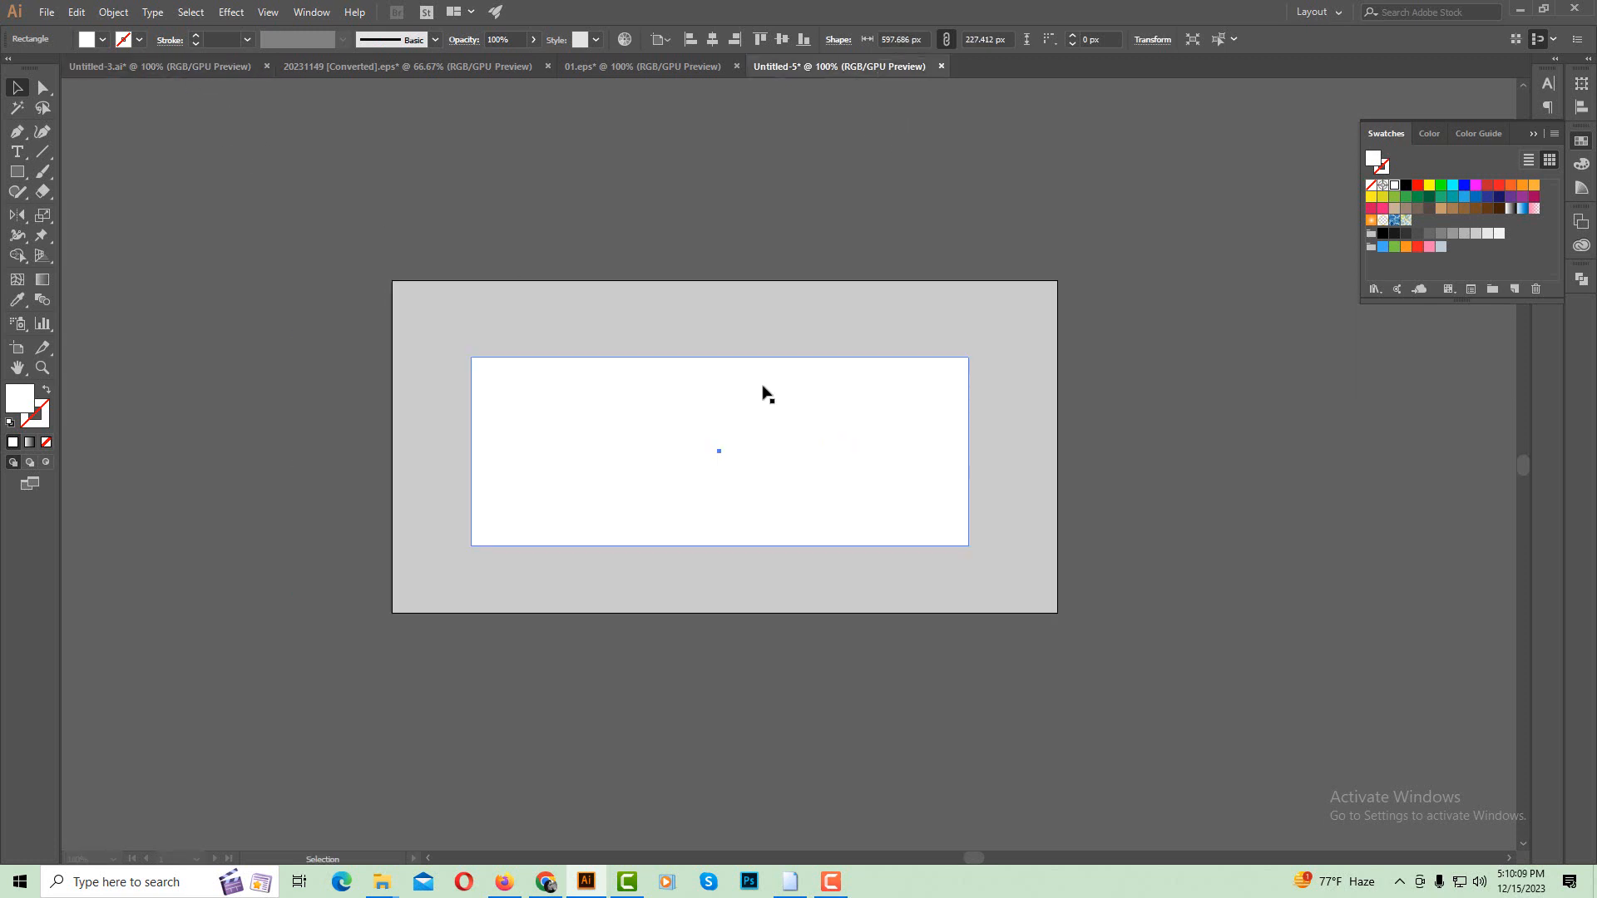
pyautogui.click(702, 203)
pyautogui.moveTo(746, 441); pyautogui.dragTo(748, 441)
pyautogui.click(770, 248)
pyautogui.hotkey('ctrl', 'space')
pyautogui.keyDown('ctrl'); pyautogui.click(772, 475); pyautogui.keyUp('ctrl')
pyautogui.click(770, 441)
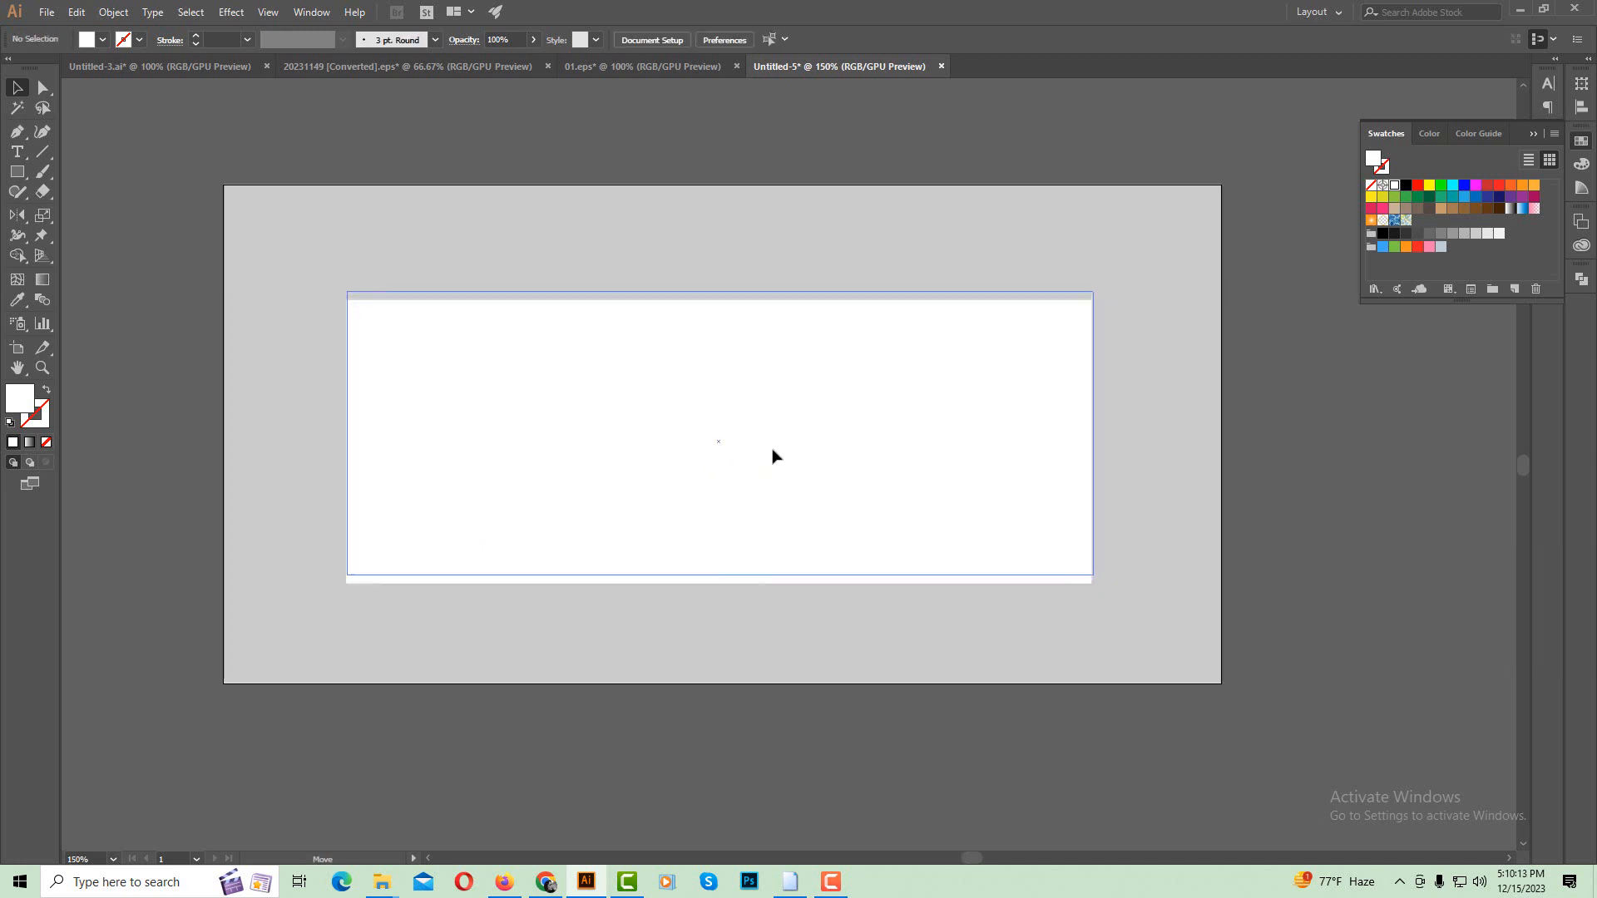
pyautogui.click(1339, 477)
pyautogui.click(970, 480)
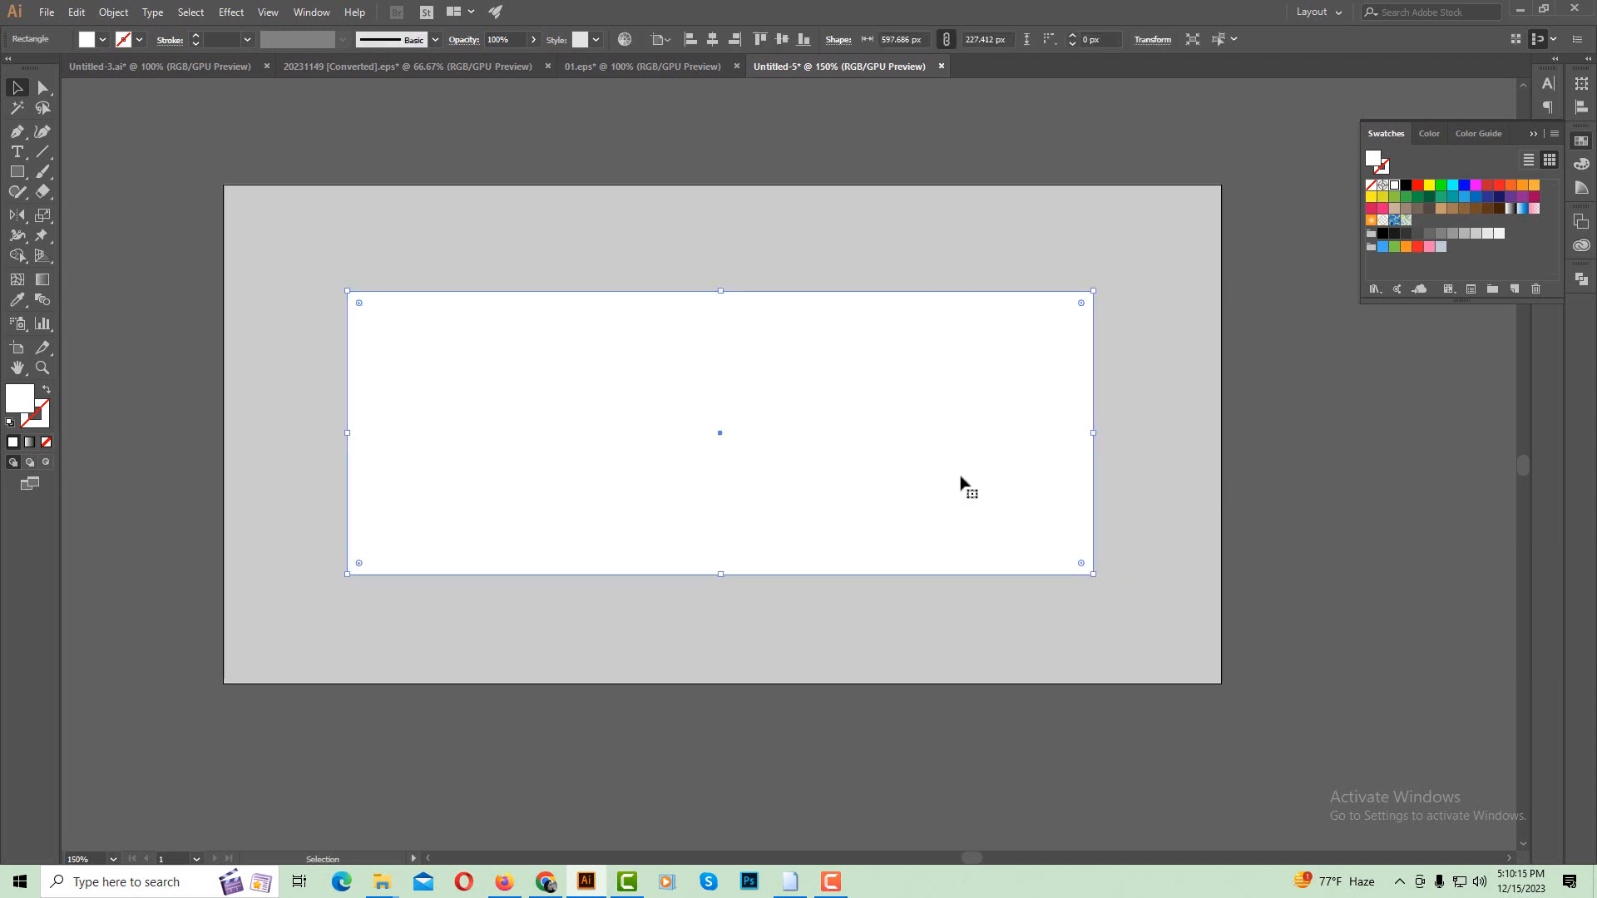
pyautogui.hotkey('ctrl', 'alt', 'space')
pyautogui.keyDown('ctrl'); pyautogui.keyDown('alt'); pyautogui.click(856, 460); pyautogui.keyUp('alt'); pyautogui.keyUp('ctrl')
pyautogui.moveTo(741, 455); pyautogui.dragTo(745, 474)
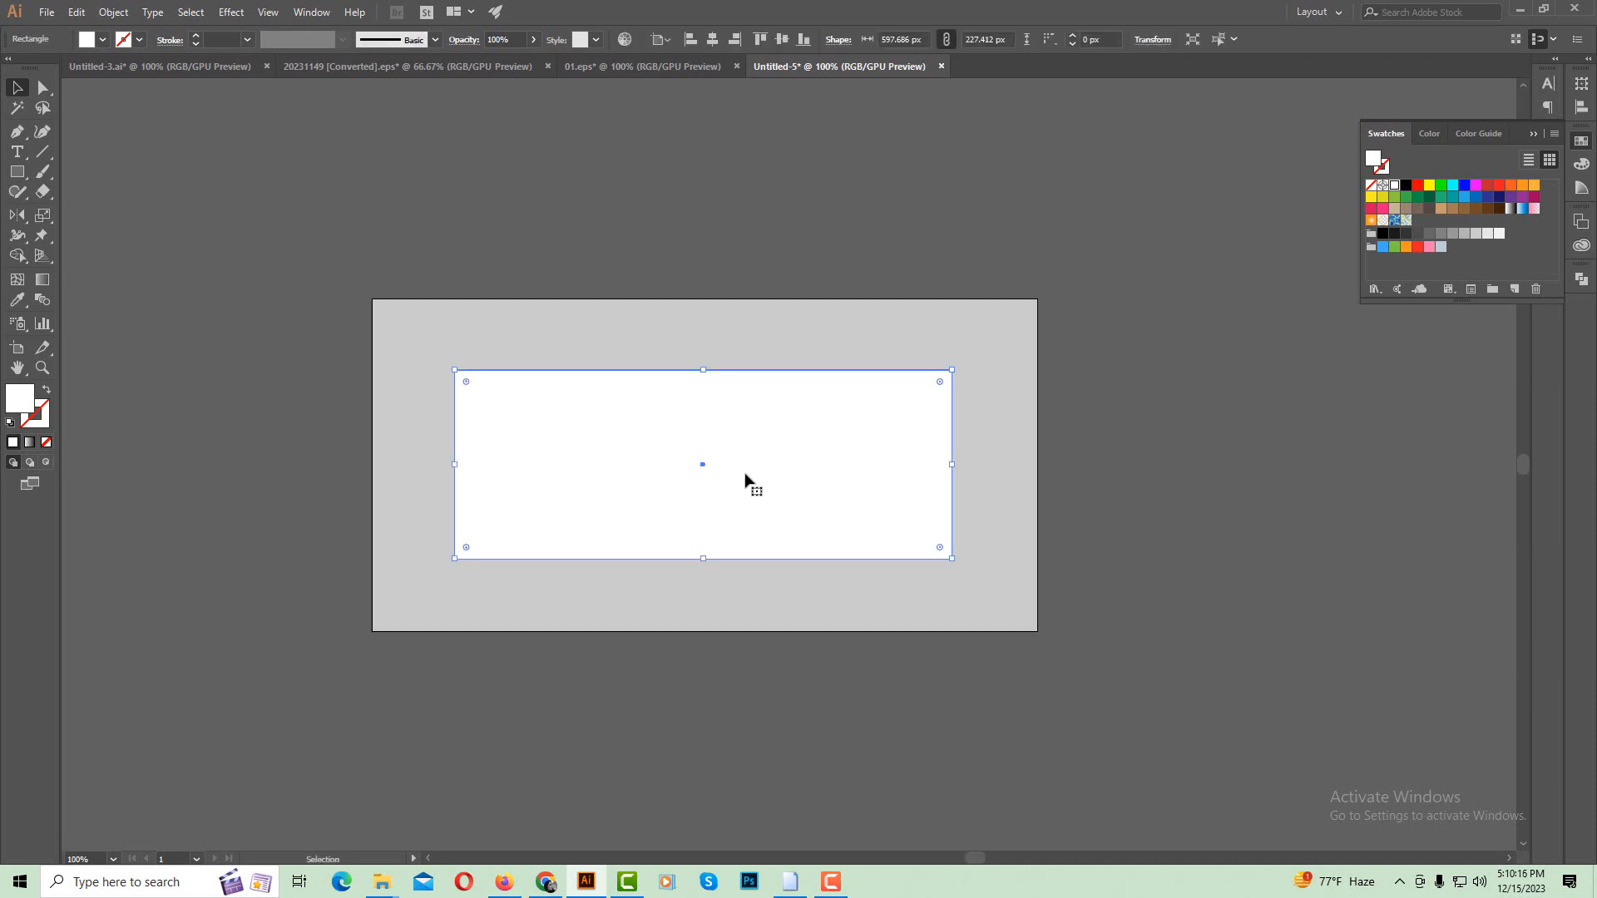
pyautogui.click(767, 232)
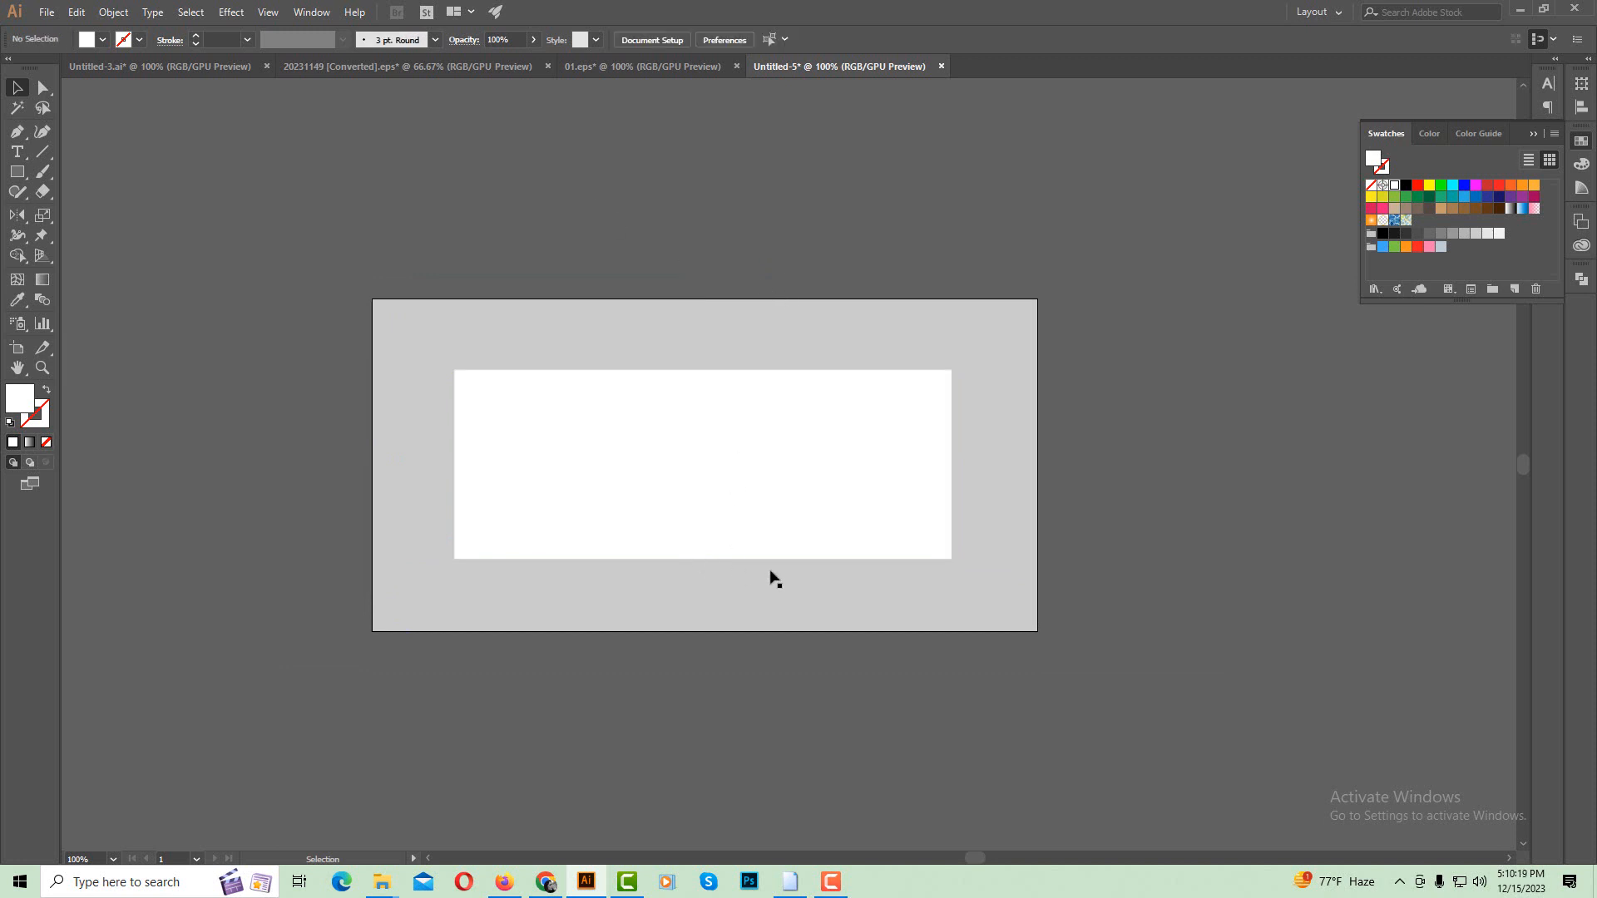
pyautogui.hotkey('ctrl', 'space')
pyautogui.keyDown('ctrl'); pyautogui.click(741, 471); pyautogui.keyUp('ctrl')
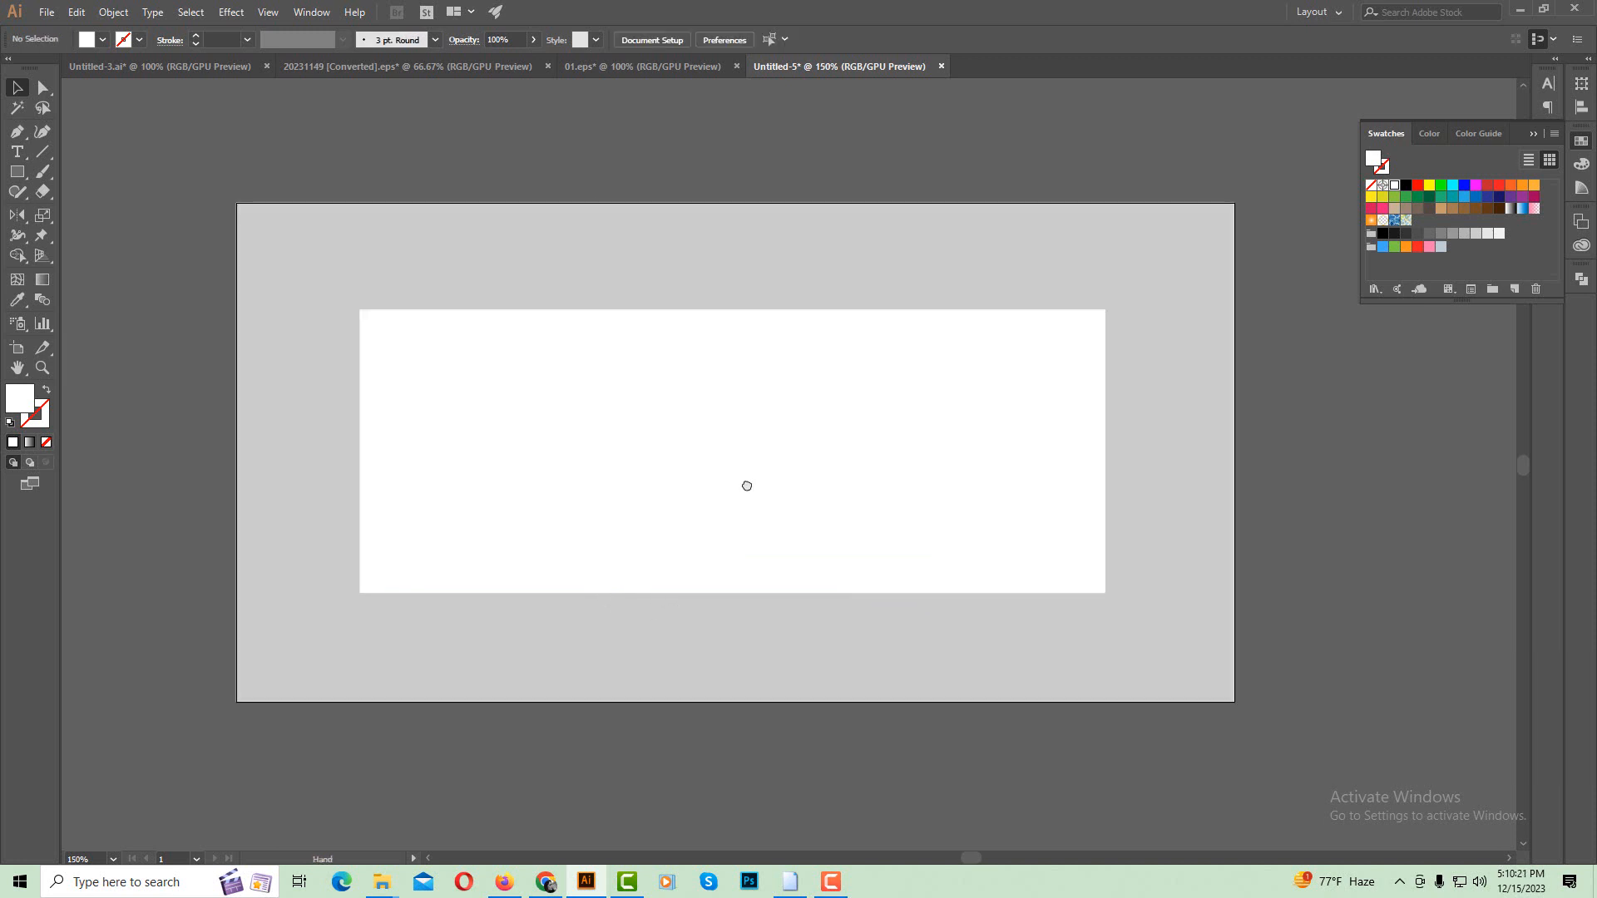
pyautogui.click(504, 72)
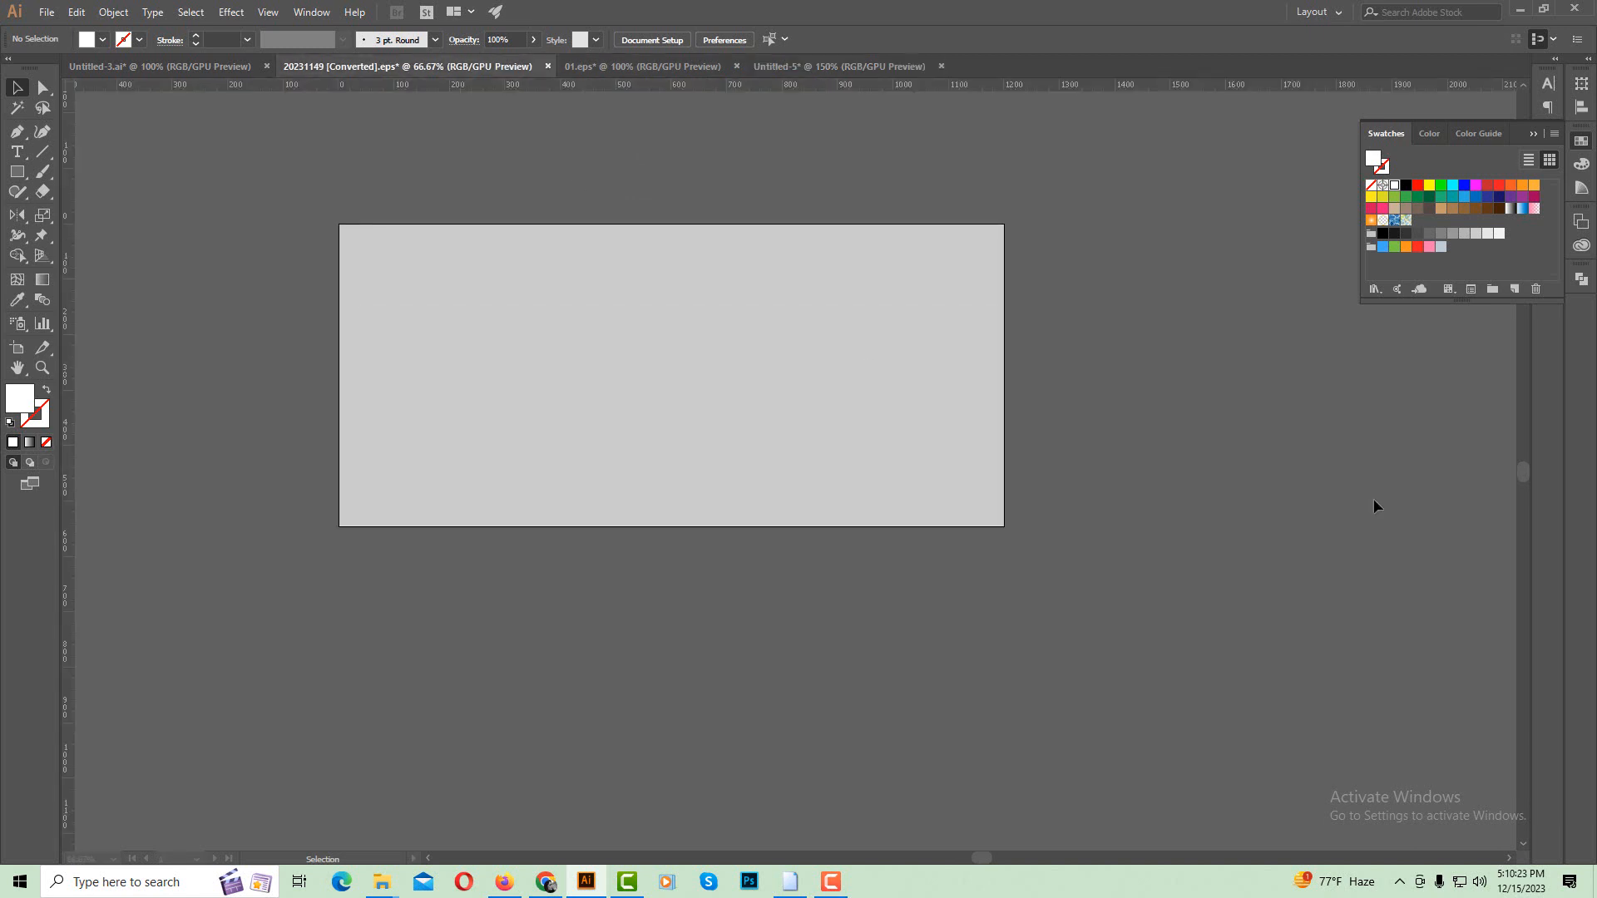
pyautogui.click(638, 445)
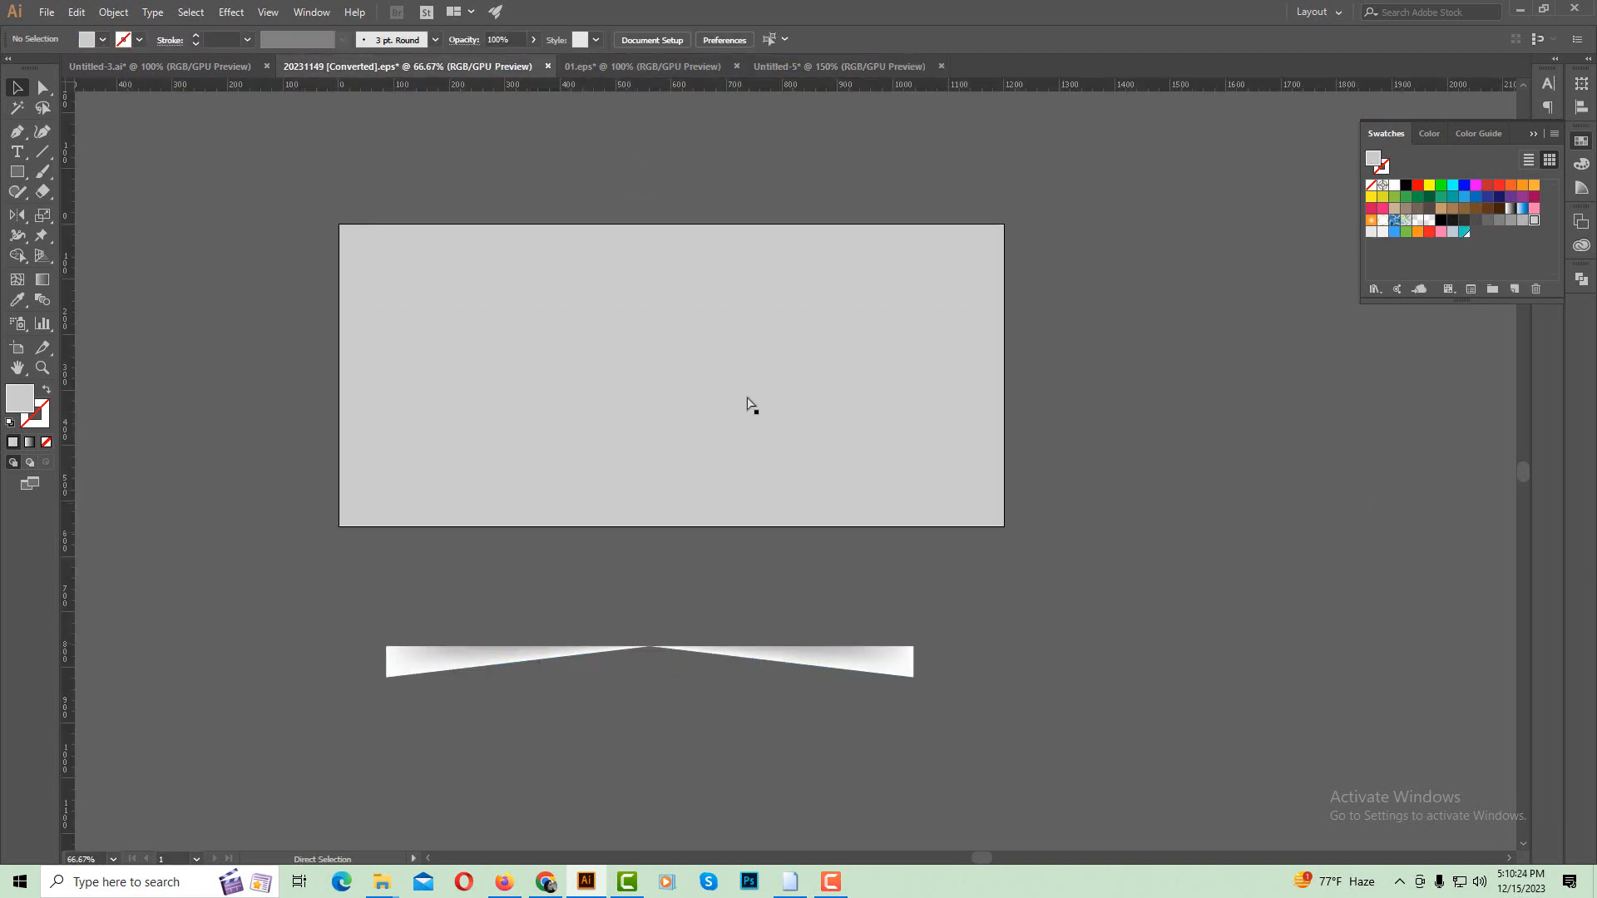
pyautogui.click(809, 69)
pyautogui.hotkey('ctrl', 'v')
pyautogui.hotkey('ctrl', 'z')
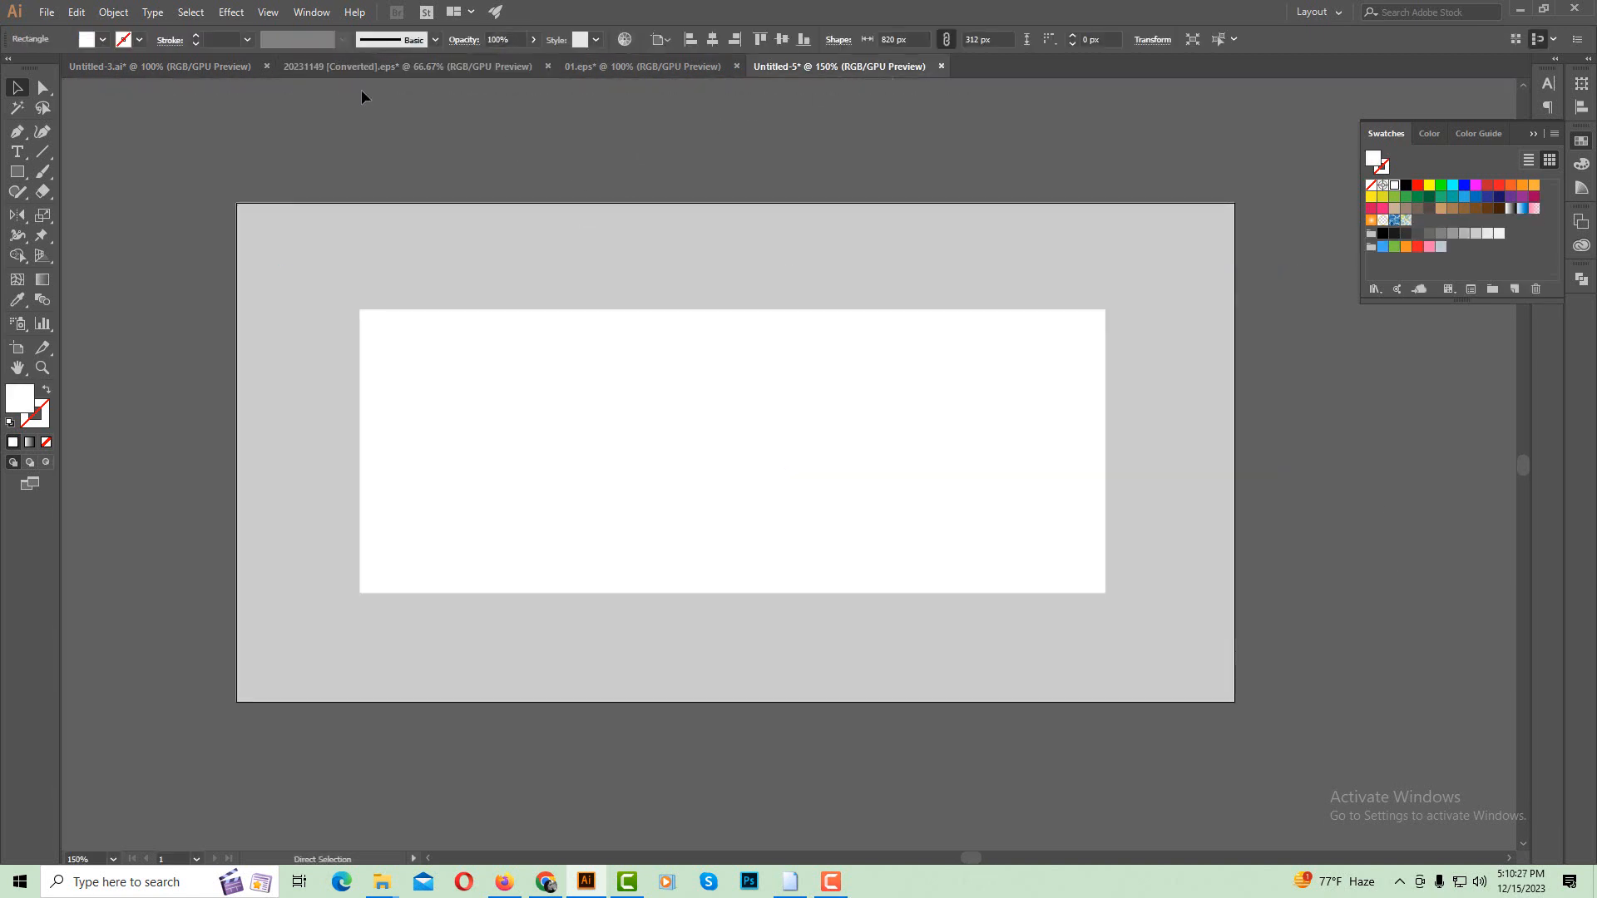
# Copy the curved shadow group from the 20231149 [Converted].eps document and paste it into the Untitled-5 document.
pyautogui.click(375, 66)
pyautogui.click(745, 654)
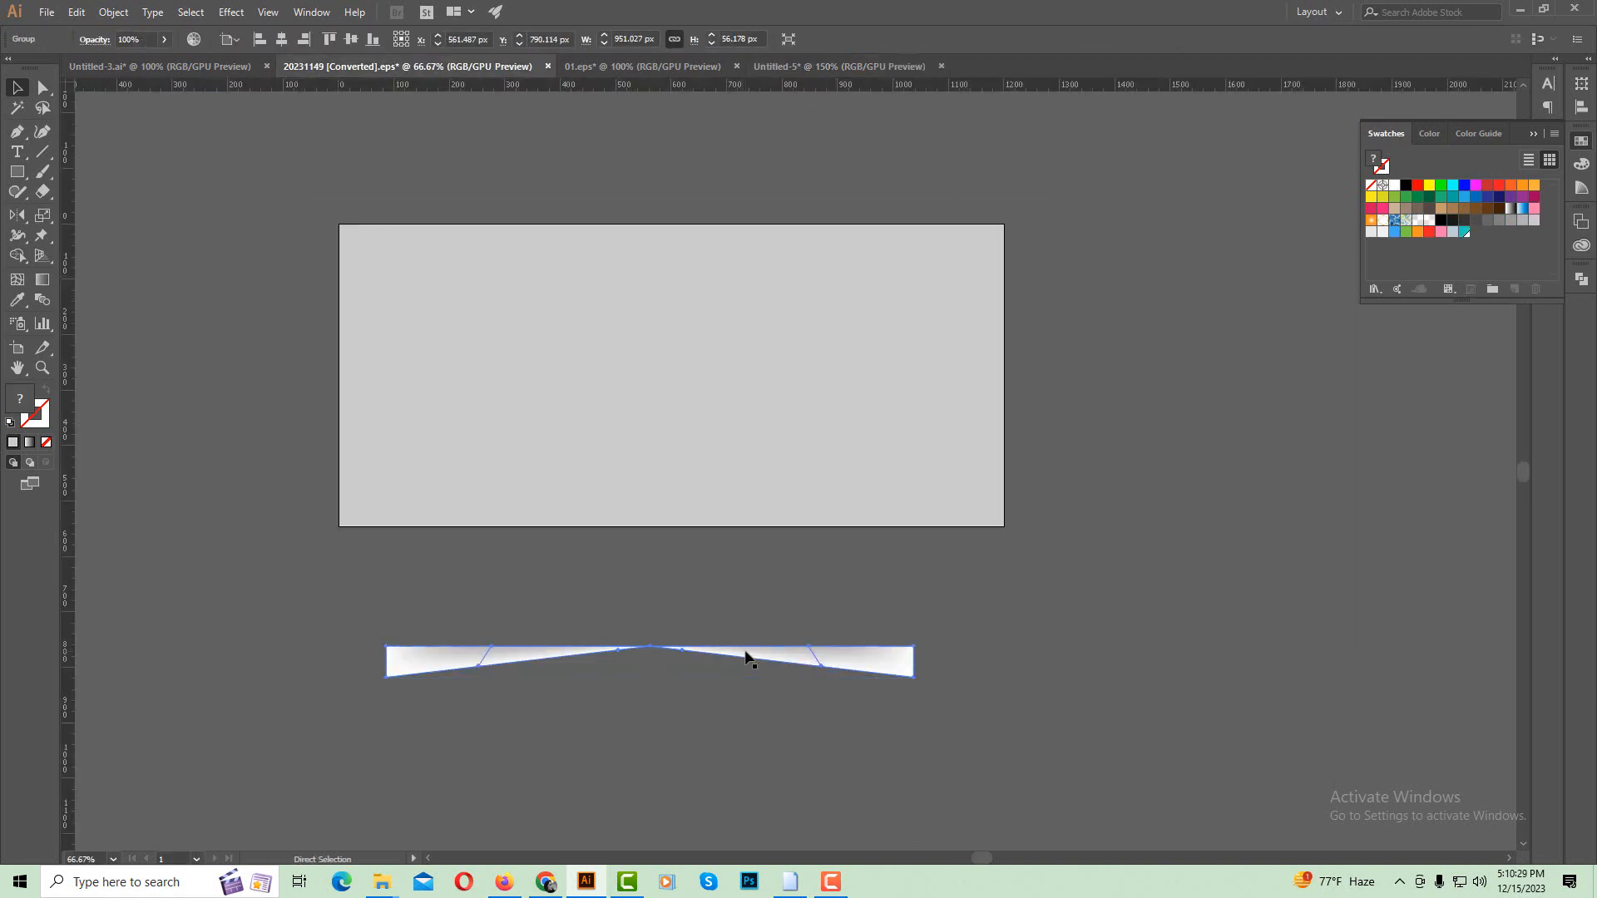
pyautogui.click(840, 67)
pyautogui.hotkey('ctrl', 'v')
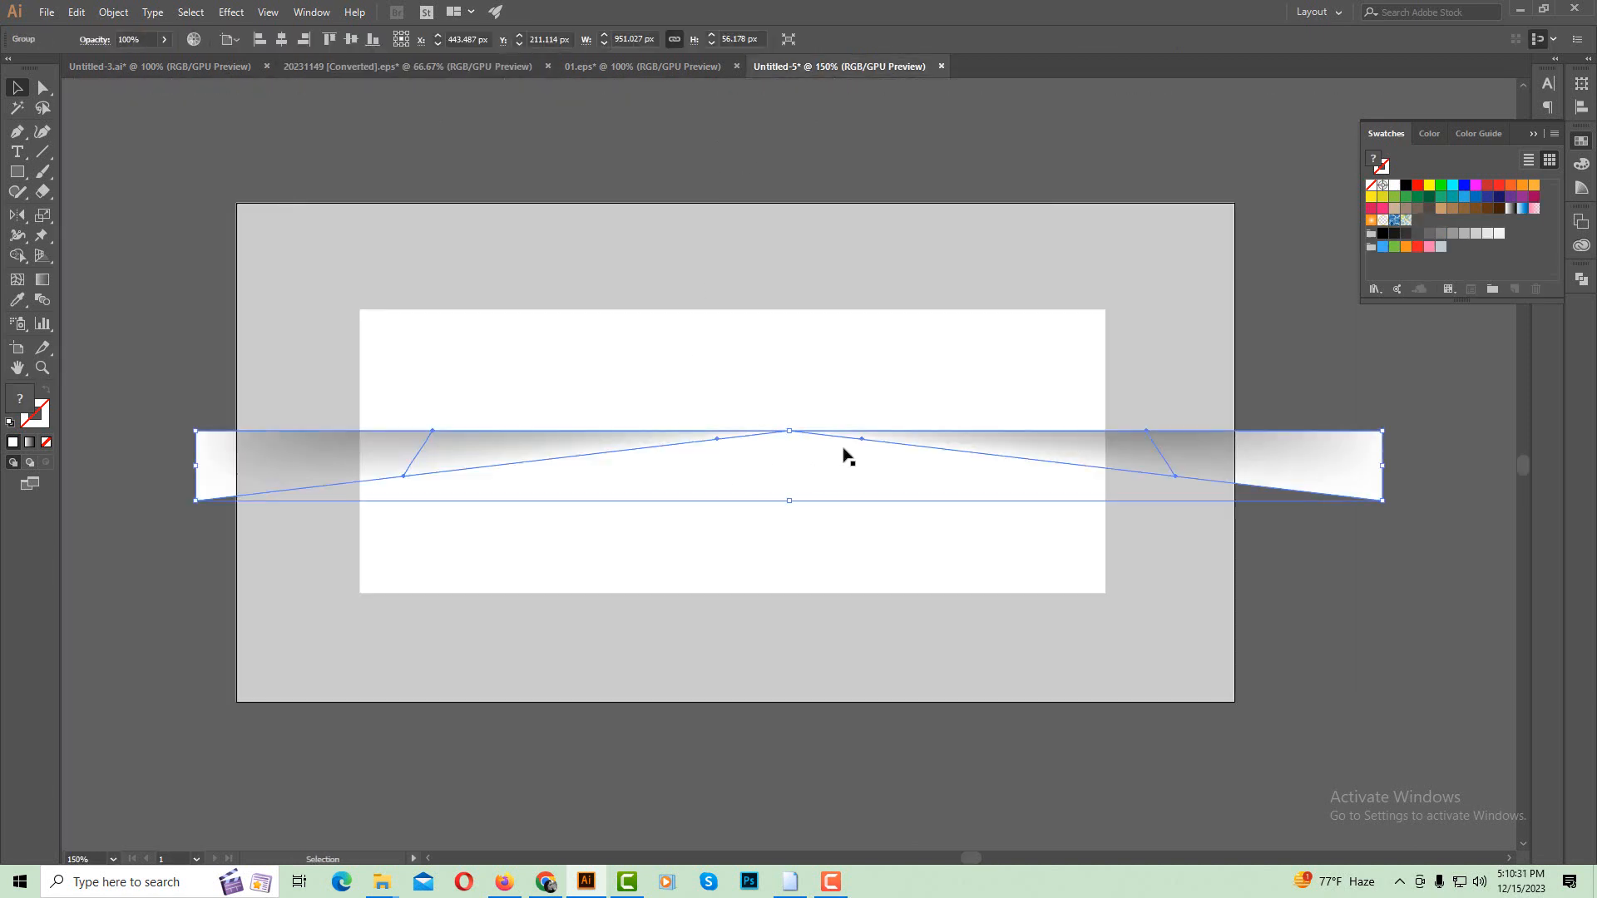
# Scale the pasted shadow down to slightly narrower than the white rectangle and attach it centred along the rectangle's lower edge.
pyautogui.moveTo(856, 442); pyautogui.dragTo(850, 633)
pyautogui.hotkey('ctrl', '-')
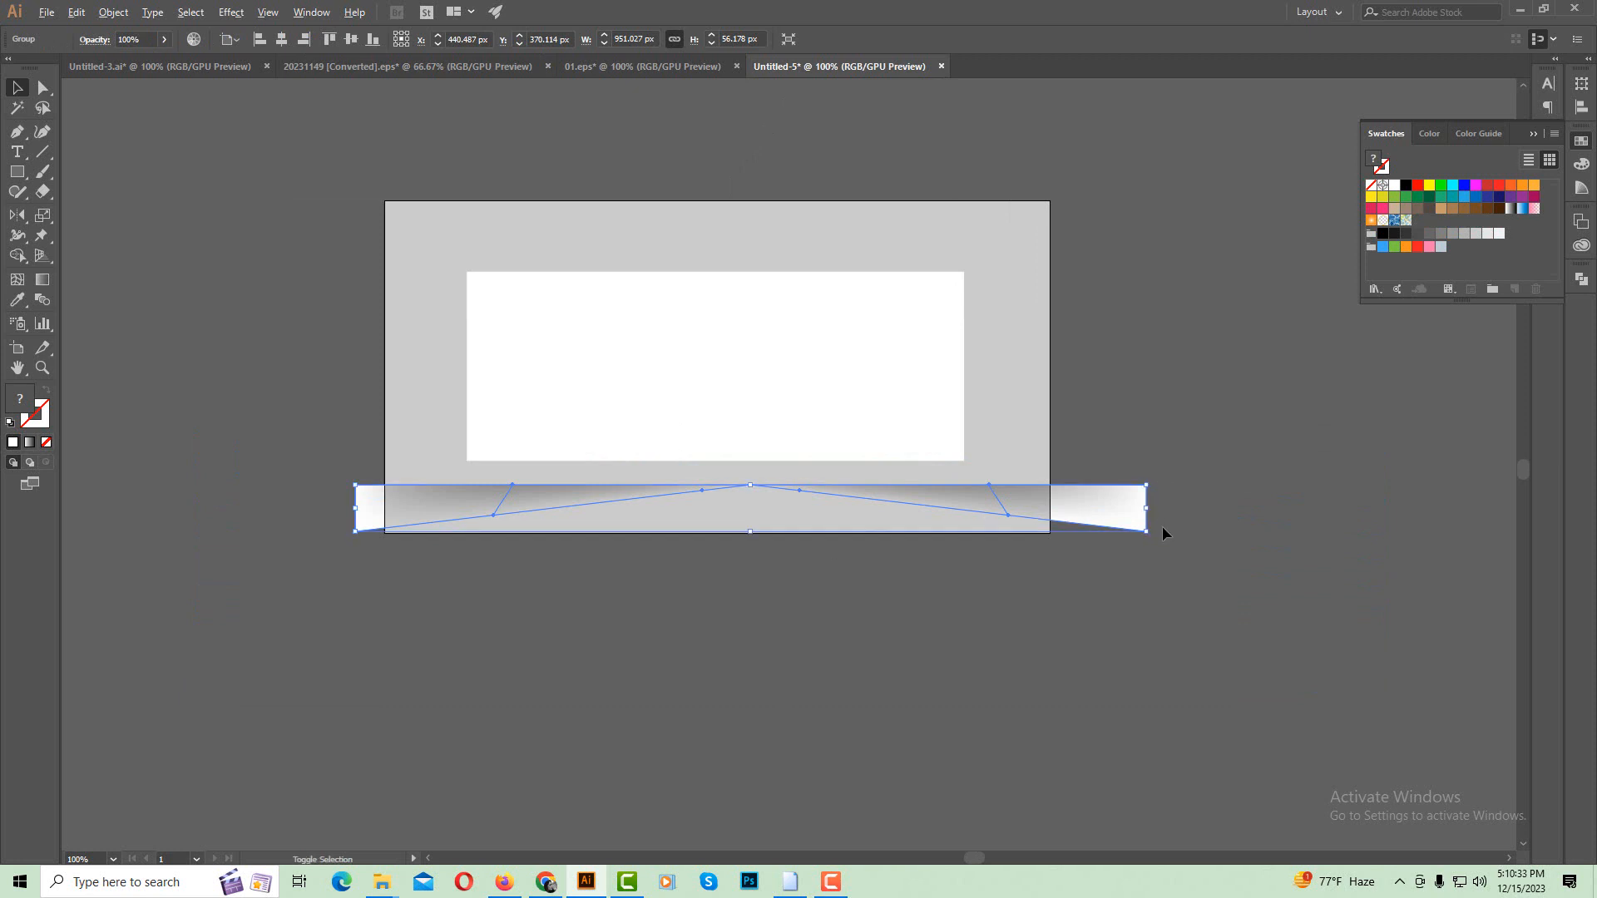
pyautogui.moveTo(1147, 532); pyautogui.dragTo(965, 539)
pyautogui.click(819, 479)
pyautogui.moveTo(744, 449); pyautogui.dragTo(840, 472)
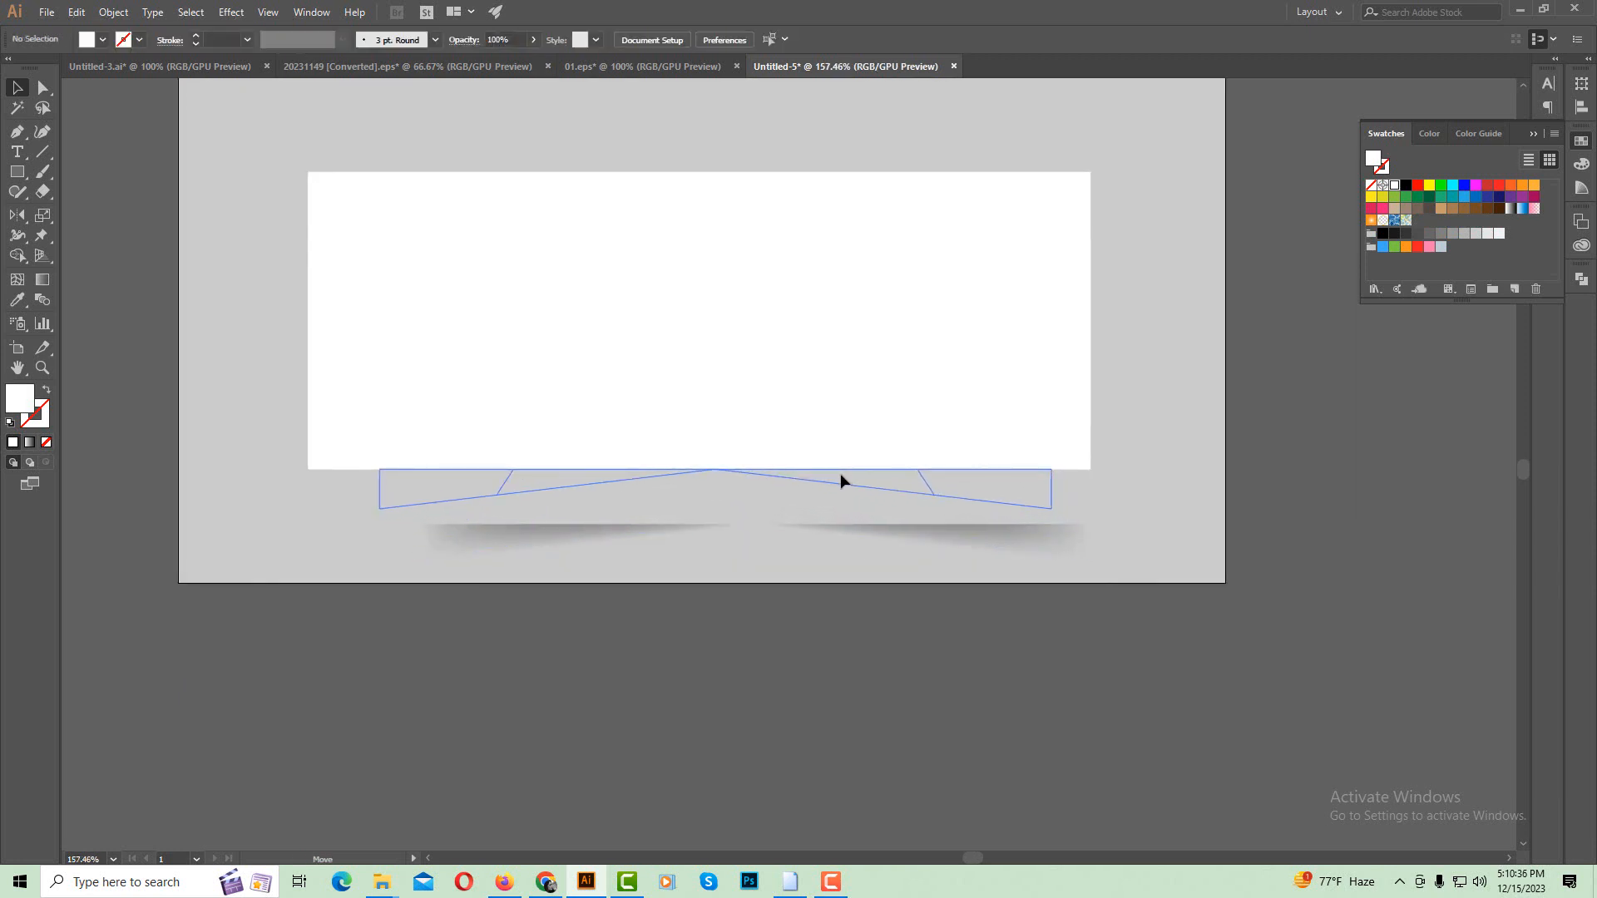
pyautogui.click(836, 627)
pyautogui.hotkey('ctrl', '1')
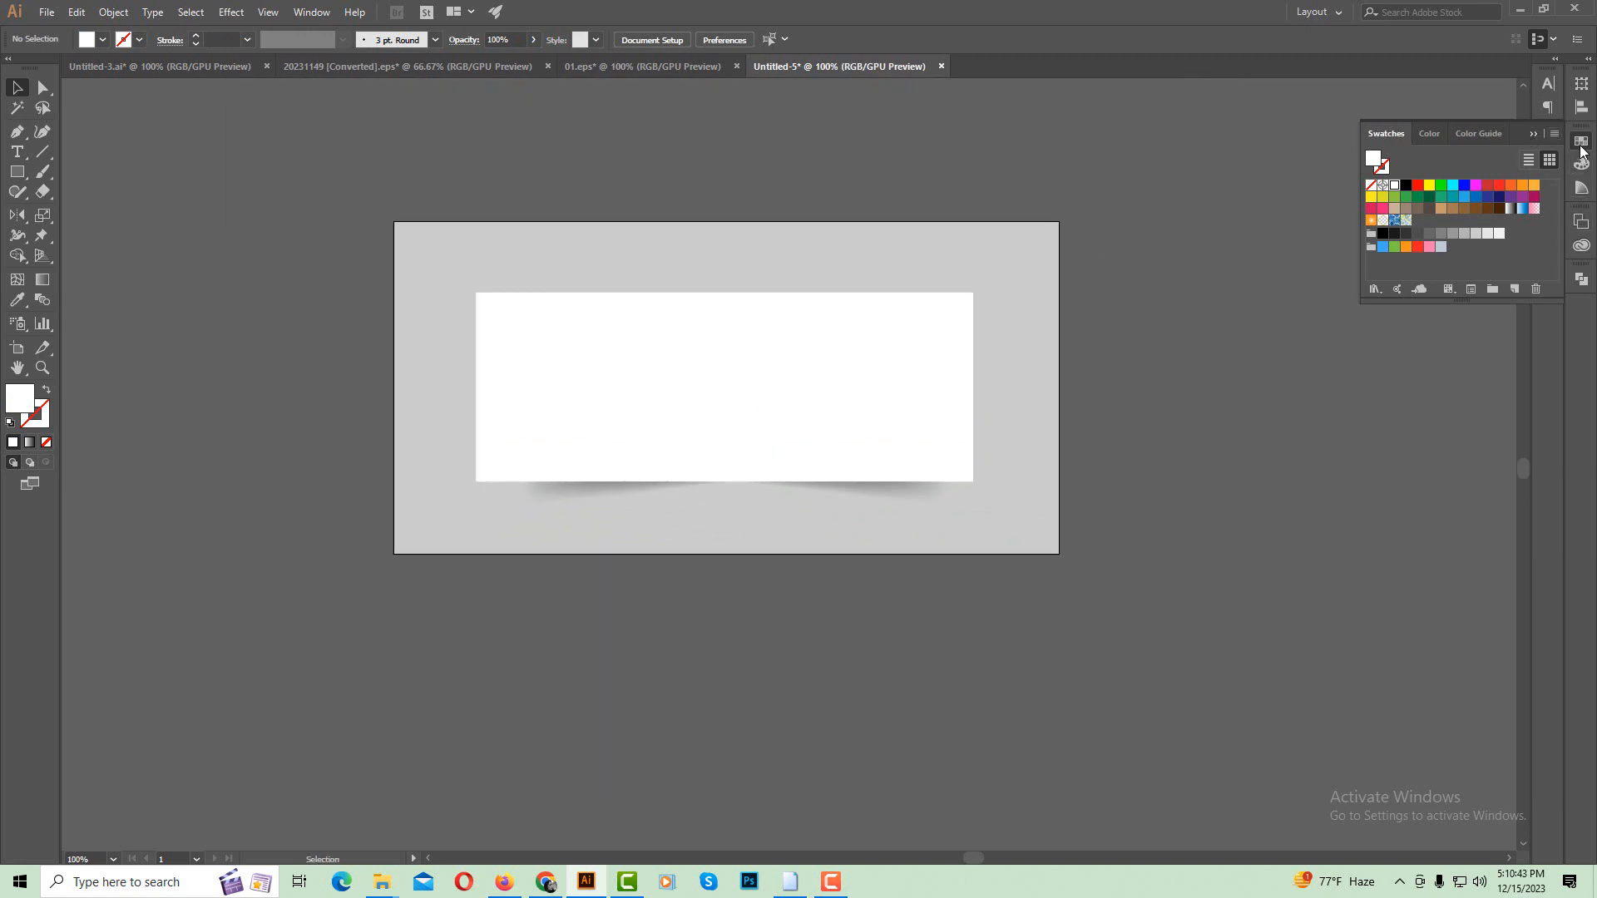
# Show the document's layers and add a new layer named Design above Layer 1.
pyautogui.click(1533, 133)
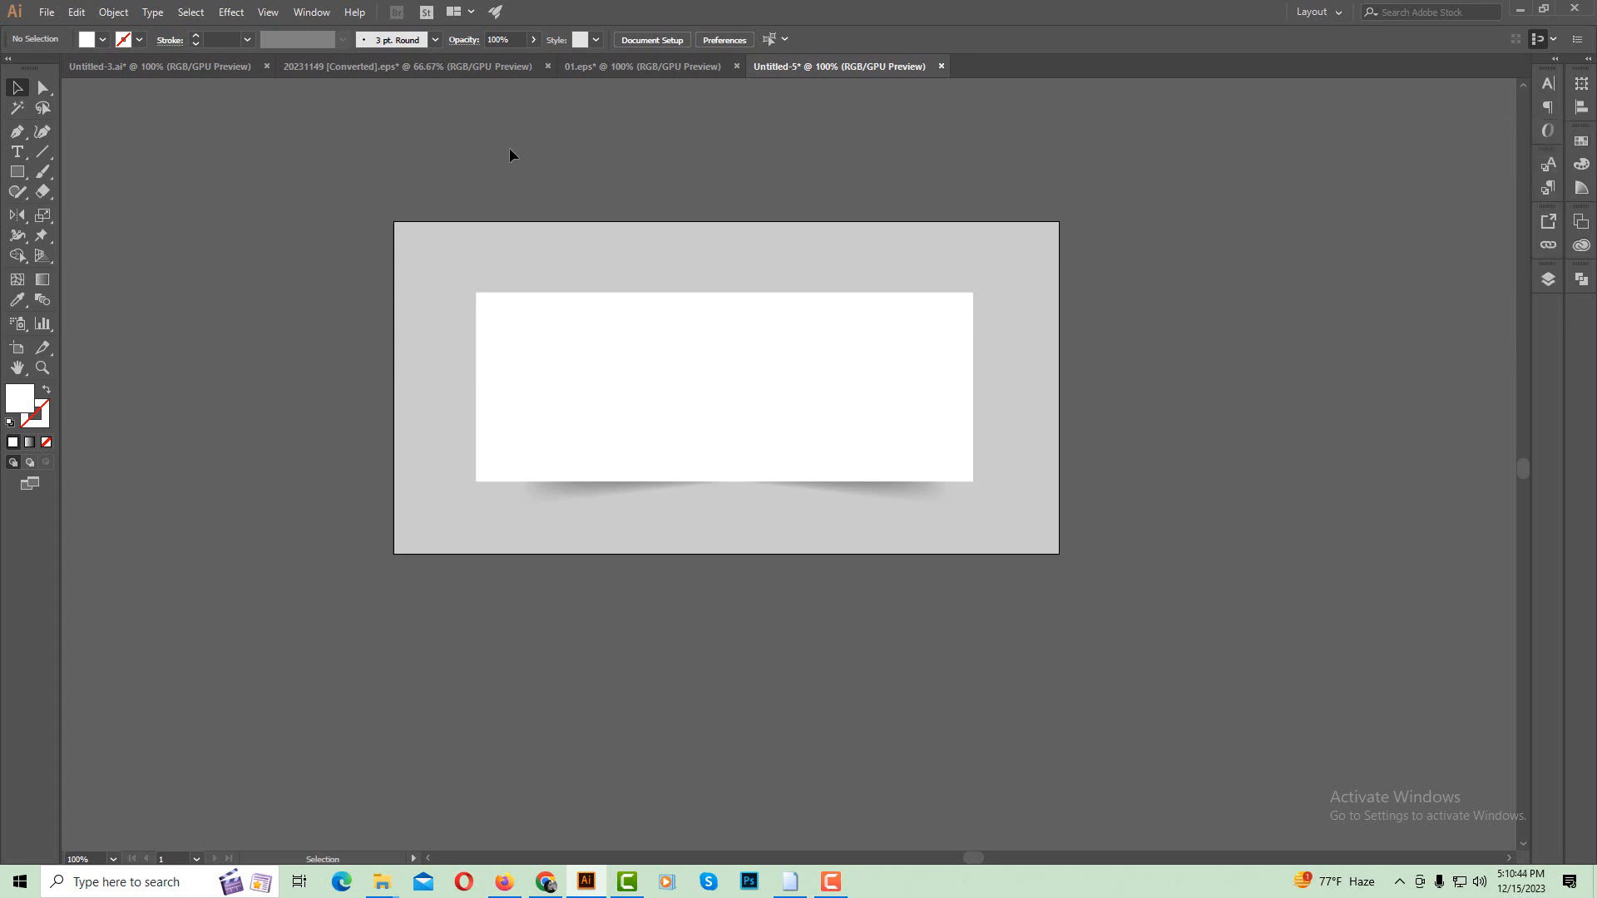
pyautogui.click(316, 23)
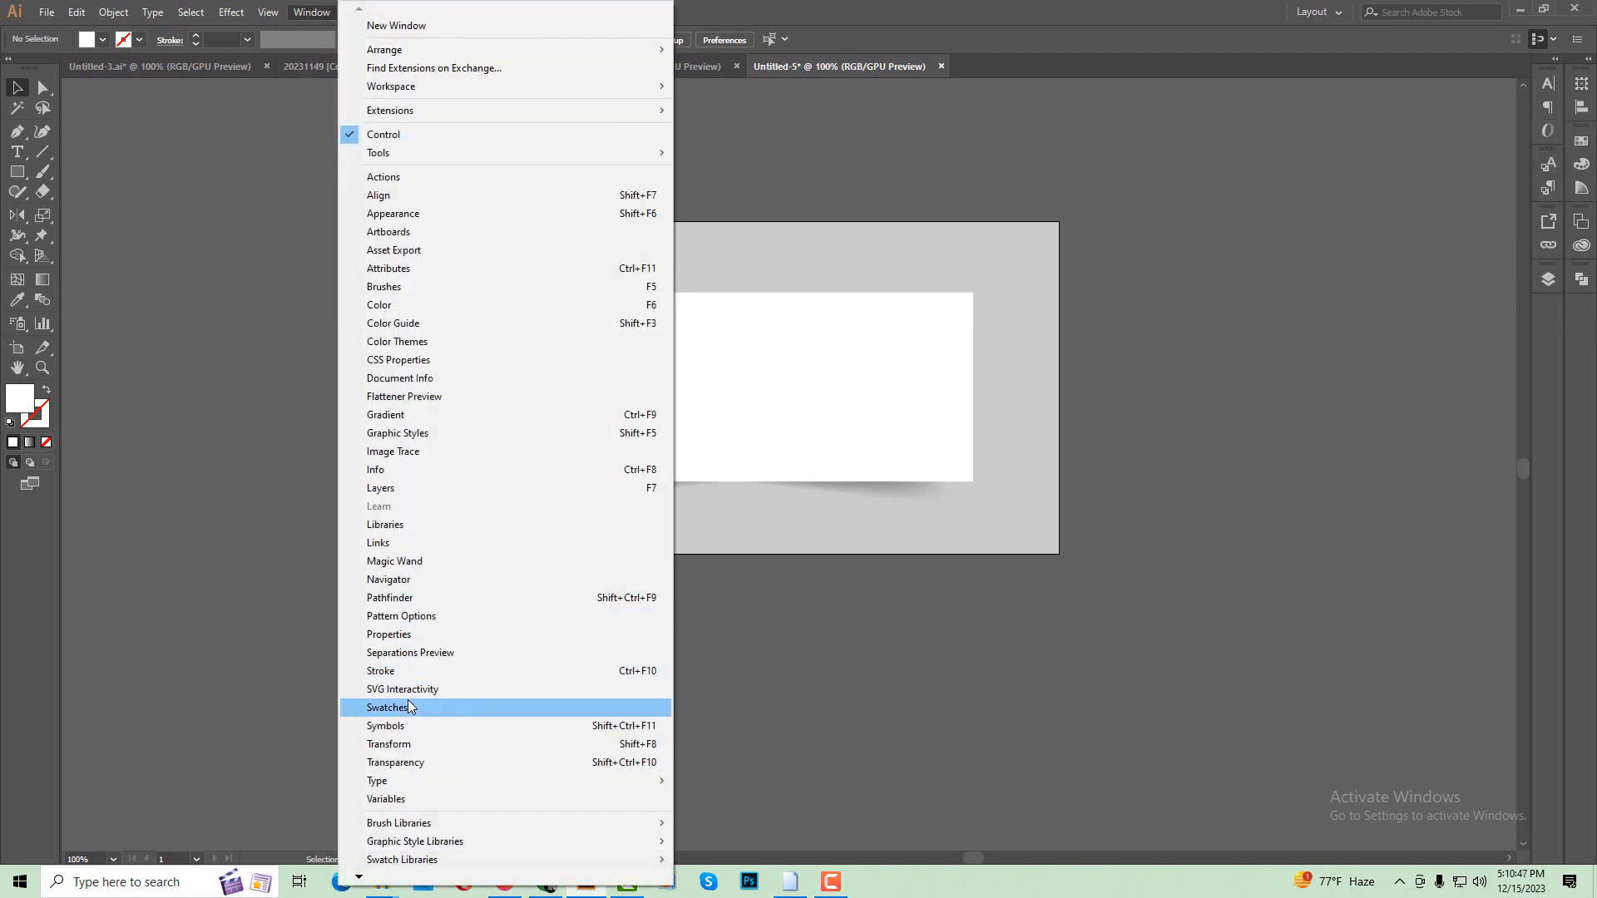
pyautogui.click(403, 489)
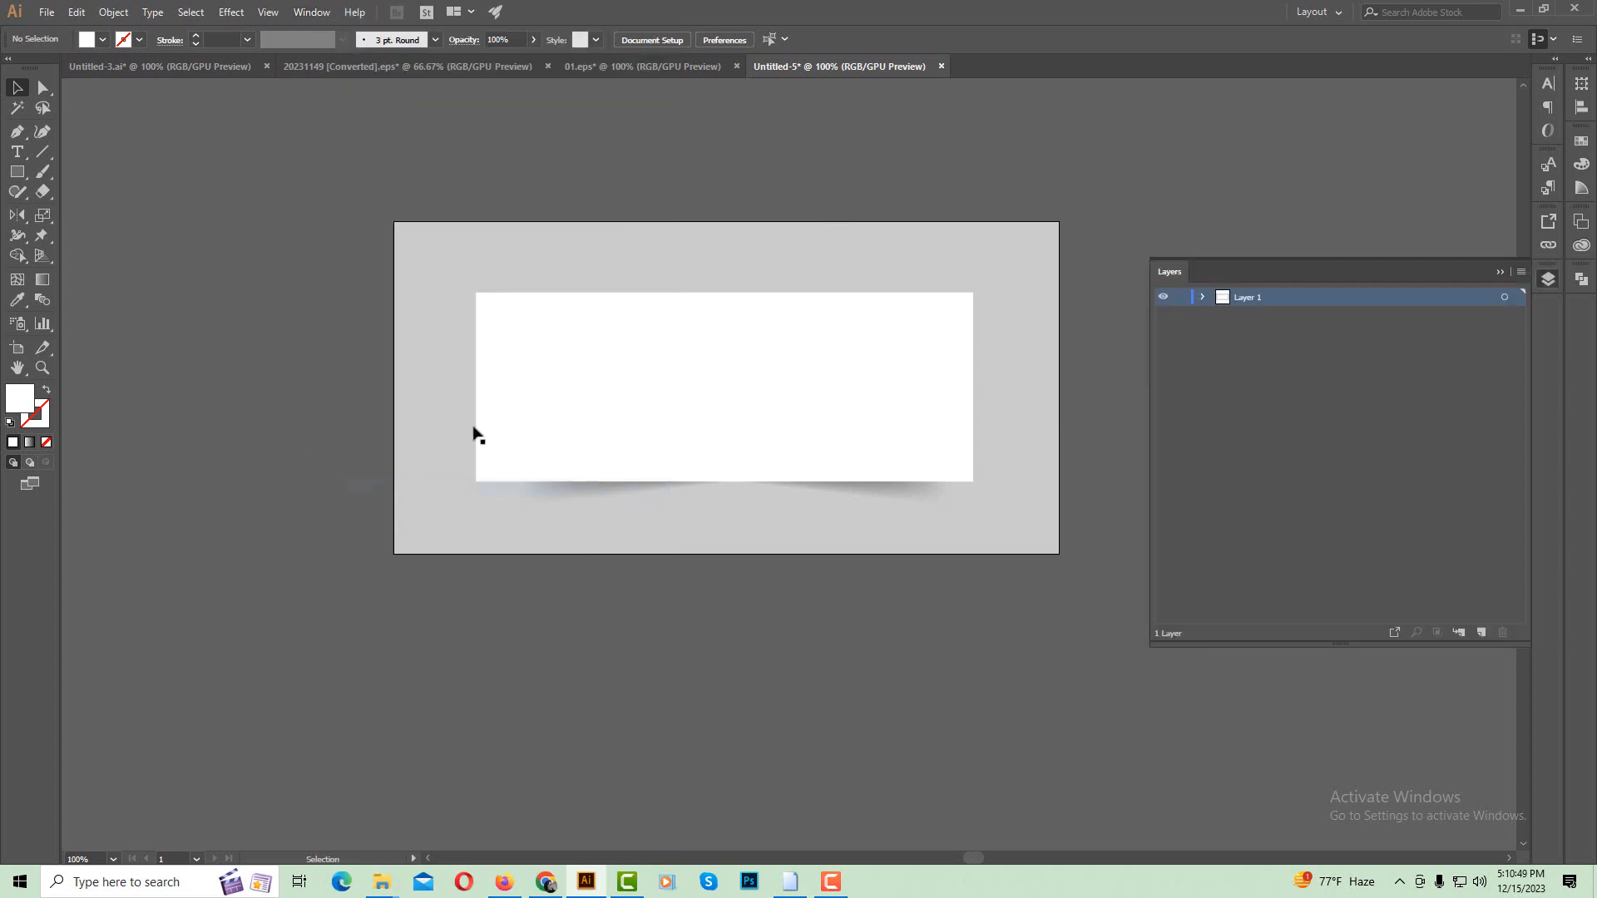
pyautogui.click(1481, 632)
pyautogui.doubleClick(1256, 300)
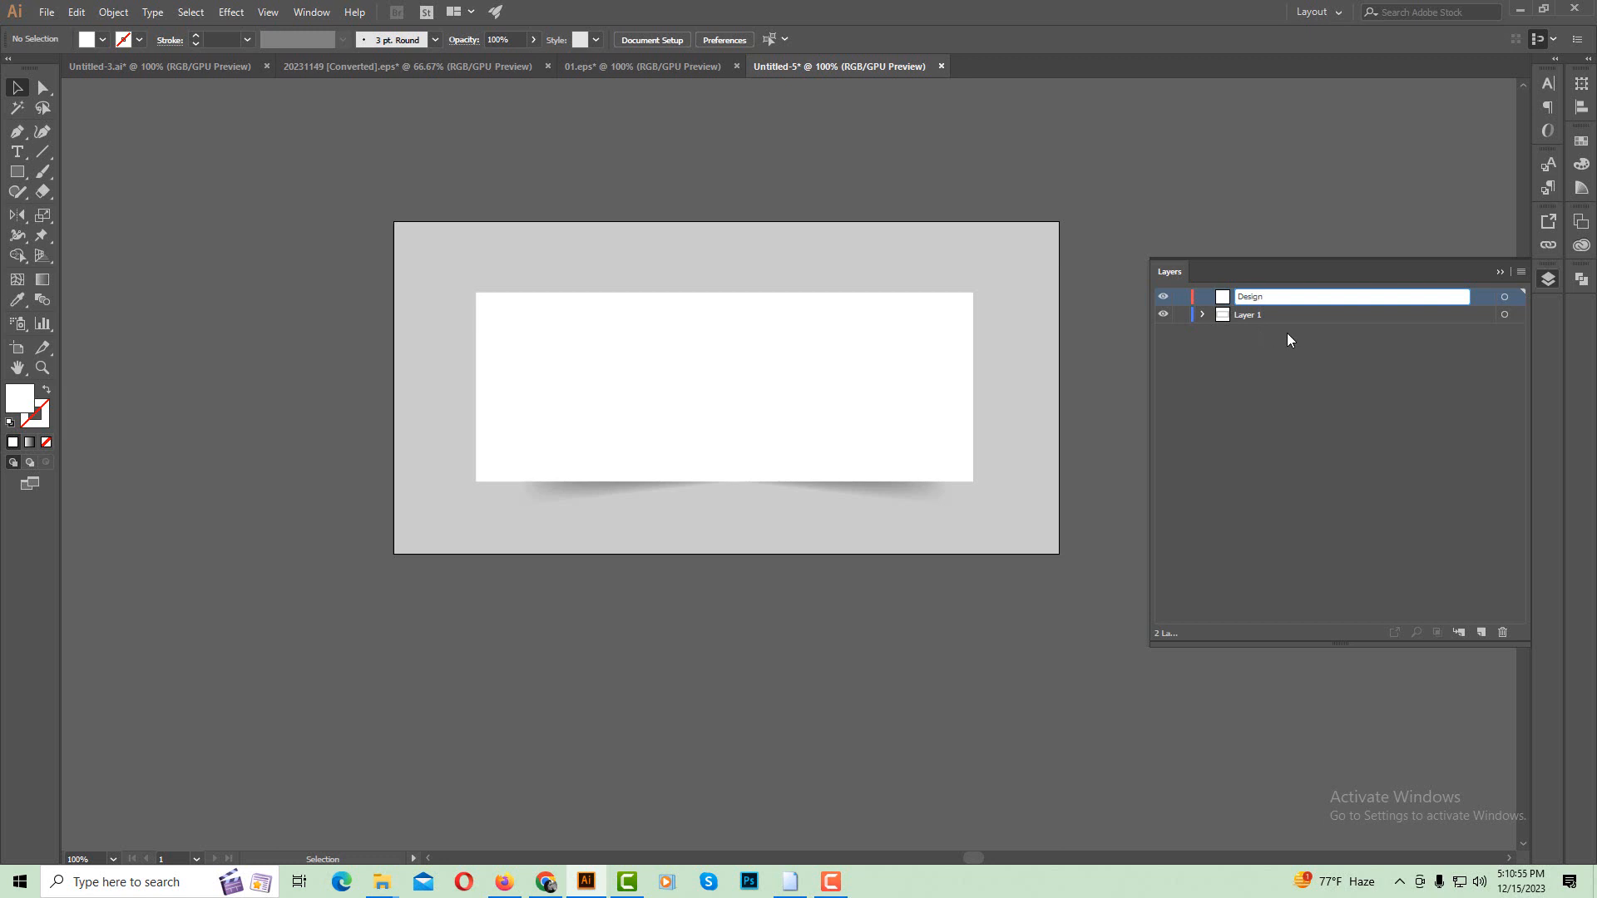
# Rename Layer 1 as Background.
pyautogui.click(1265, 316)
pyautogui.doubleClick(1266, 314)
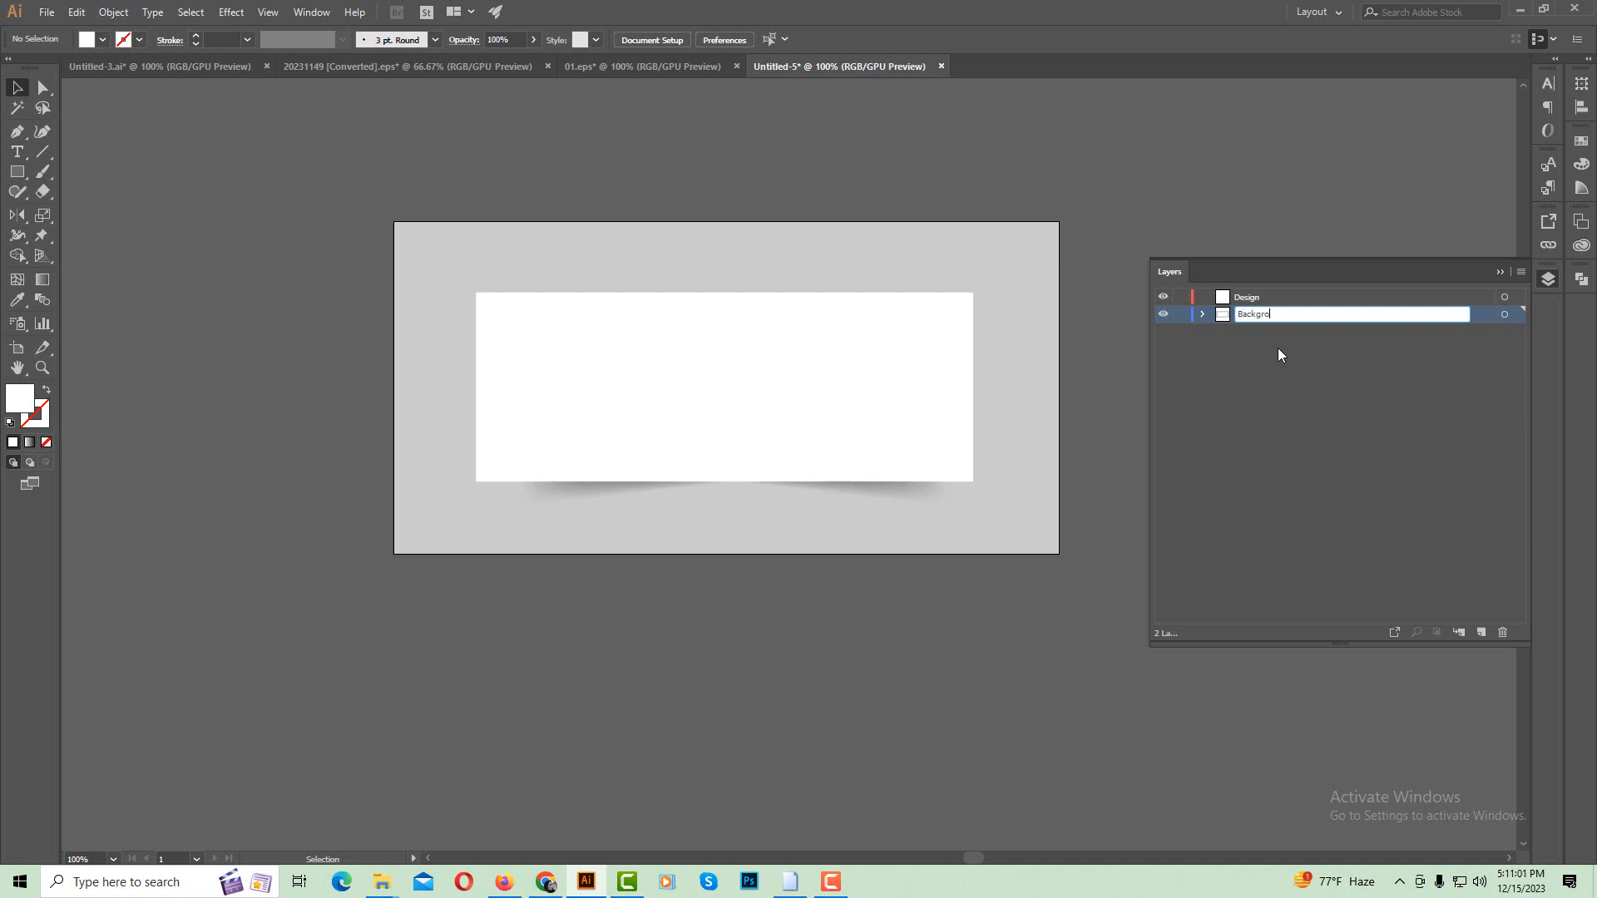
pyautogui.write('Background')
pyautogui.press('Return')
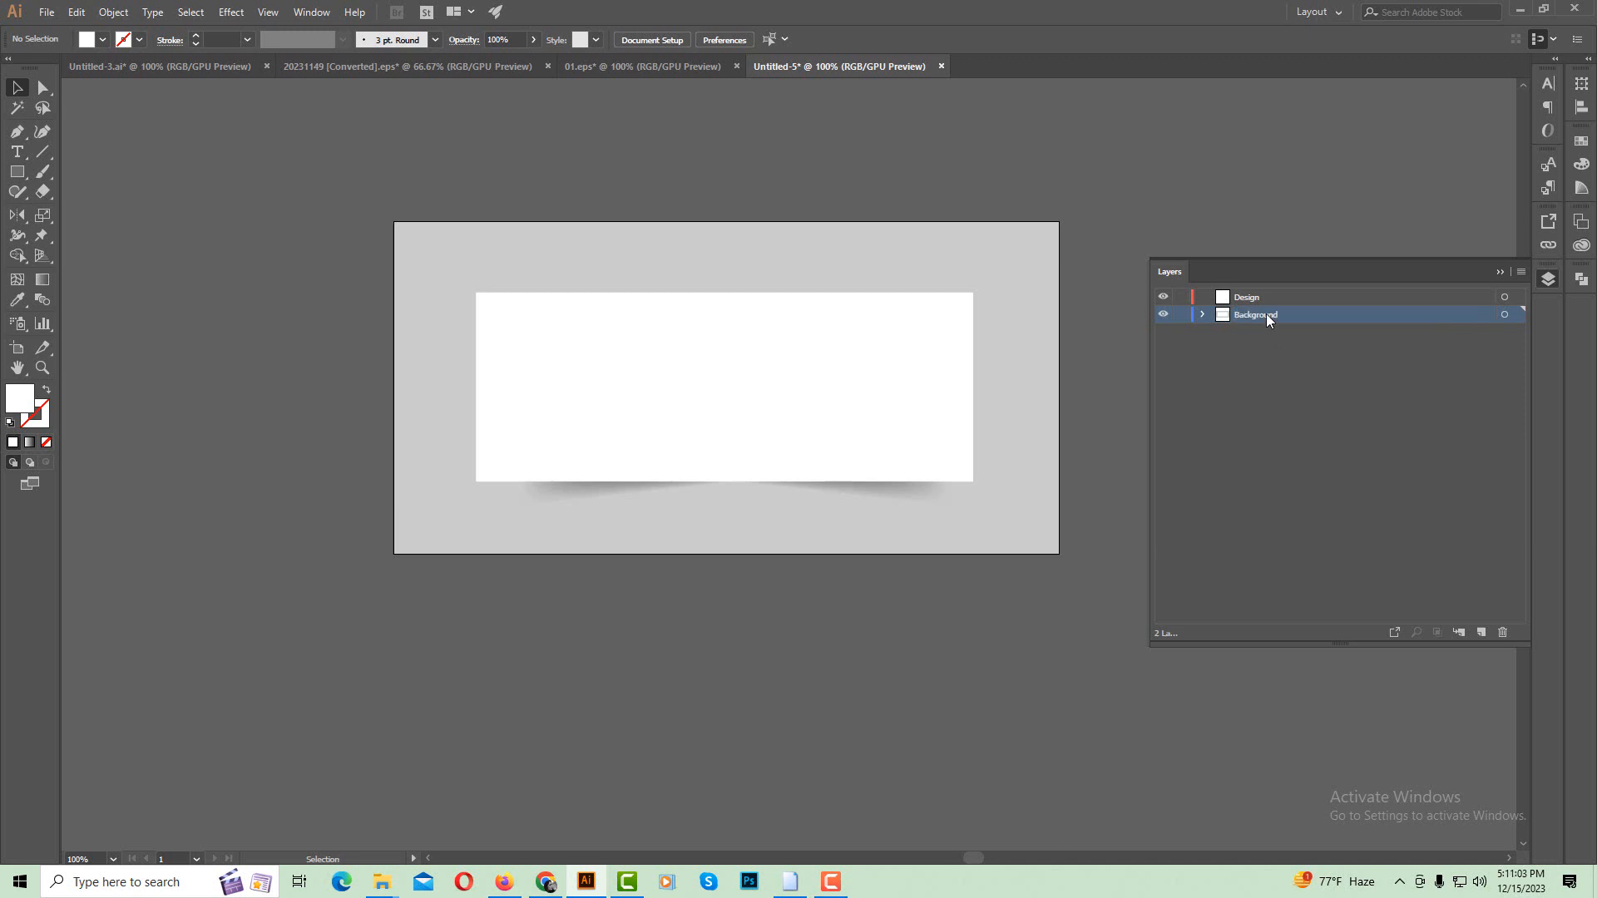
# Toggle the Background layer's visibility several times to check which artwork it holds, leaving it shown.
pyautogui.click(1163, 314)
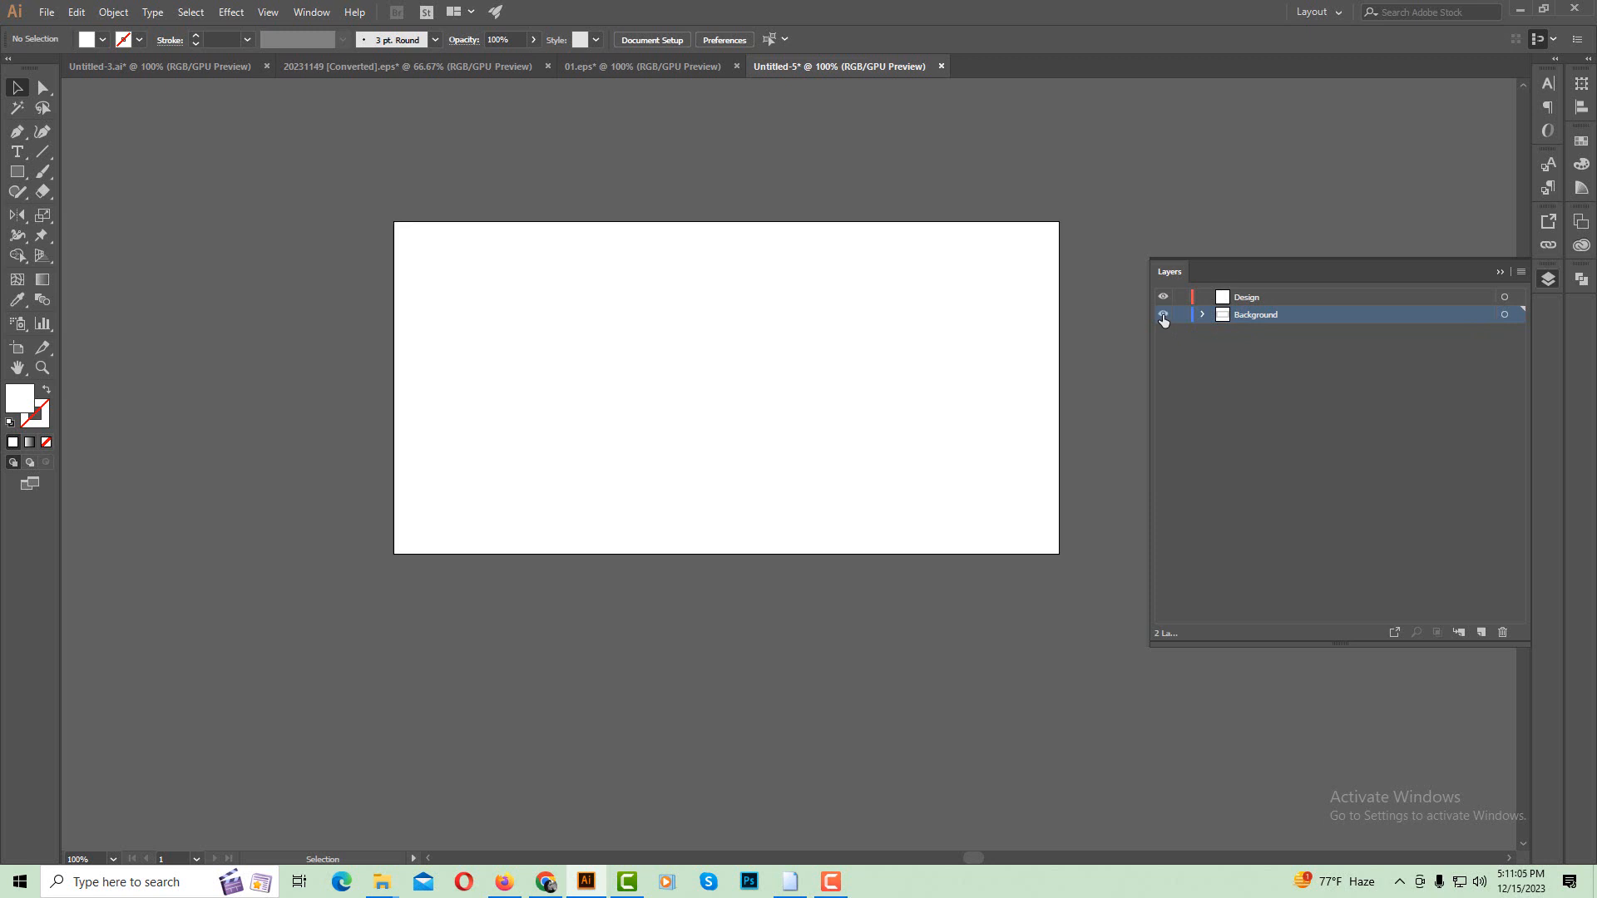
pyautogui.click(1163, 315)
pyautogui.click(1163, 315)
pyautogui.click(1163, 315)
pyautogui.click(1163, 314)
pyautogui.click(1163, 314)
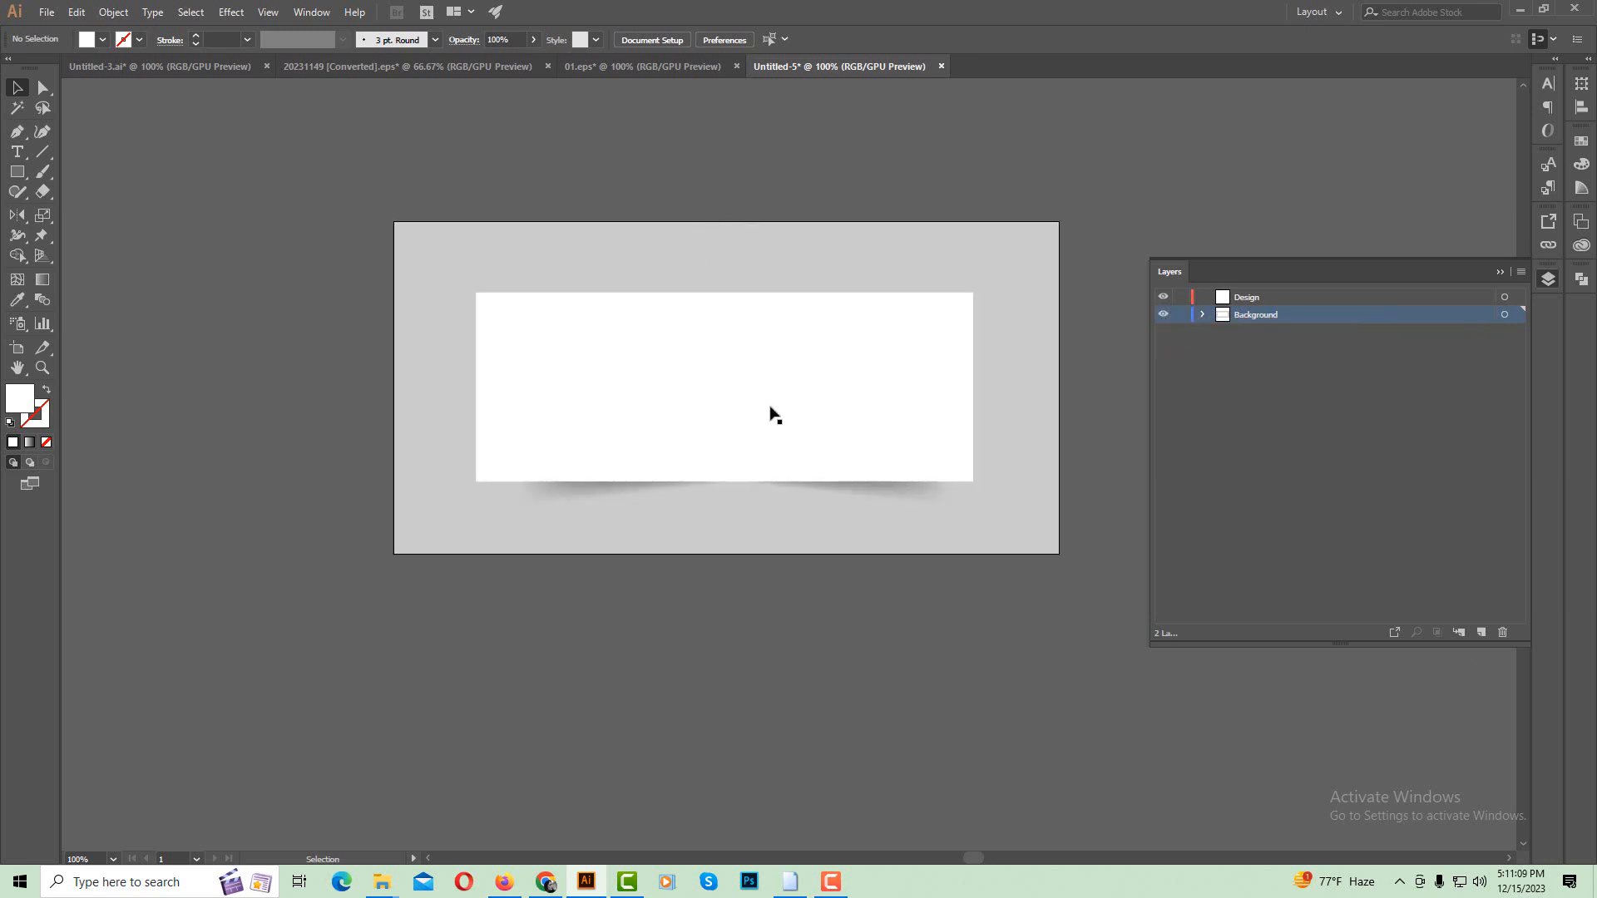
pyautogui.hotkey('ctrl', '+')
pyautogui.moveTo(781, 396); pyautogui.dragTo(724, 379)
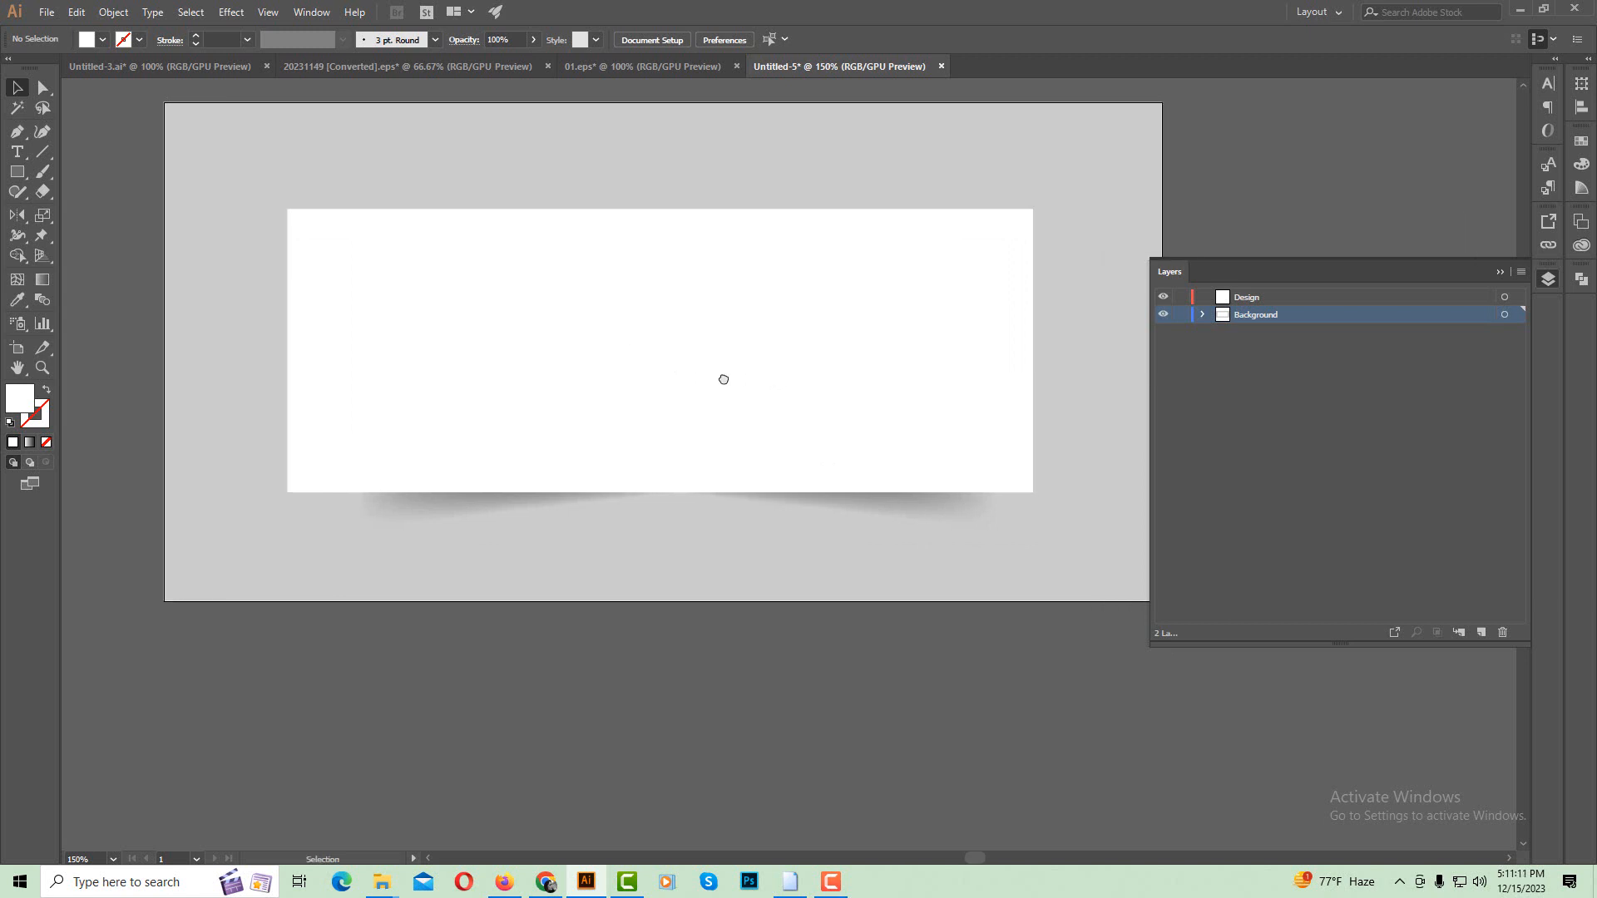
pyautogui.hotkey('ctrl', '-')
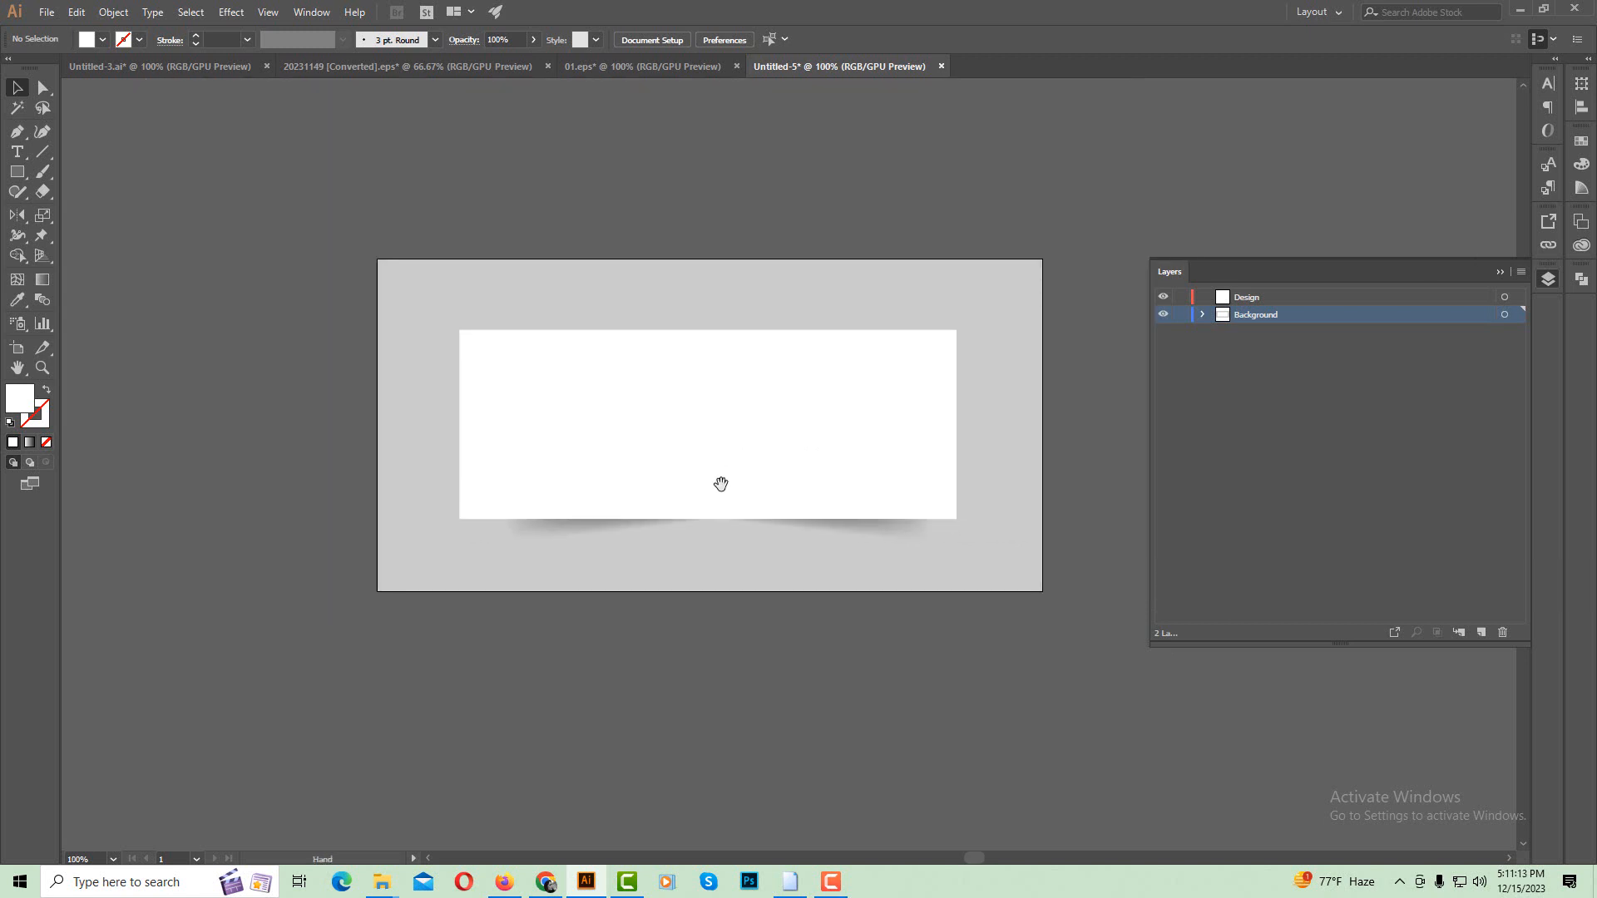
pyautogui.click(762, 468)
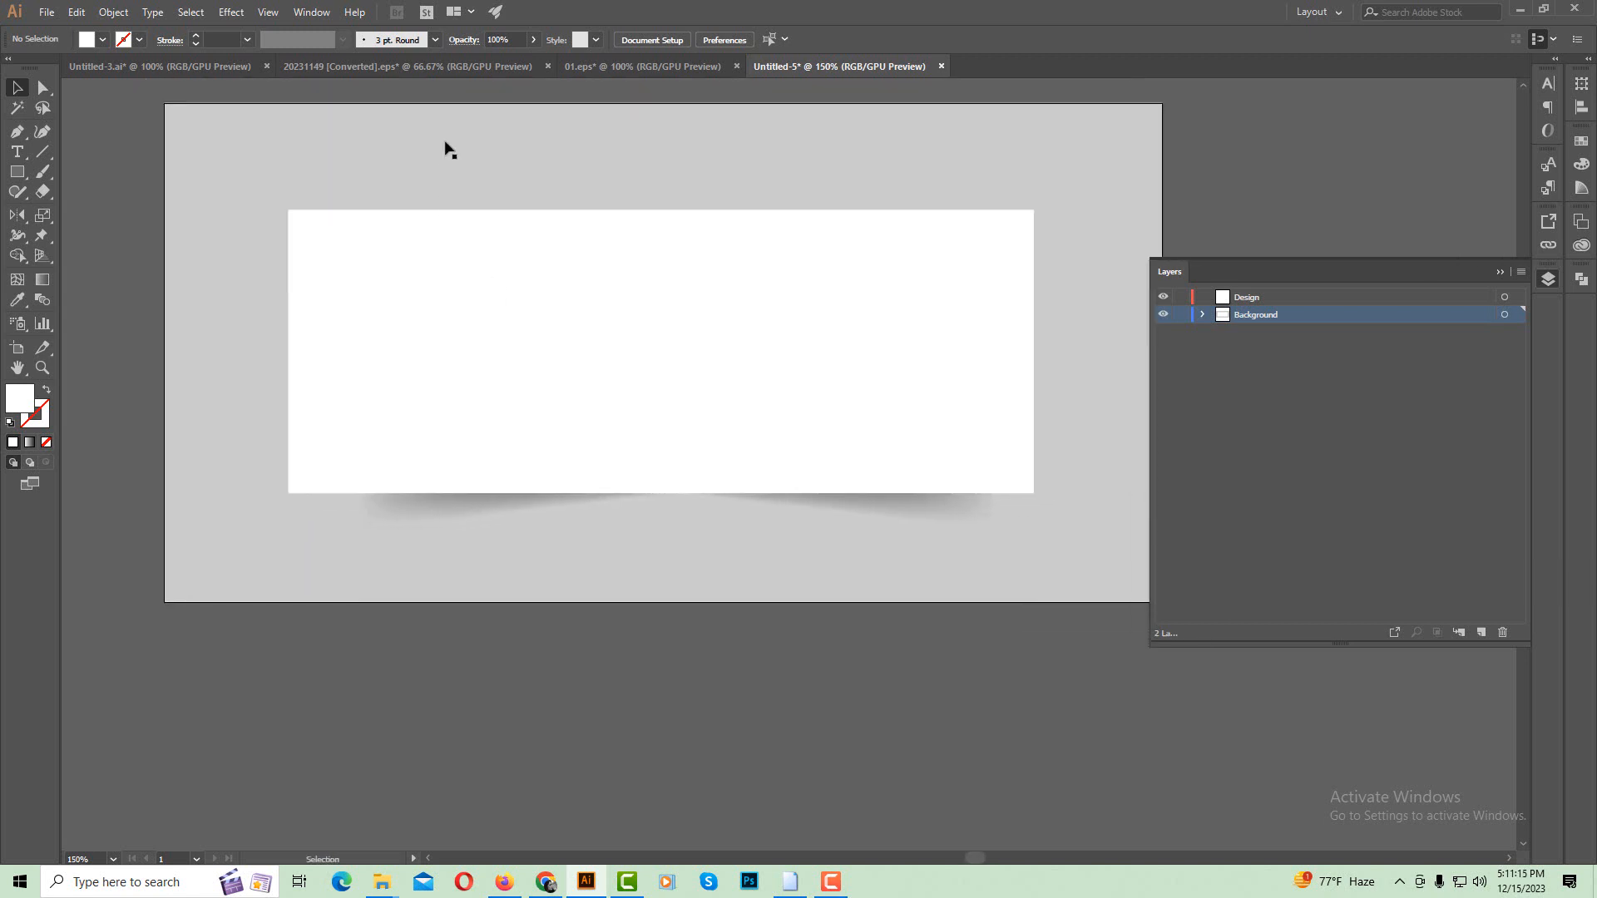
# Examine the pieces of the reference banner in the Untitled-3.ai document and return to Untitled-5.
pyautogui.click(127, 66)
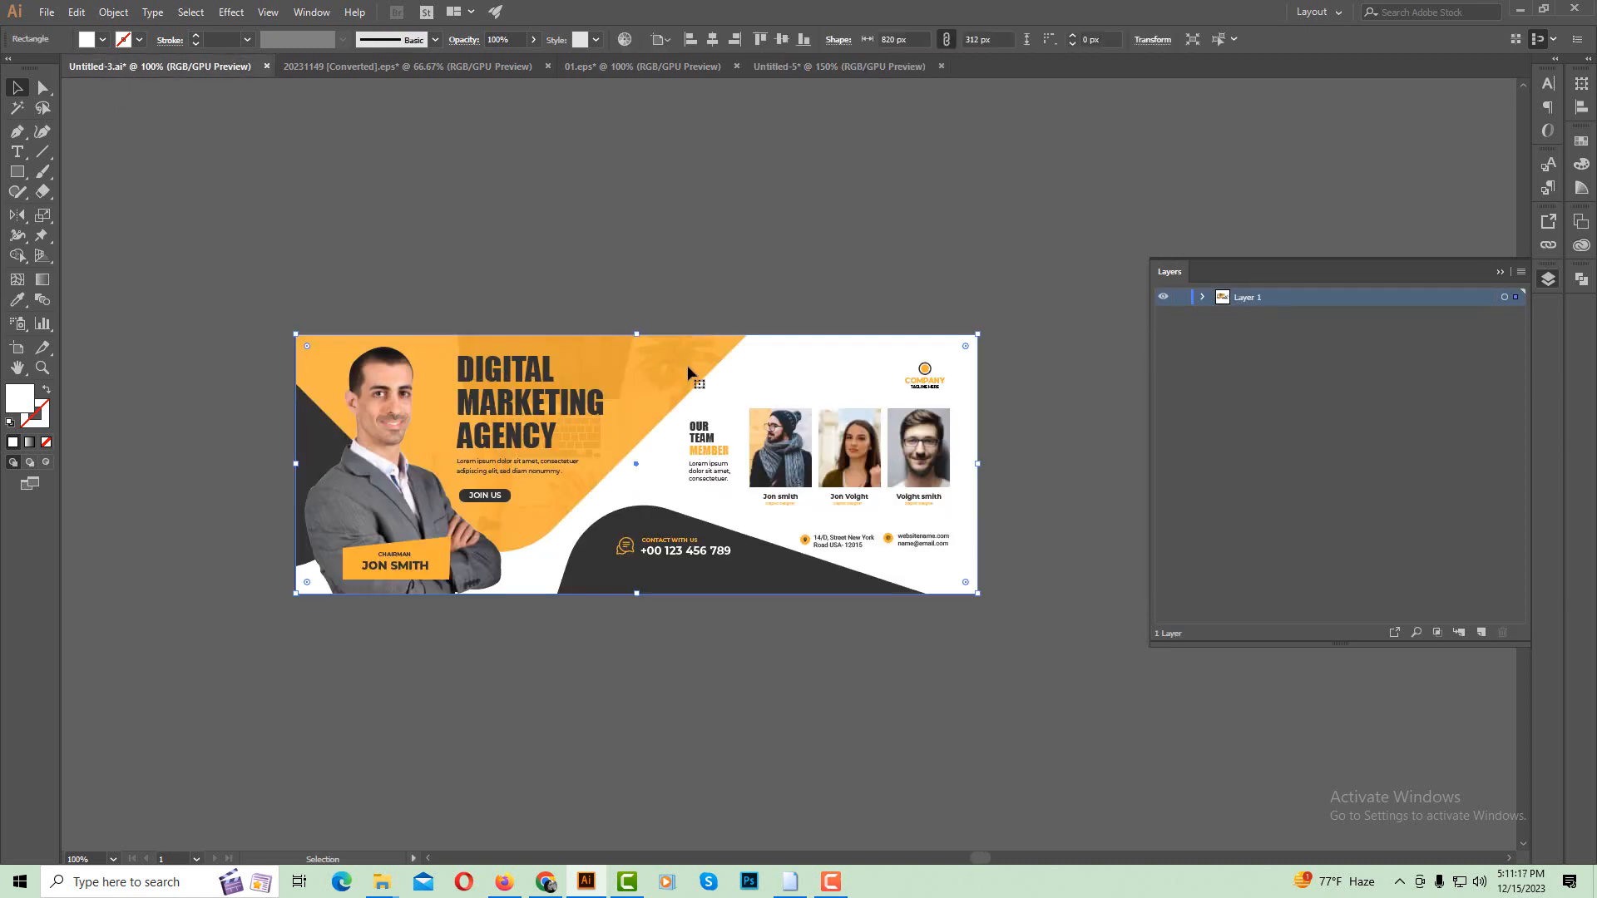
pyautogui.click(646, 371)
pyautogui.click(647, 267)
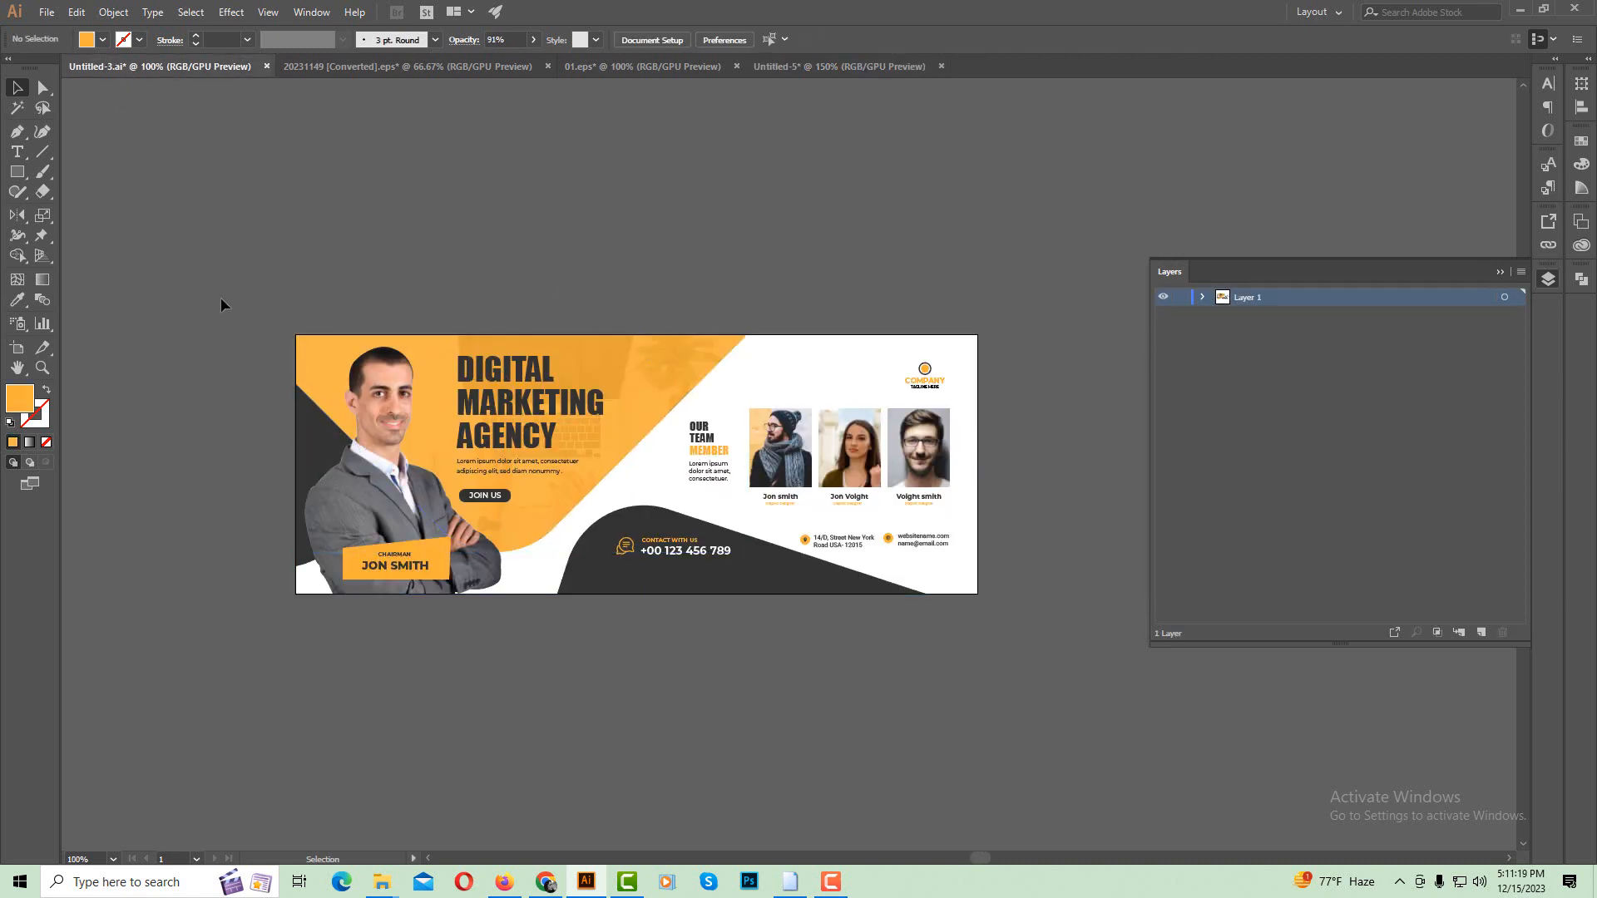
pyautogui.moveTo(232, 288); pyautogui.dragTo(1002, 674)
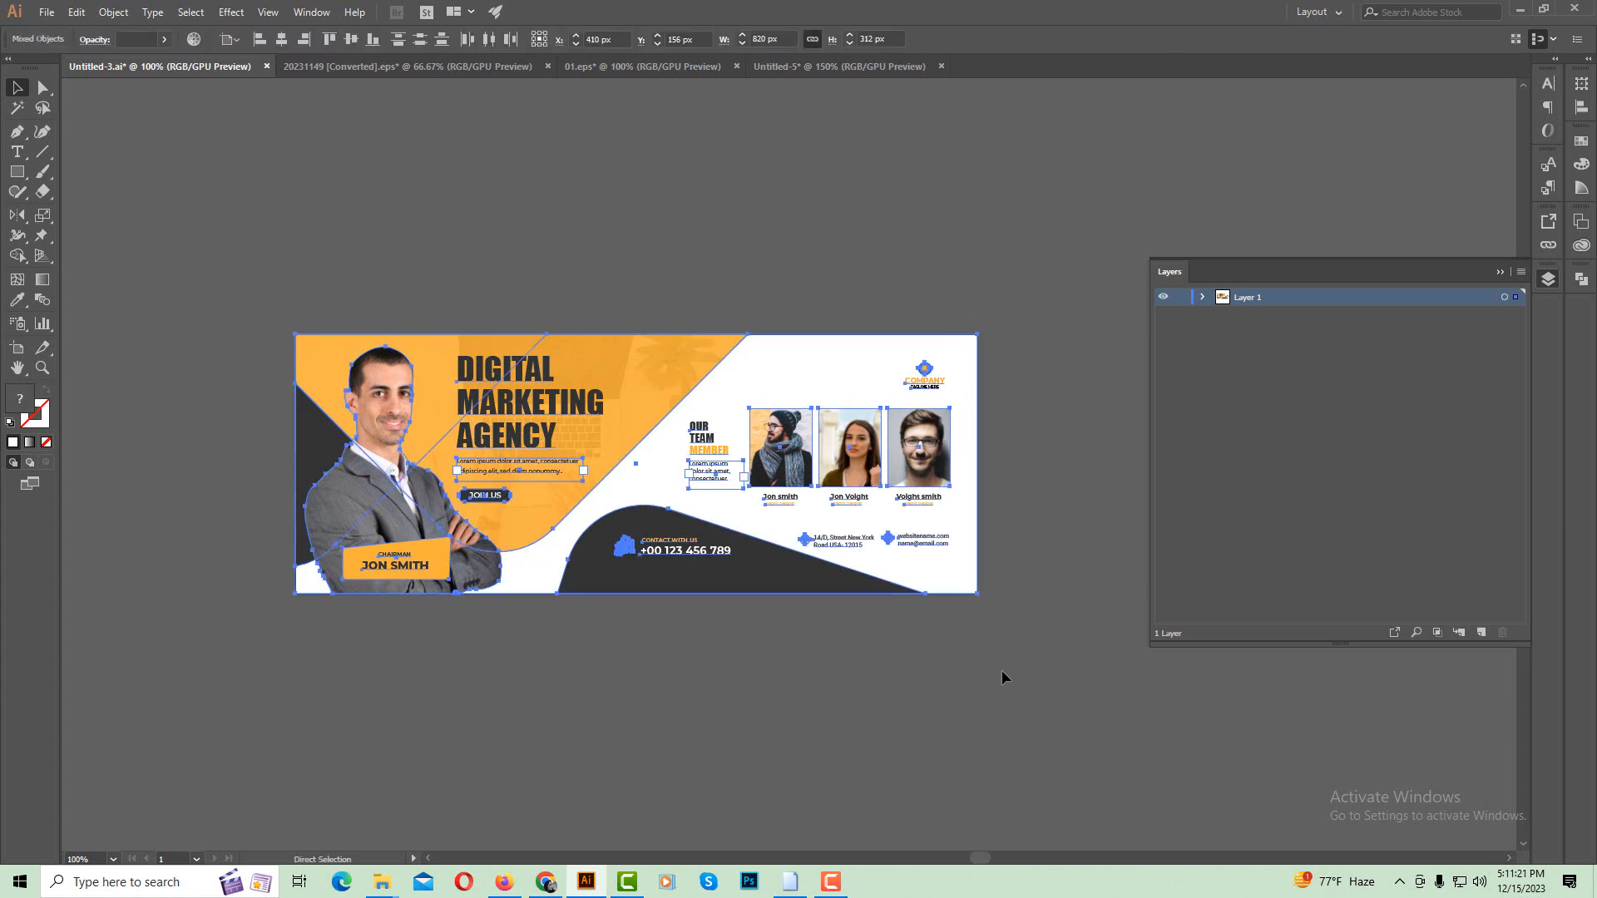
pyautogui.click(1001, 671)
pyautogui.click(836, 66)
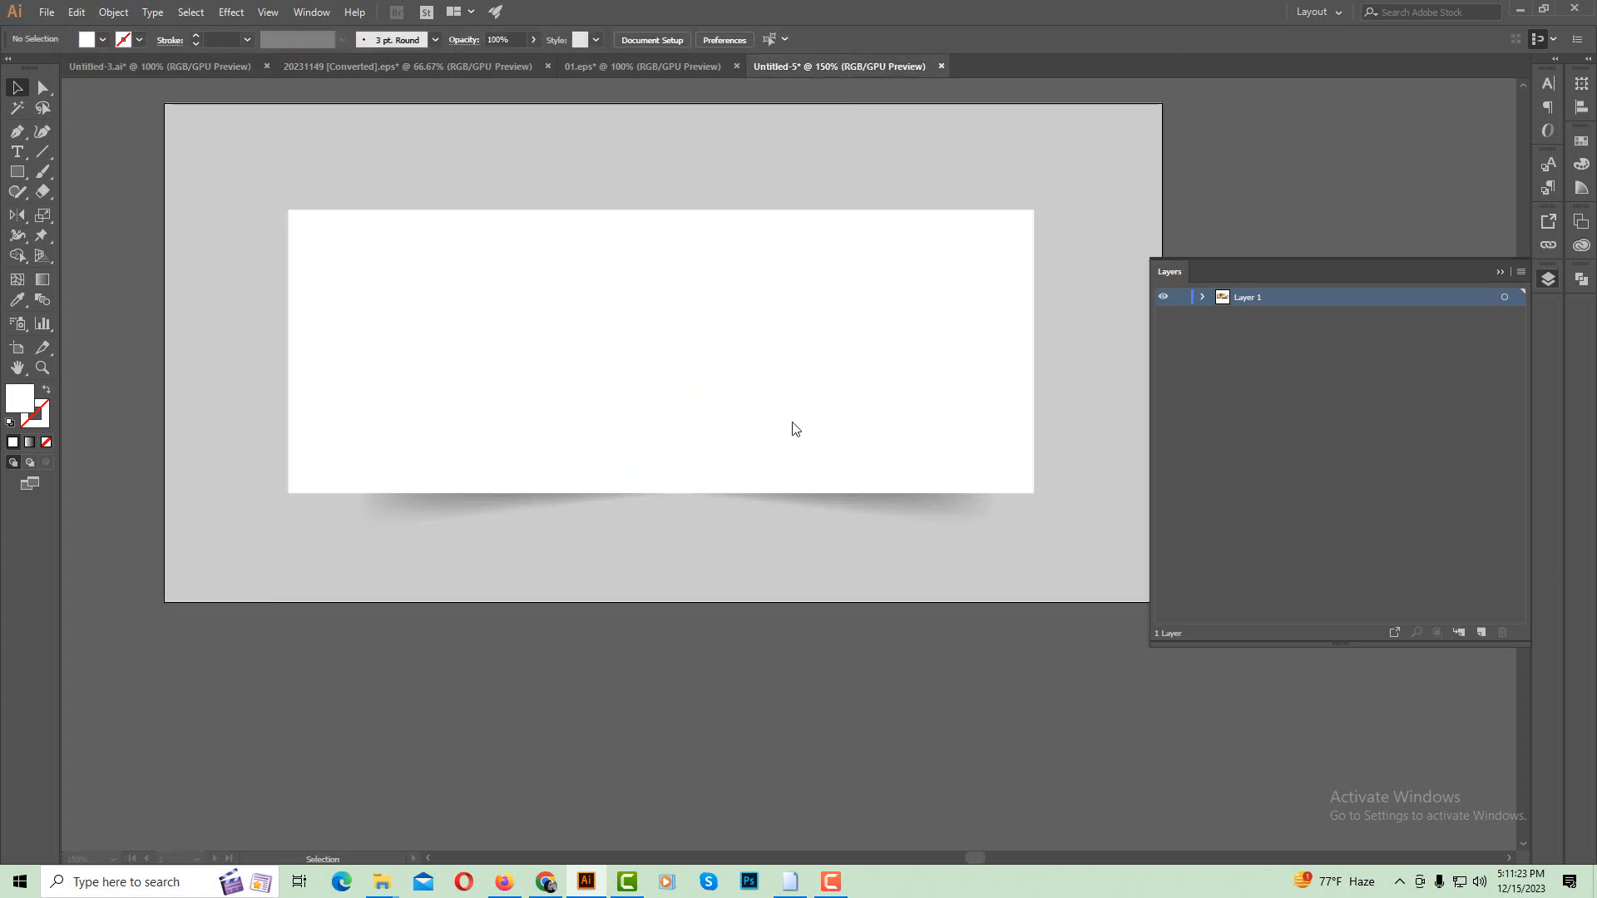
# Add the text "image not included" in the empty area below the artboard.
pyautogui.moveTo(796, 393); pyautogui.dragTo(791, 350)
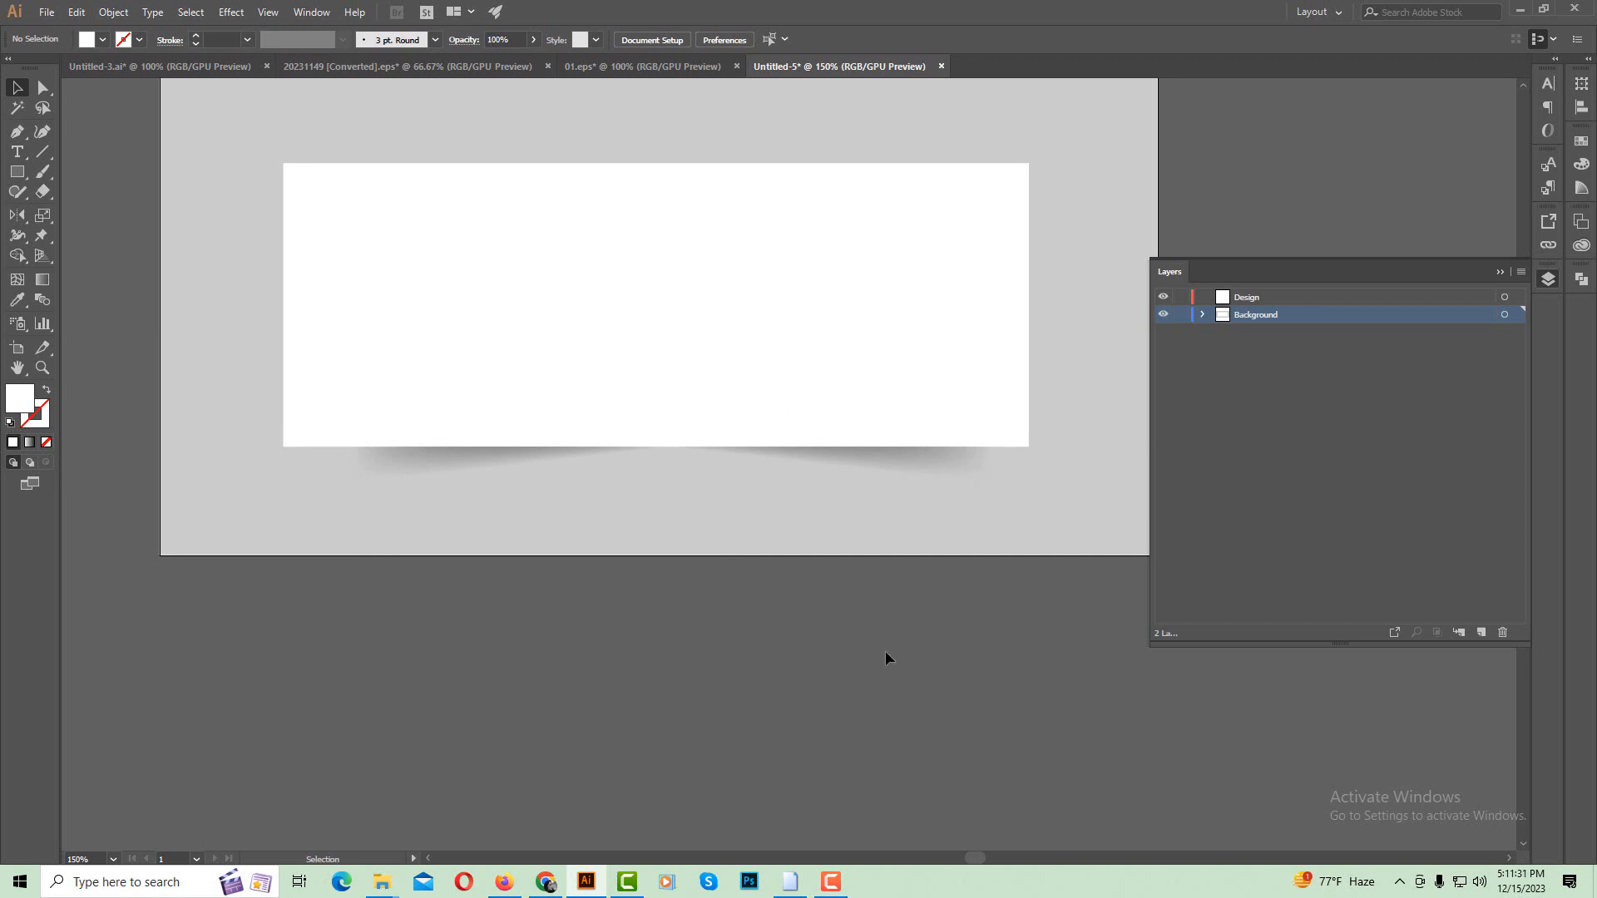
pyautogui.click(18, 152)
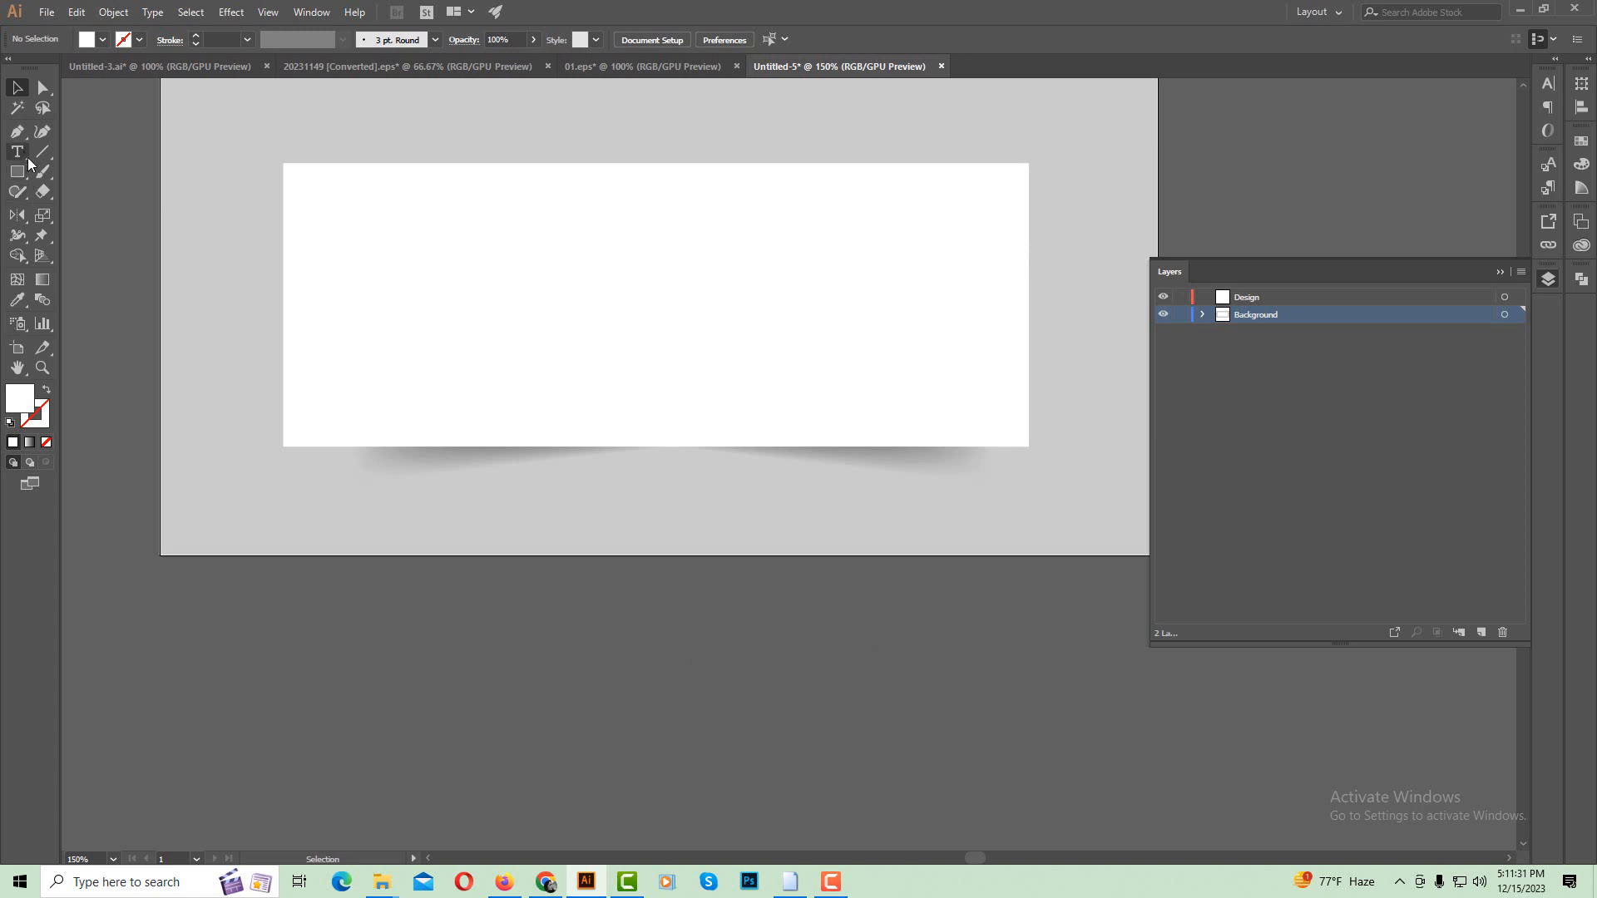
pyautogui.click(539, 657)
pyautogui.write('image')
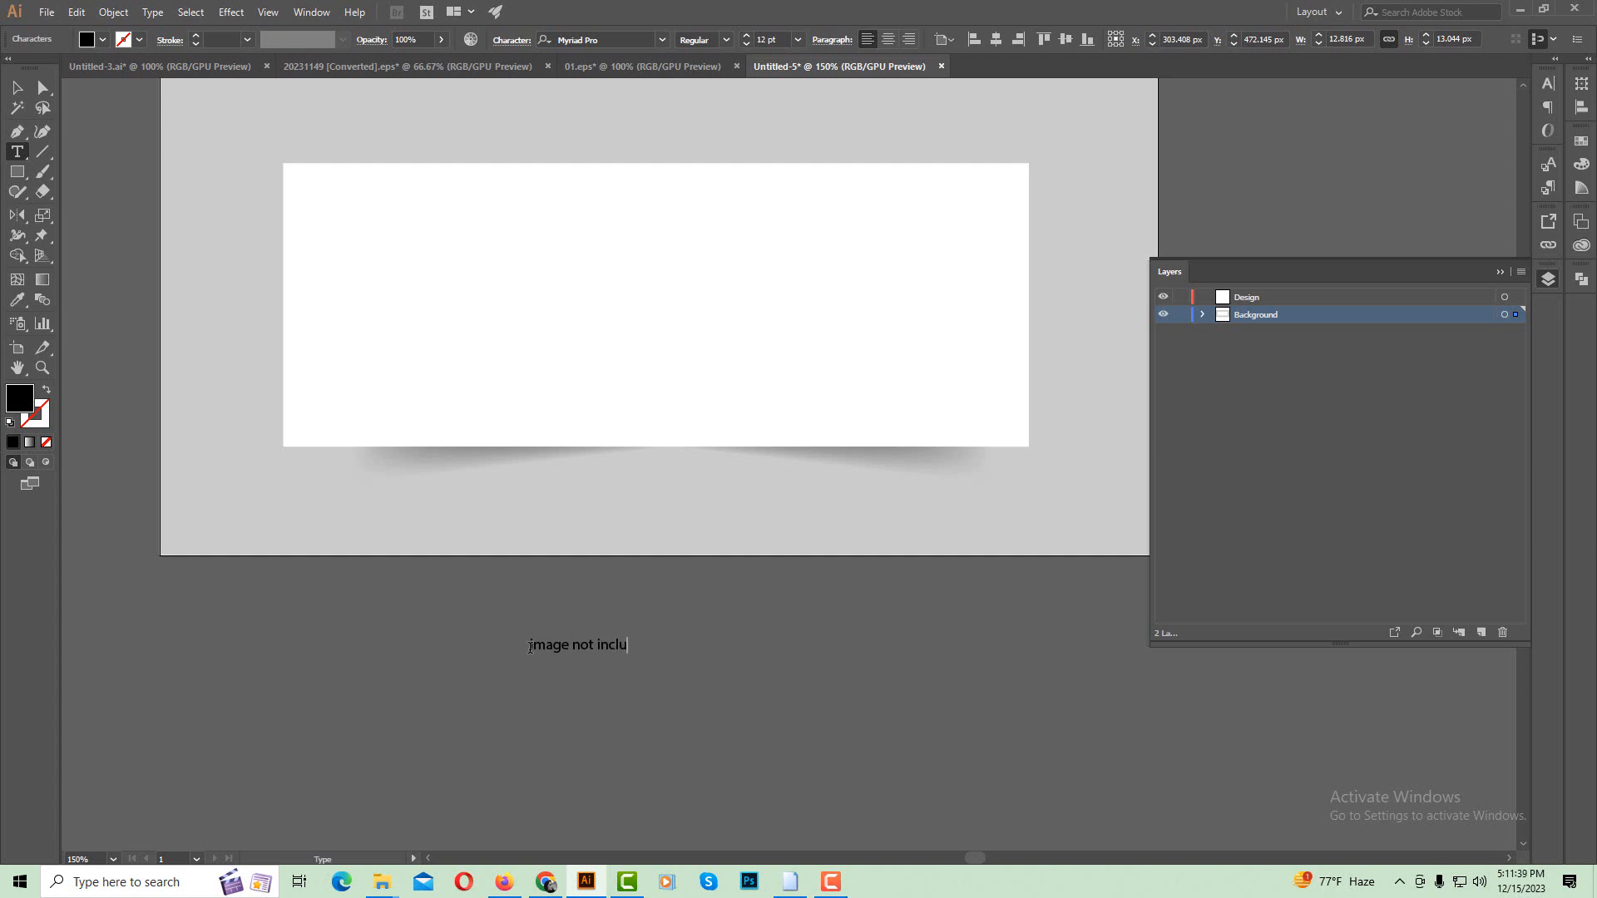
pyautogui.write('not included')
# Copy the note's wording, check it with a Google search for "image not included" in Chrome, and return to Illustrator.
pyautogui.hotkey('ctrl', 'a')
pyautogui.hotkey('ctrl', 'c')
pyautogui.click(563, 884)
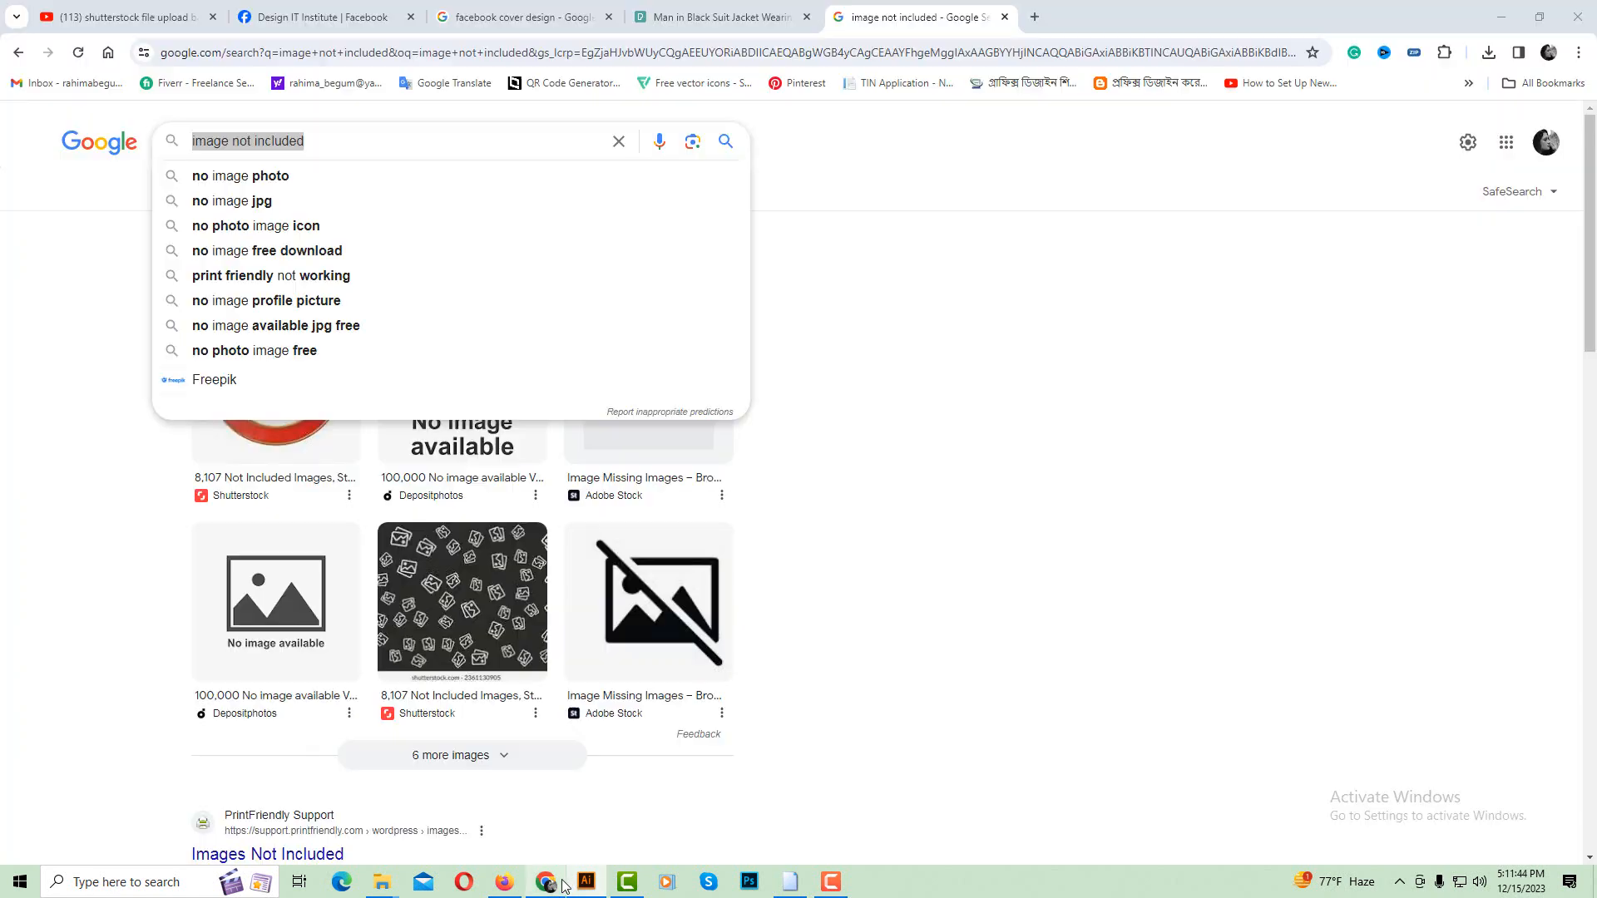
pyautogui.click(401, 148)
pyautogui.tripleClick(395, 152)
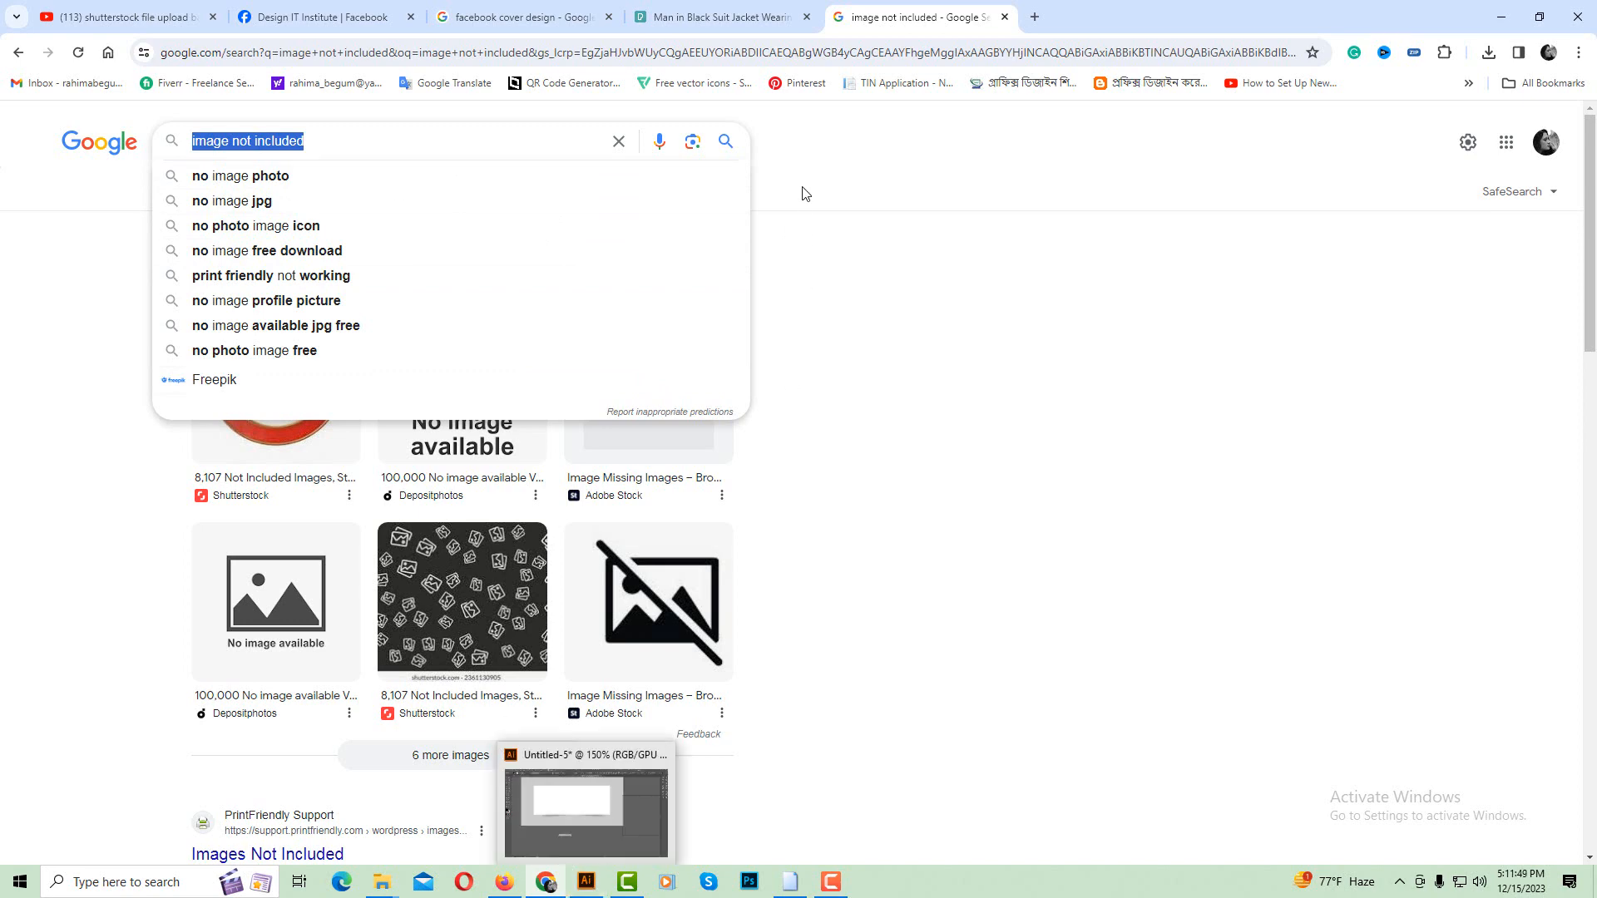
pyautogui.click(725, 141)
pyautogui.tripleClick(385, 142)
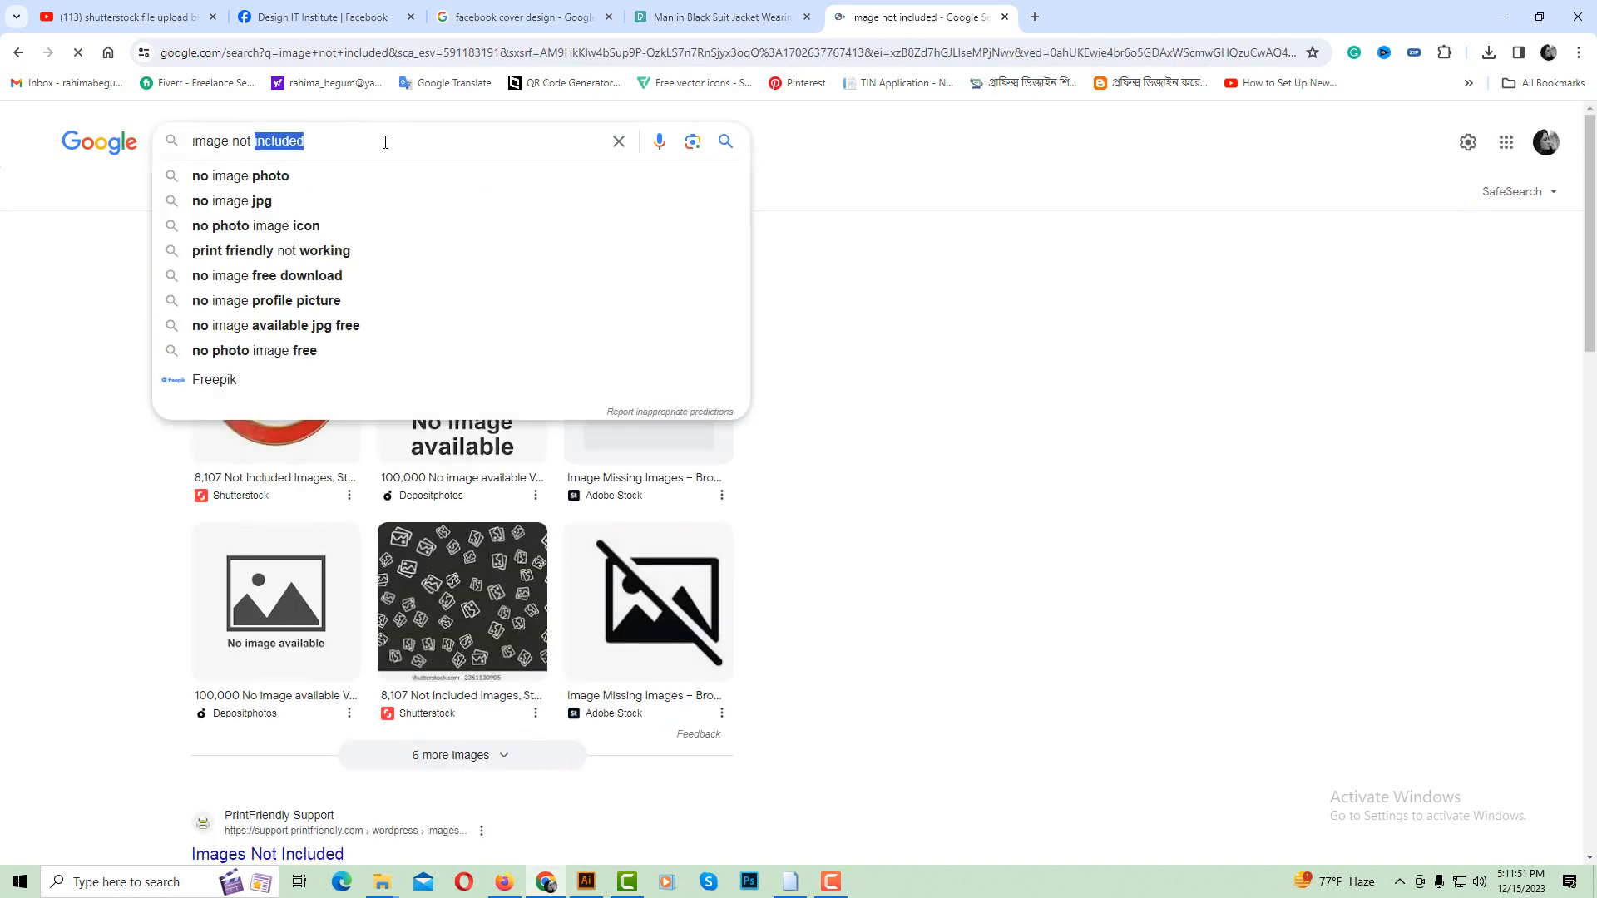
pyautogui.click(586, 882)
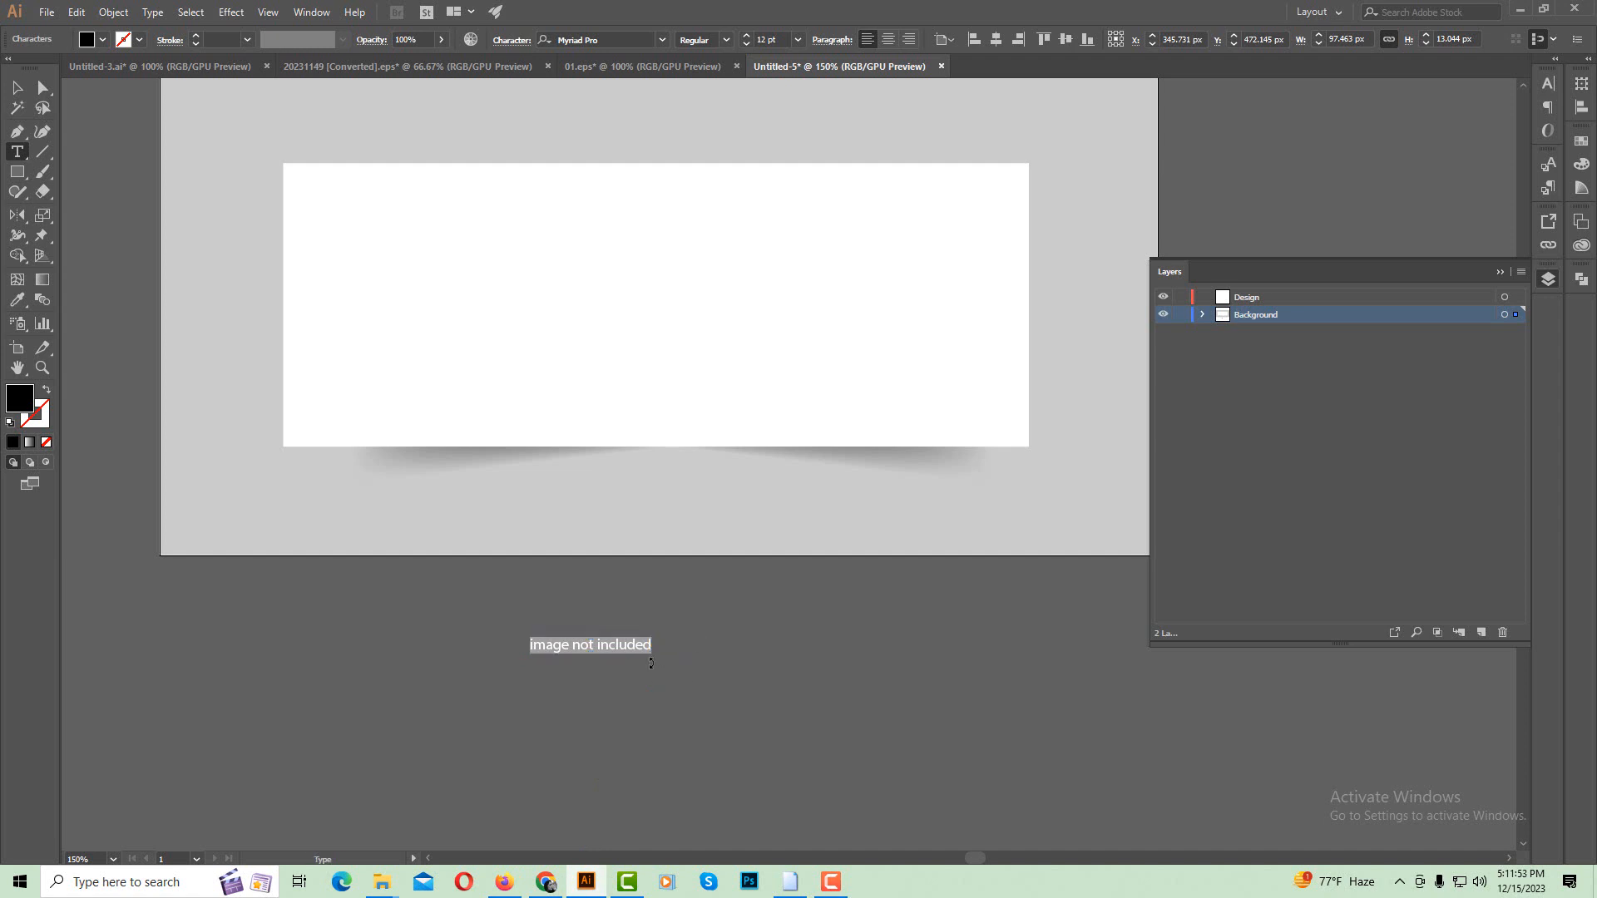
# Enlarge the "image not included" text to about 22 pt and centre it on the gray background below the banner's shadow.
pyautogui.press('Escape')
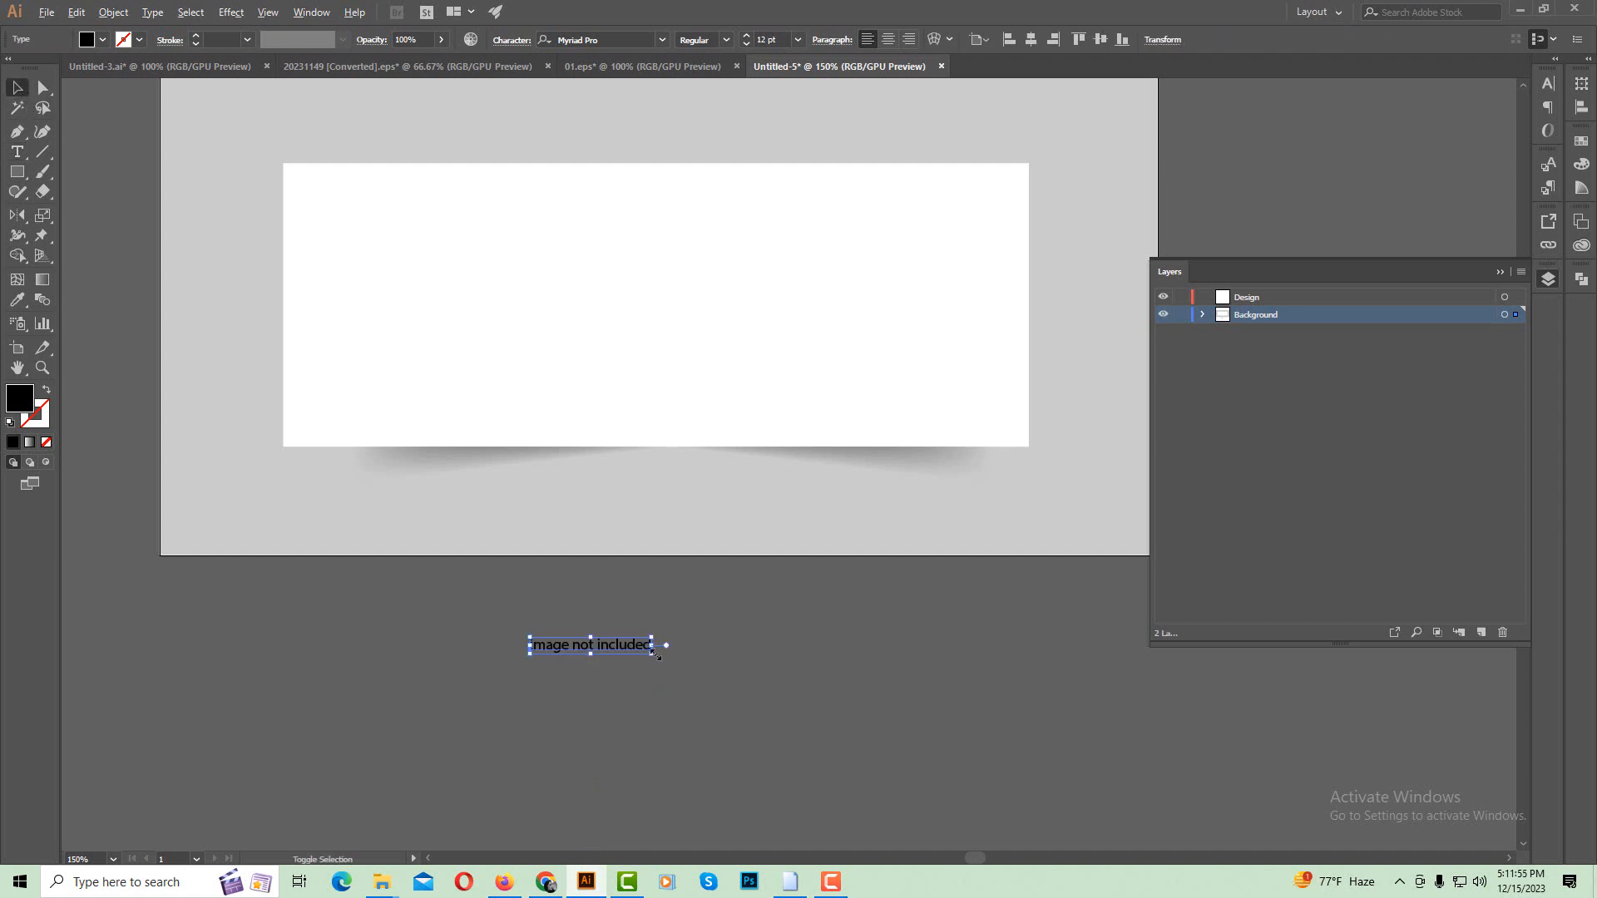
pyautogui.moveTo(653, 655); pyautogui.dragTo(752, 494)
pyautogui.hotkey('ctrl', 'shift', 'a')
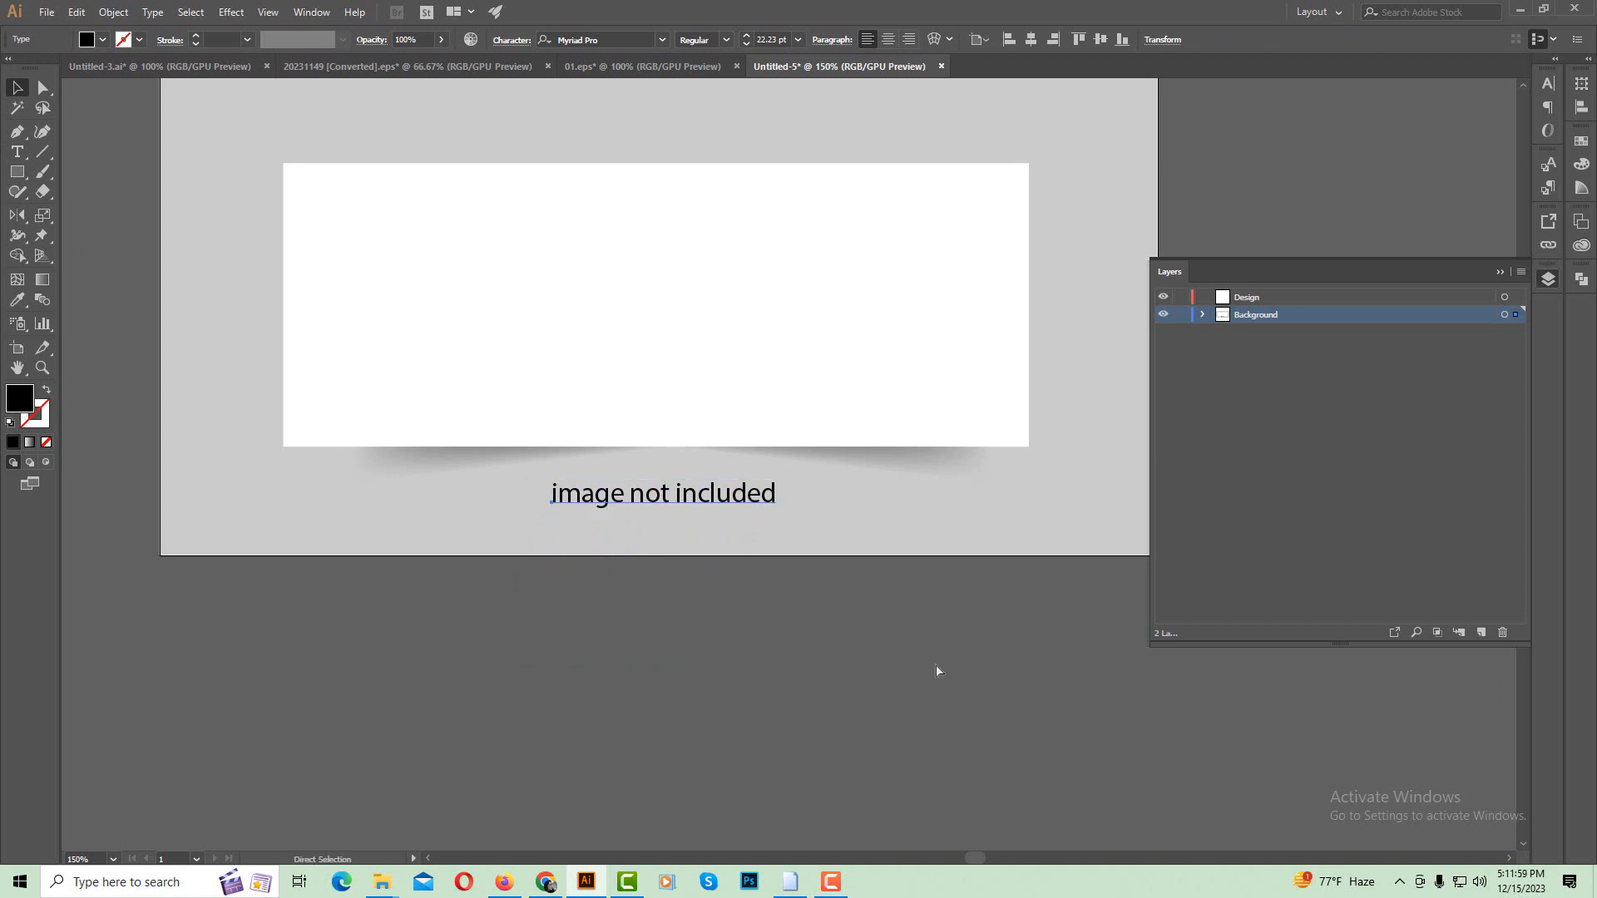
# Convert the note below the banner base to title case so it reads "Image Not Included".
pyautogui.click(670, 493)
pyautogui.click(152, 12)
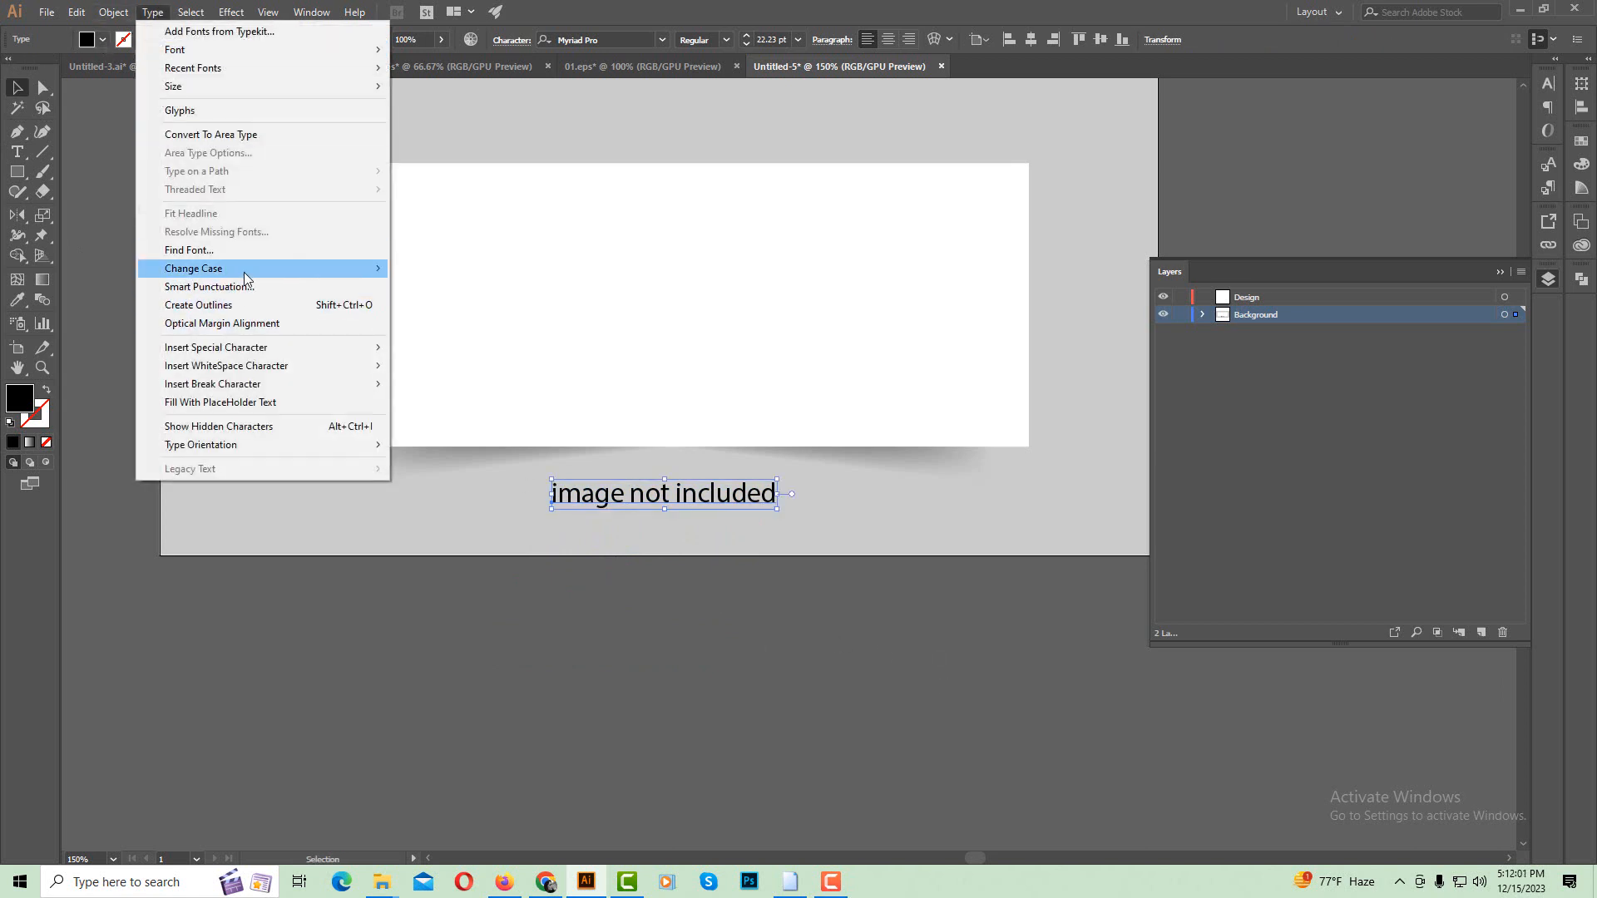
pyautogui.moveTo(245, 270)
pyautogui.click(435, 304)
pyautogui.click(757, 564)
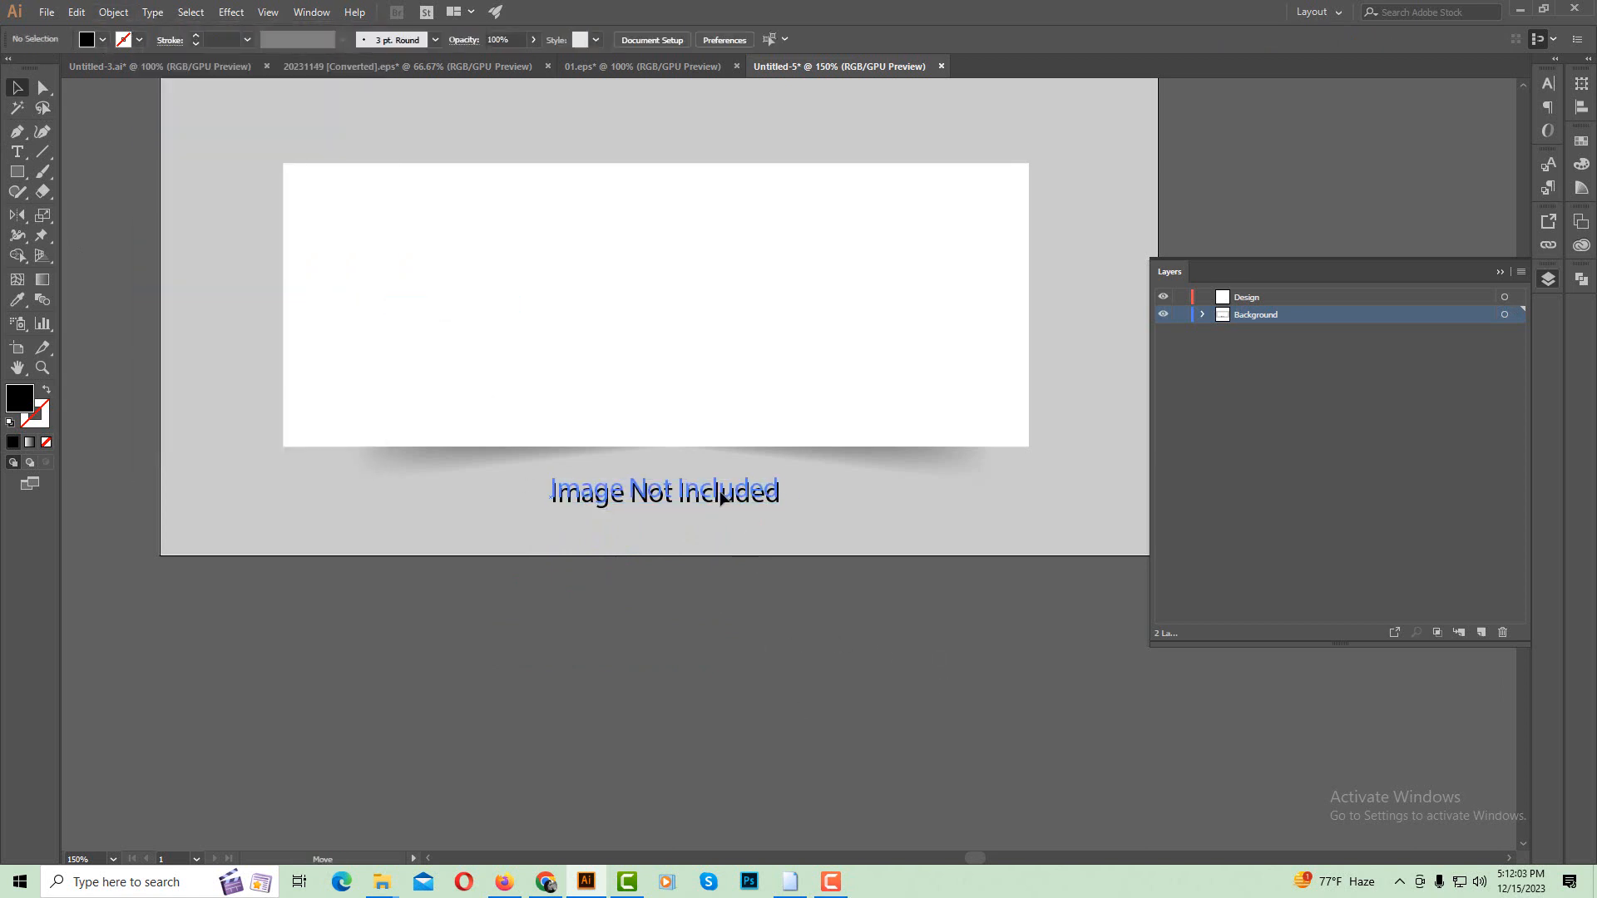
# Reduce the "Image Not Included" note to about 17.64 pt, centred beneath the base, and colour it dark gray #232222.
pyautogui.click(770, 496)
pyautogui.moveTo(776, 501); pyautogui.dragTo(754, 500)
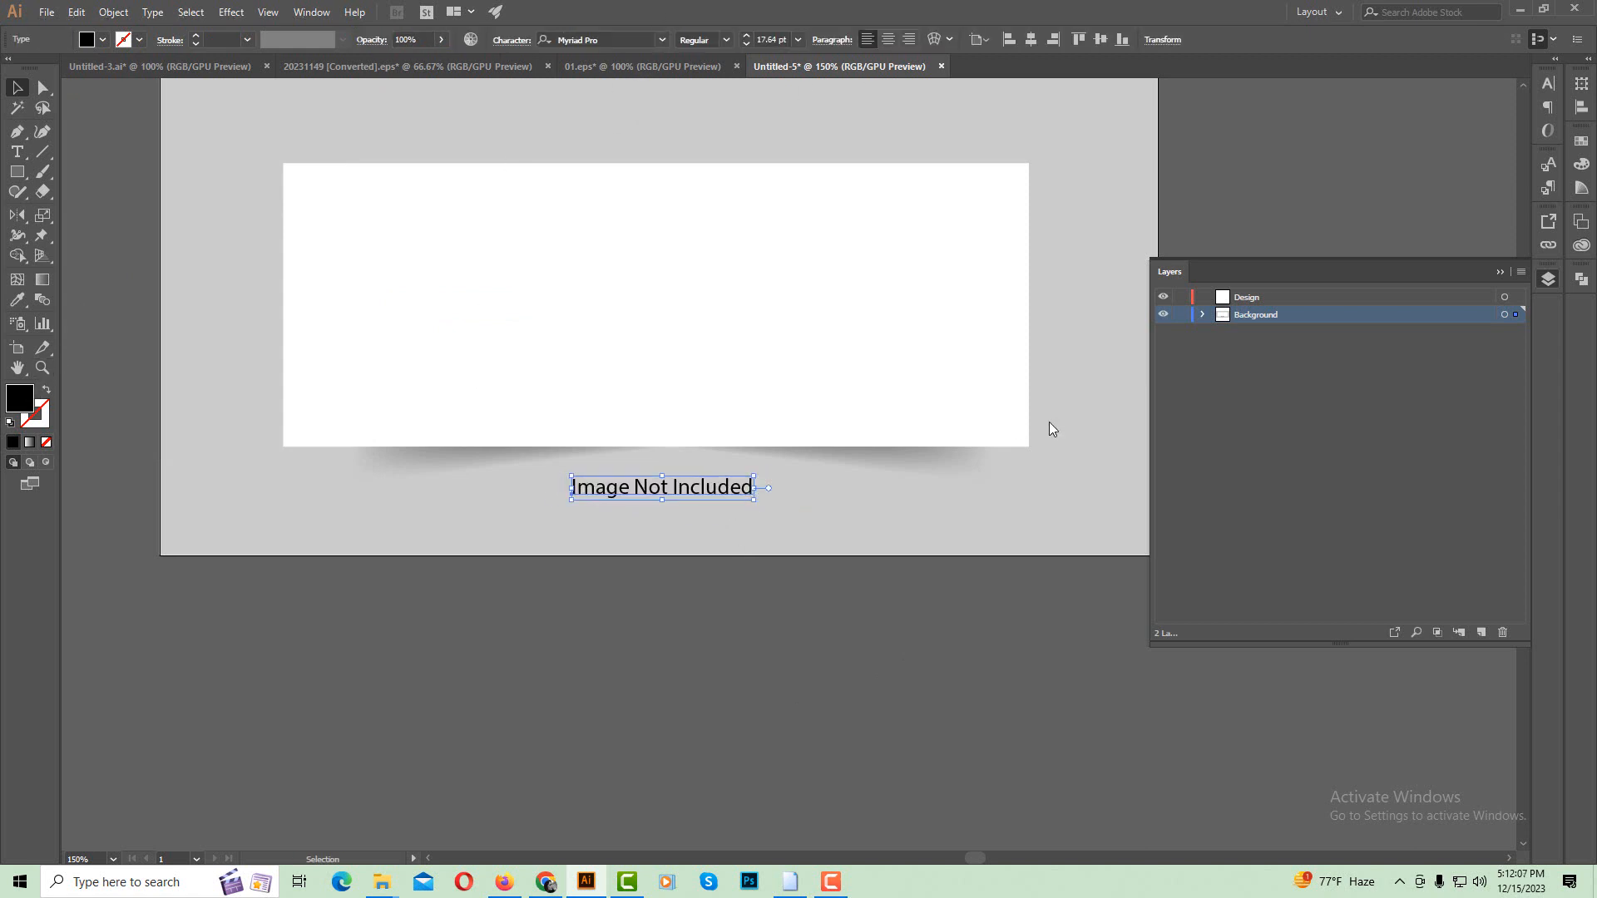
pyautogui.moveTo(677, 457); pyautogui.dragTo(650, 468)
pyautogui.click(1019, 296)
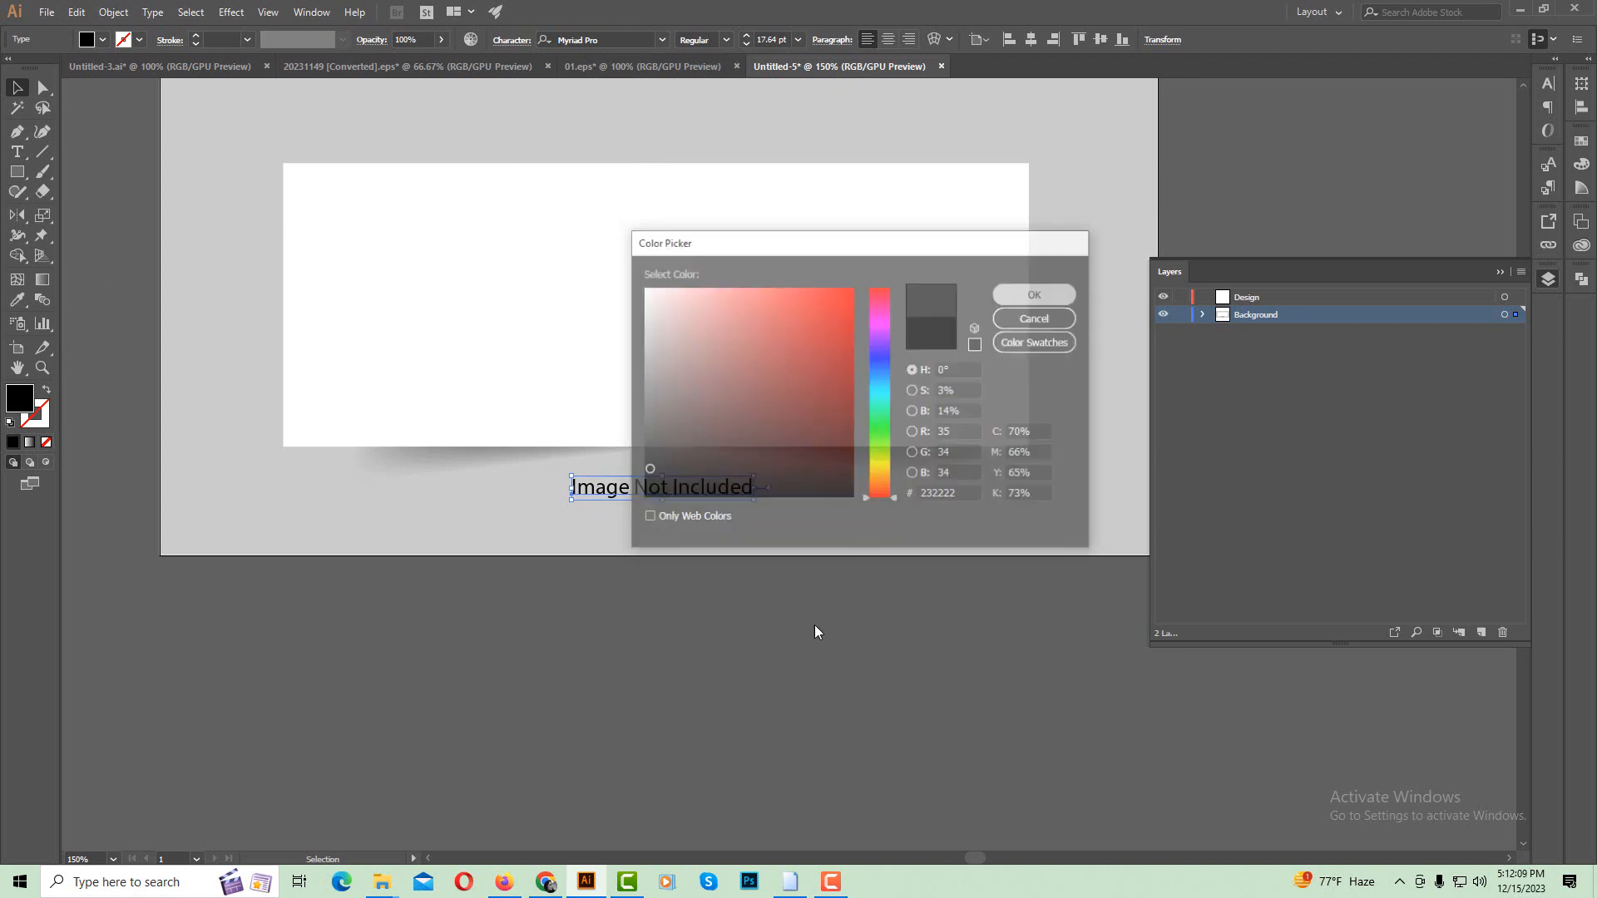
pyautogui.click(792, 666)
# Check what the Design and Background layers hold by switching their visibility off and on.
pyautogui.keyDown('ctrl'); pyautogui.keyDown('alt'); pyautogui.click(812, 429); pyautogui.keyUp('alt'); pyautogui.keyUp('ctrl')
pyautogui.moveTo(802, 443); pyautogui.dragTo(769, 465)
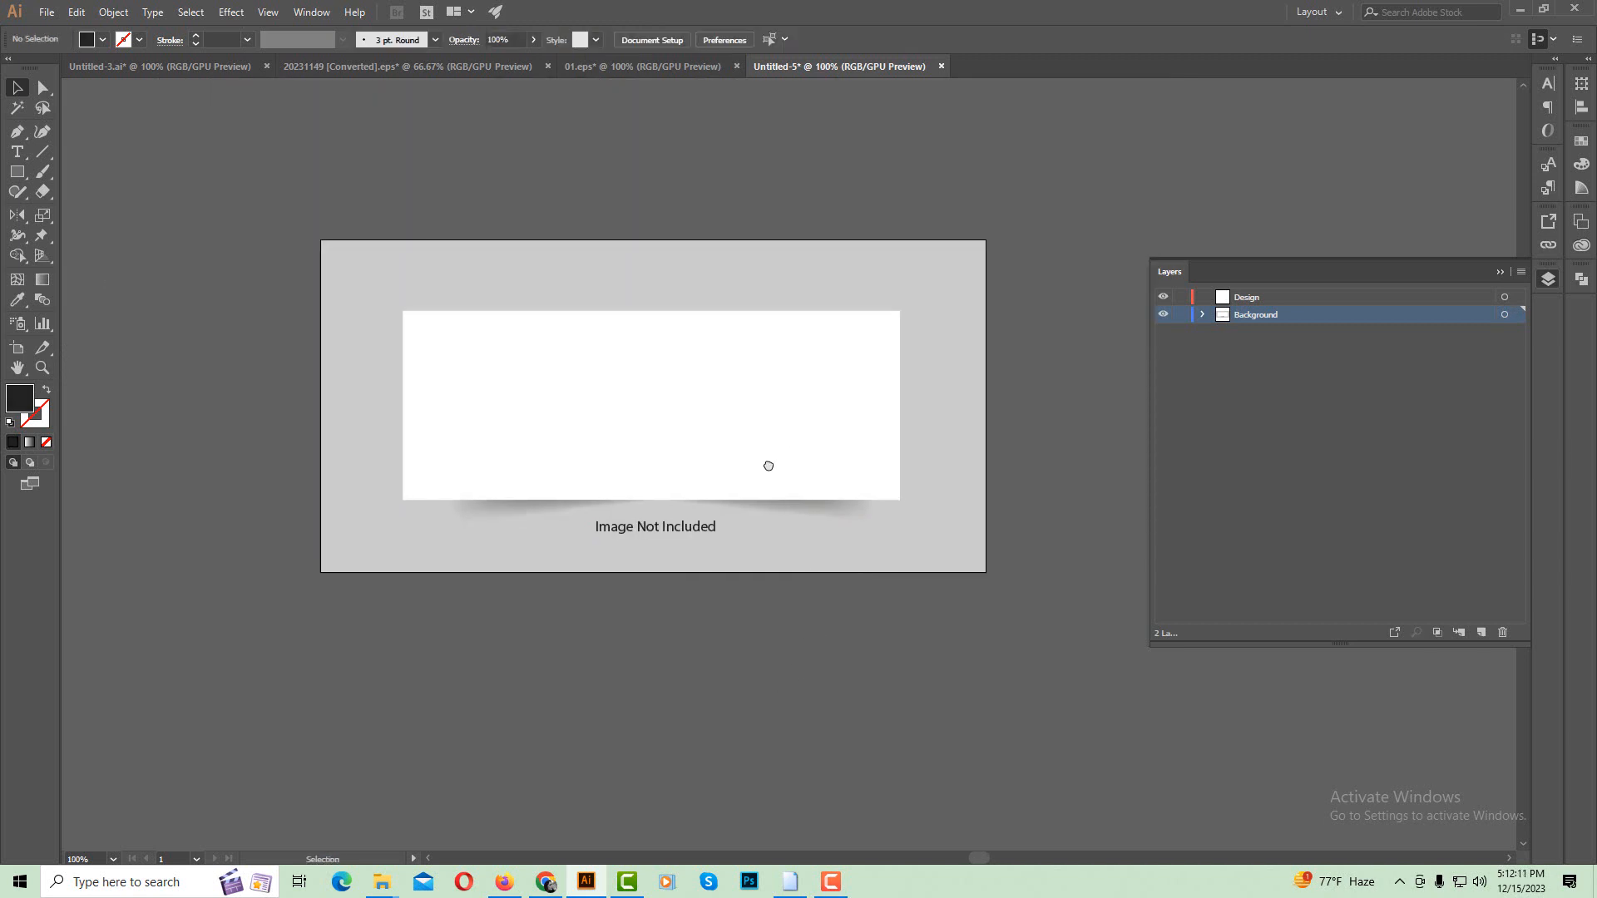
pyautogui.click(1164, 297)
pyautogui.click(1163, 314)
pyautogui.click(1163, 313)
# Copy the complete banner group from Untitled-3.ai and paste it onto the Design layer of Untitled-5.
pyautogui.click(188, 67)
pyautogui.click(582, 395)
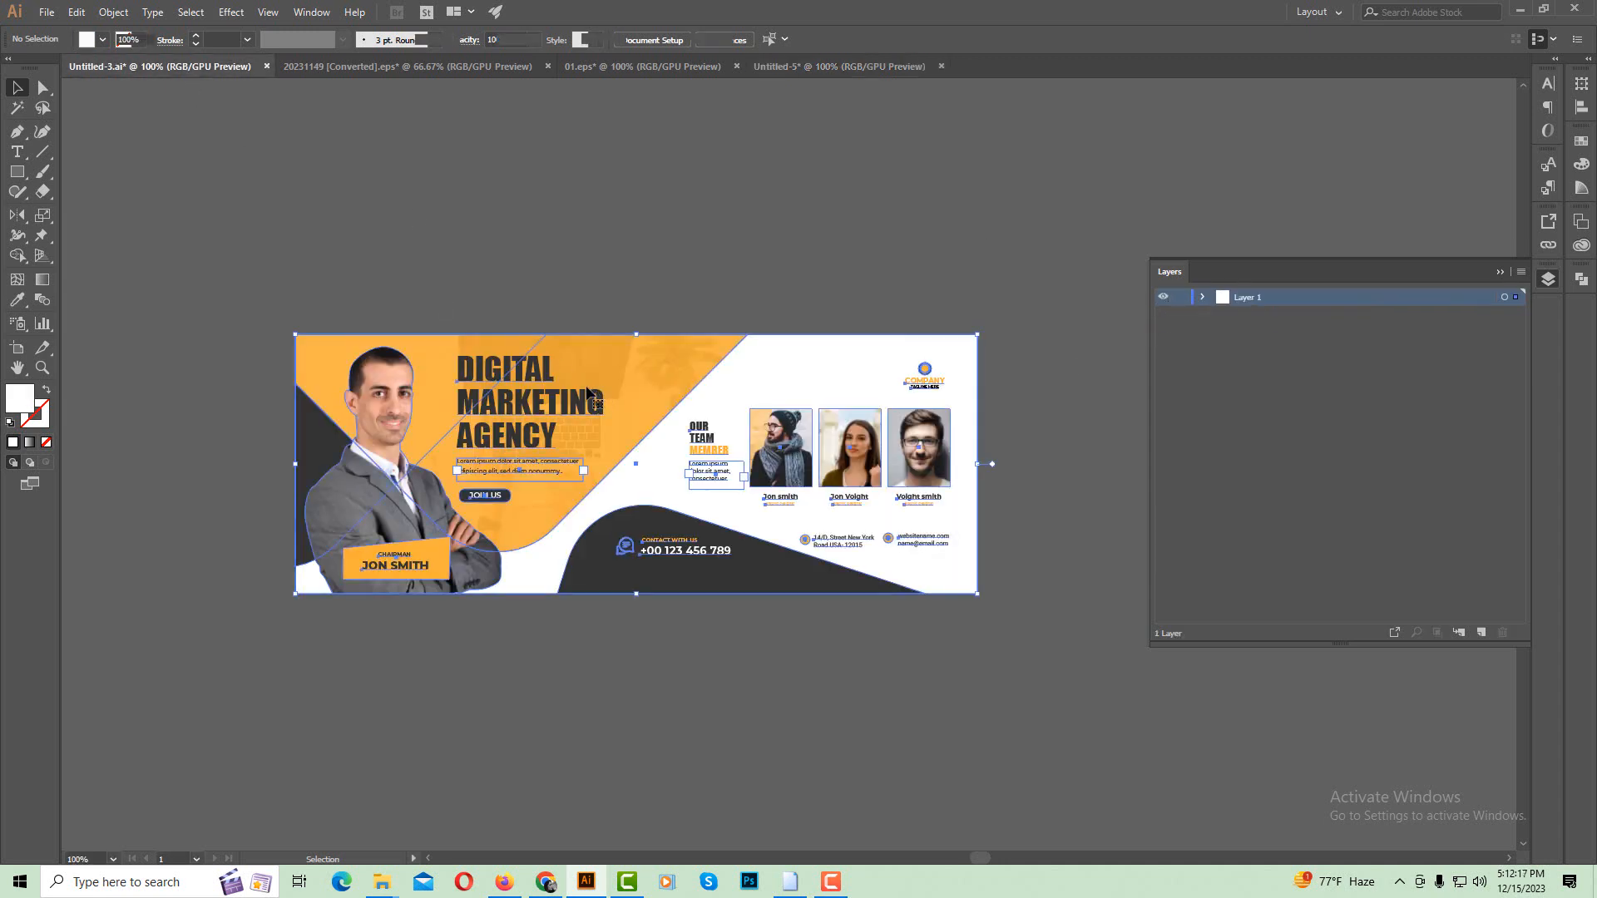
pyautogui.hotkey('ctrl', 'c')
pyautogui.click(794, 70)
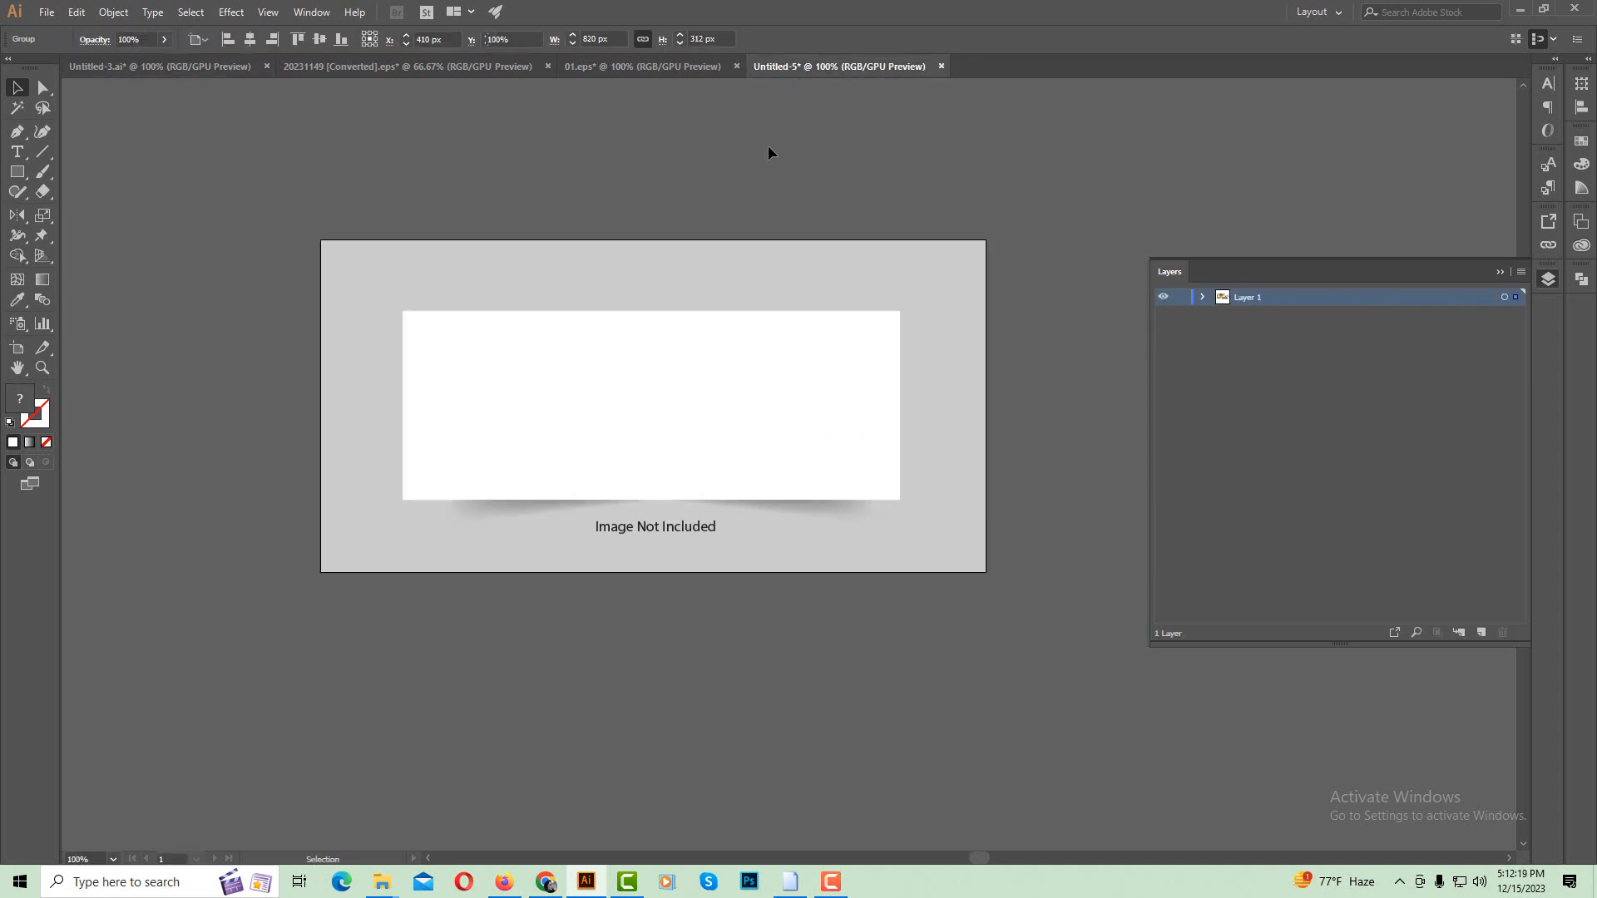
pyautogui.hotkey('ctrl', 'v')
pyautogui.hotkey('ctrl', 'z')
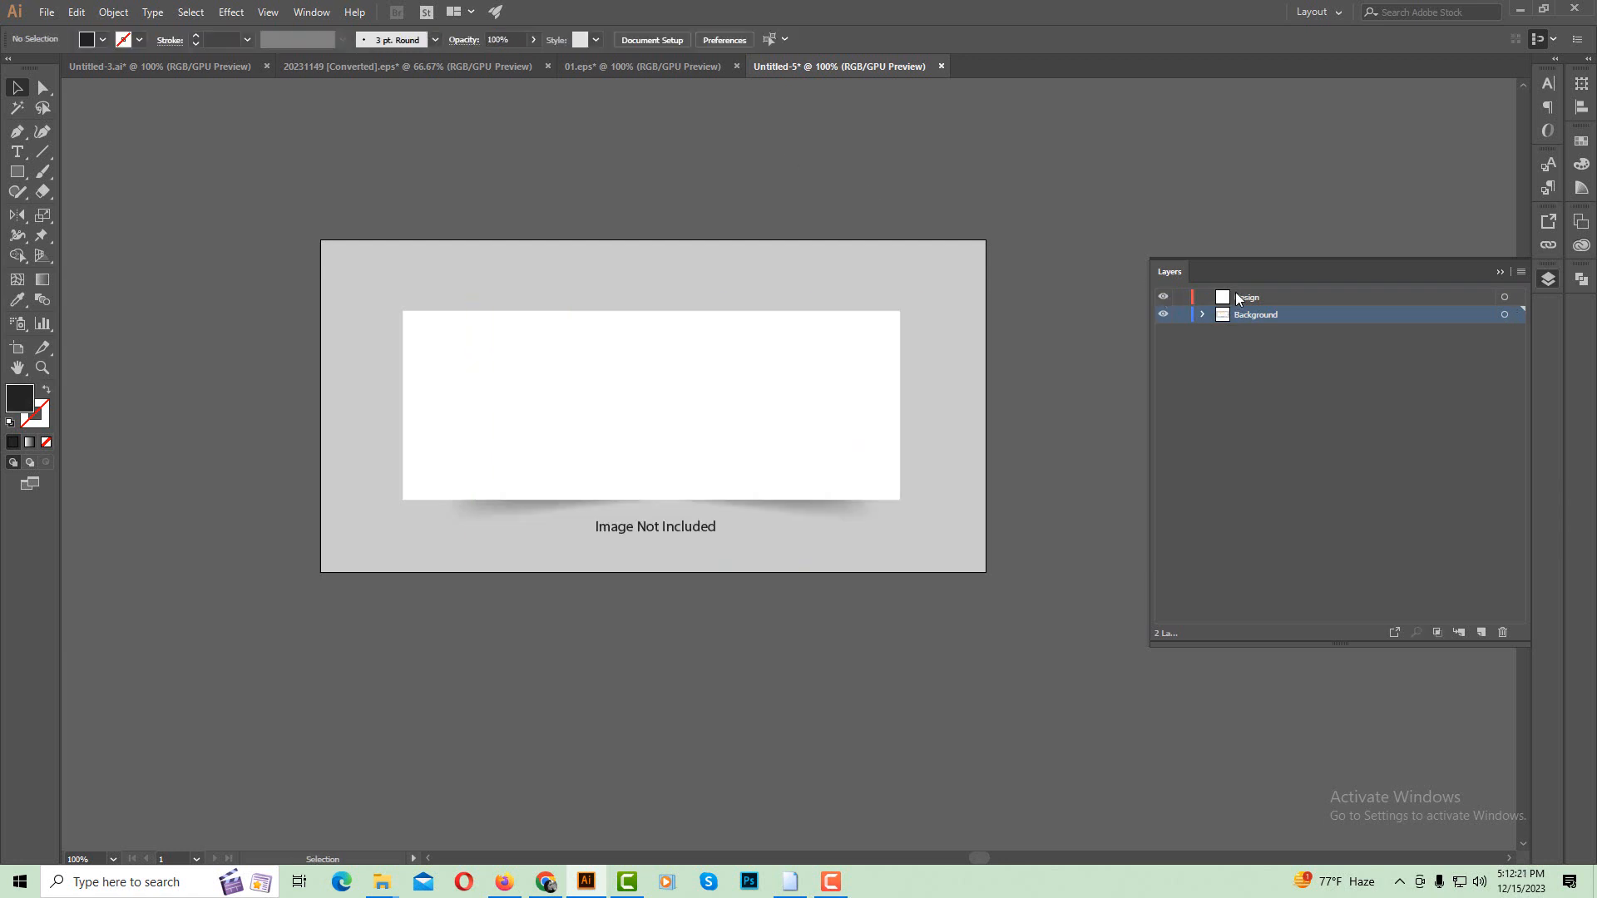
pyautogui.hotkey('ctrl', 'v')
pyautogui.click(712, 167)
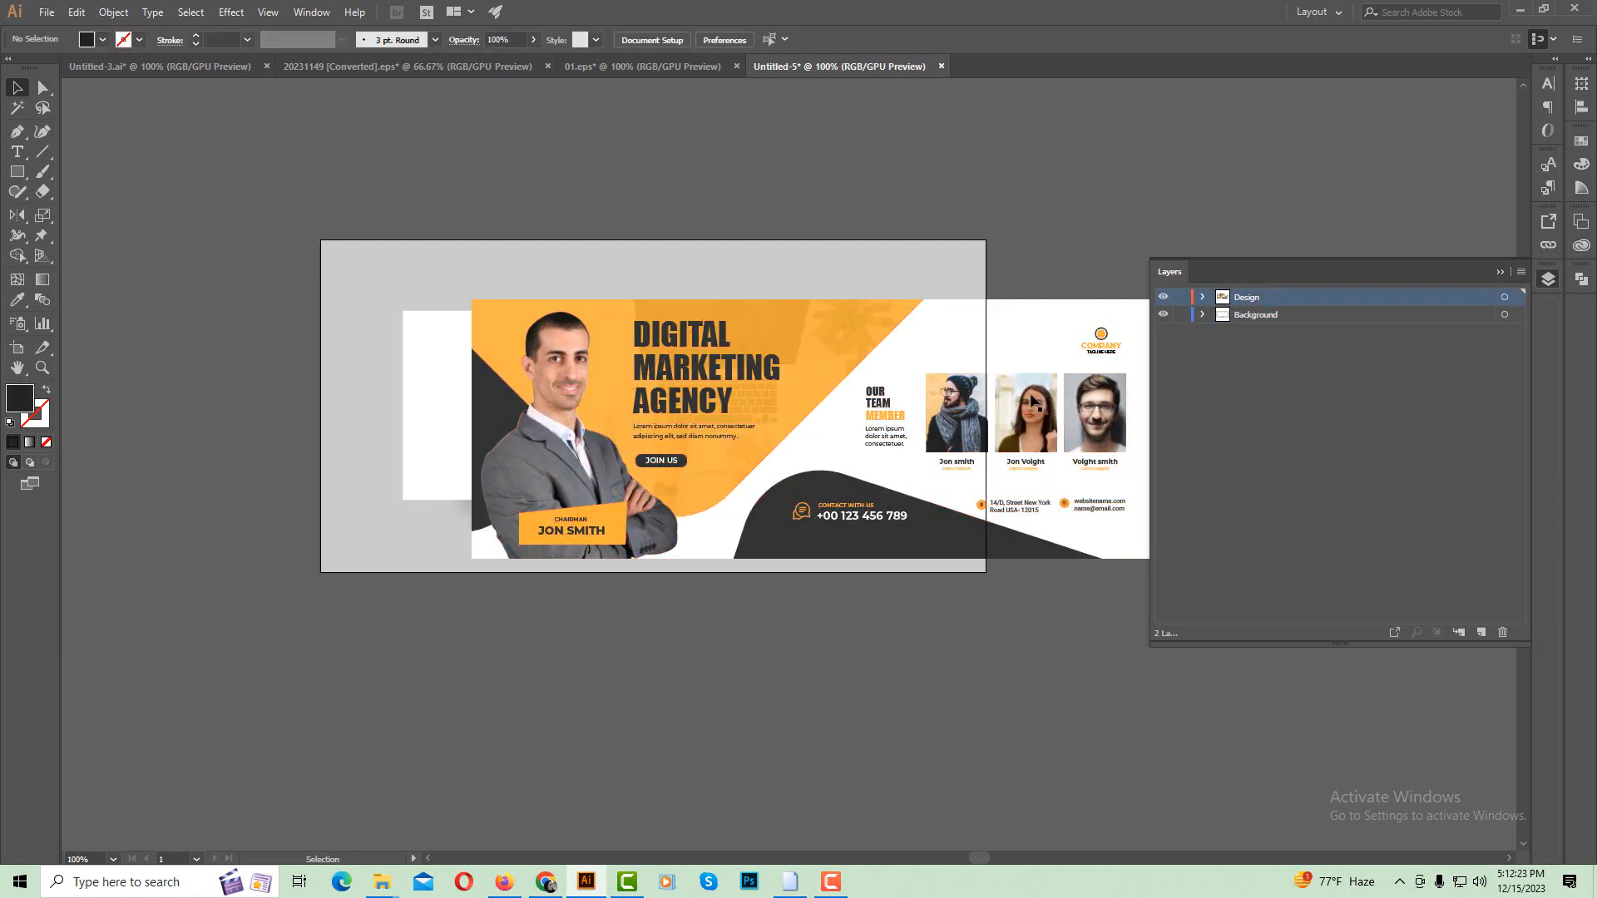
# Verify that banner artwork and backdrop sit on separate layers by hiding and showing Design and Background in turn.
pyautogui.click(1163, 297)
pyautogui.click(1161, 296)
pyautogui.click(1162, 314)
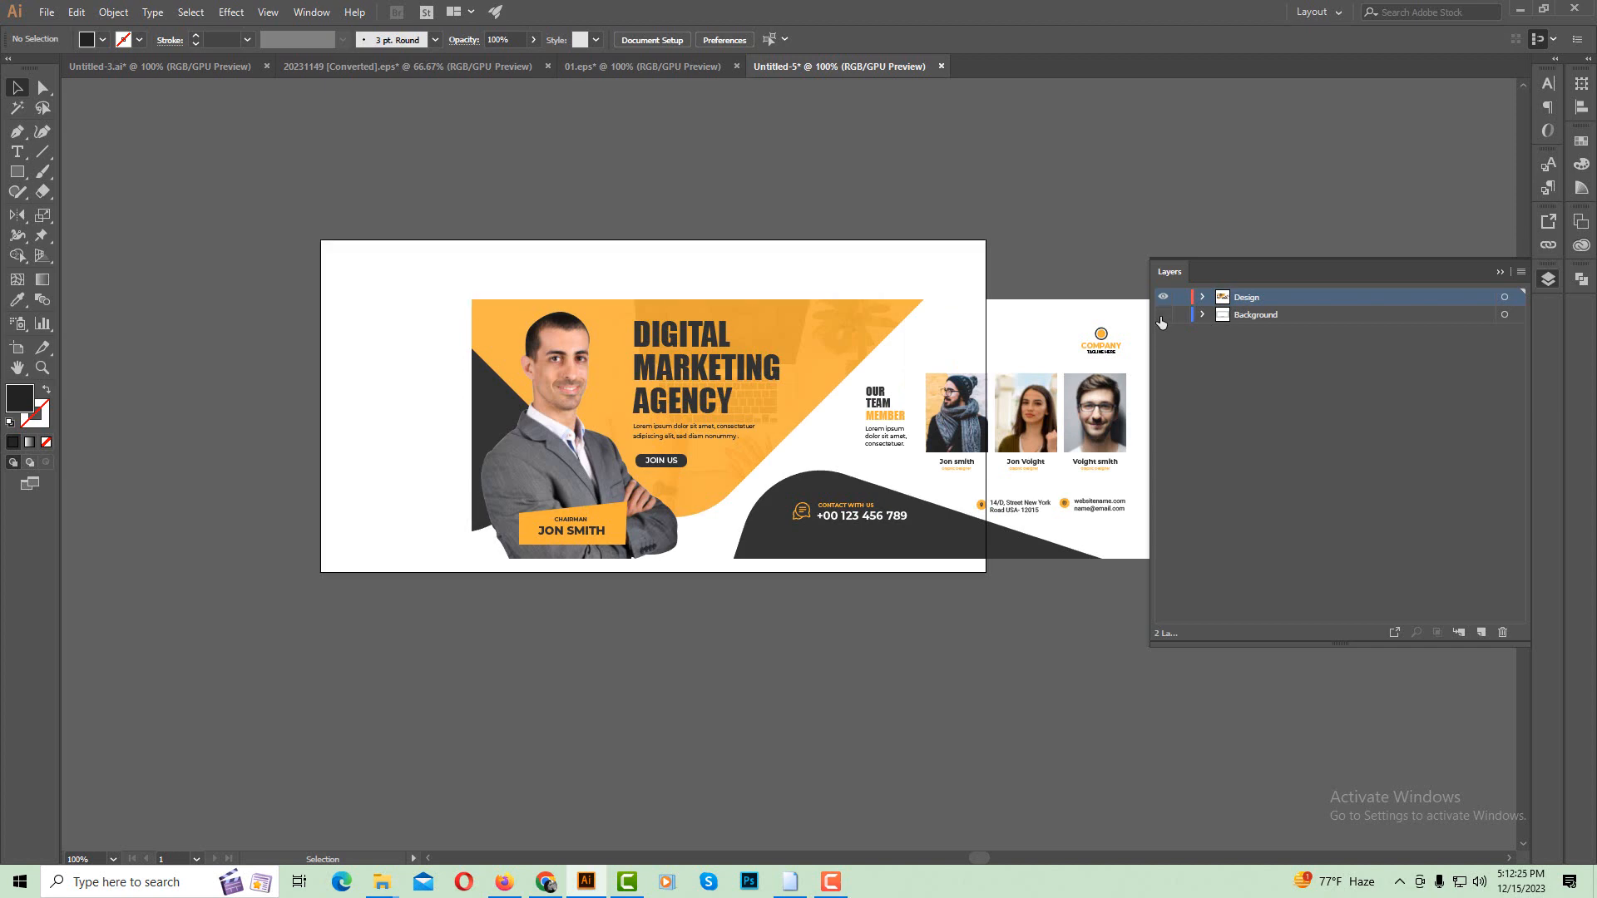
pyautogui.click(1161, 315)
pyautogui.click(1163, 296)
pyautogui.click(1163, 297)
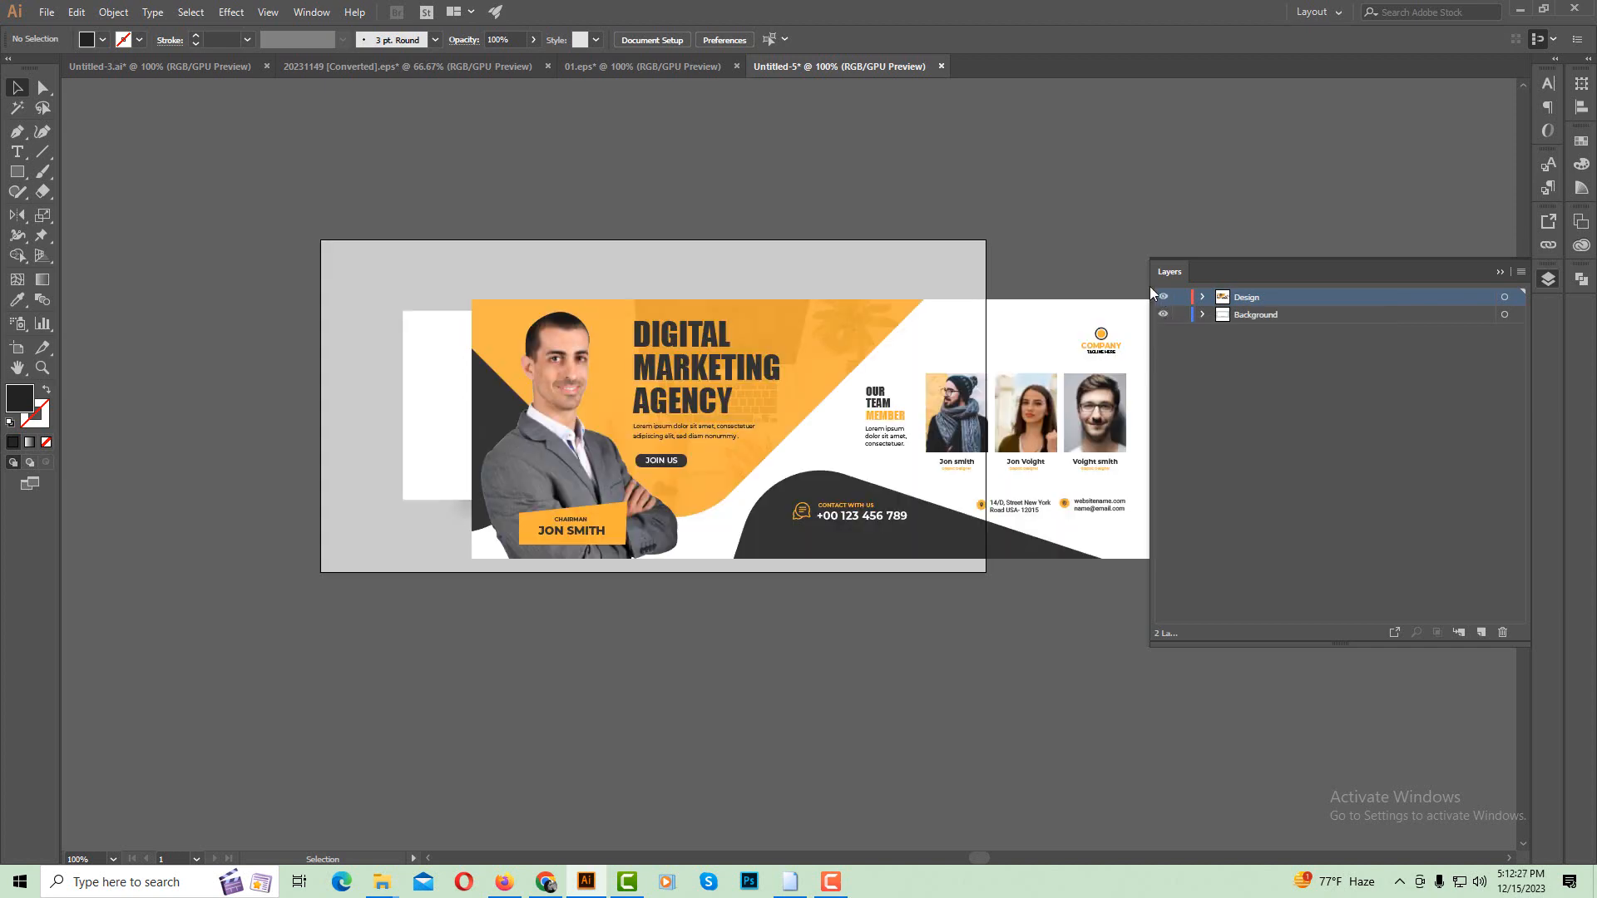
# Align the pasted banner's upper-left corner with the white base and scale it proportionally to about 598 × 227.5 px to cover the base.
pyautogui.click(819, 409)
pyautogui.moveTo(395, 291); pyautogui.dragTo(599, 299)
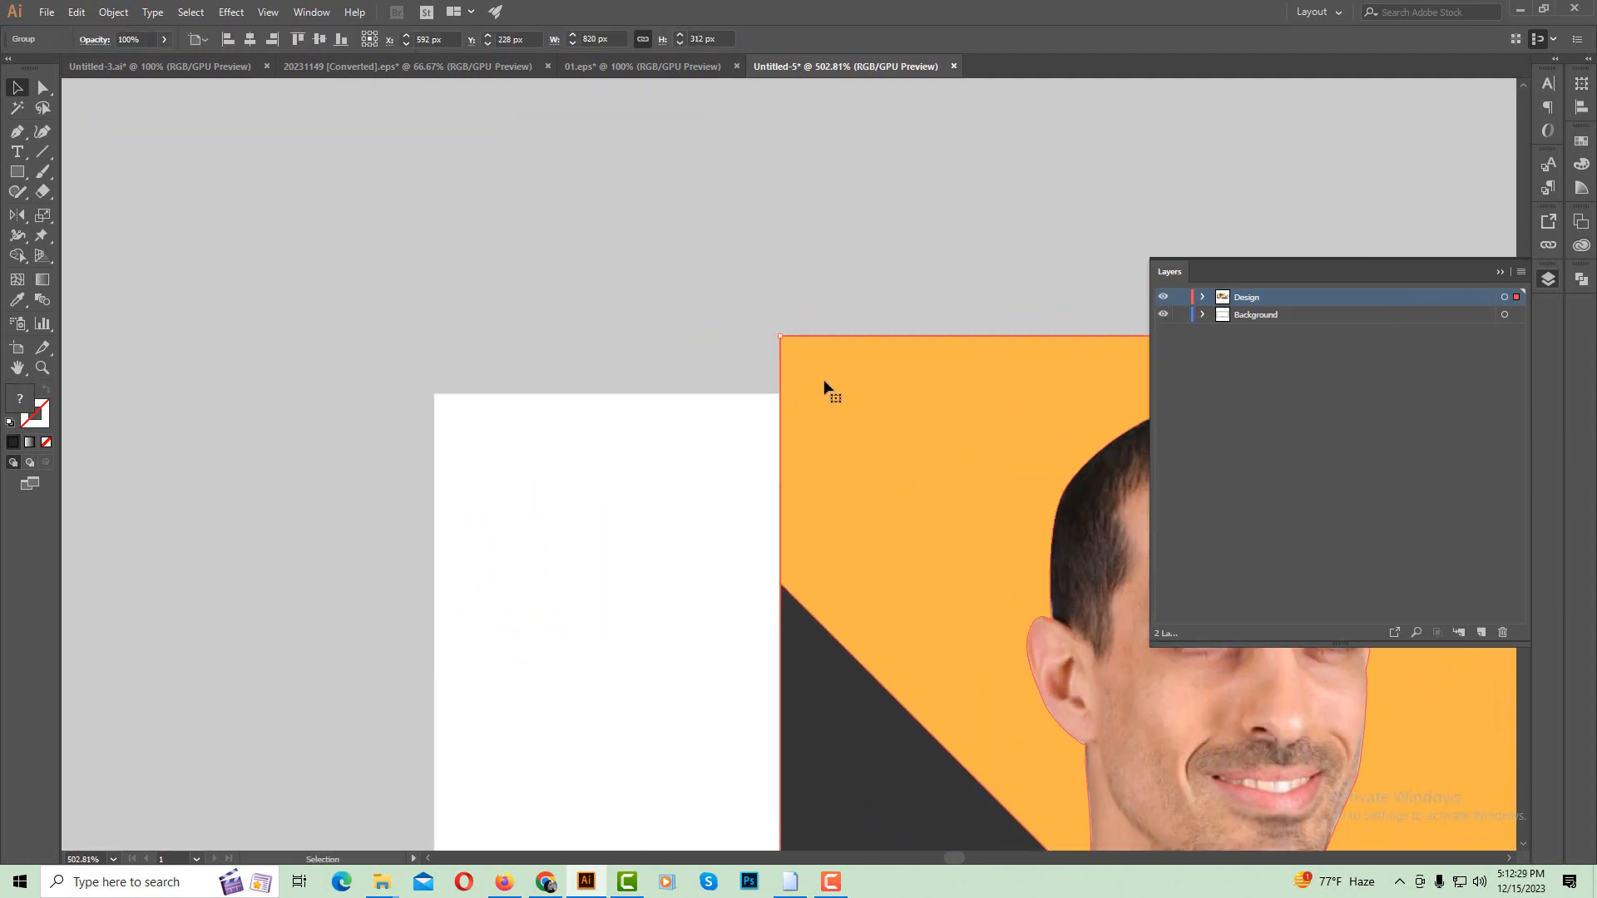
pyautogui.moveTo(822, 373); pyautogui.dragTo(478, 438)
pyautogui.keyDown('ctrl'); pyautogui.keyDown('alt'); pyautogui.click(881, 507); pyautogui.keyUp('alt'); pyautogui.keyUp('ctrl')
pyautogui.keyDown('ctrl'); pyautogui.keyDown('alt'); pyautogui.click(883, 507); pyautogui.keyUp('alt'); pyautogui.keyUp('ctrl')
pyautogui.keyDown('ctrl'); pyautogui.keyDown('alt'); pyautogui.click(884, 507); pyautogui.keyUp('alt'); pyautogui.keyUp('ctrl')
pyautogui.keyDown('ctrl'); pyautogui.keyDown('alt'); pyautogui.click(884, 506); pyautogui.keyUp('alt'); pyautogui.keyUp('ctrl')
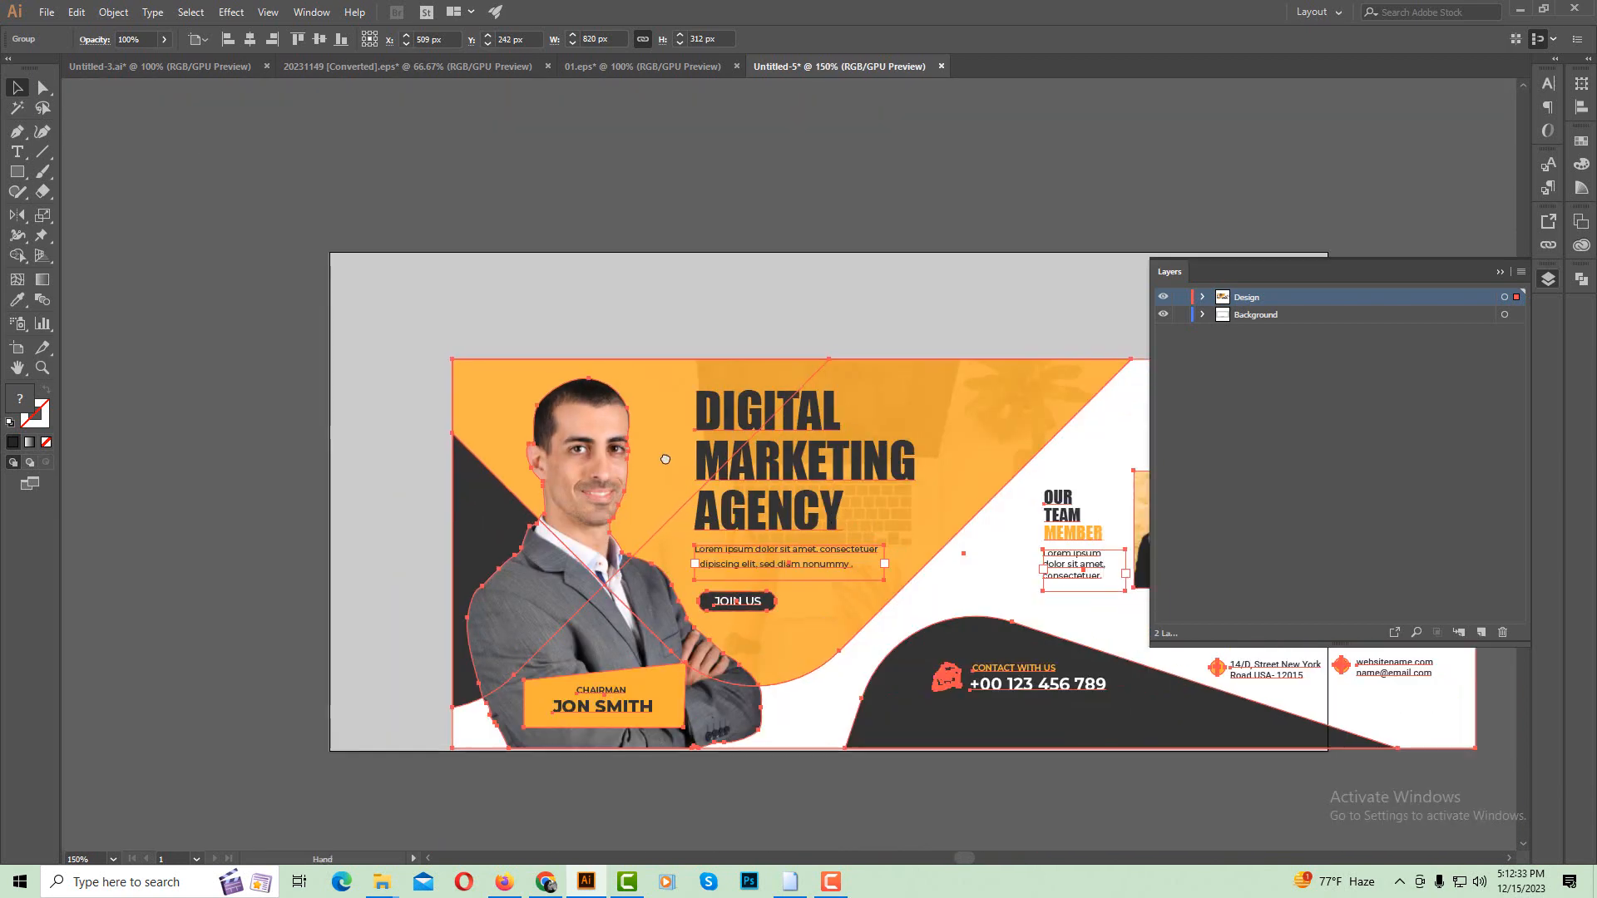
pyautogui.moveTo(1144, 615); pyautogui.dragTo(771, 461)
pyautogui.moveTo(1048, 586); pyautogui.dragTo(776, 521)
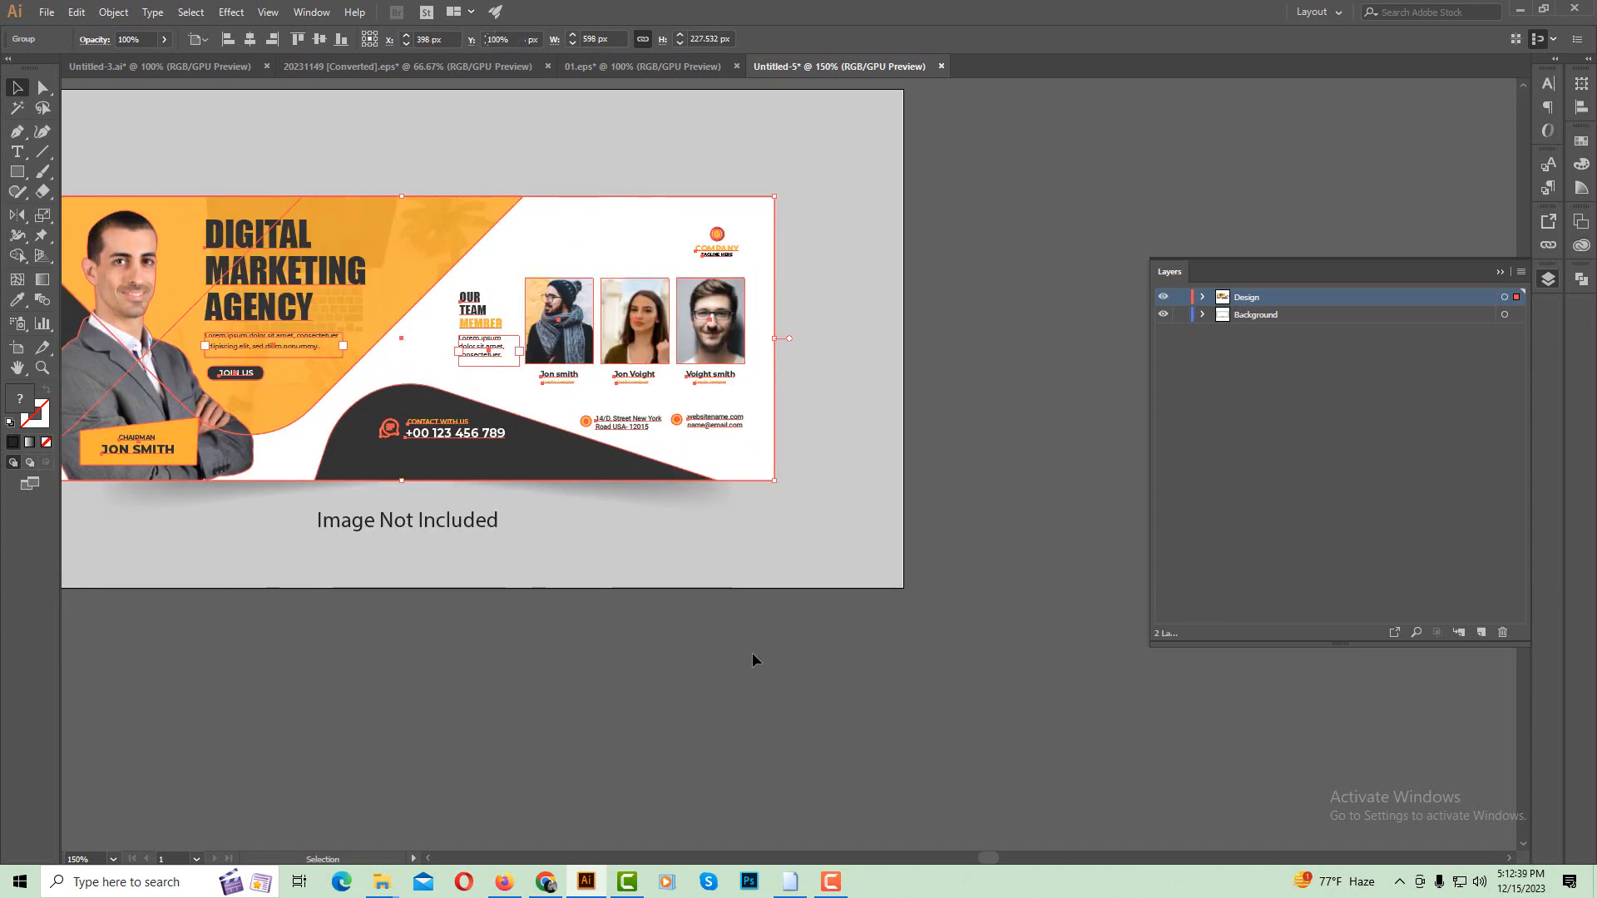
pyautogui.click(752, 652)
# Inspect the assembled presentation, including the banner's fit on the base, its shadow and the note underneath.
pyautogui.scroll(-1, 782, 642)
pyautogui.moveTo(670, 661); pyautogui.dragTo(806, 570)
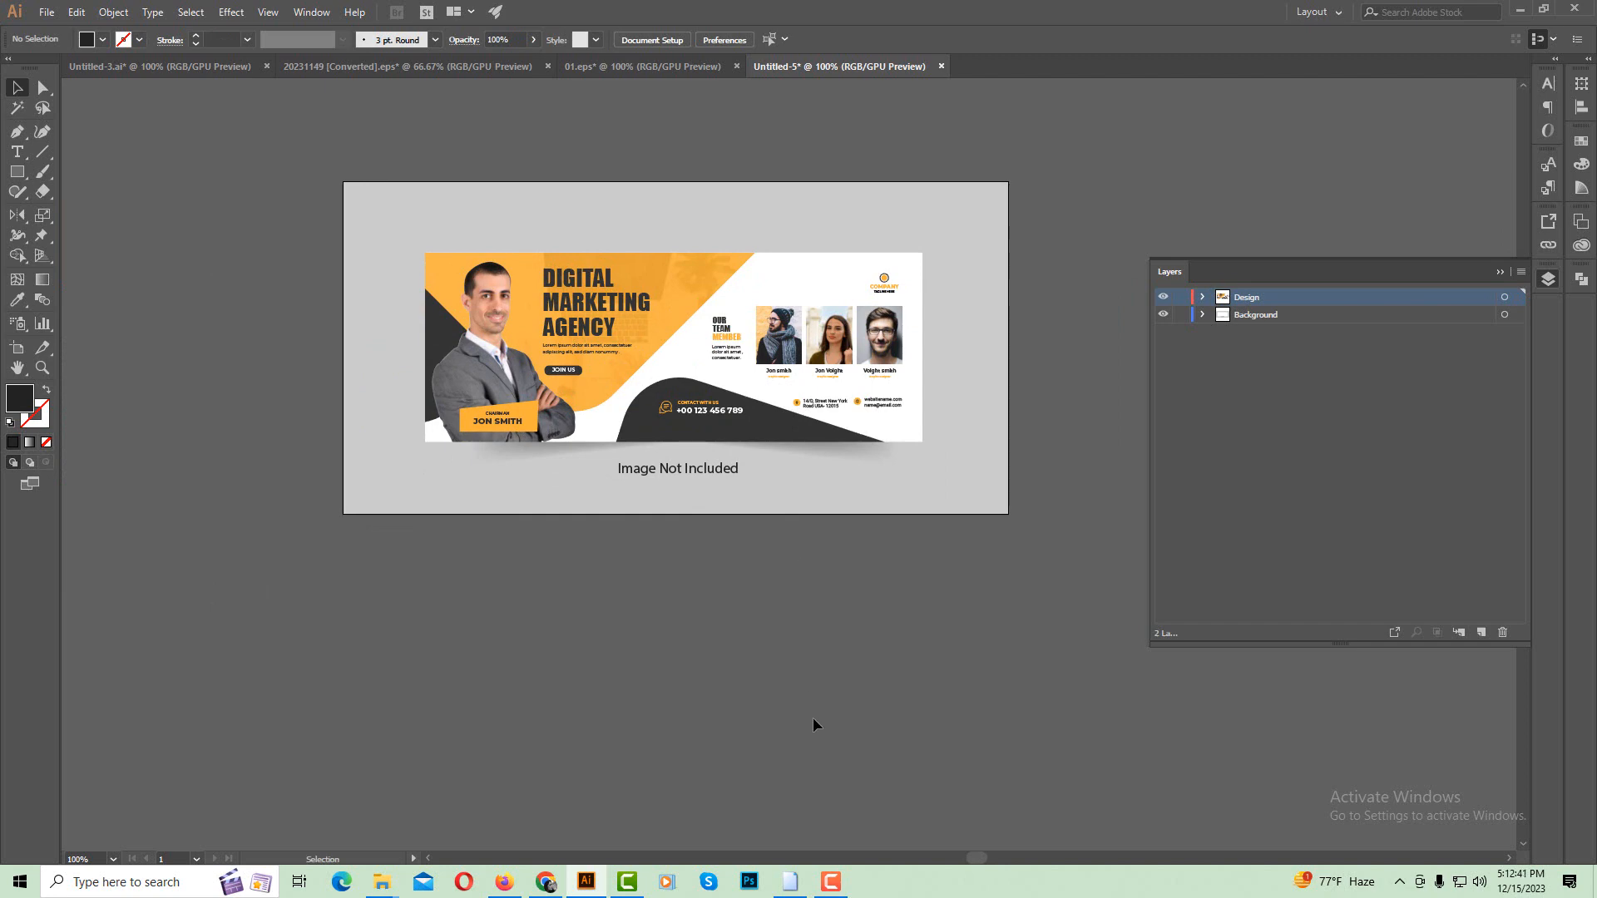
pyautogui.keyDown('ctrl'); pyautogui.click(773, 293); pyautogui.keyUp('ctrl')
pyautogui.keyDown('ctrl'); pyautogui.click(772, 293); pyautogui.keyUp('ctrl')
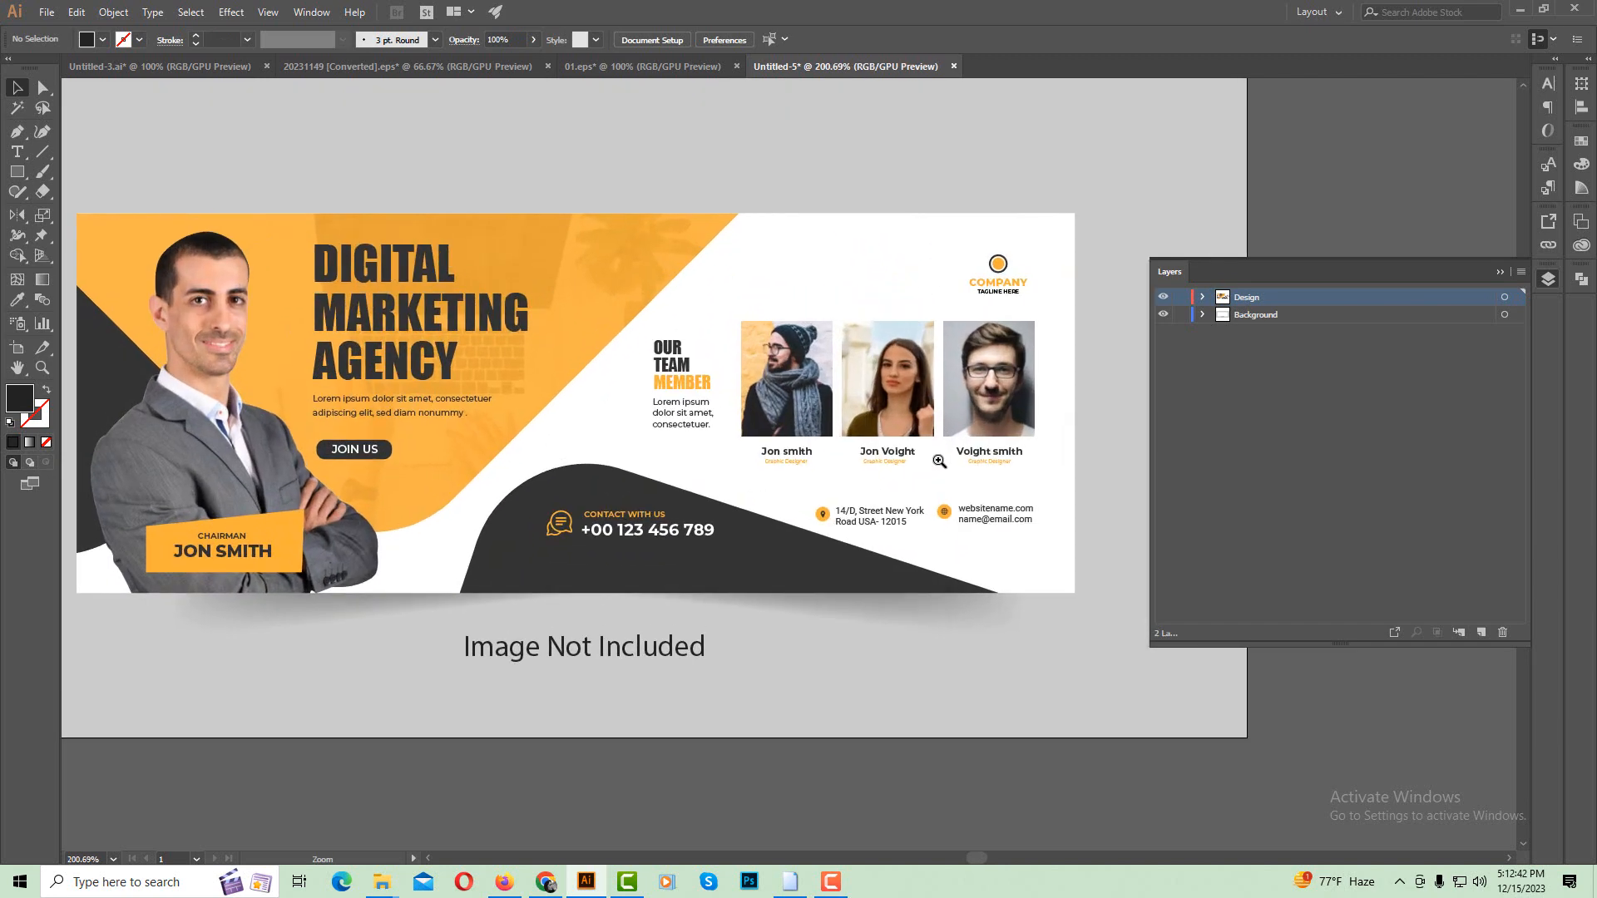
pyautogui.keyDown('ctrl'); pyautogui.keyDown('alt'); pyautogui.click(891, 426); pyautogui.keyUp('alt'); pyautogui.keyUp('ctrl')
pyautogui.keyDown('ctrl'); pyautogui.keyDown('alt'); pyautogui.click(891, 426); pyautogui.keyUp('alt'); pyautogui.keyUp('ctrl')
pyautogui.moveTo(654, 478); pyautogui.dragTo(673, 386)
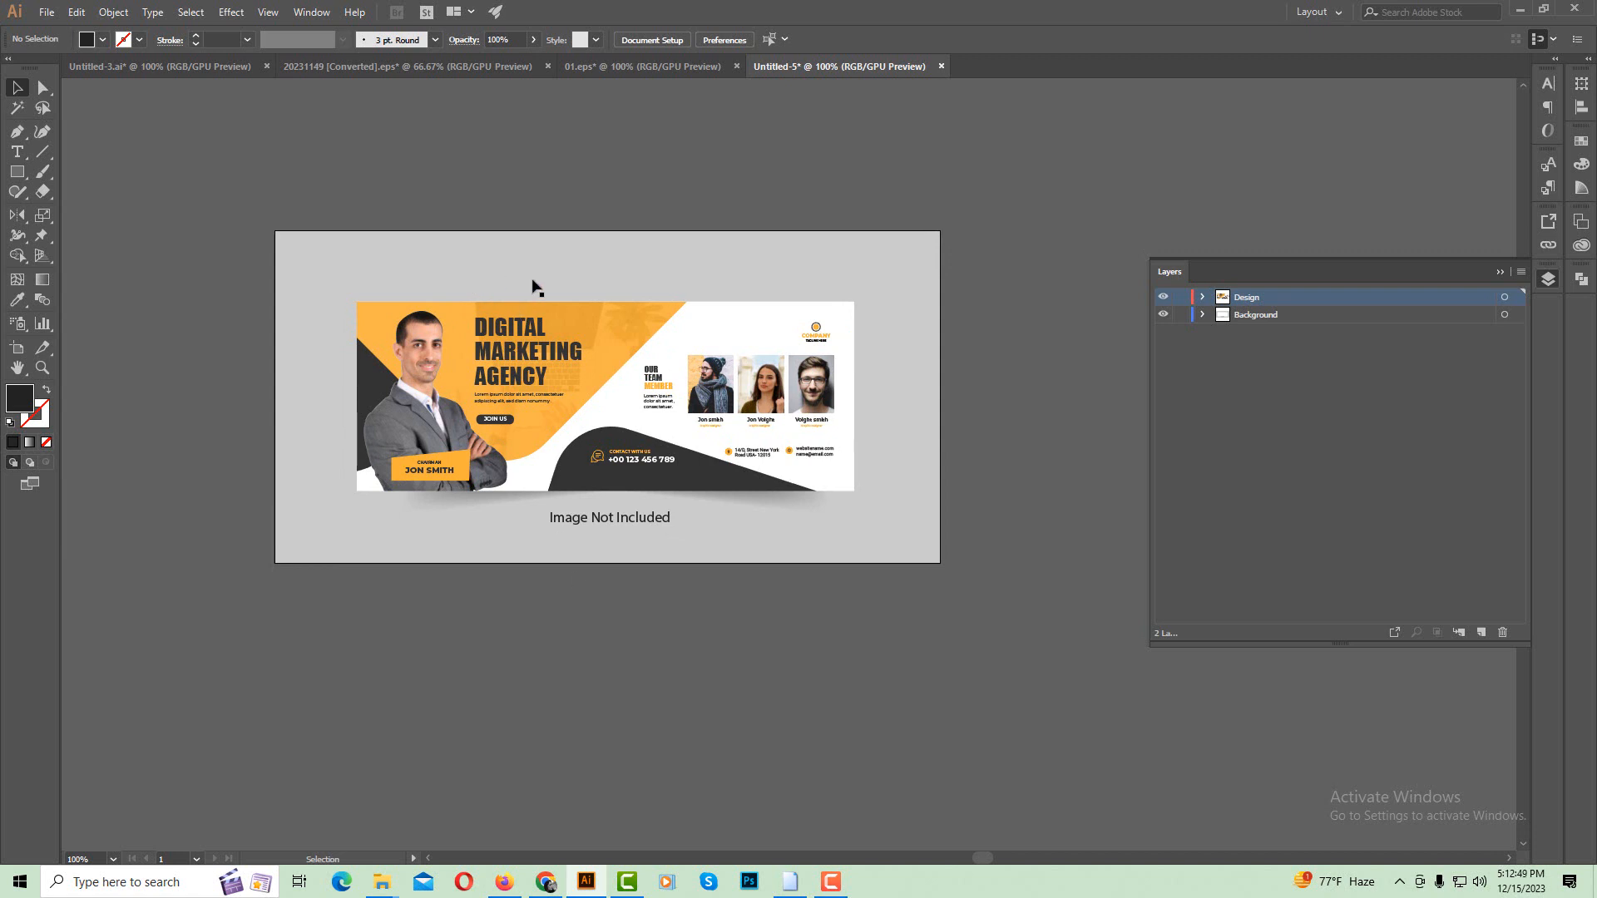
pyautogui.keyDown('ctrl'); pyautogui.click(689, 420); pyautogui.keyUp('ctrl')
pyautogui.moveTo(678, 466); pyautogui.dragTo(628, 462)
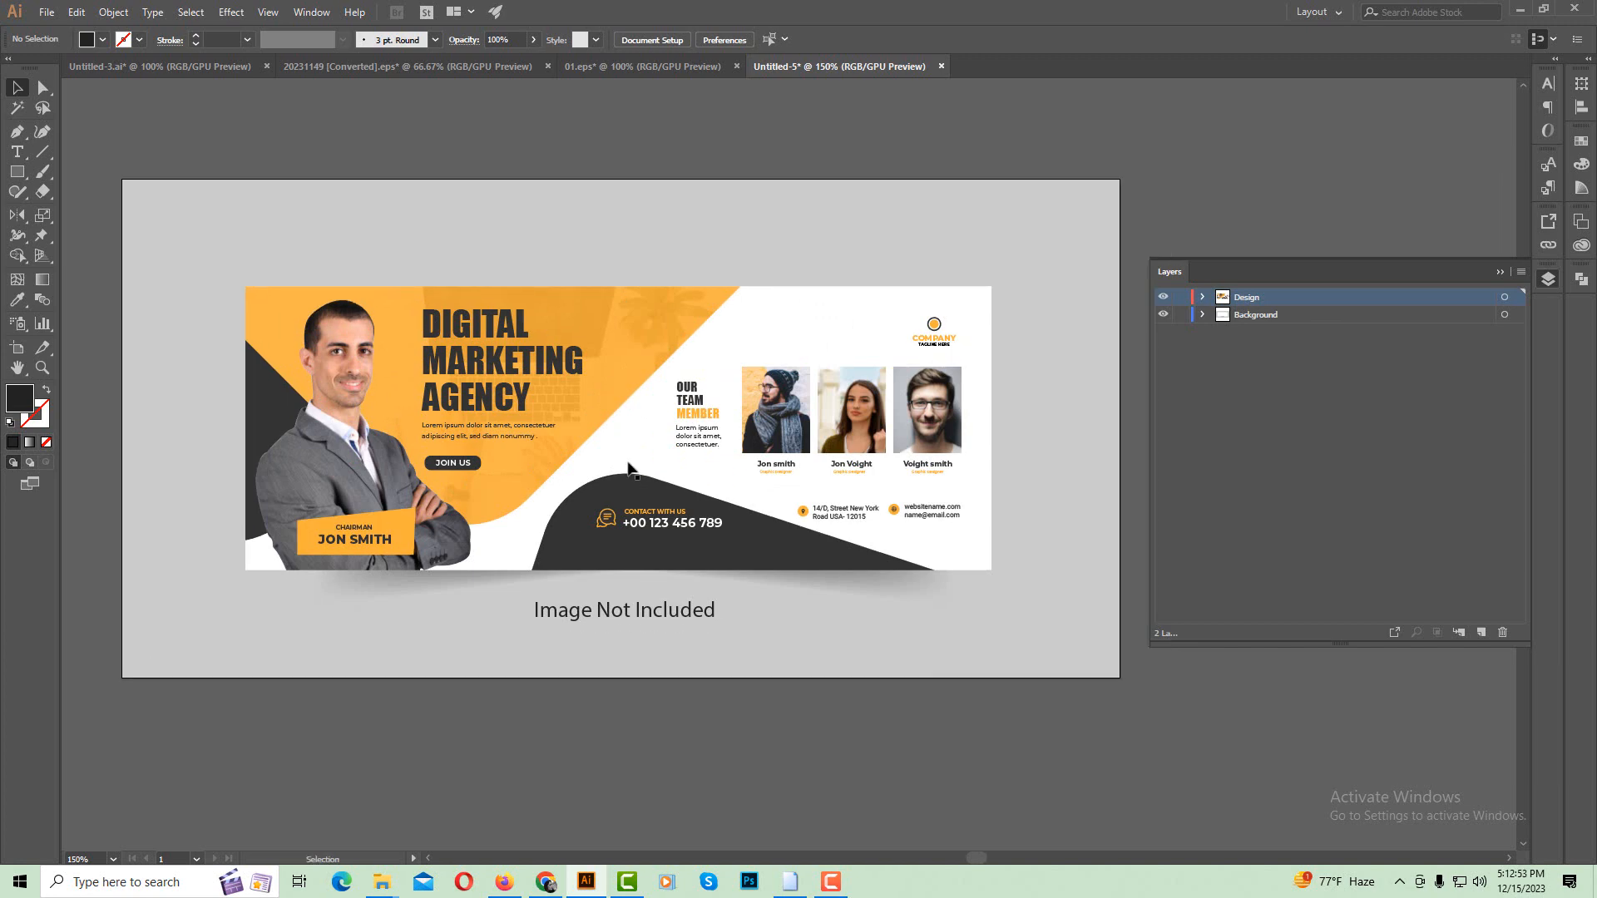
pyautogui.click(46, 12)
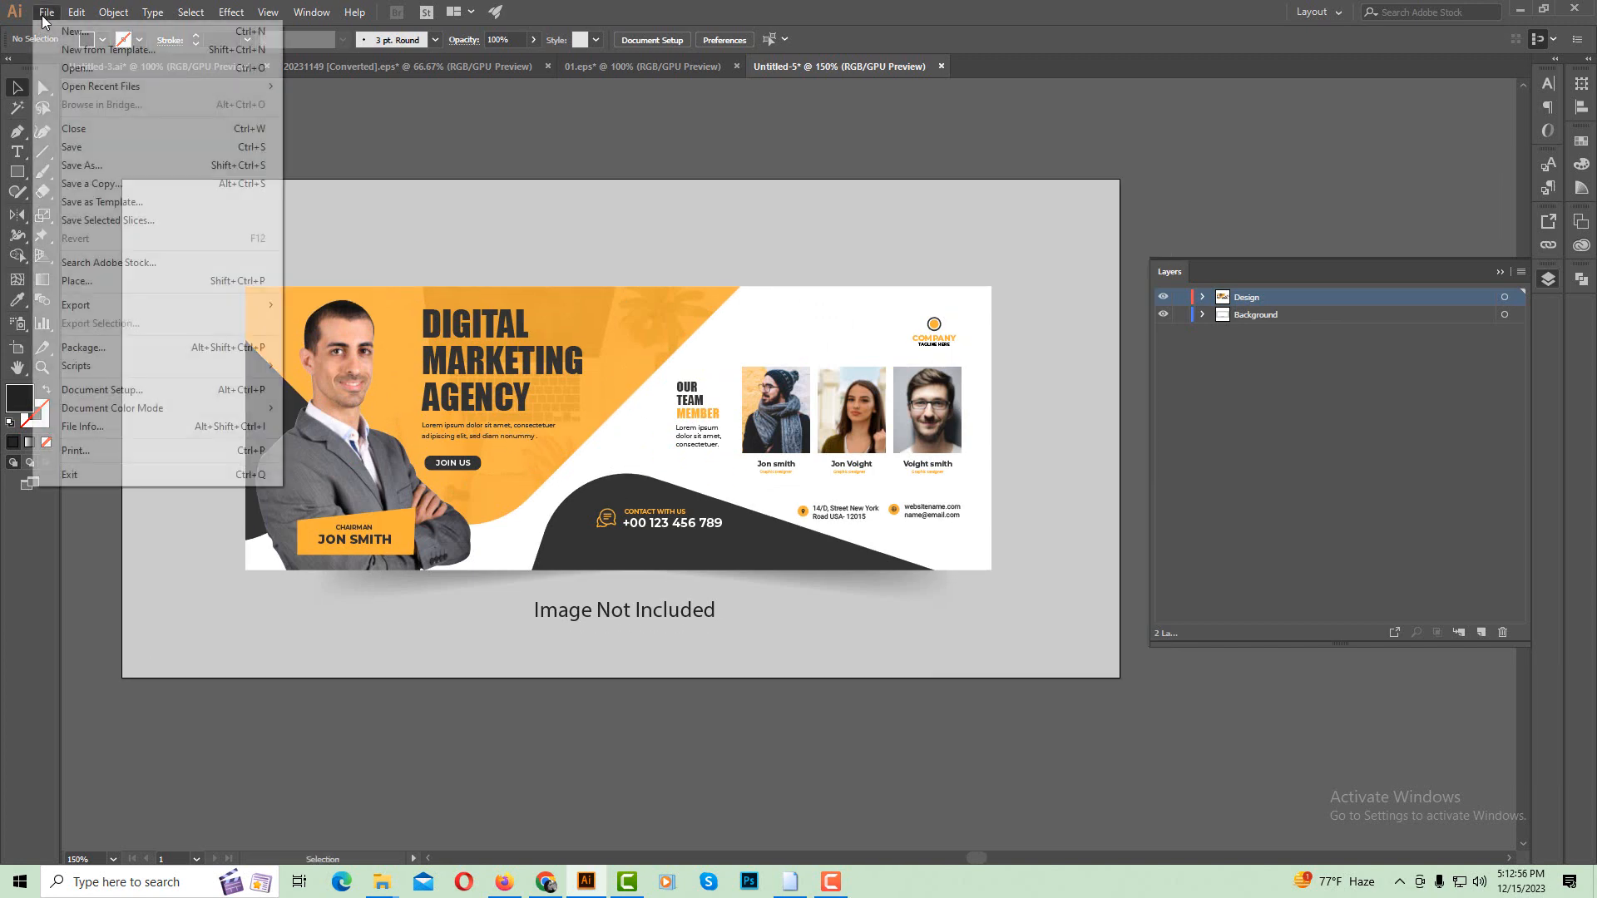
pyautogui.click(81, 166)
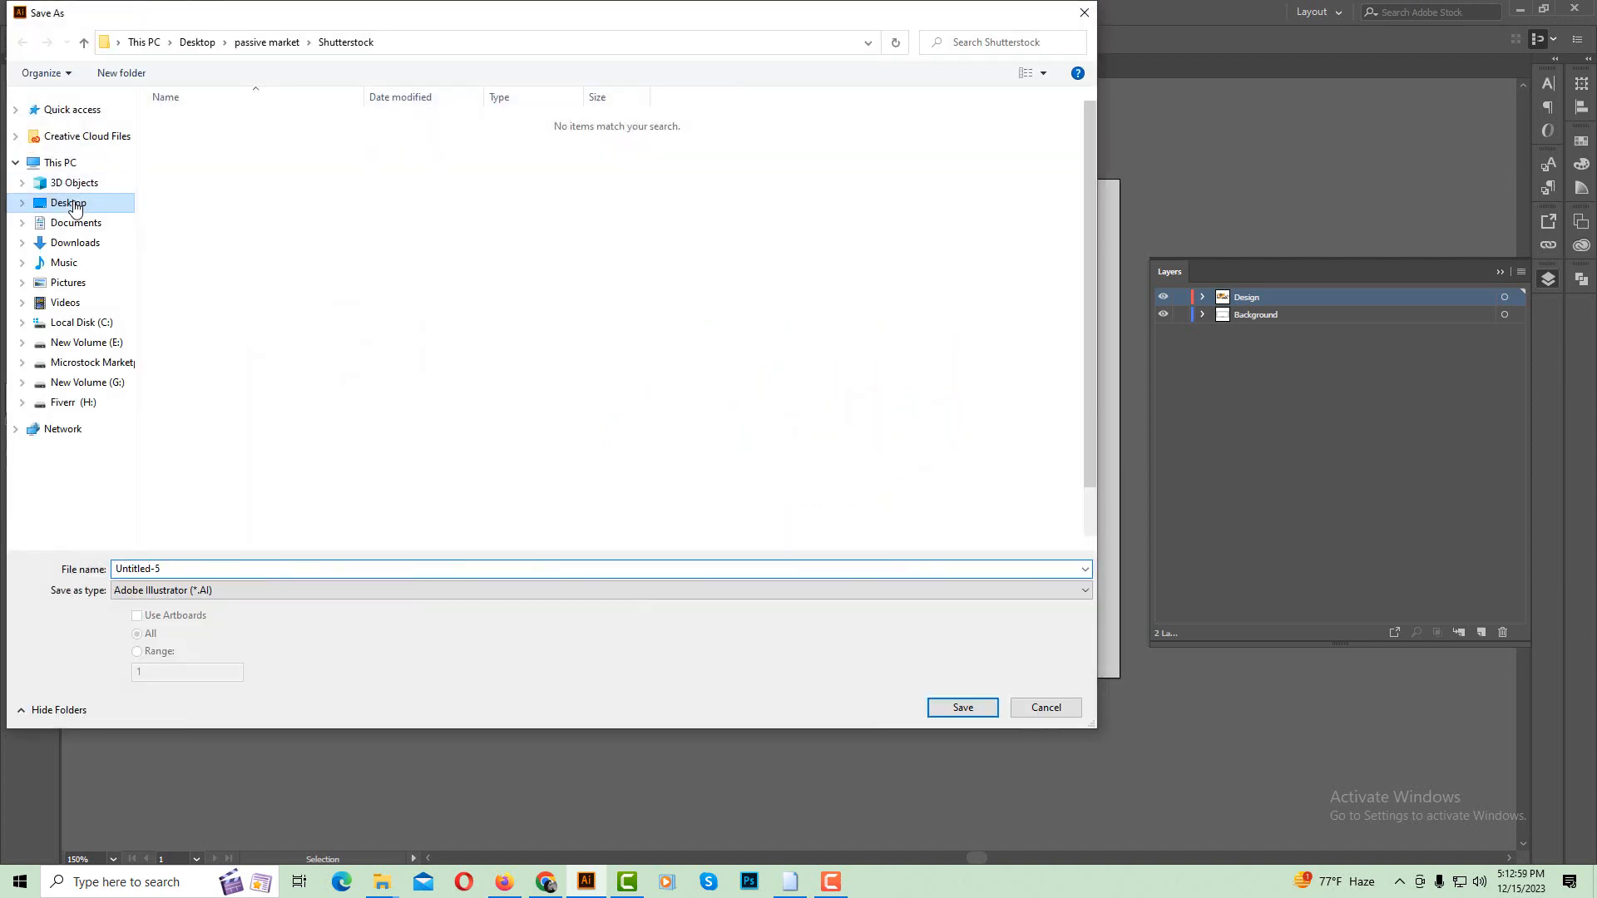
pyautogui.click(74, 205)
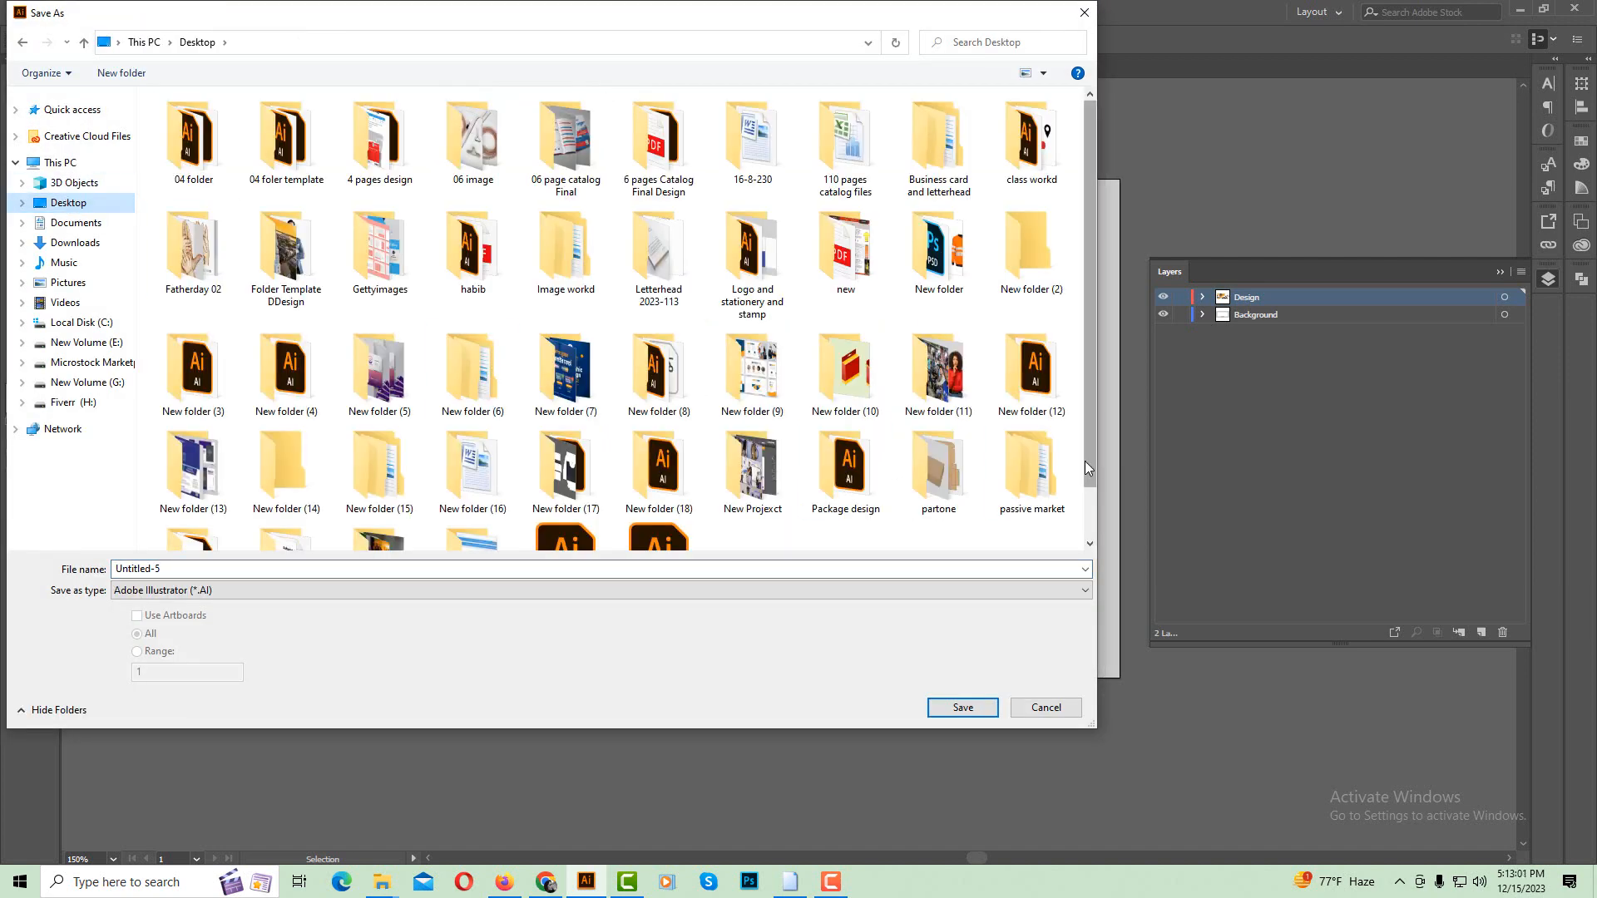
pyautogui.doubleClick(1032, 470)
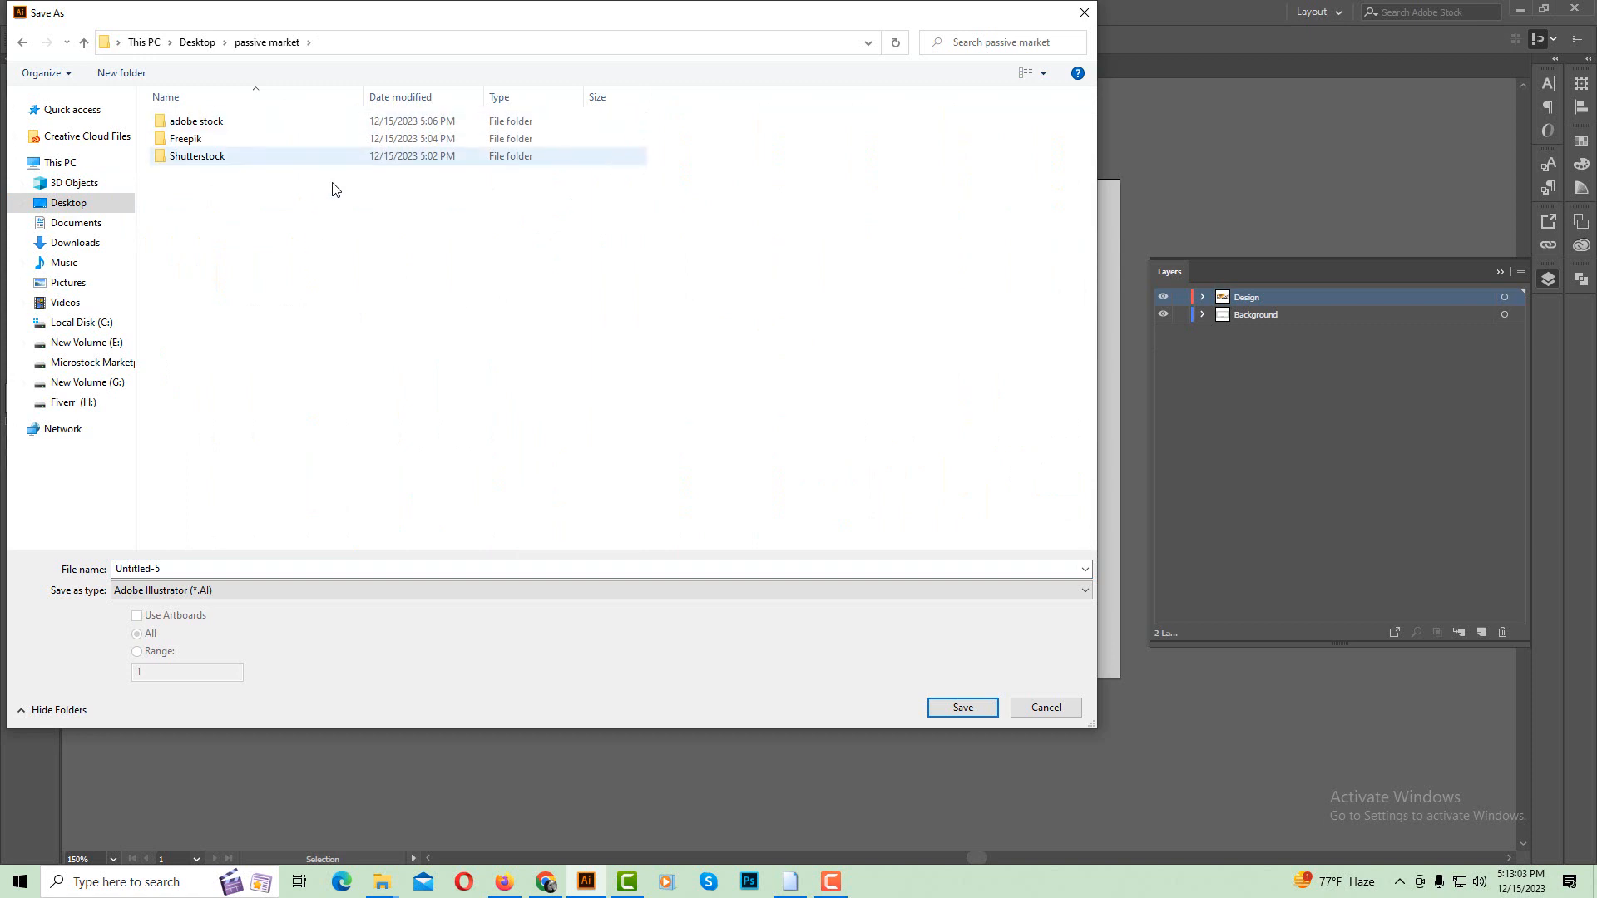
pyautogui.click(476, 148)
pyautogui.click(476, 122)
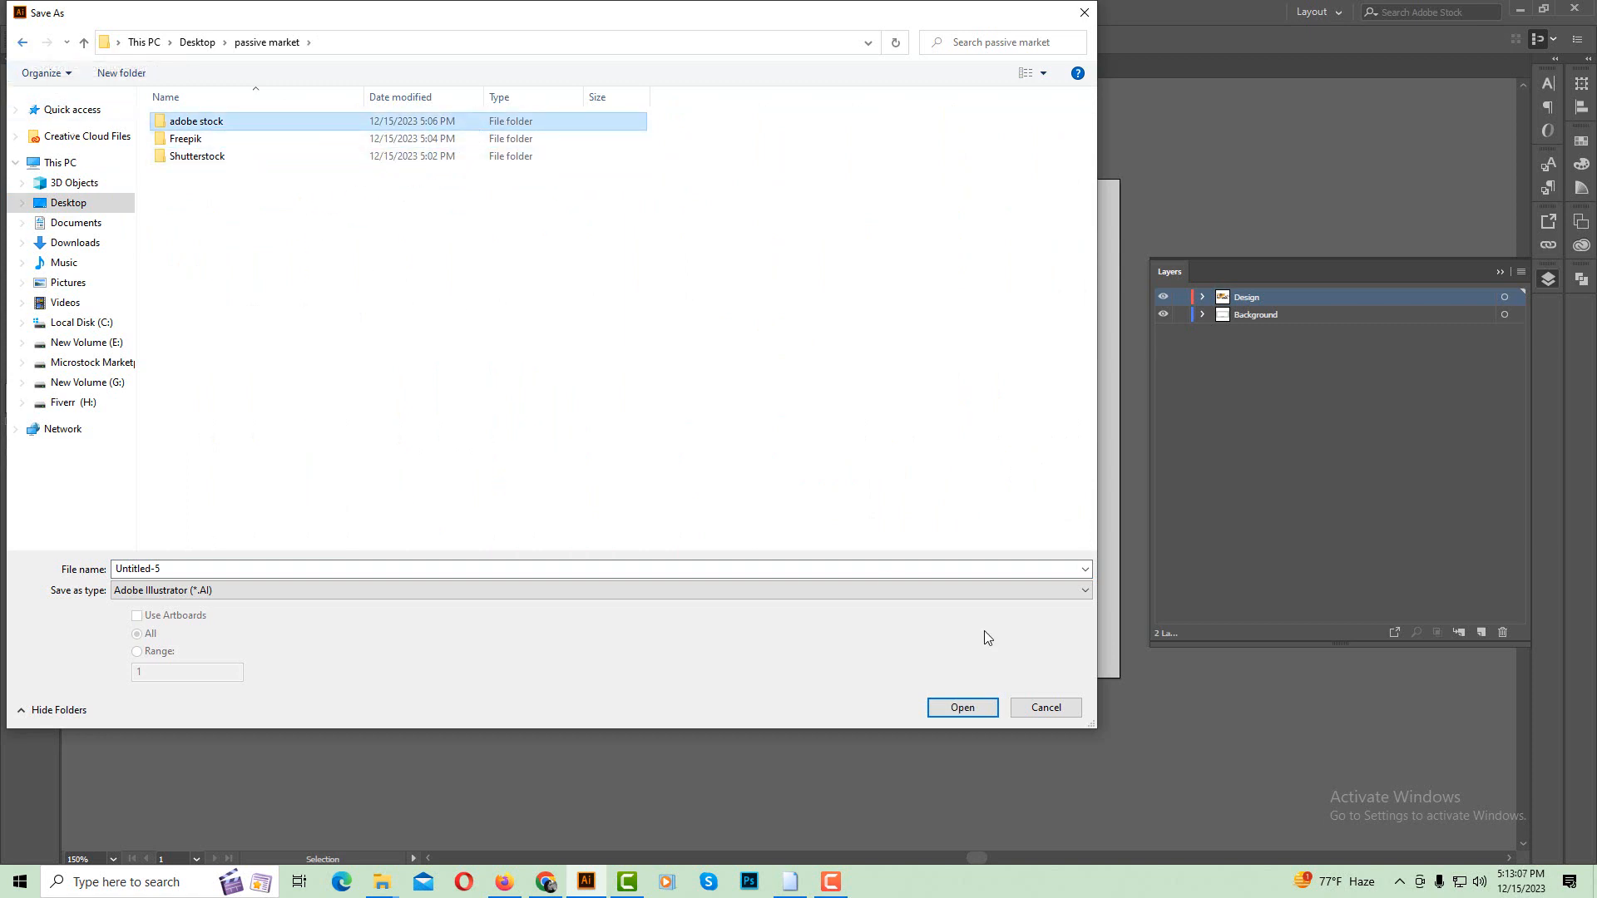
pyautogui.click(1046, 709)
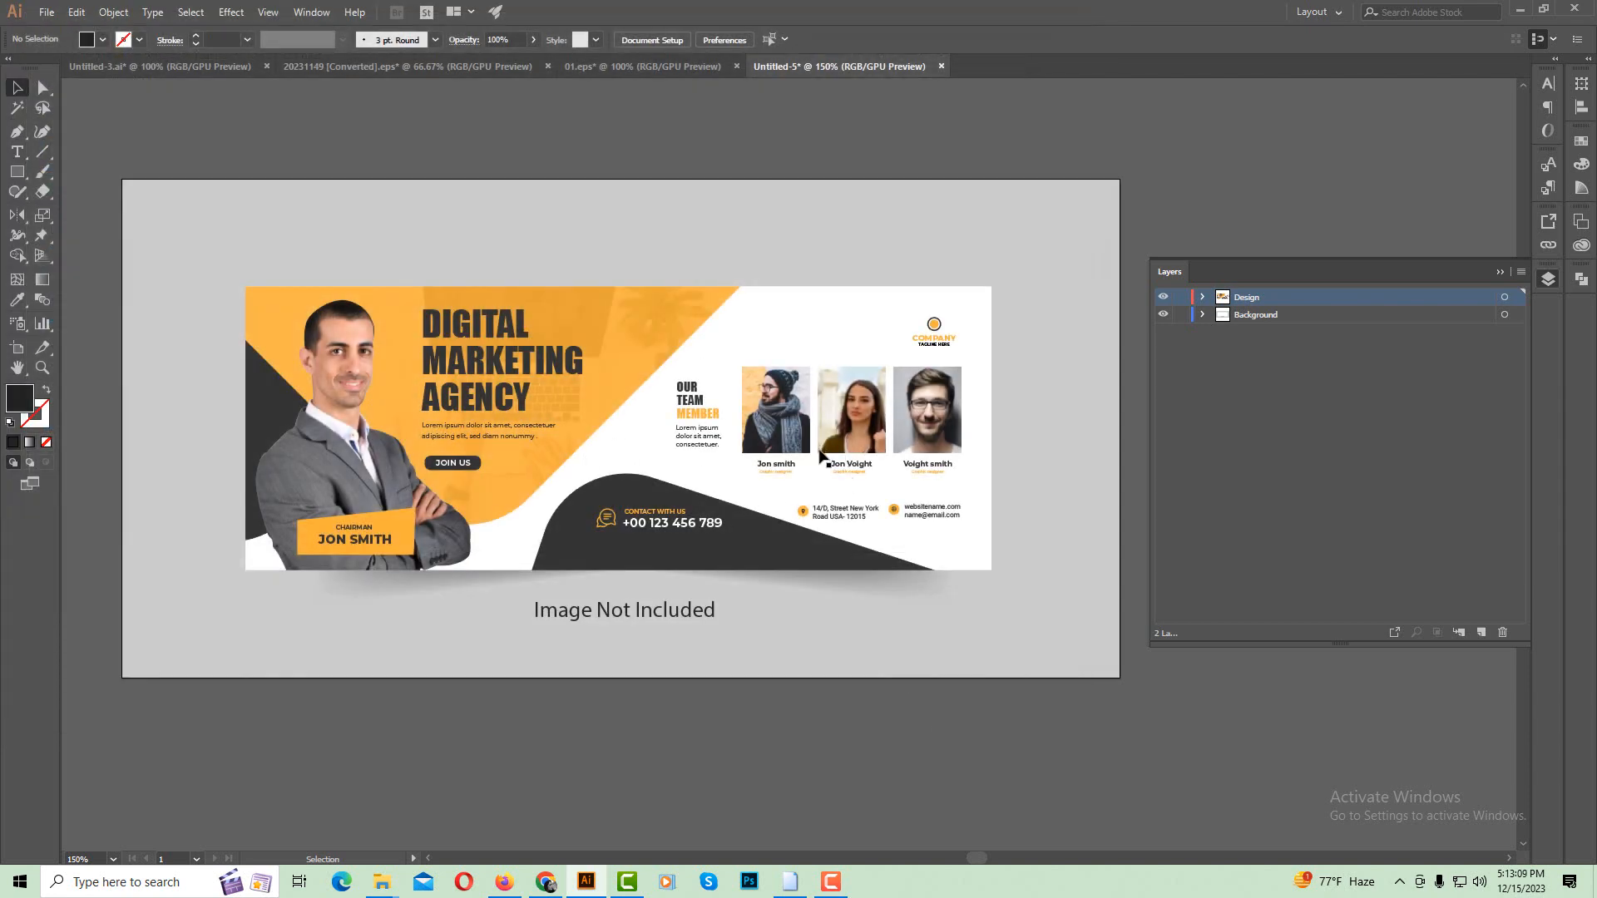
# Begin saving the document under a new location, creating a folder named 000 on the Desktop and opening it.
pyautogui.press('ctrl')
pyautogui.hotkey('ctrl', 'shift', 's')
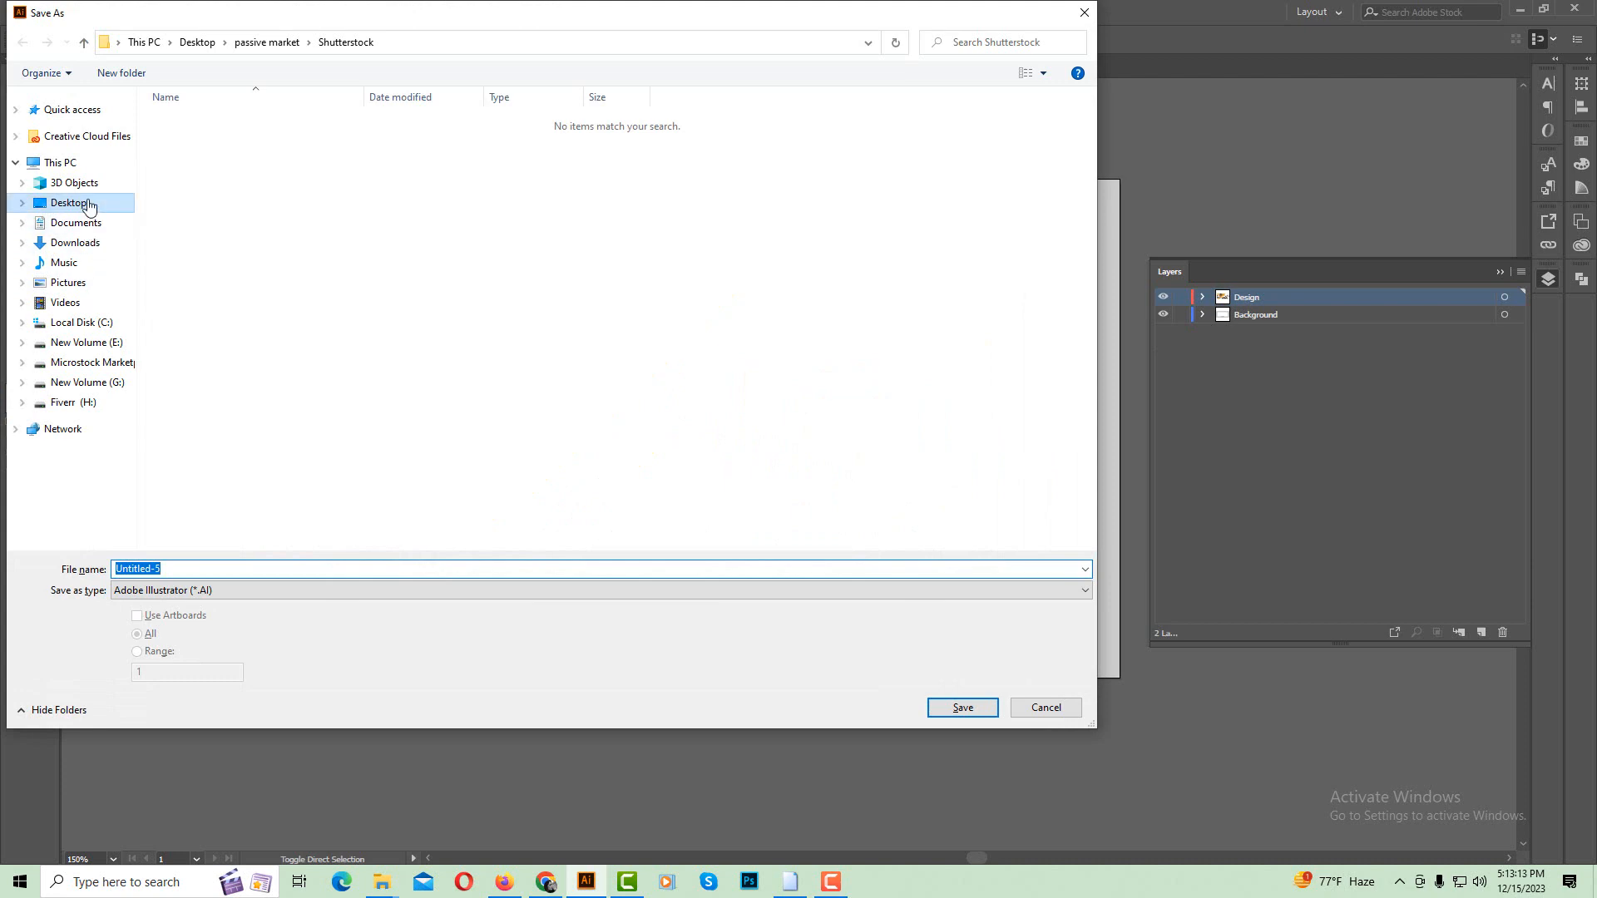
pyautogui.click(121, 72)
pyautogui.write('000')
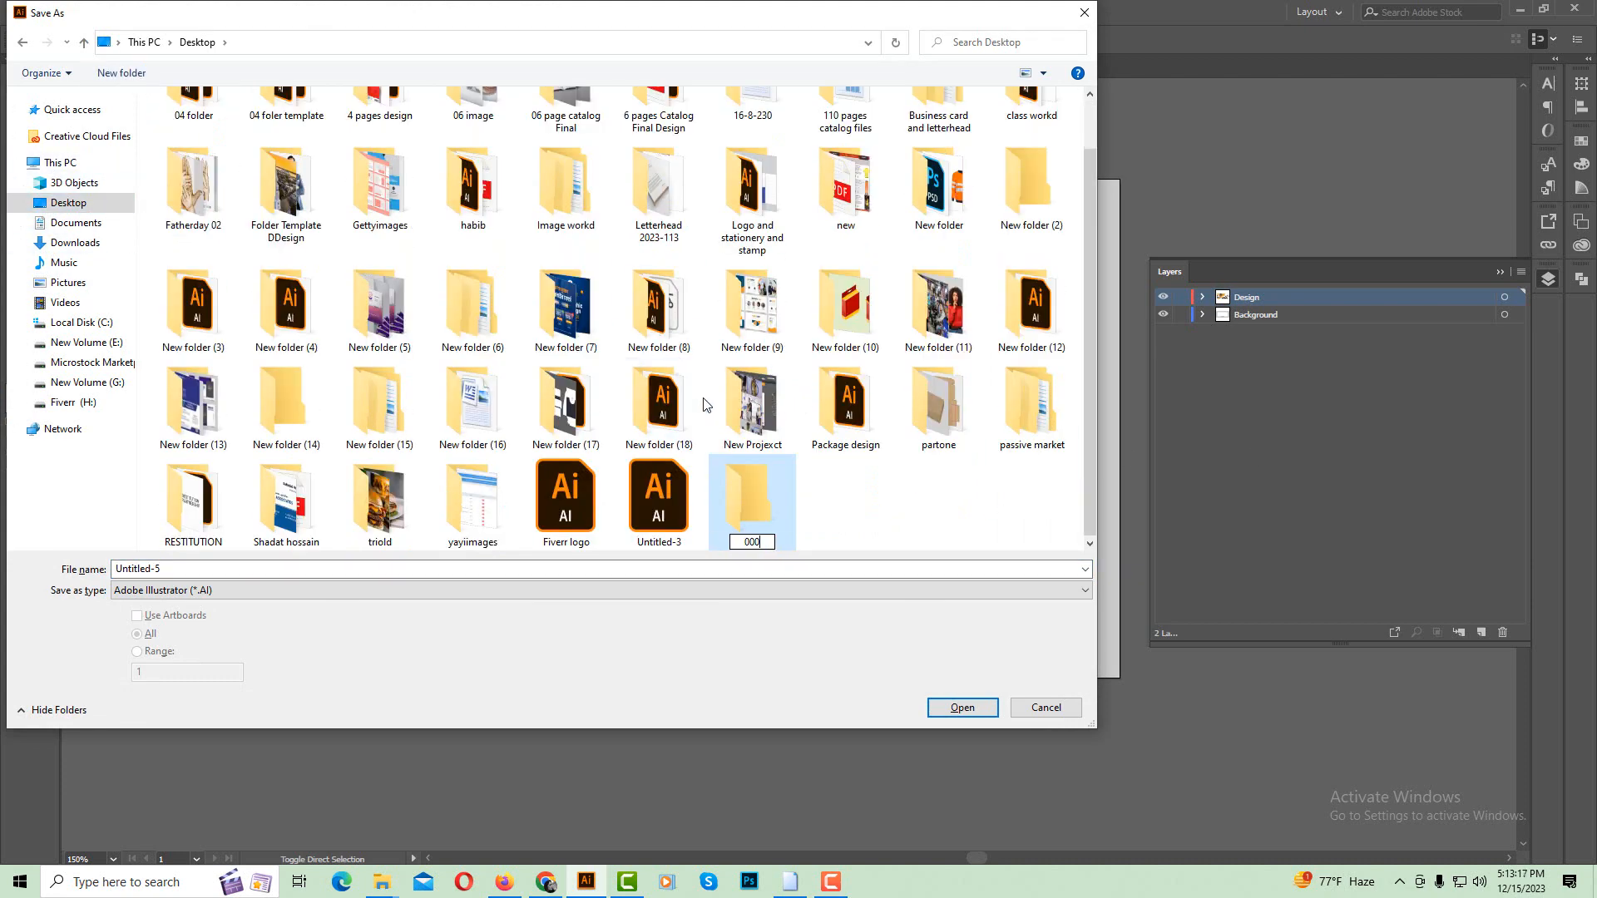
pyautogui.click(731, 496)
pyautogui.doubleClick(752, 503)
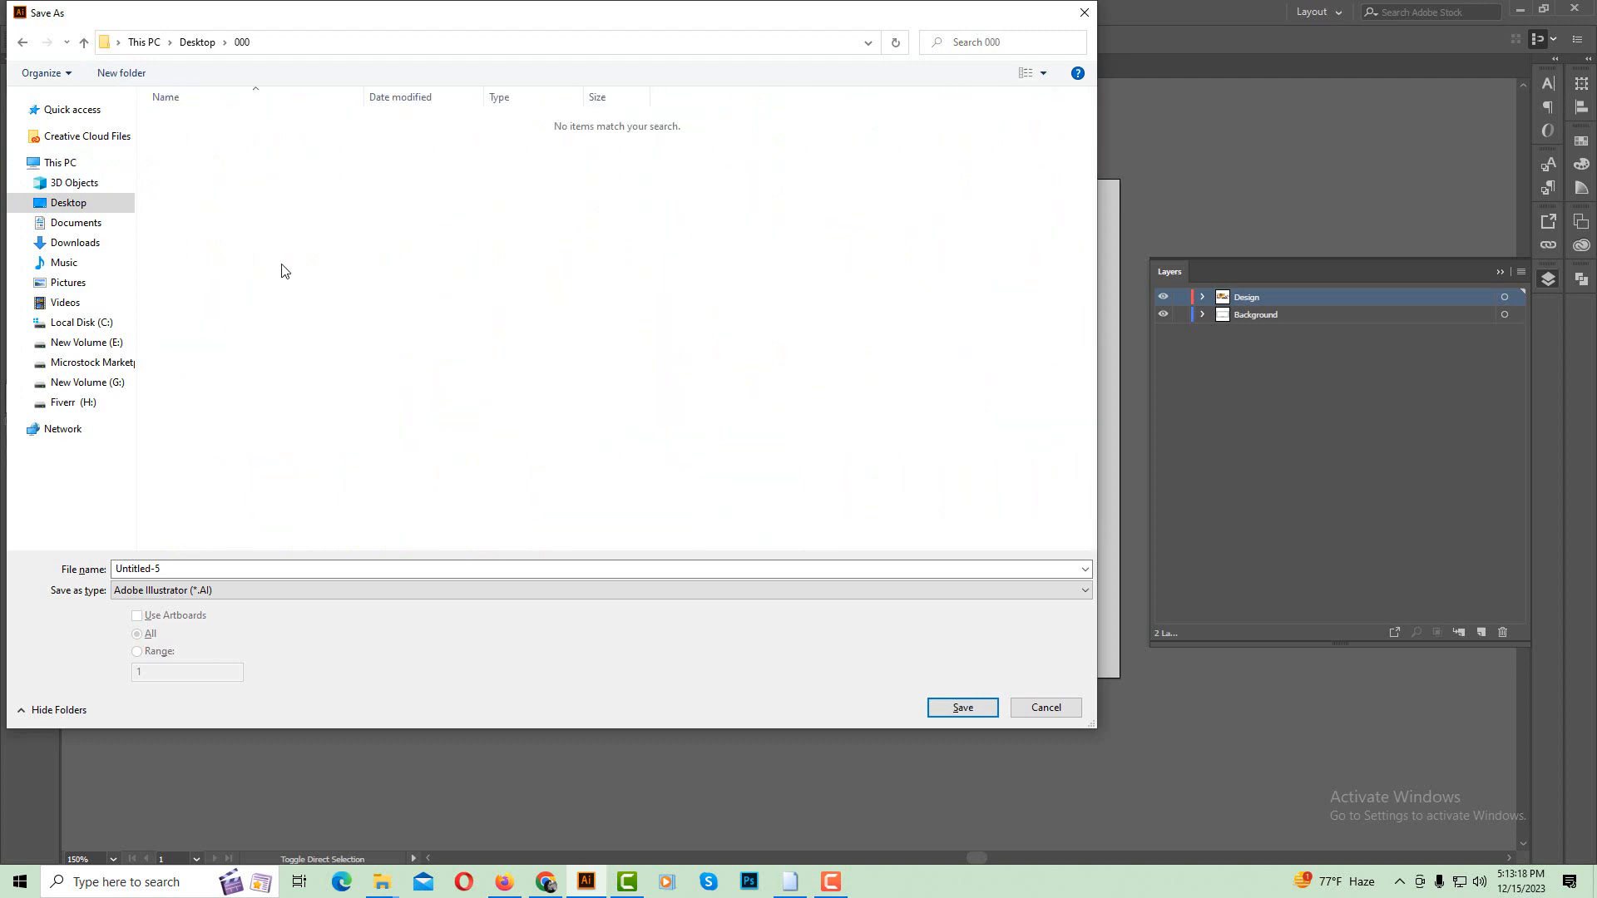
# Create two subfolders named Freepik and adobe stock inside the 000 folder.
pyautogui.click(120, 74)
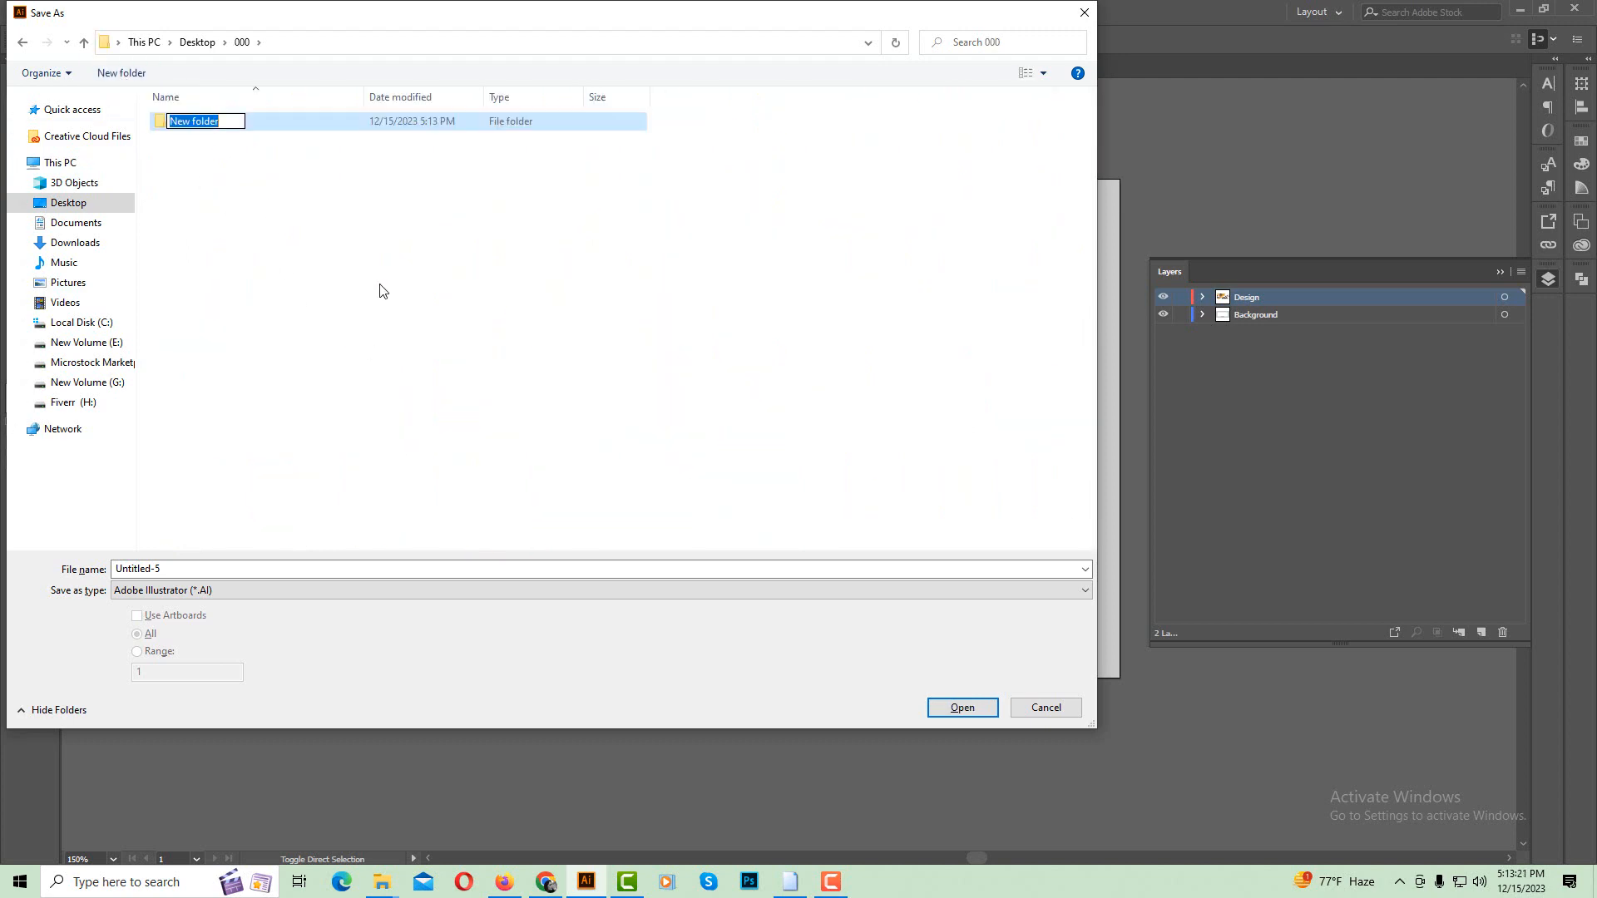
pyautogui.write('Freepik')
pyautogui.press('Return')
pyautogui.click(122, 73)
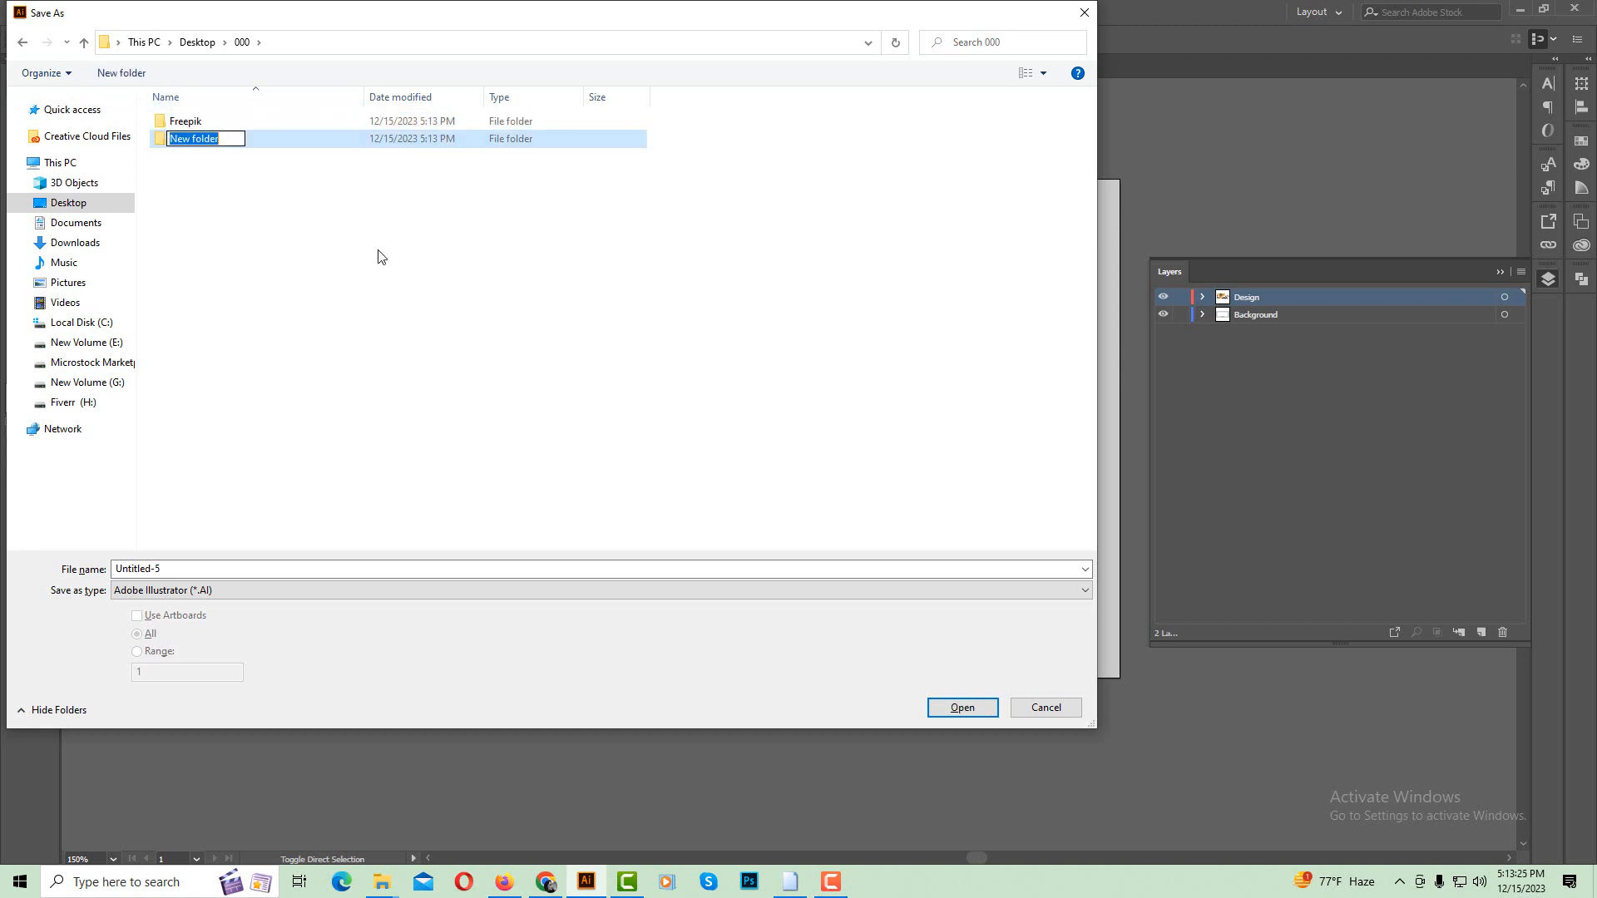
pyautogui.write('adobe')
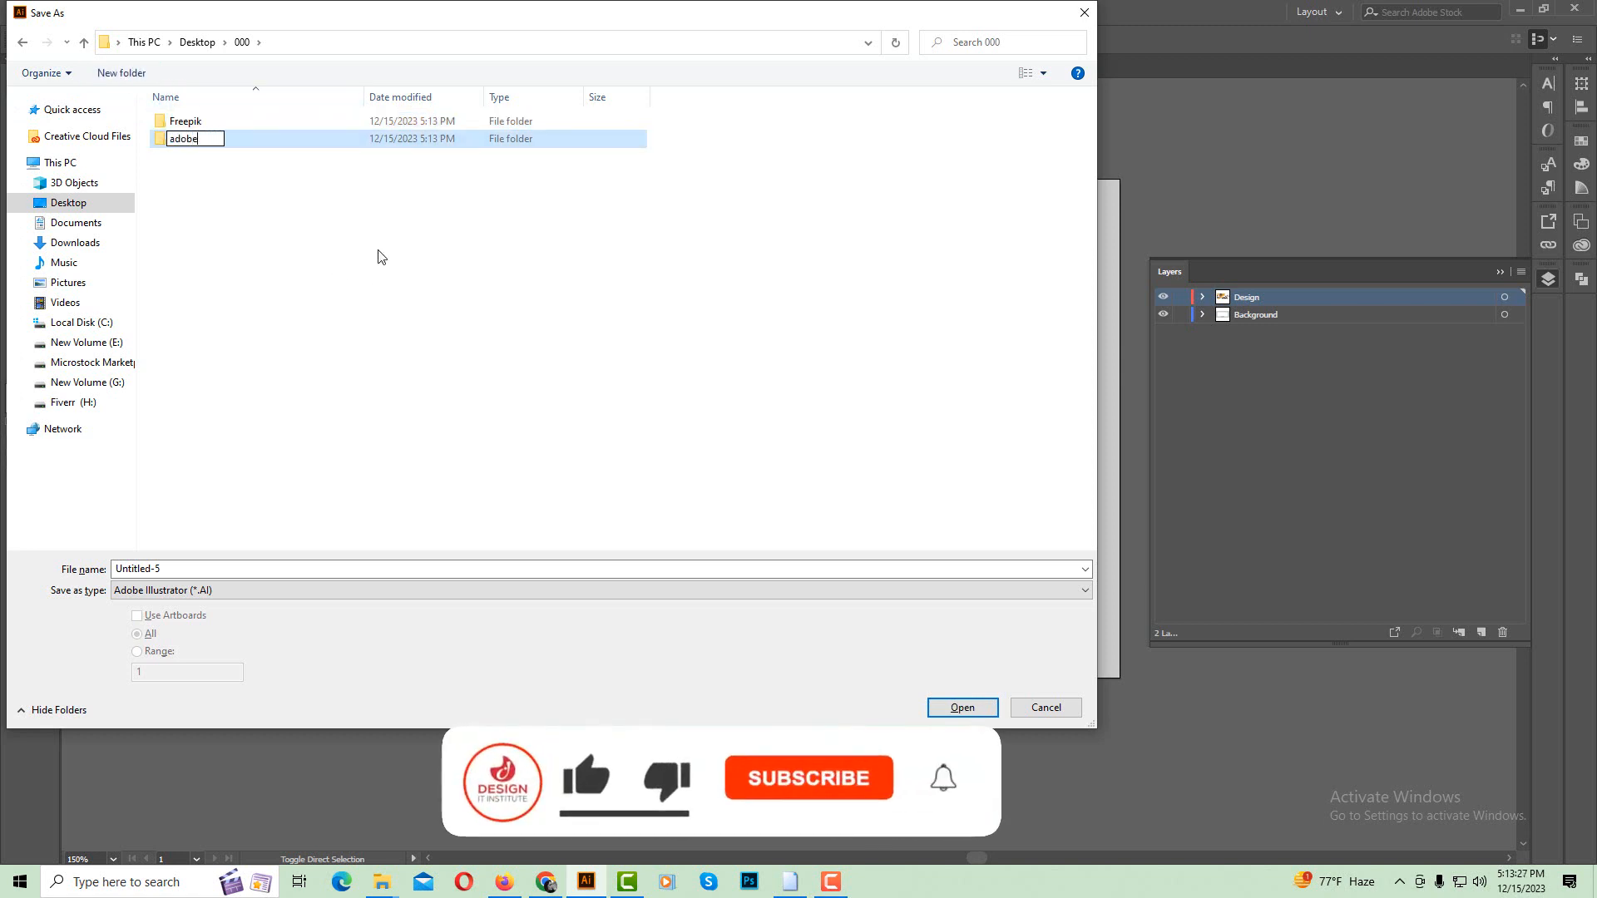
pyautogui.write(' stock')
pyautogui.press('Return')
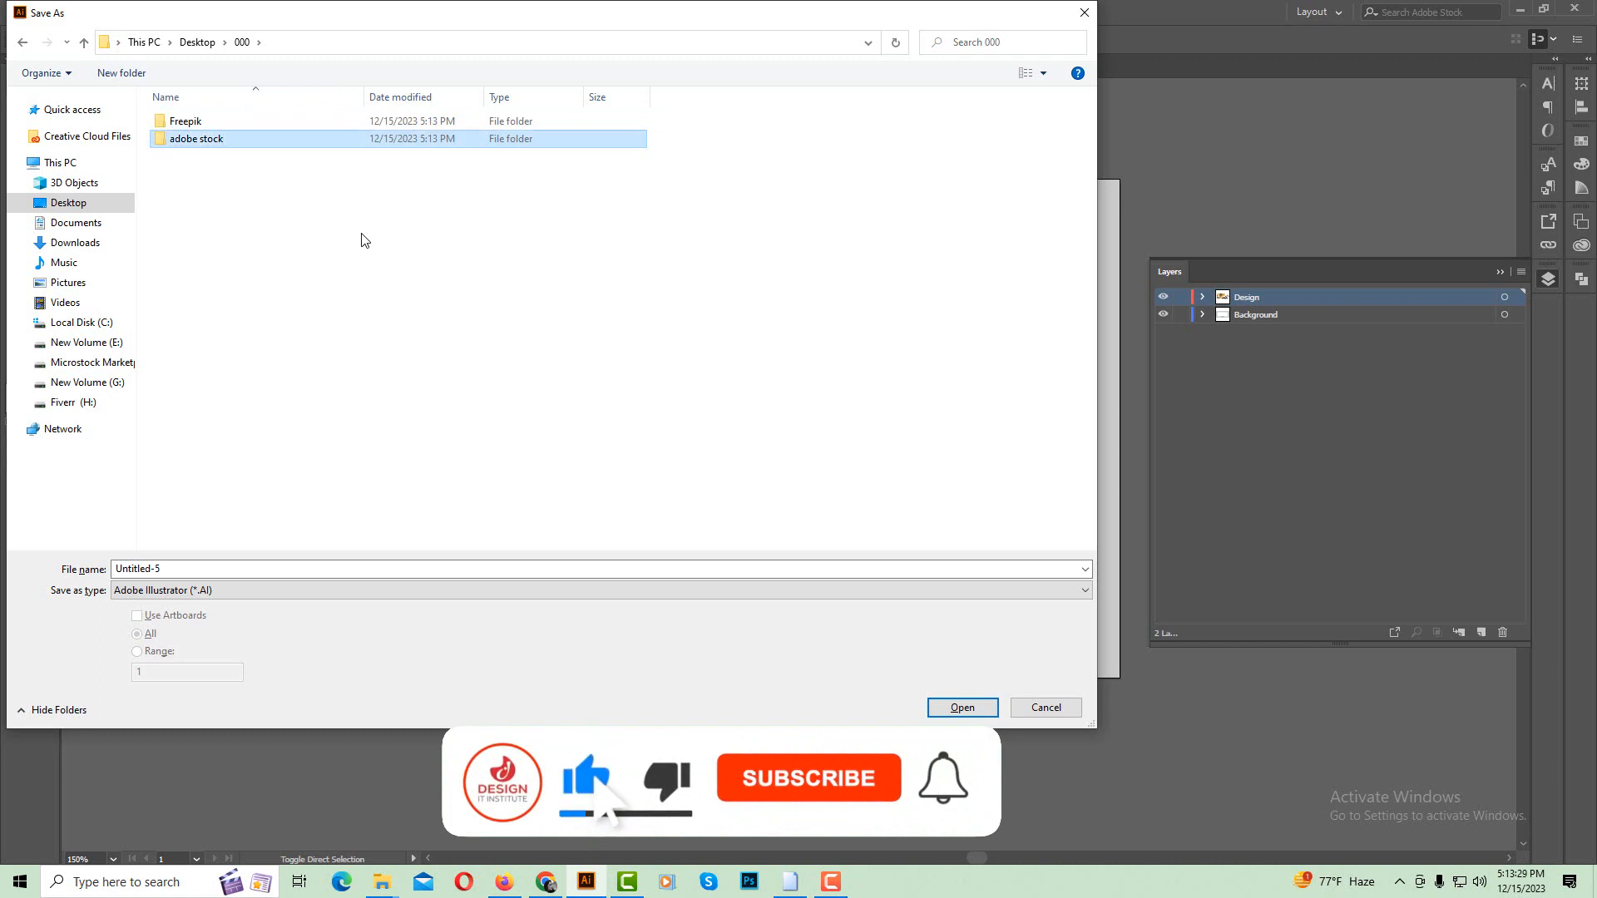
# Add a shutterstock subfolder to the 000 folder, and open the Freepik folder as the save location.
pyautogui.click(122, 73)
pyautogui.write('sh')
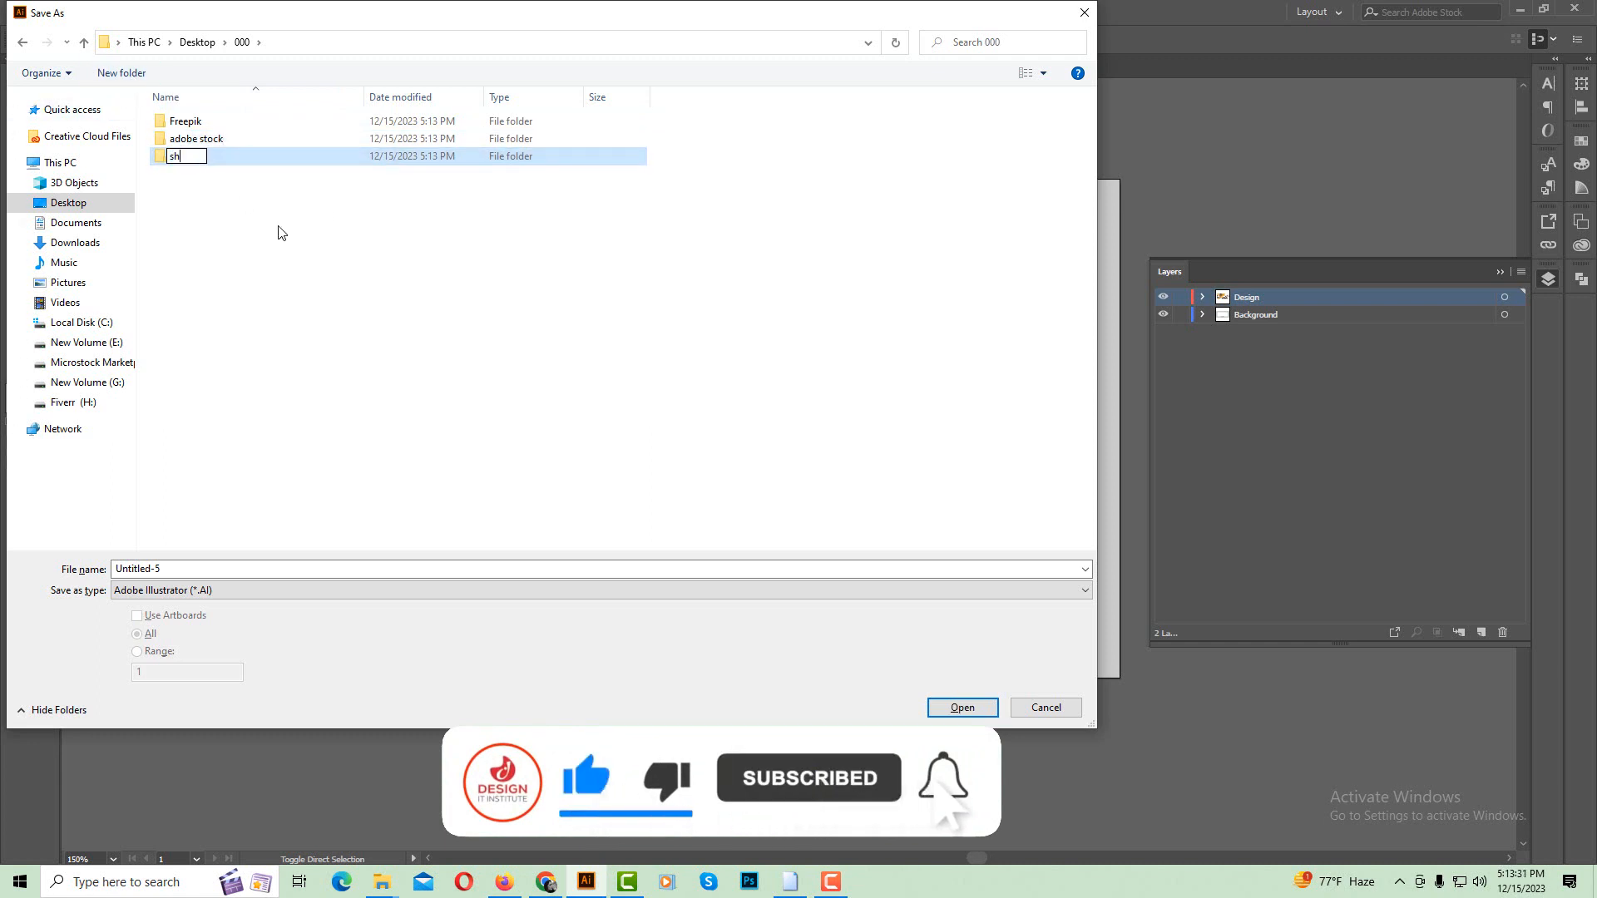
pyautogui.write('utterst')
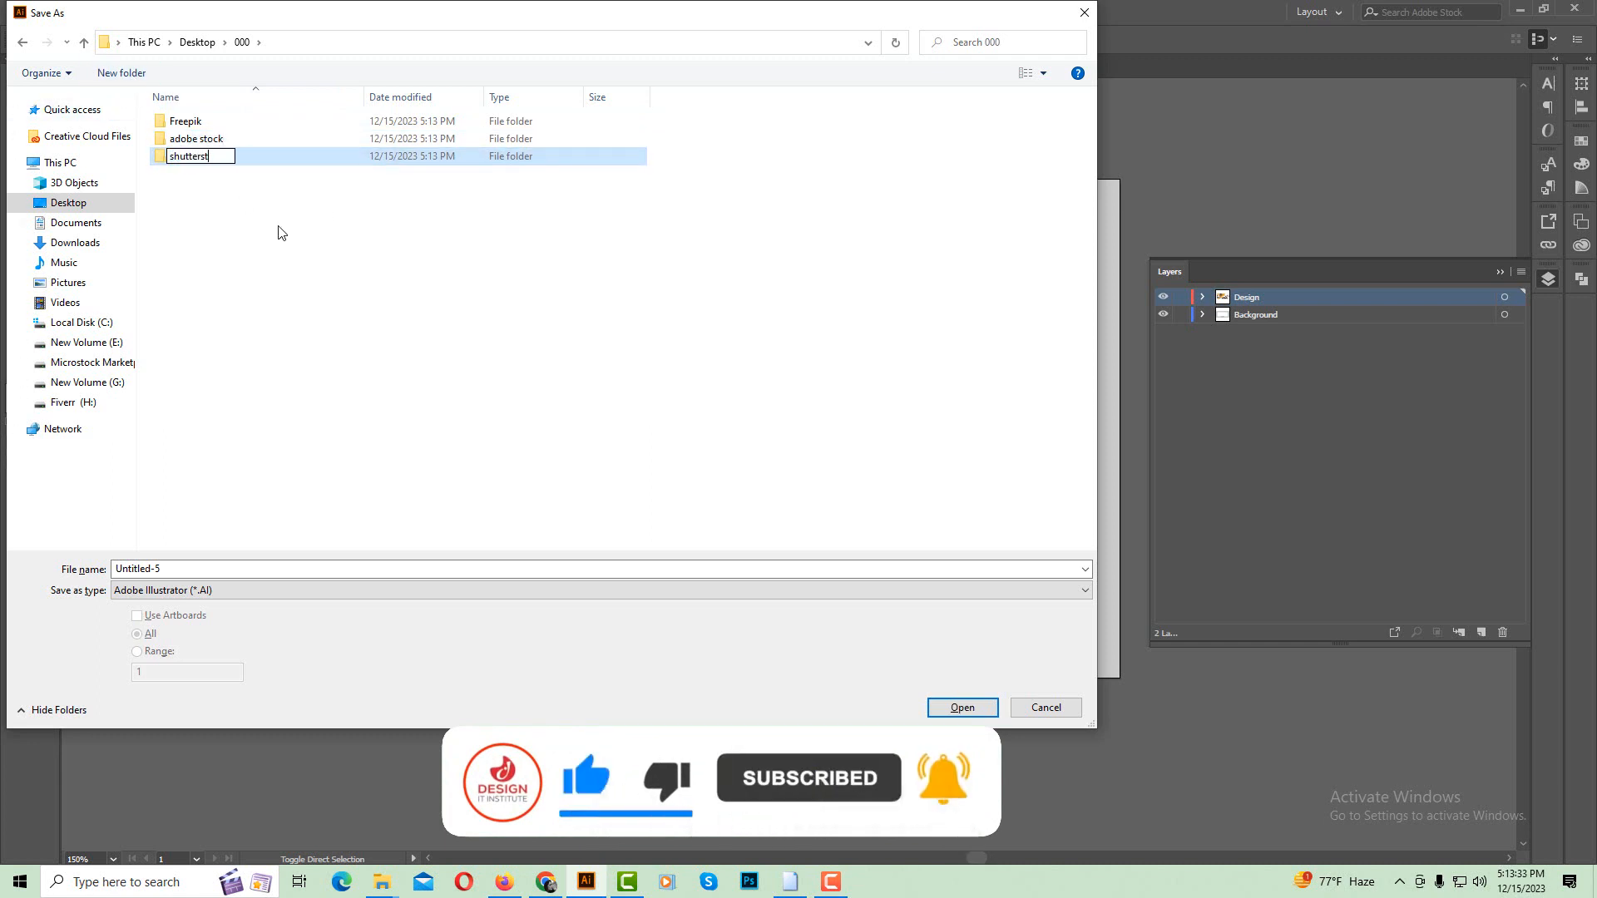
pyautogui.write('ock')
pyautogui.press('Return')
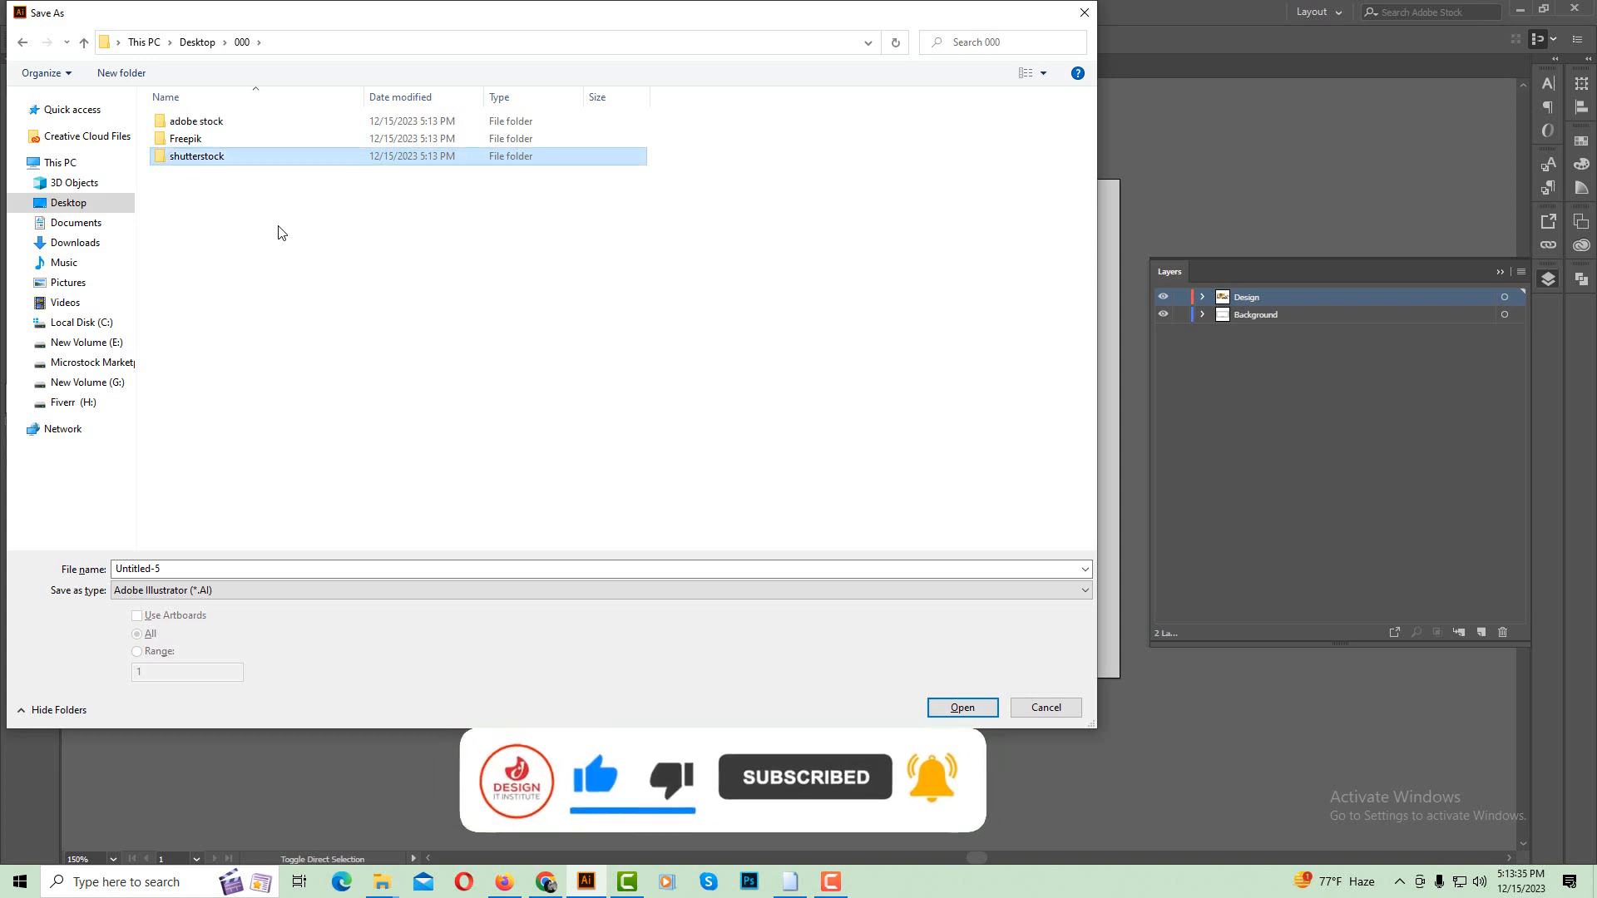
pyautogui.click(217, 140)
pyautogui.doubleClick(217, 143)
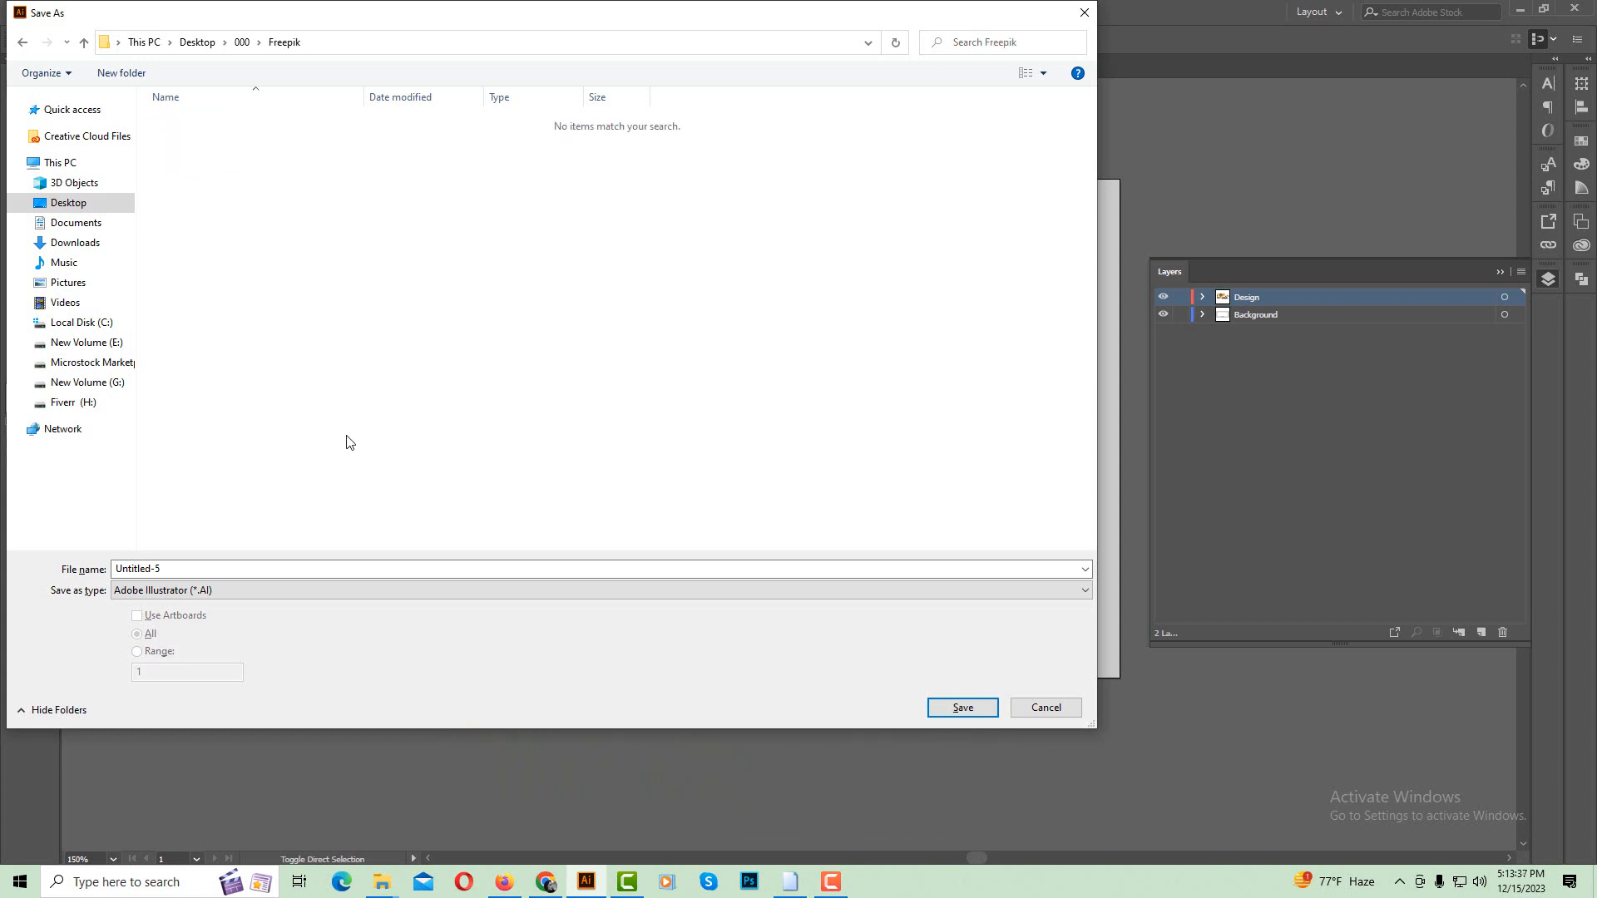
# Save the document in the Freepik folder as 01 in Illustrator EPS format, accepting the Illustrator CC EPS options.
pyautogui.click(312, 567)
pyautogui.write('01')
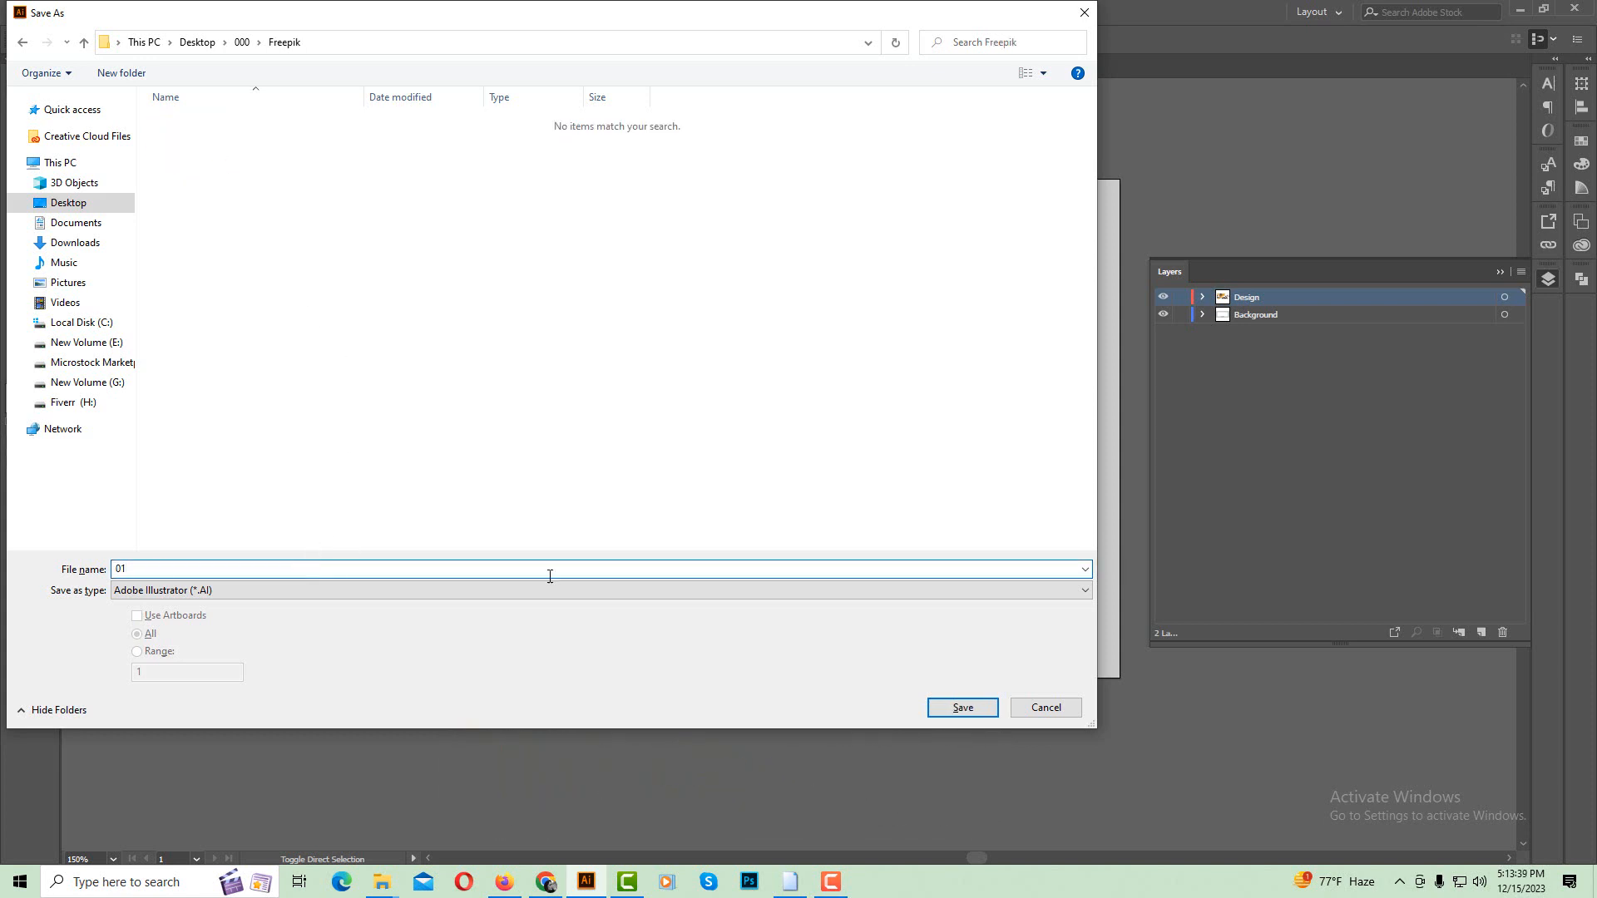
pyautogui.click(856, 595)
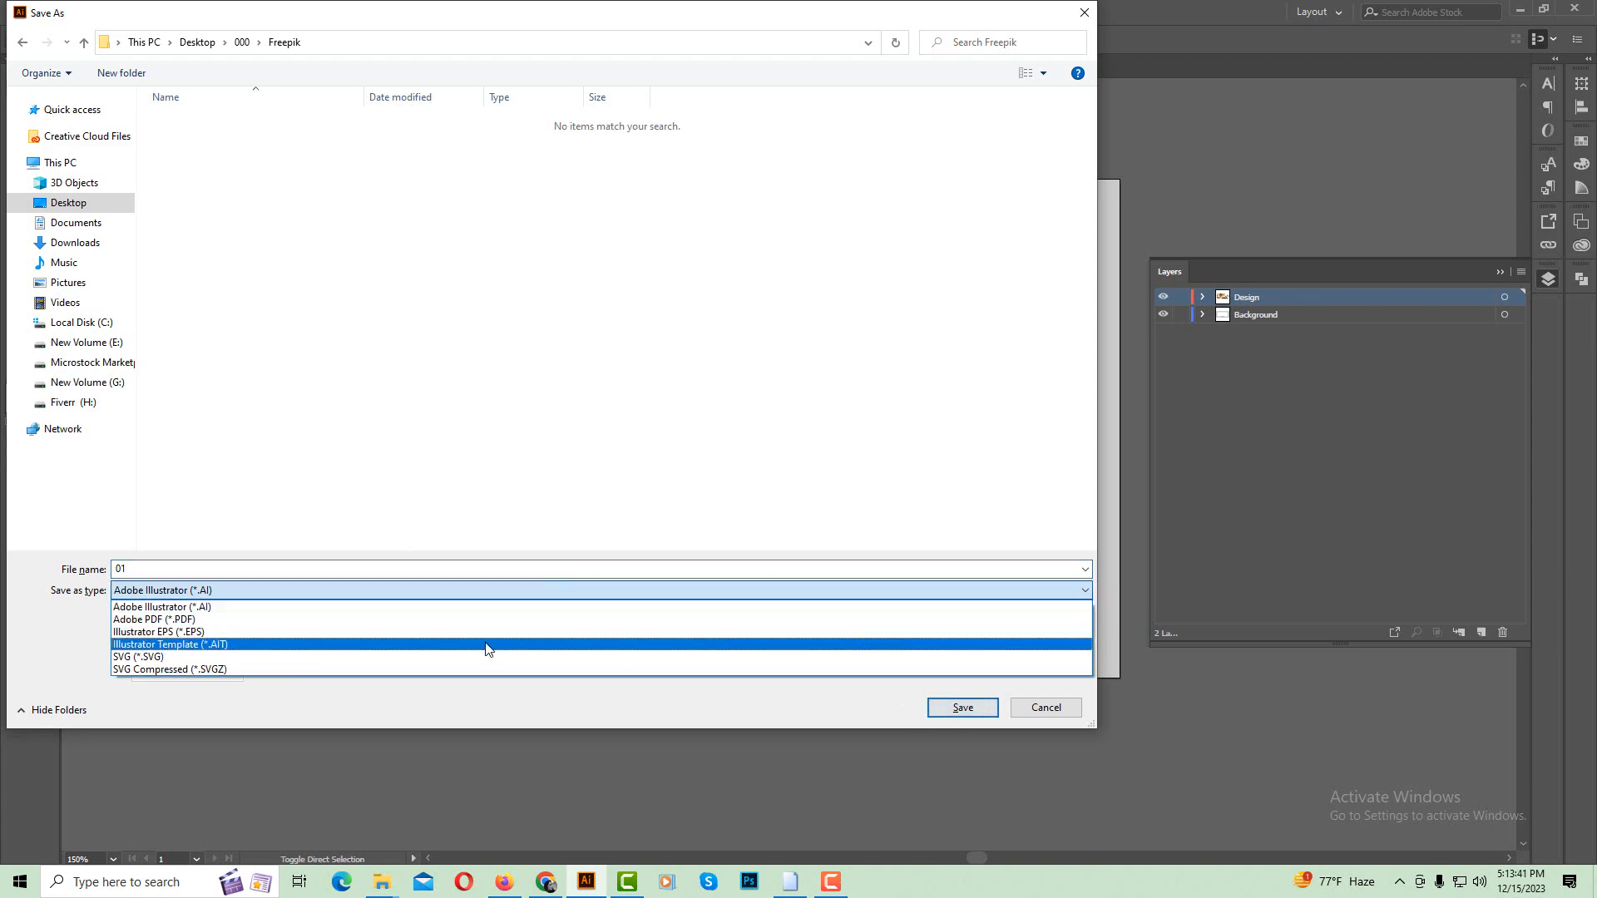
pyautogui.click(499, 632)
pyautogui.click(940, 709)
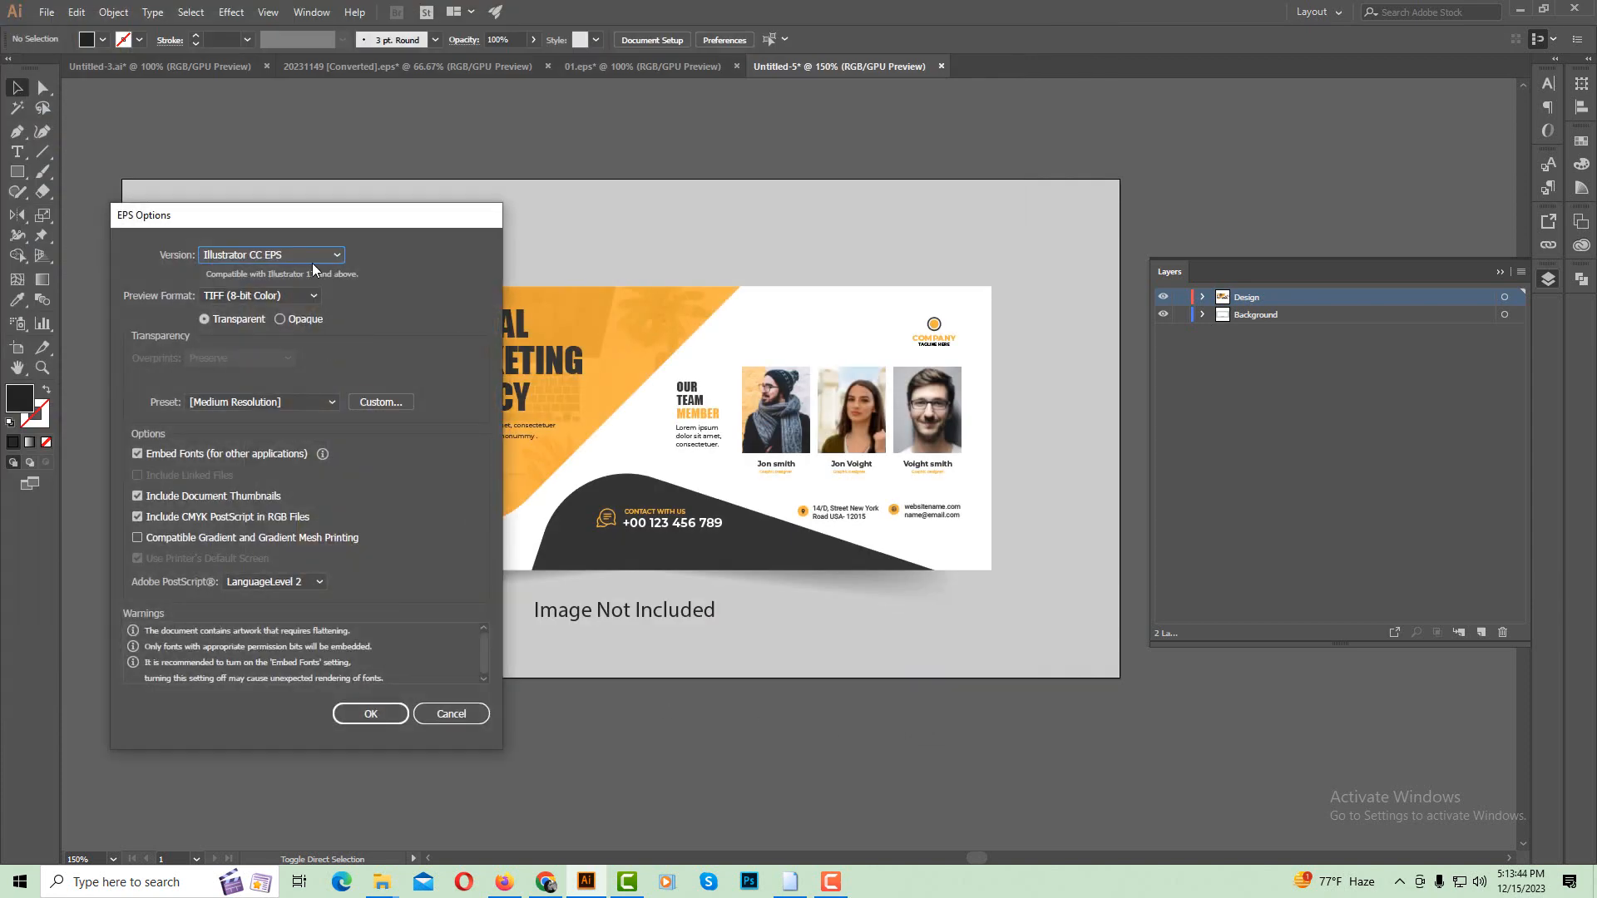
pyautogui.click(377, 717)
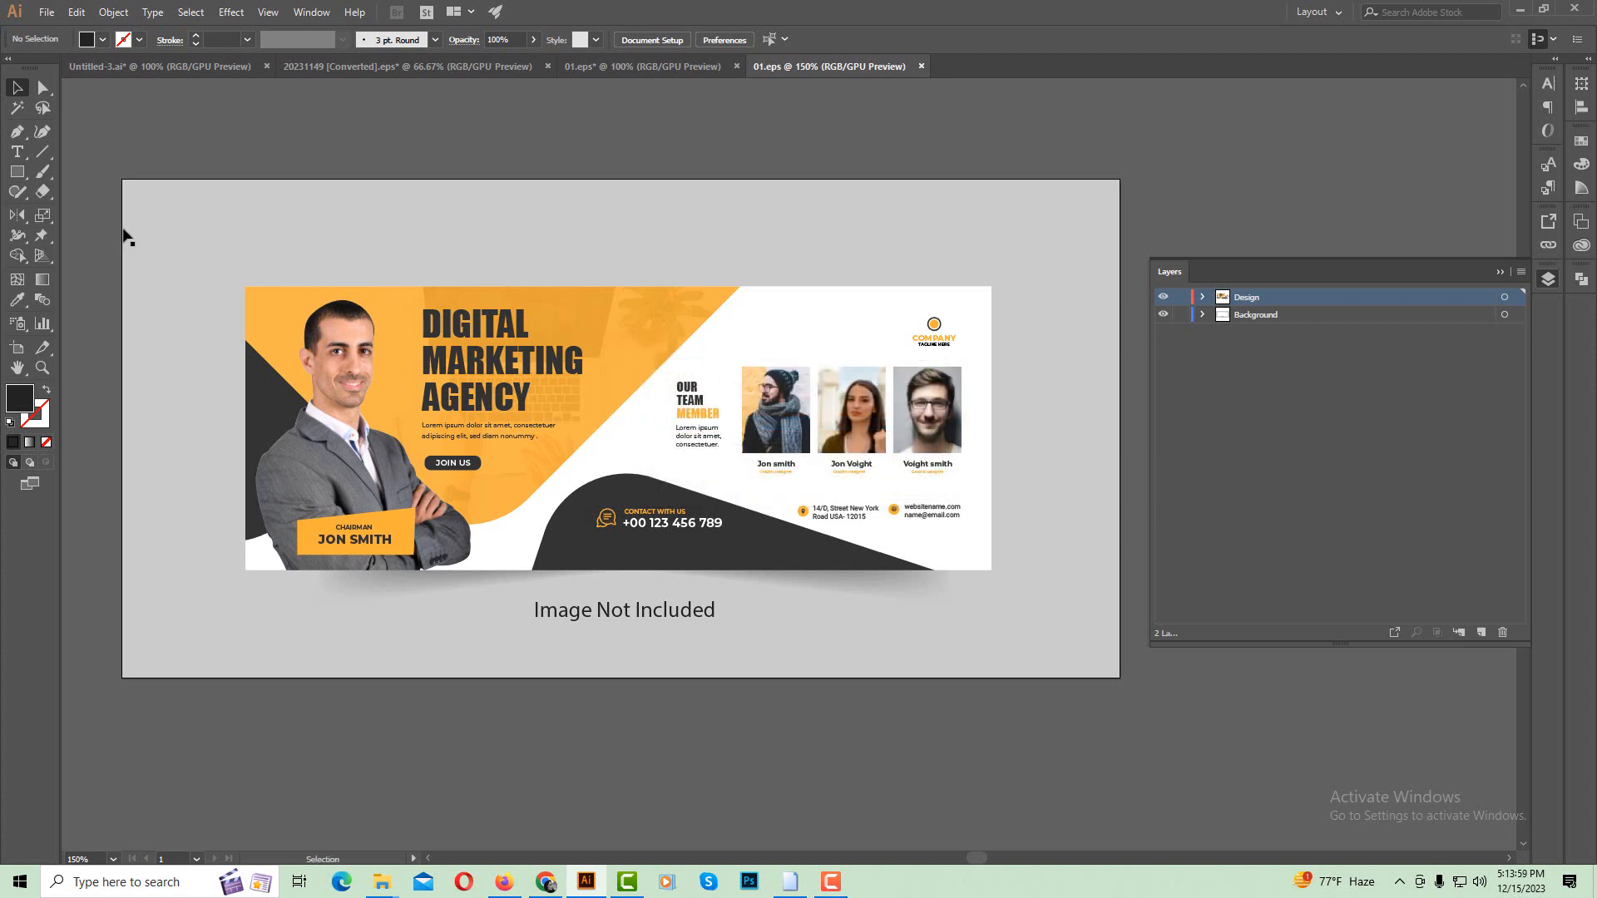
# Set up a Save for Web export as JPEG with the height set to 2000 px and proportions linked.
pyautogui.click(47, 12)
pyautogui.moveTo(92, 313)
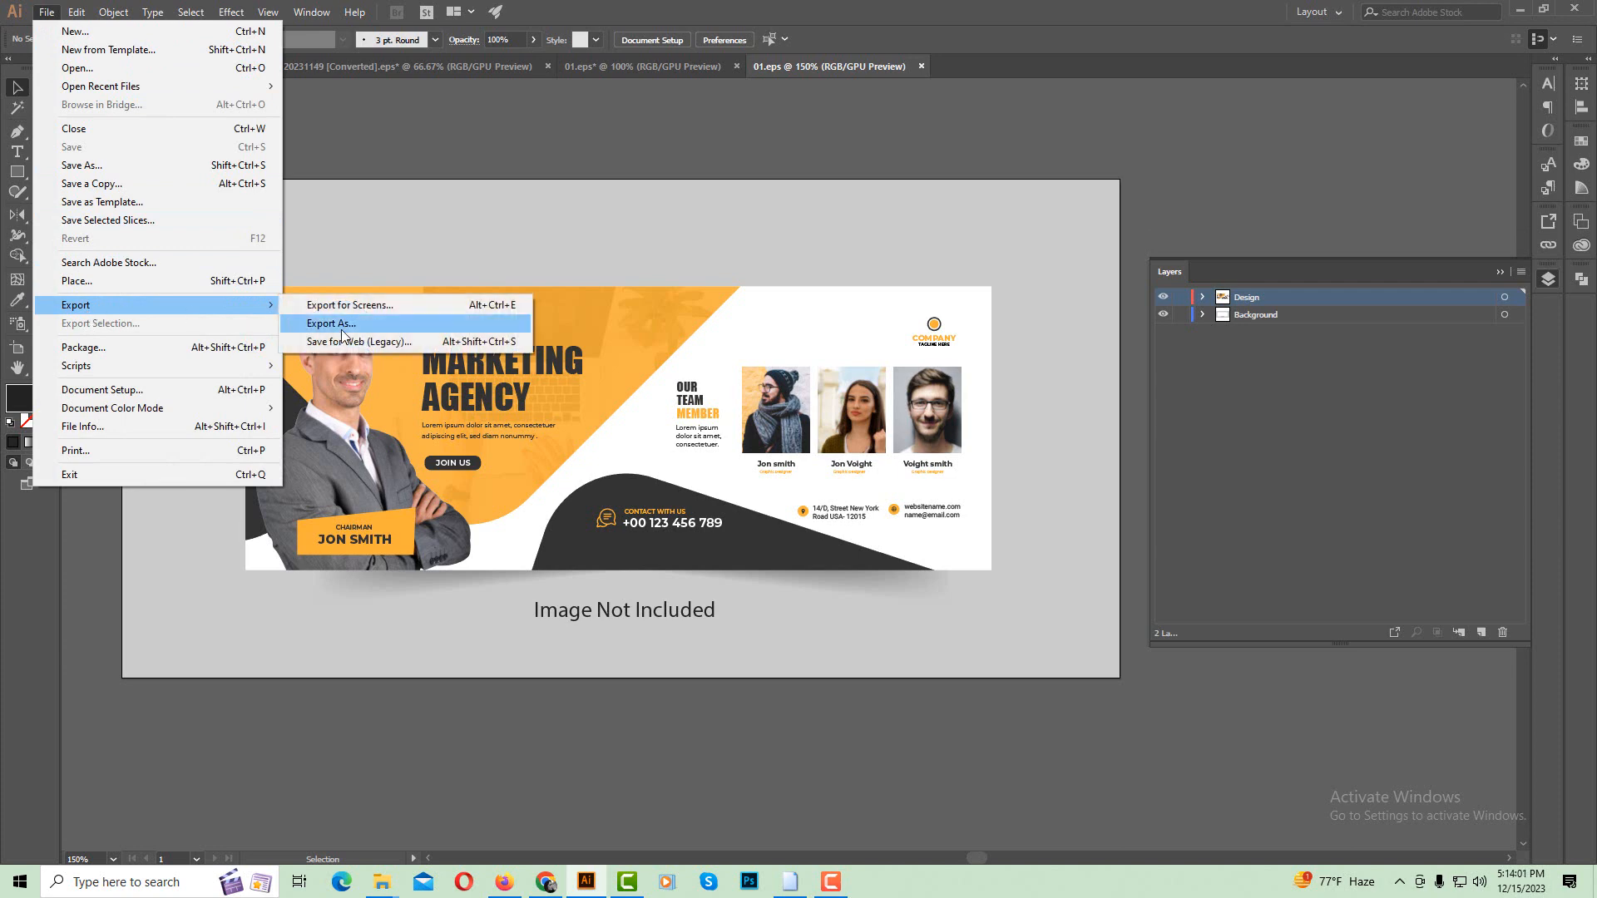
pyautogui.click(352, 342)
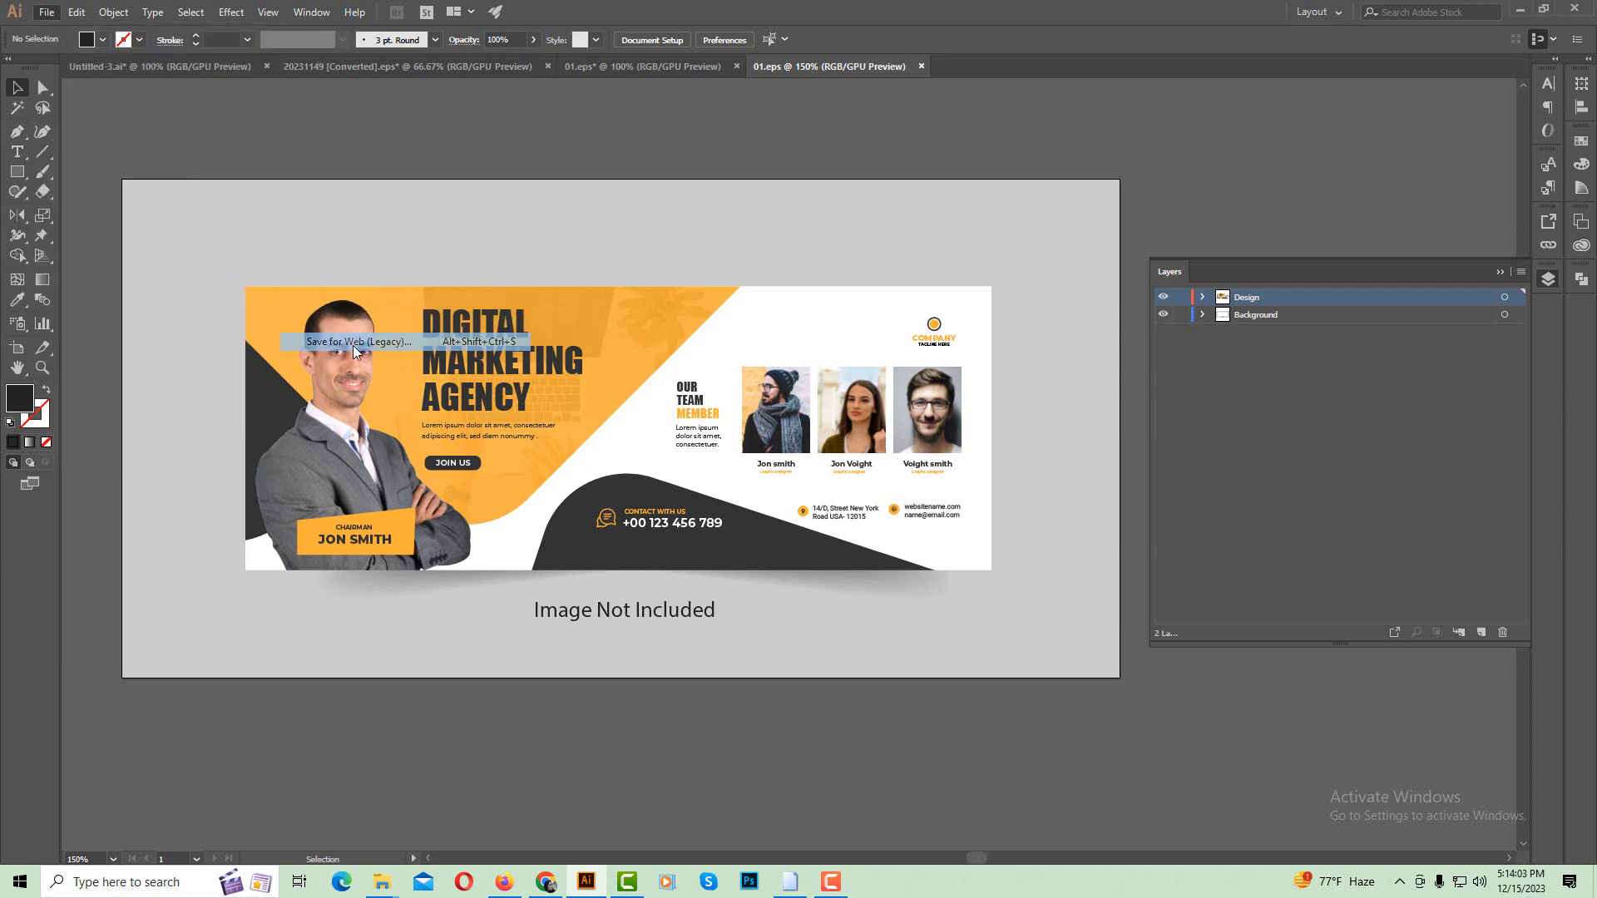
pyautogui.click(1375, 98)
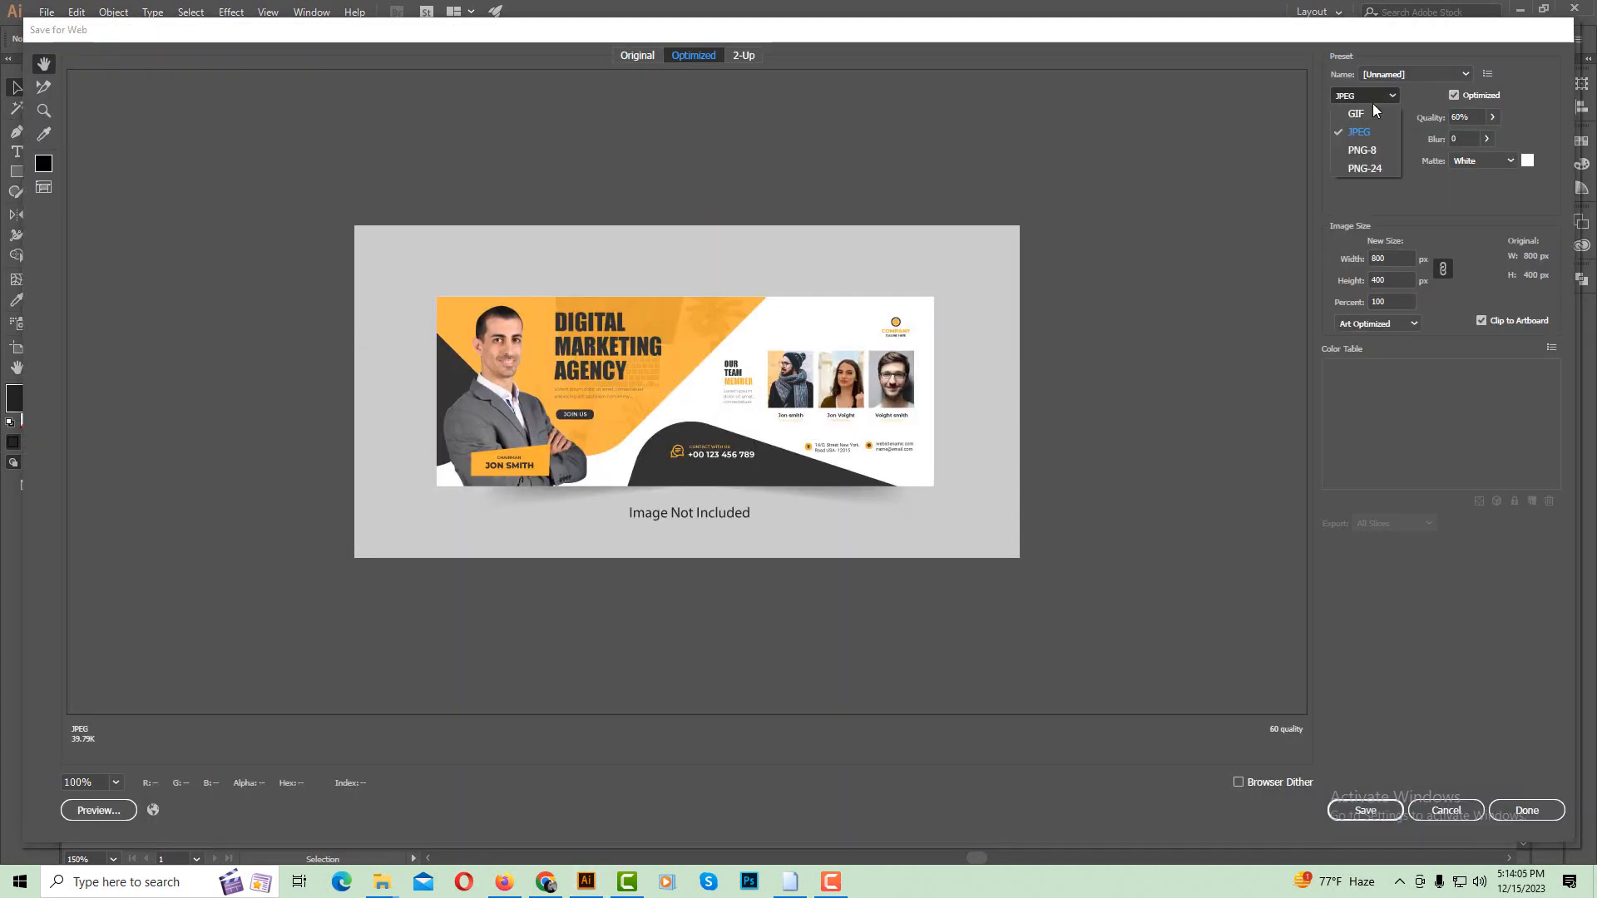
pyautogui.click(1369, 134)
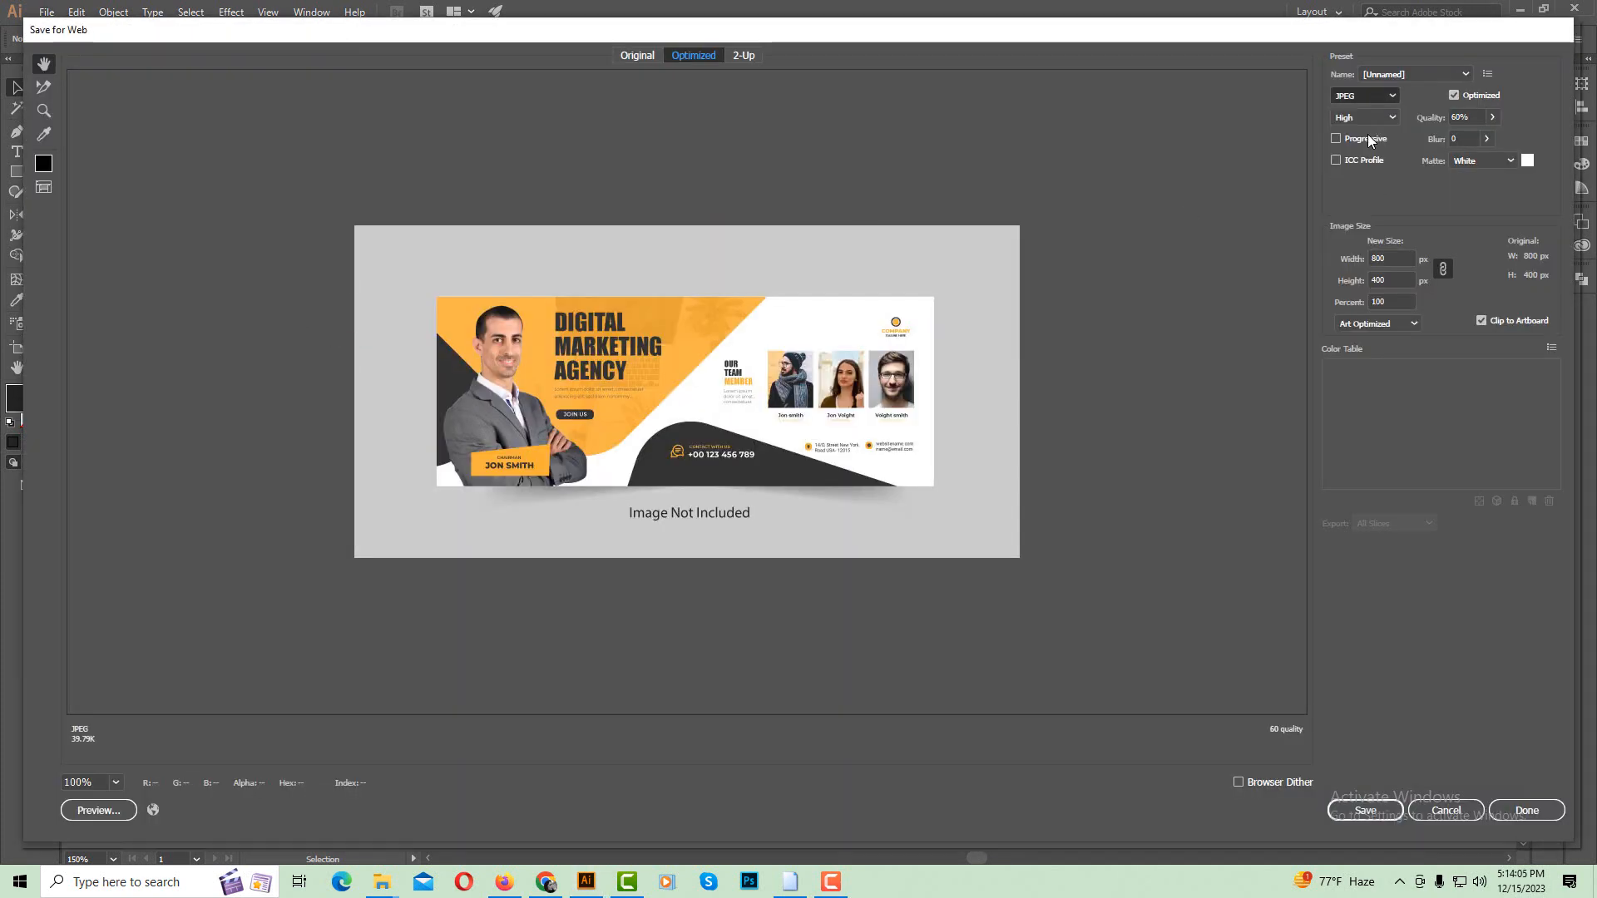
pyautogui.click(1398, 280)
pyautogui.click(1349, 259)
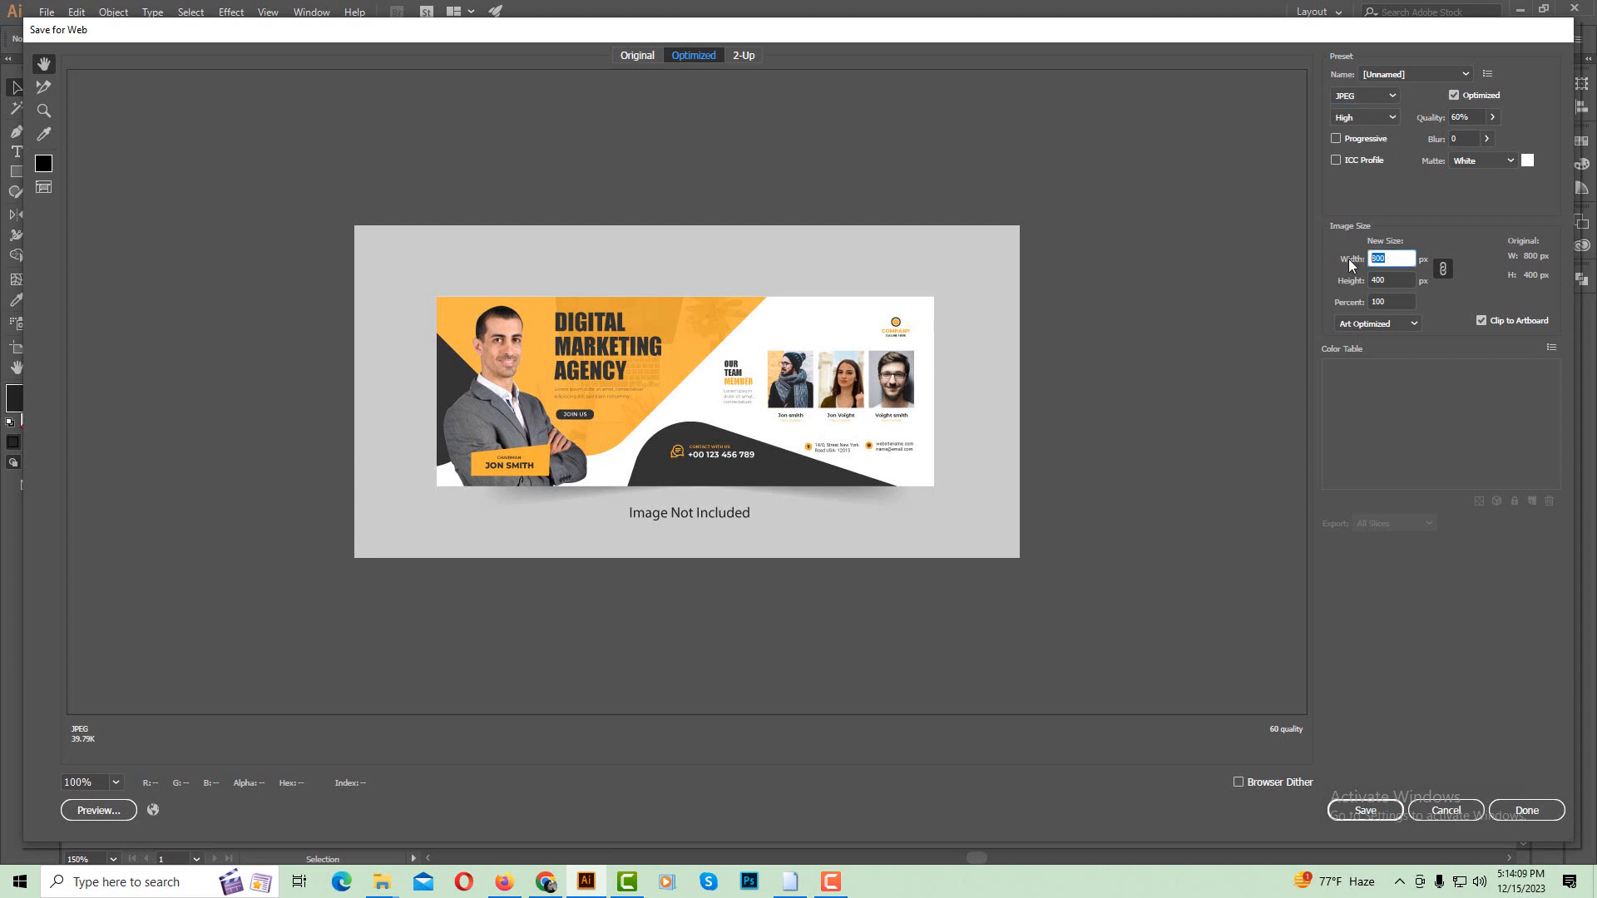
pyautogui.click(1329, 286)
pyautogui.write('2000')
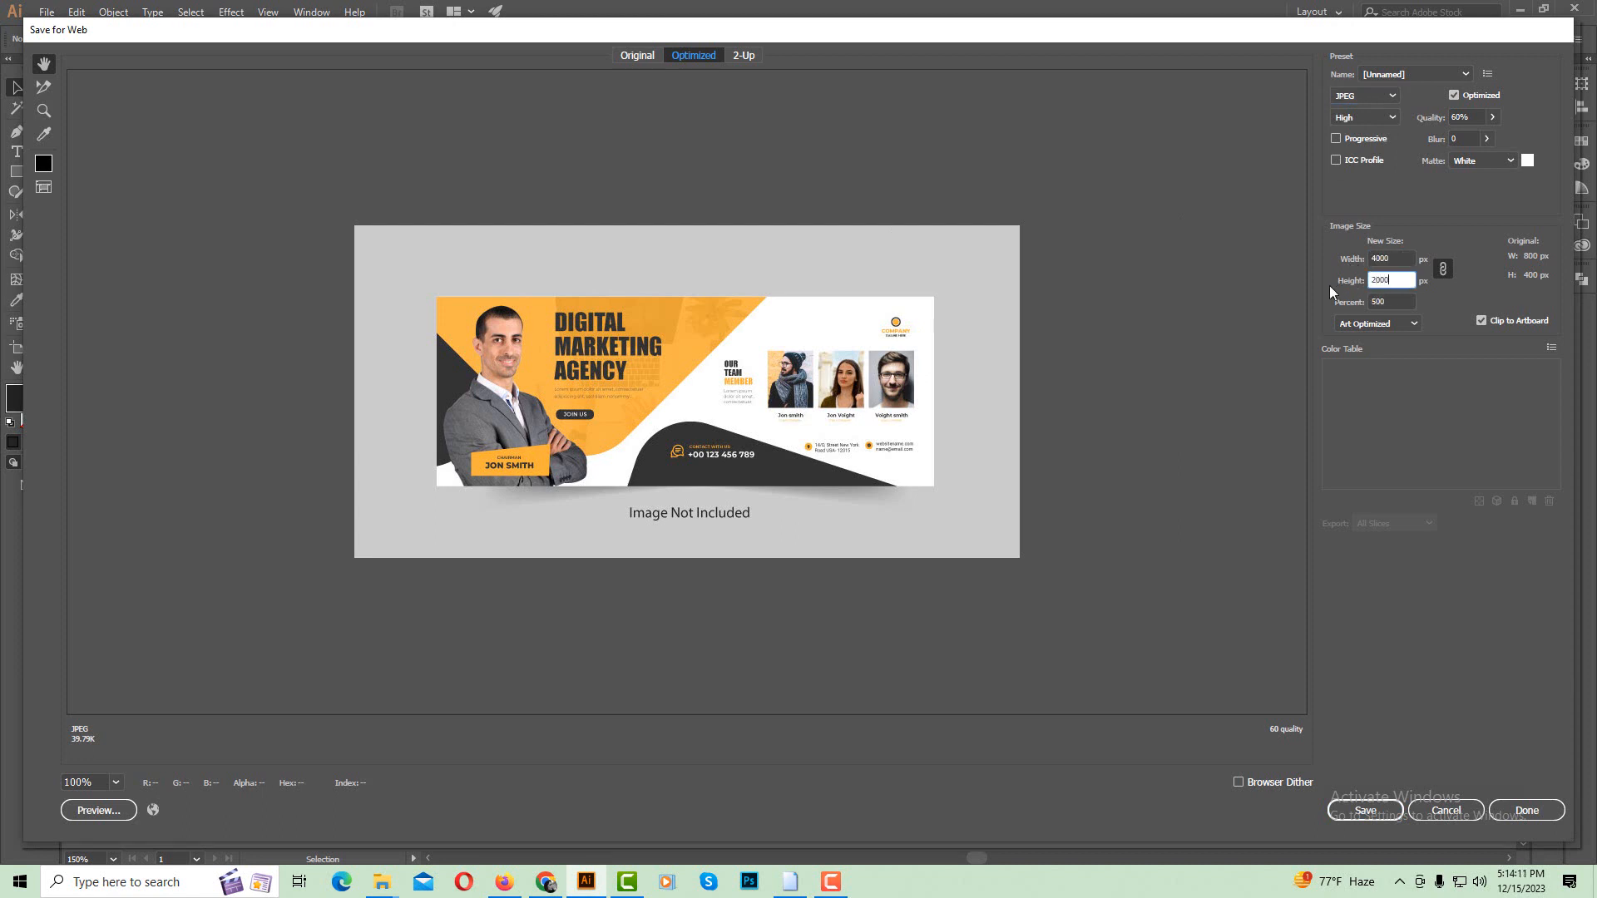
# Save the JPEG as 01 in the Freepik folder inside the 000 folder on the Desktop.
pyautogui.click(1375, 811)
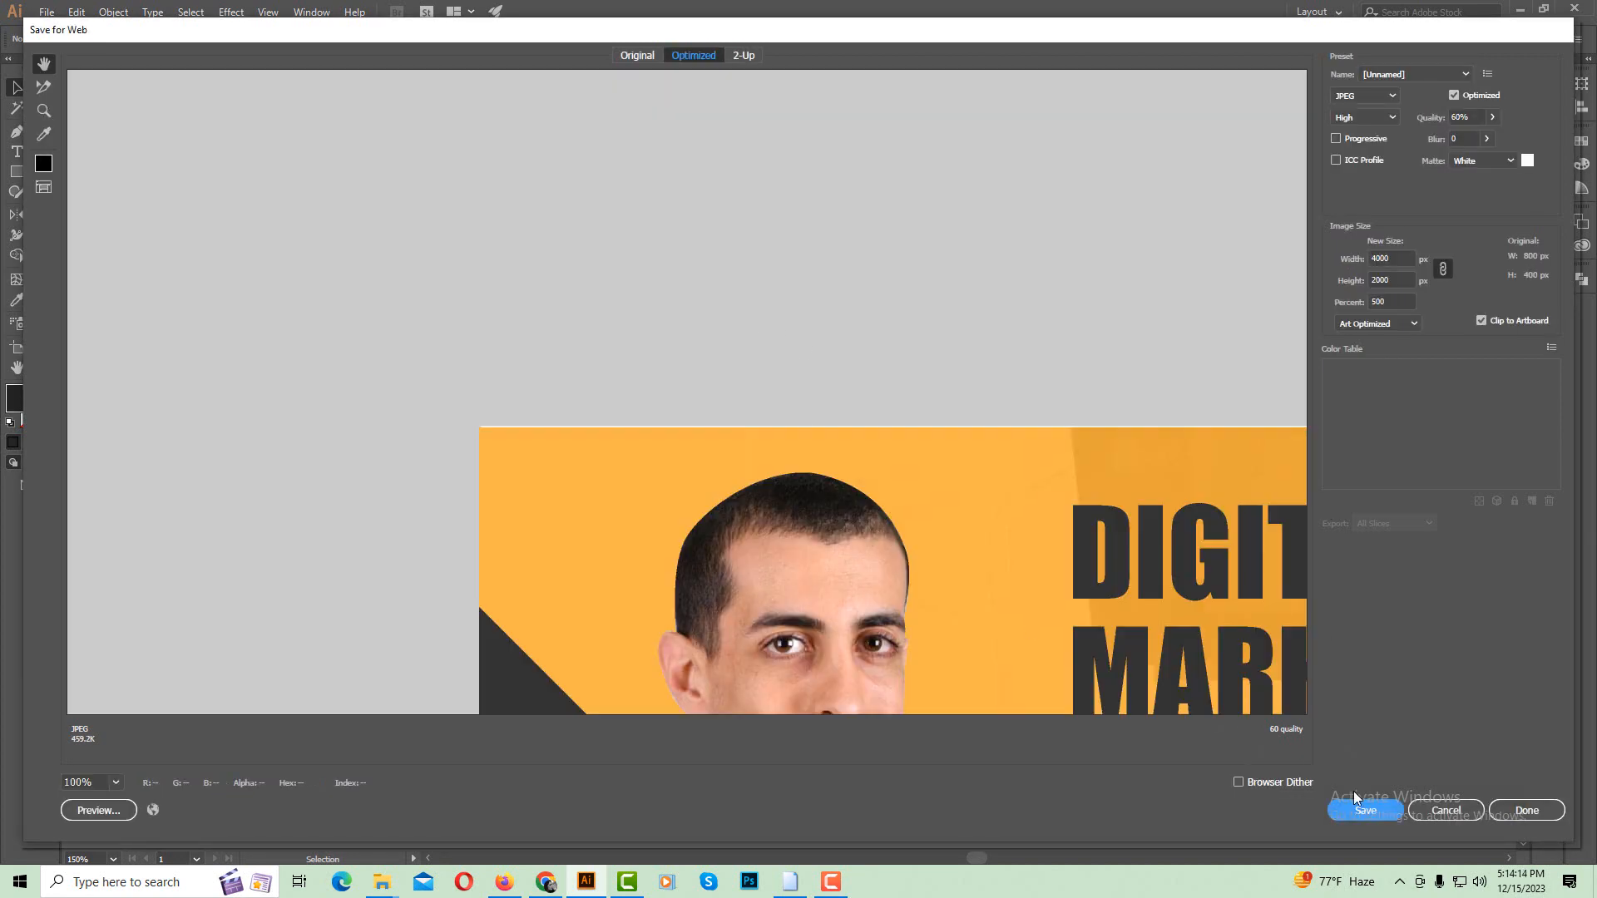
pyautogui.click(1357, 809)
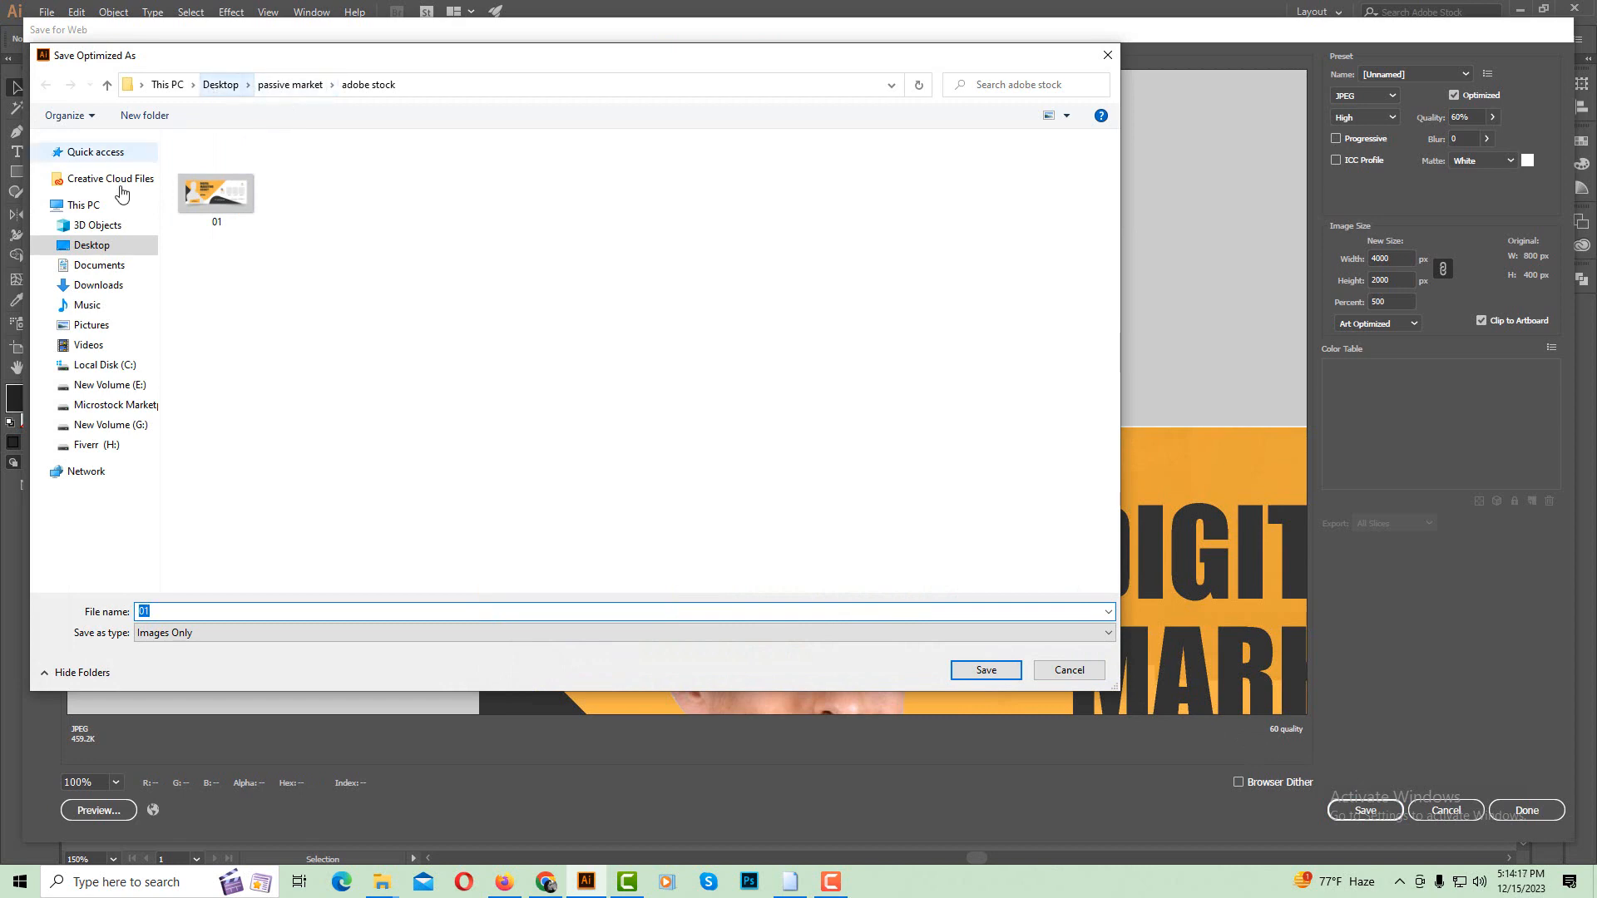
pyautogui.click(92, 244)
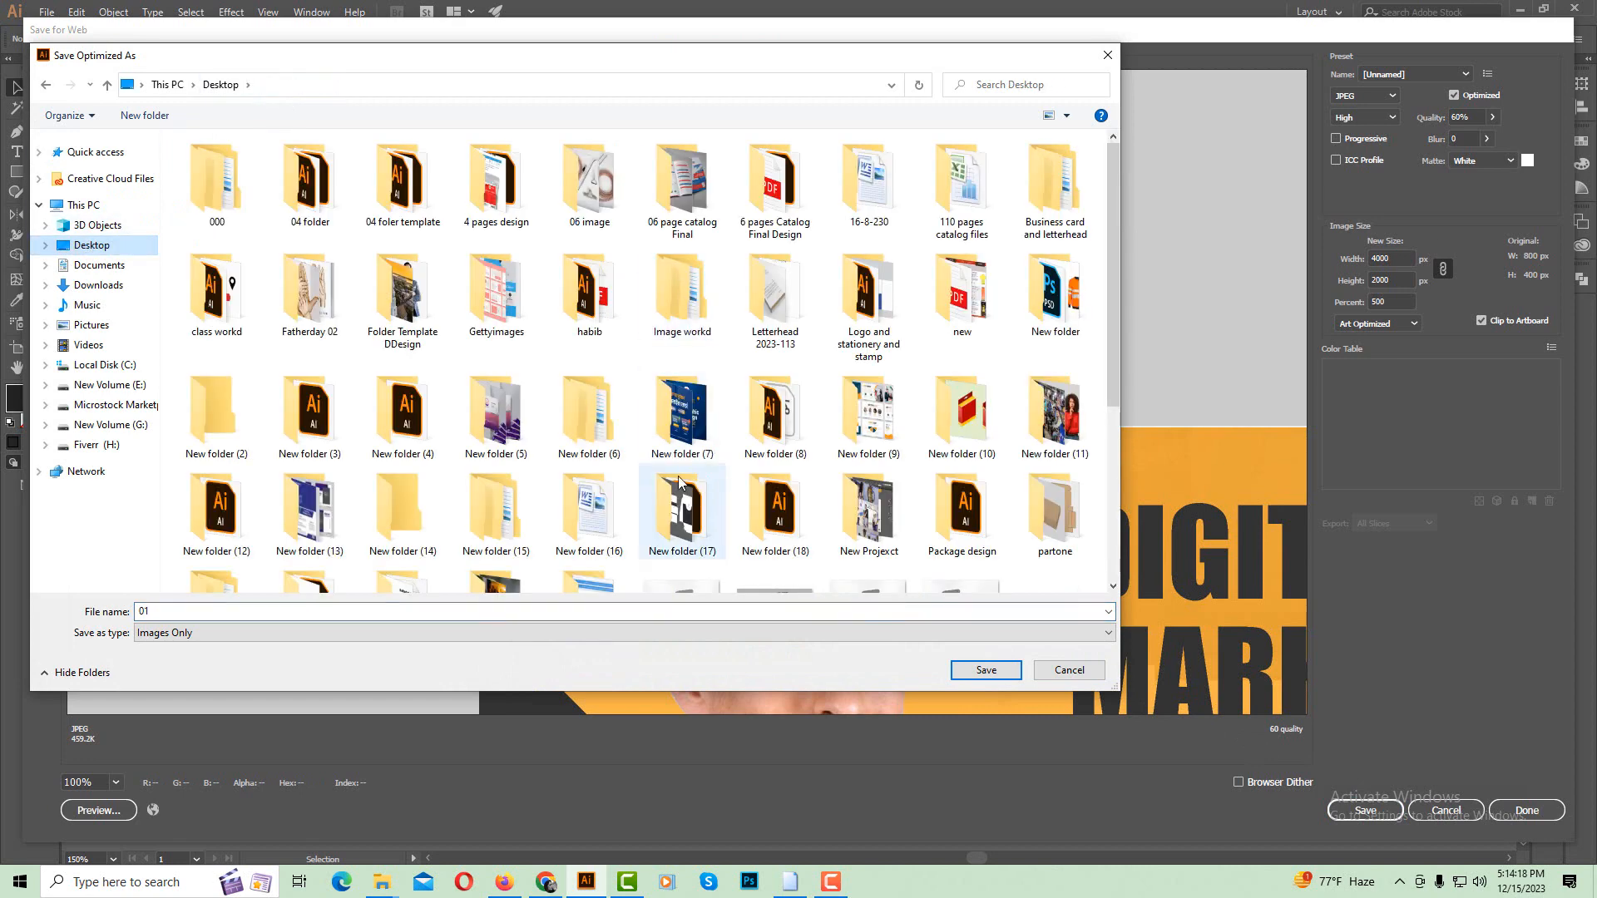
pyautogui.doubleClick(237, 196)
pyautogui.click(235, 186)
pyautogui.doubleClick(236, 185)
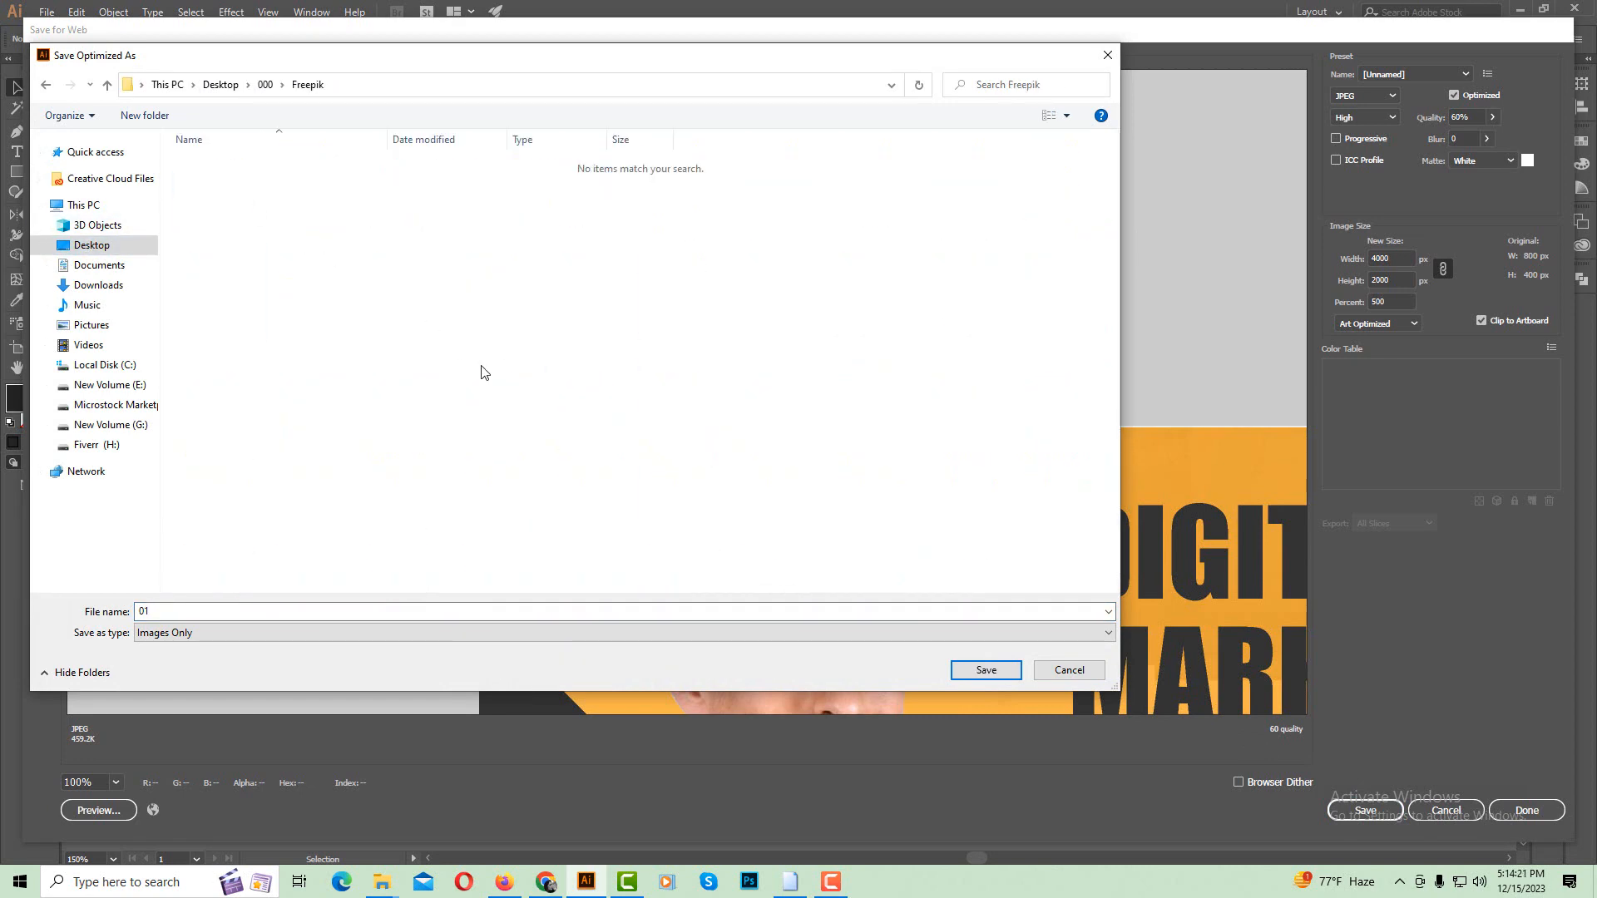
pyautogui.click(985, 670)
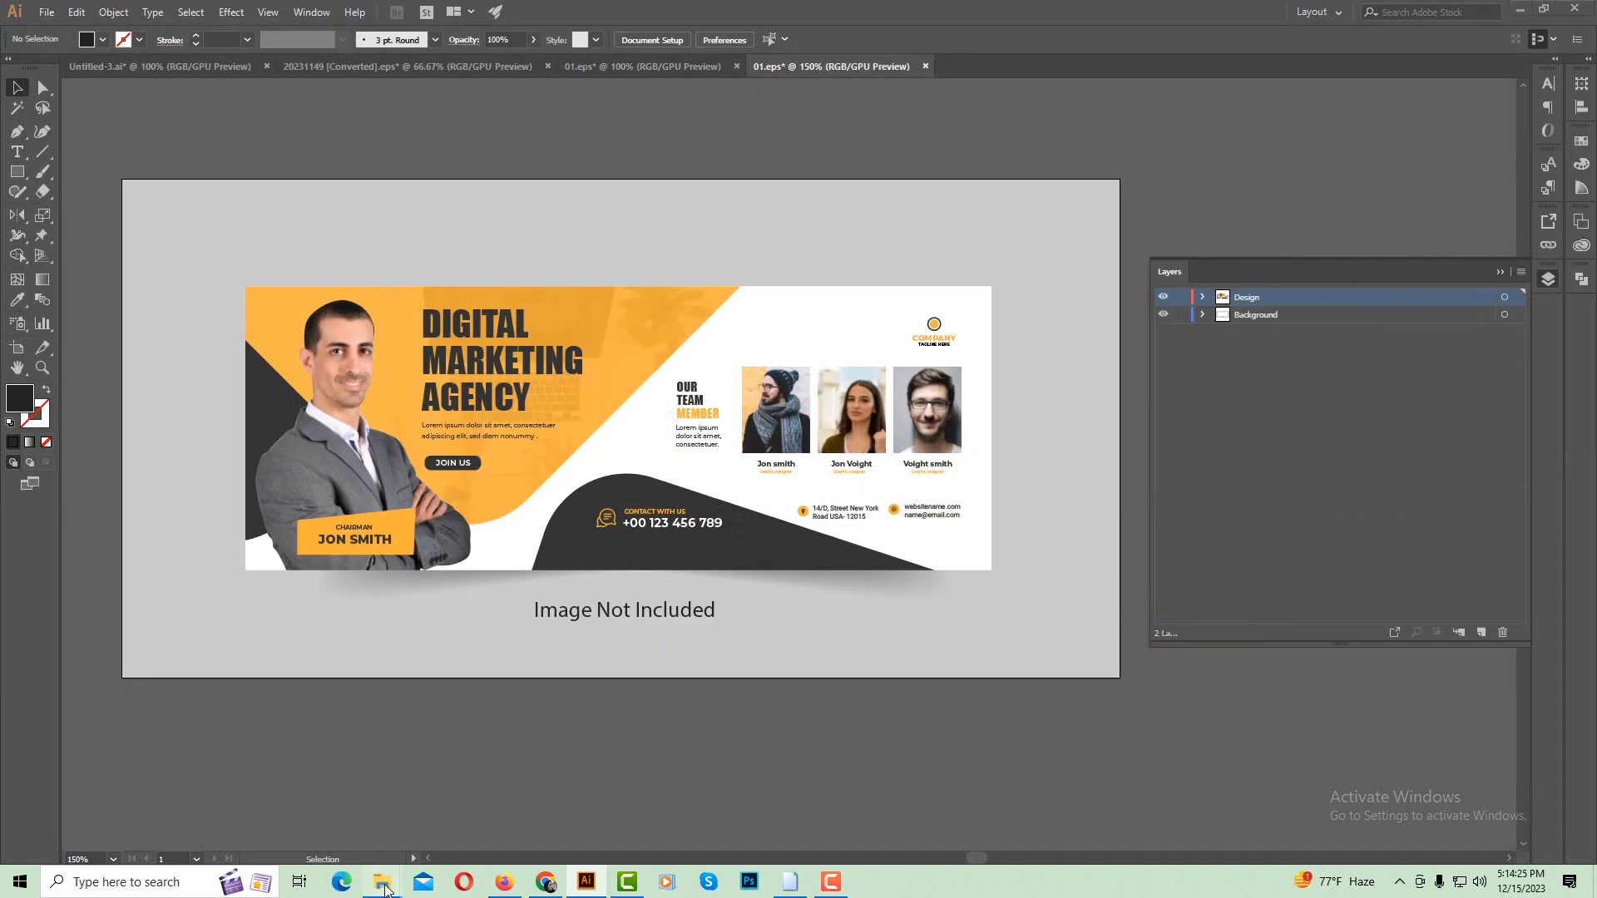
# Switch to File Explorer, check the exported 01.jpg in the 000 > Freepik folder, and close the preview.
pyautogui.moveTo(383, 882)
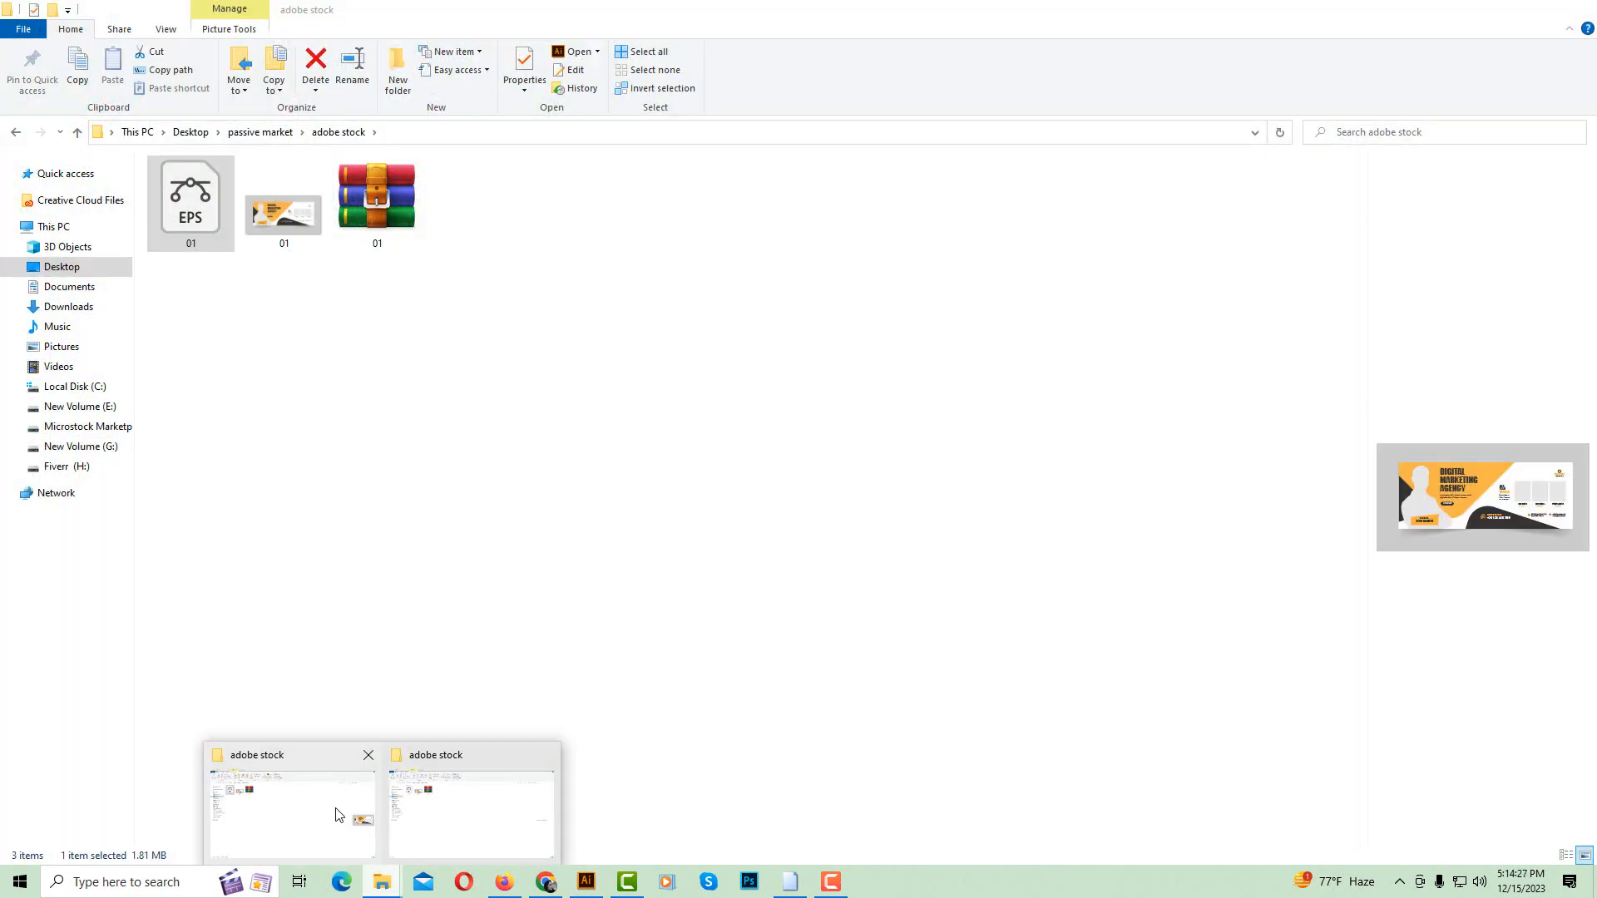
pyautogui.click(337, 813)
pyautogui.click(65, 268)
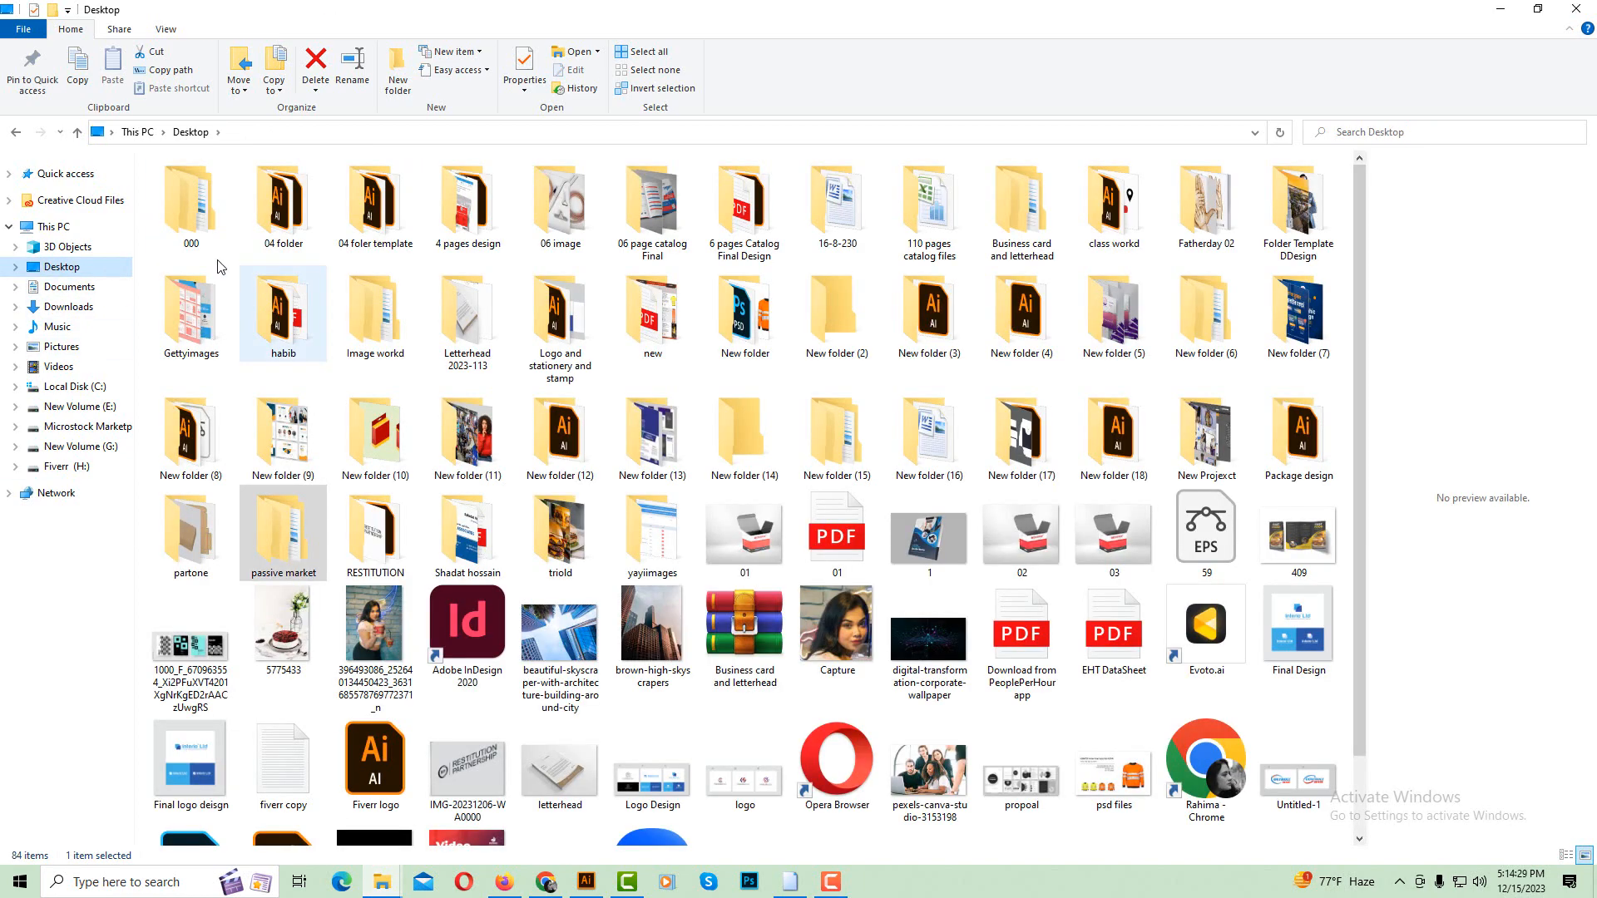
pyautogui.doubleClick(198, 208)
pyautogui.doubleClick(215, 209)
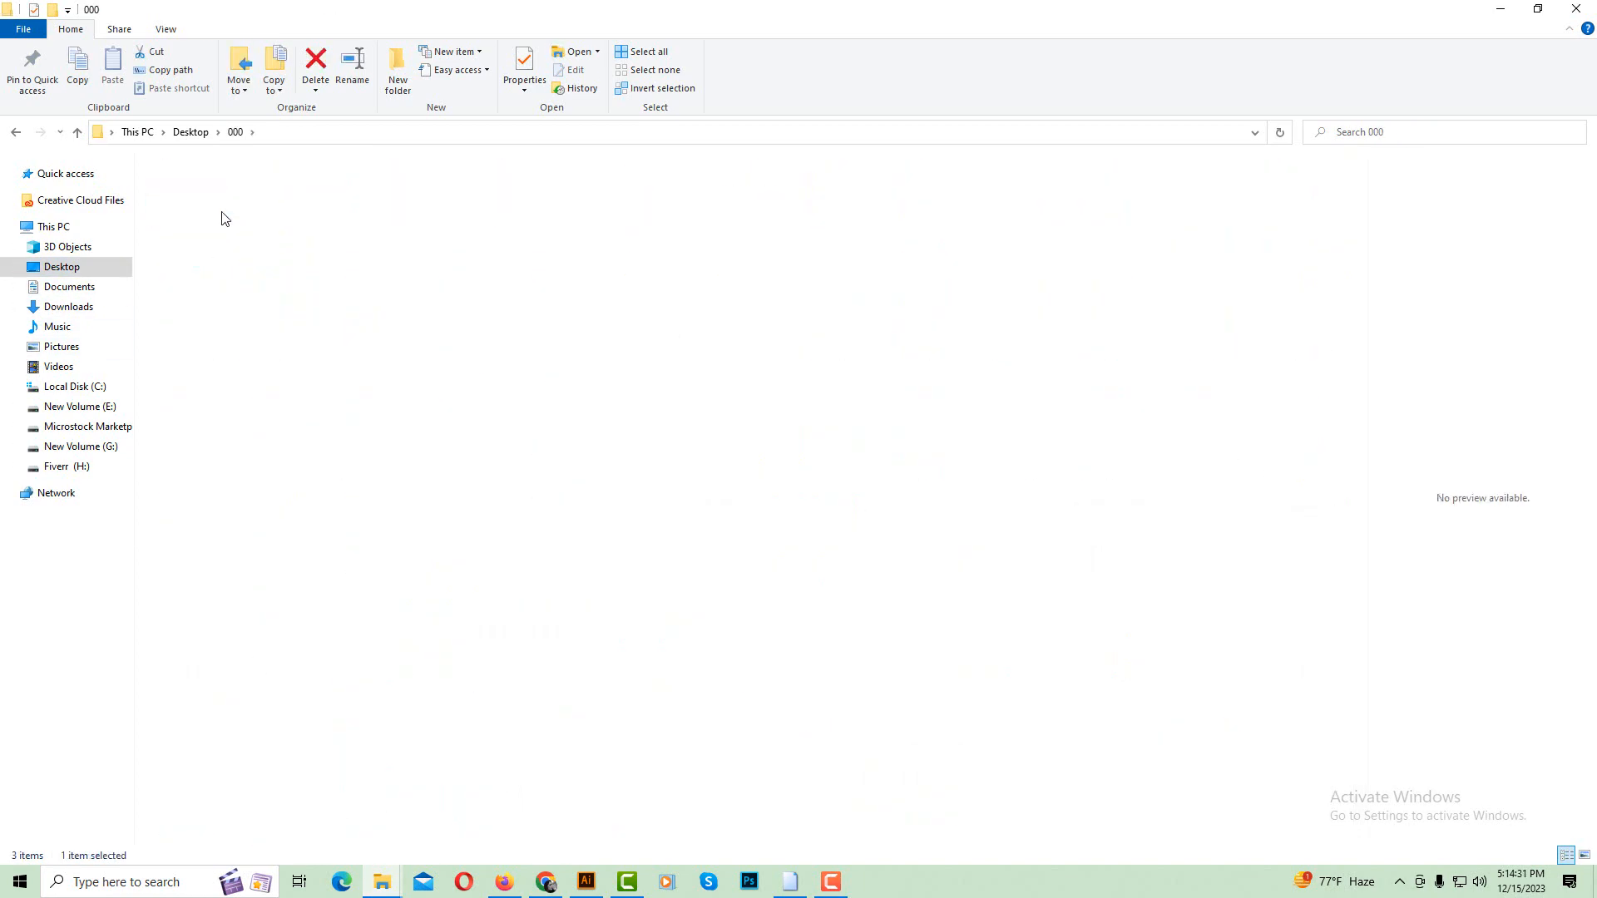
pyautogui.click(271, 212)
pyautogui.press('Return')
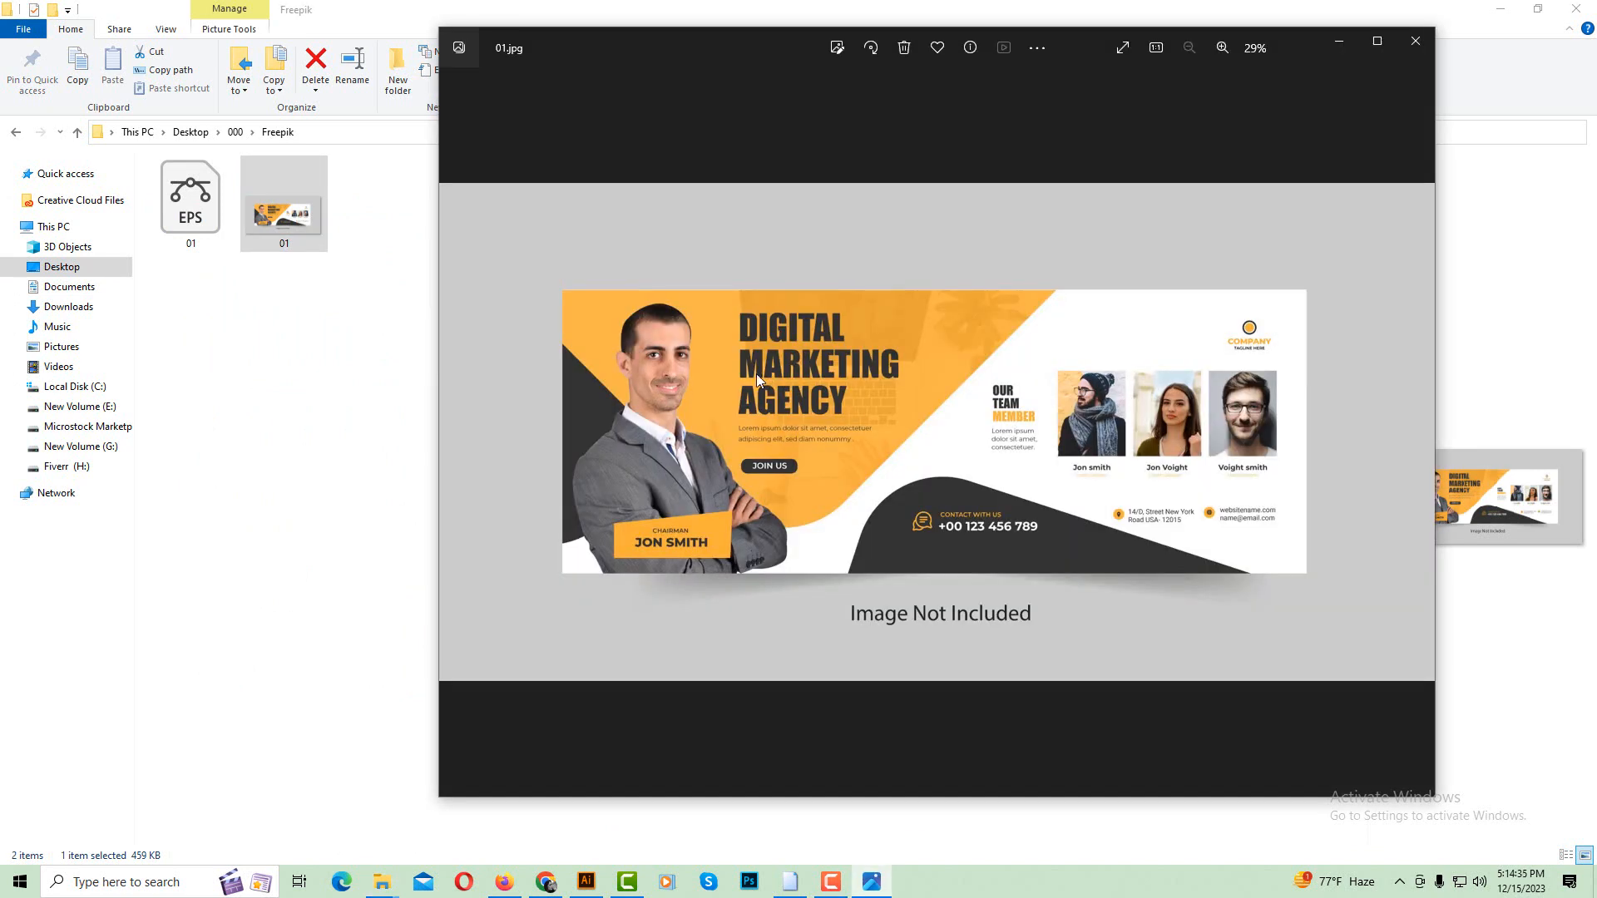
pyautogui.click(1415, 40)
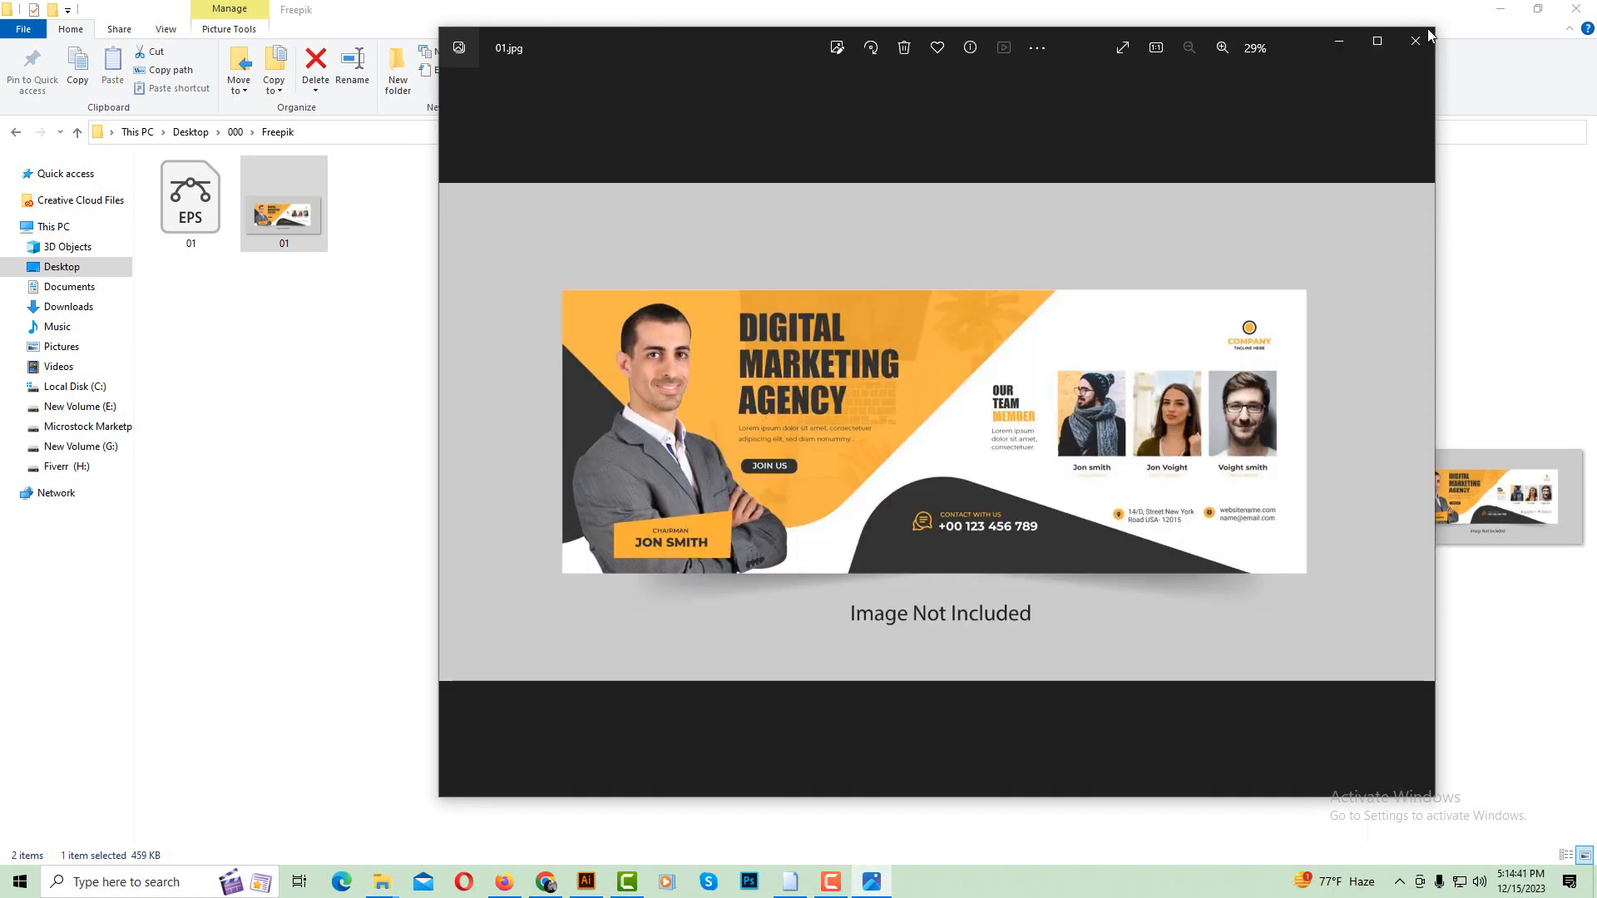
pyautogui.click(1430, 35)
pyautogui.click(720, 449)
# Switch back to Illustrator and expand the Design layer's group and the three team photo clip groups.
pyautogui.click(586, 882)
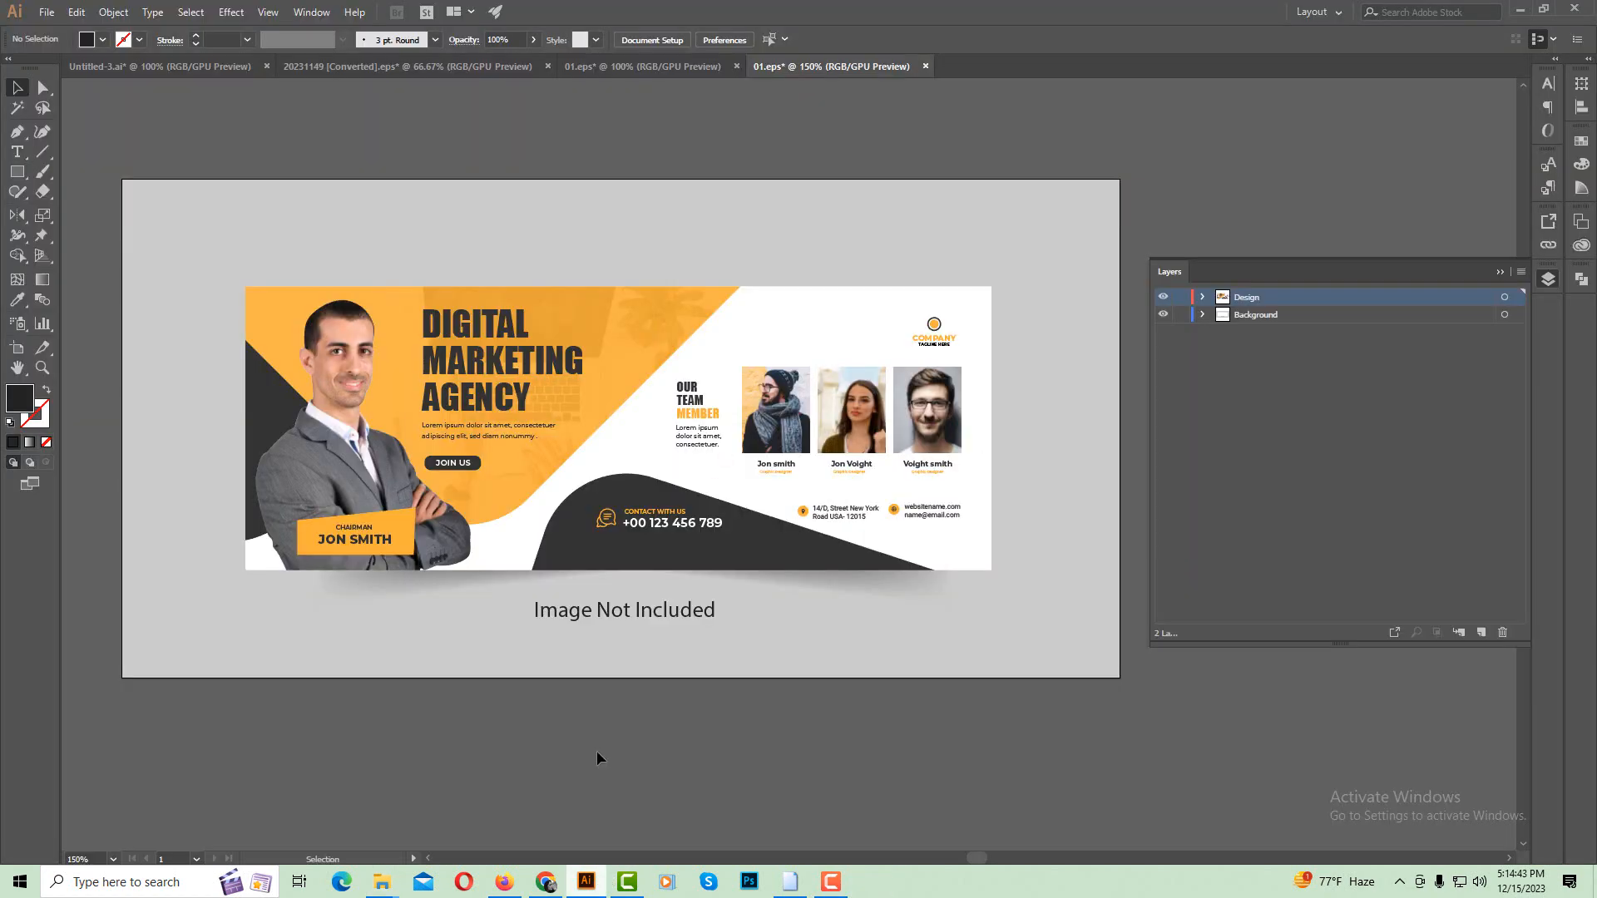
pyautogui.click(1202, 297)
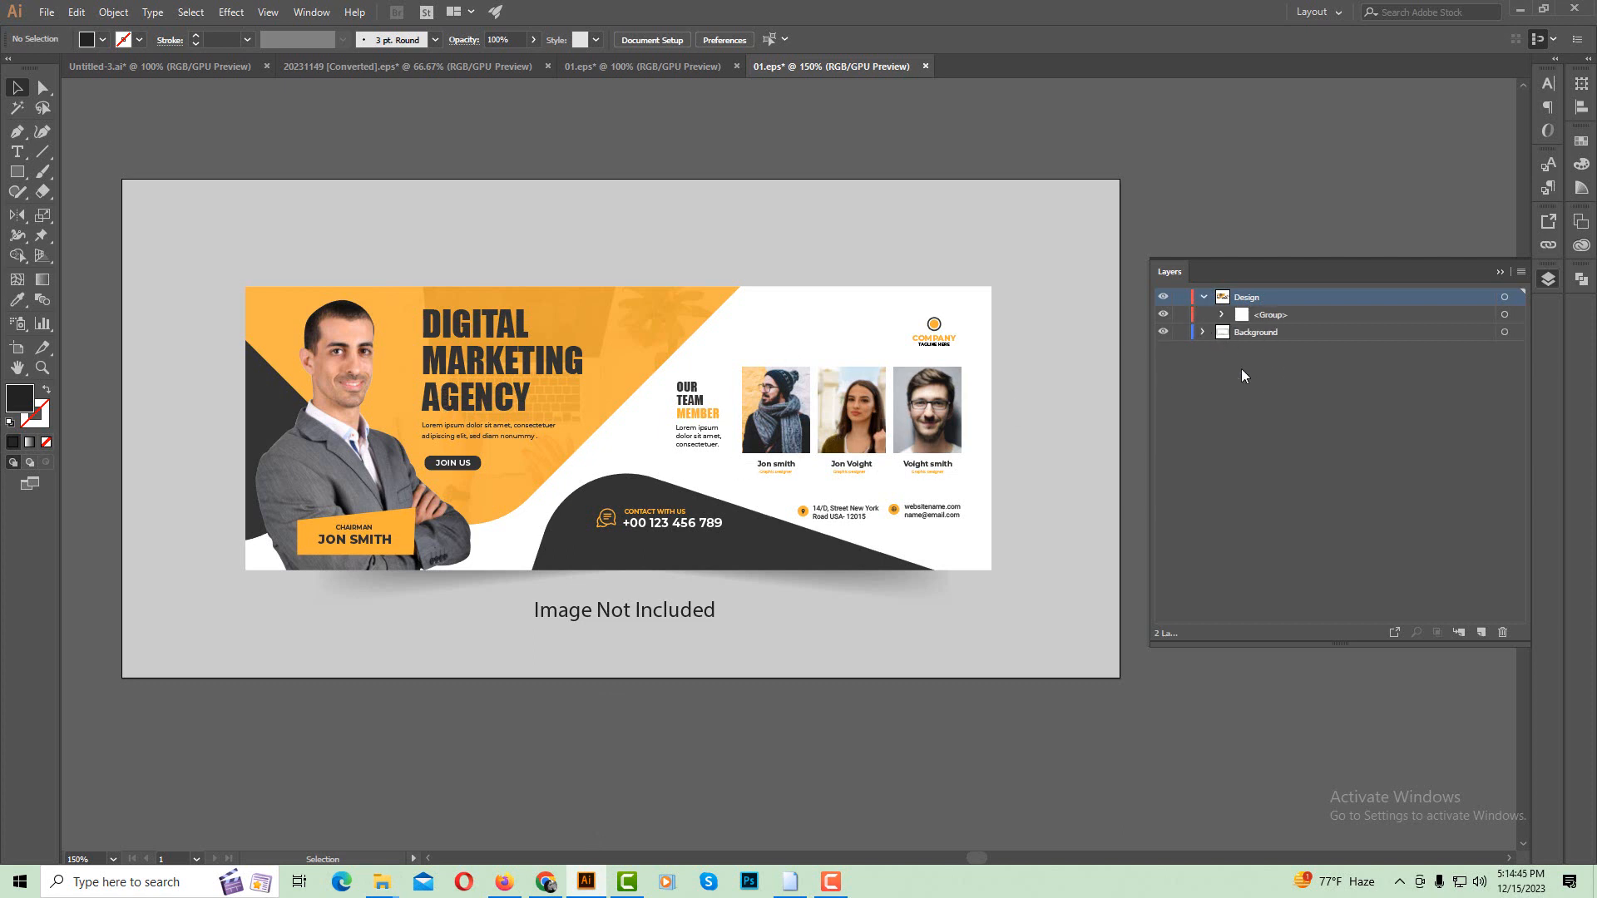
pyautogui.click(1222, 314)
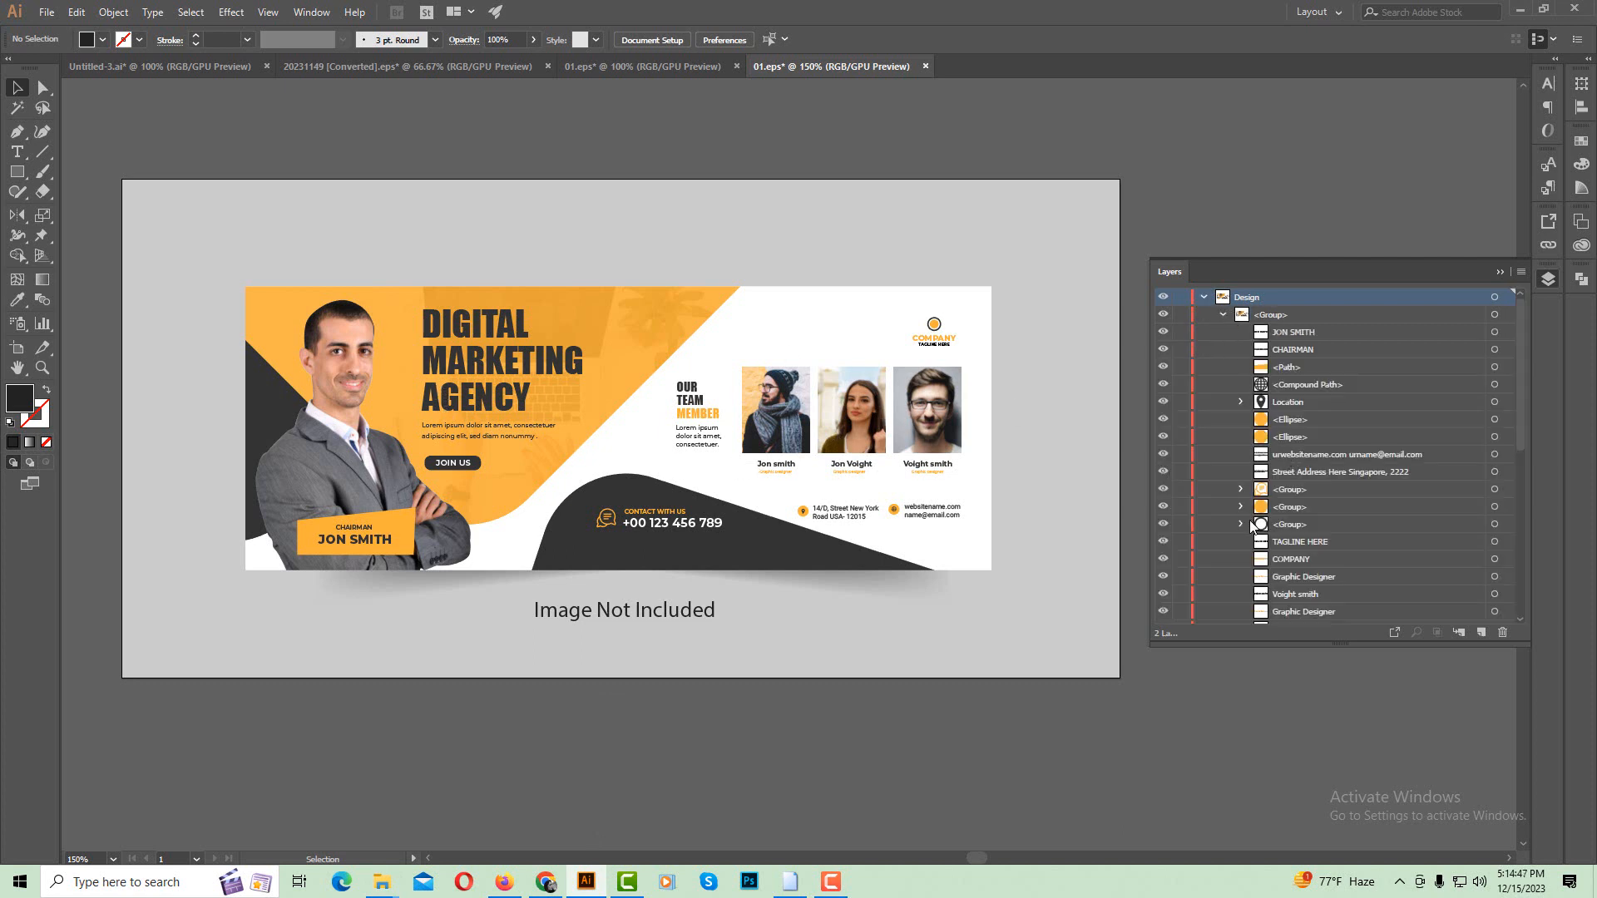
pyautogui.scroll(-5, 1264, 507)
pyautogui.click(1241, 505)
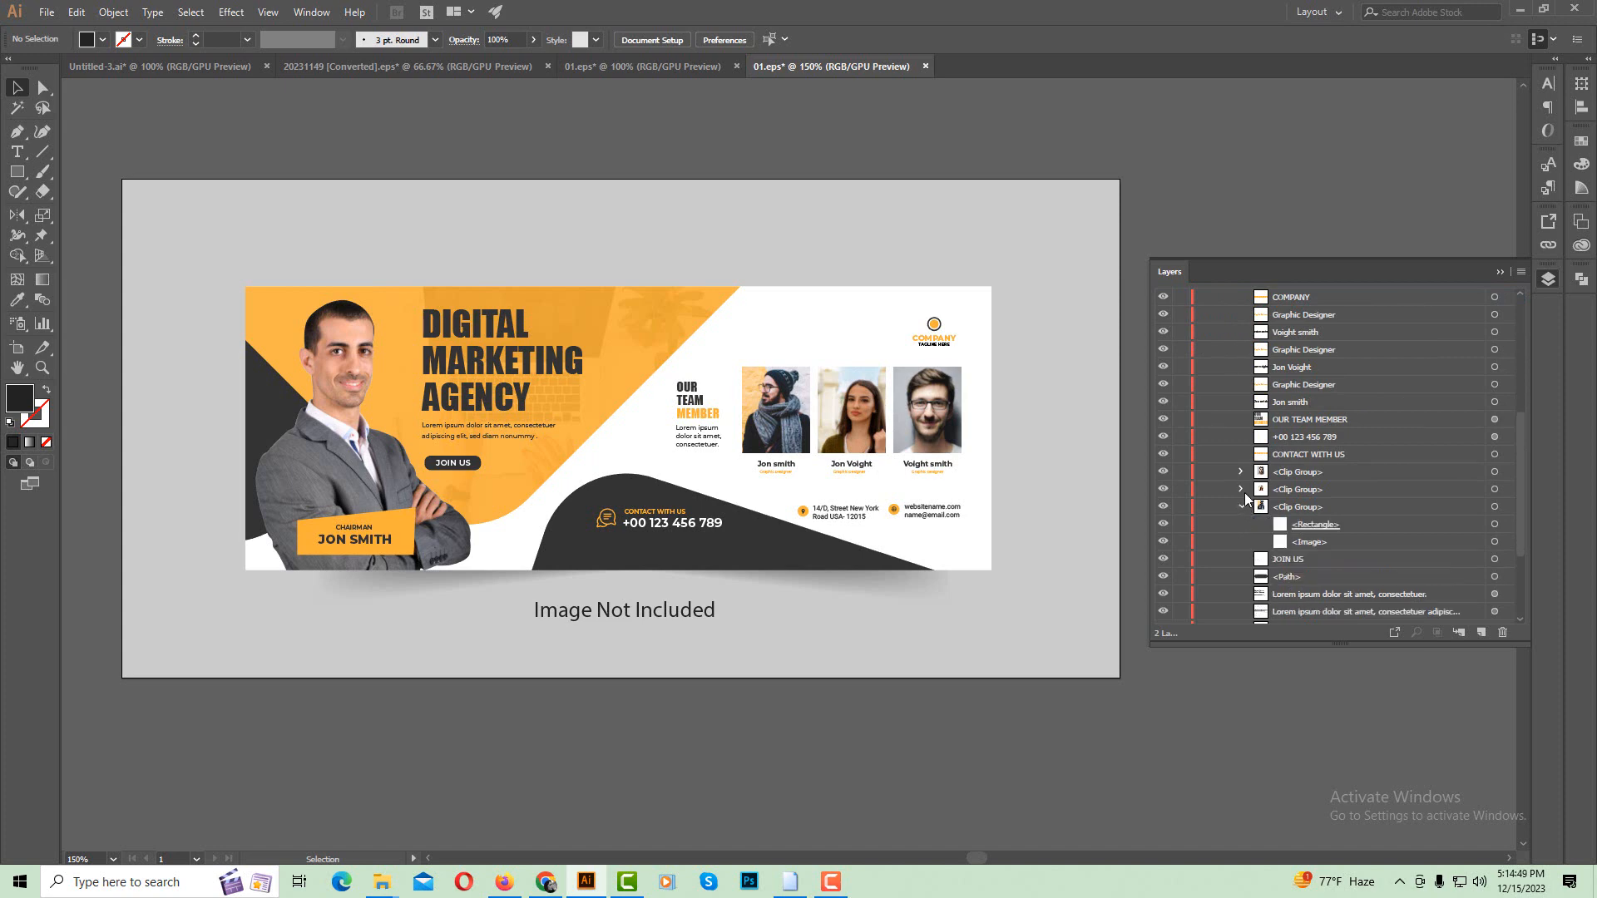
pyautogui.click(1240, 489)
pyautogui.click(1241, 471)
# Delete the image from each of the three team photo clip groups, keeping their clipping rectangles.
pyautogui.click(1311, 507)
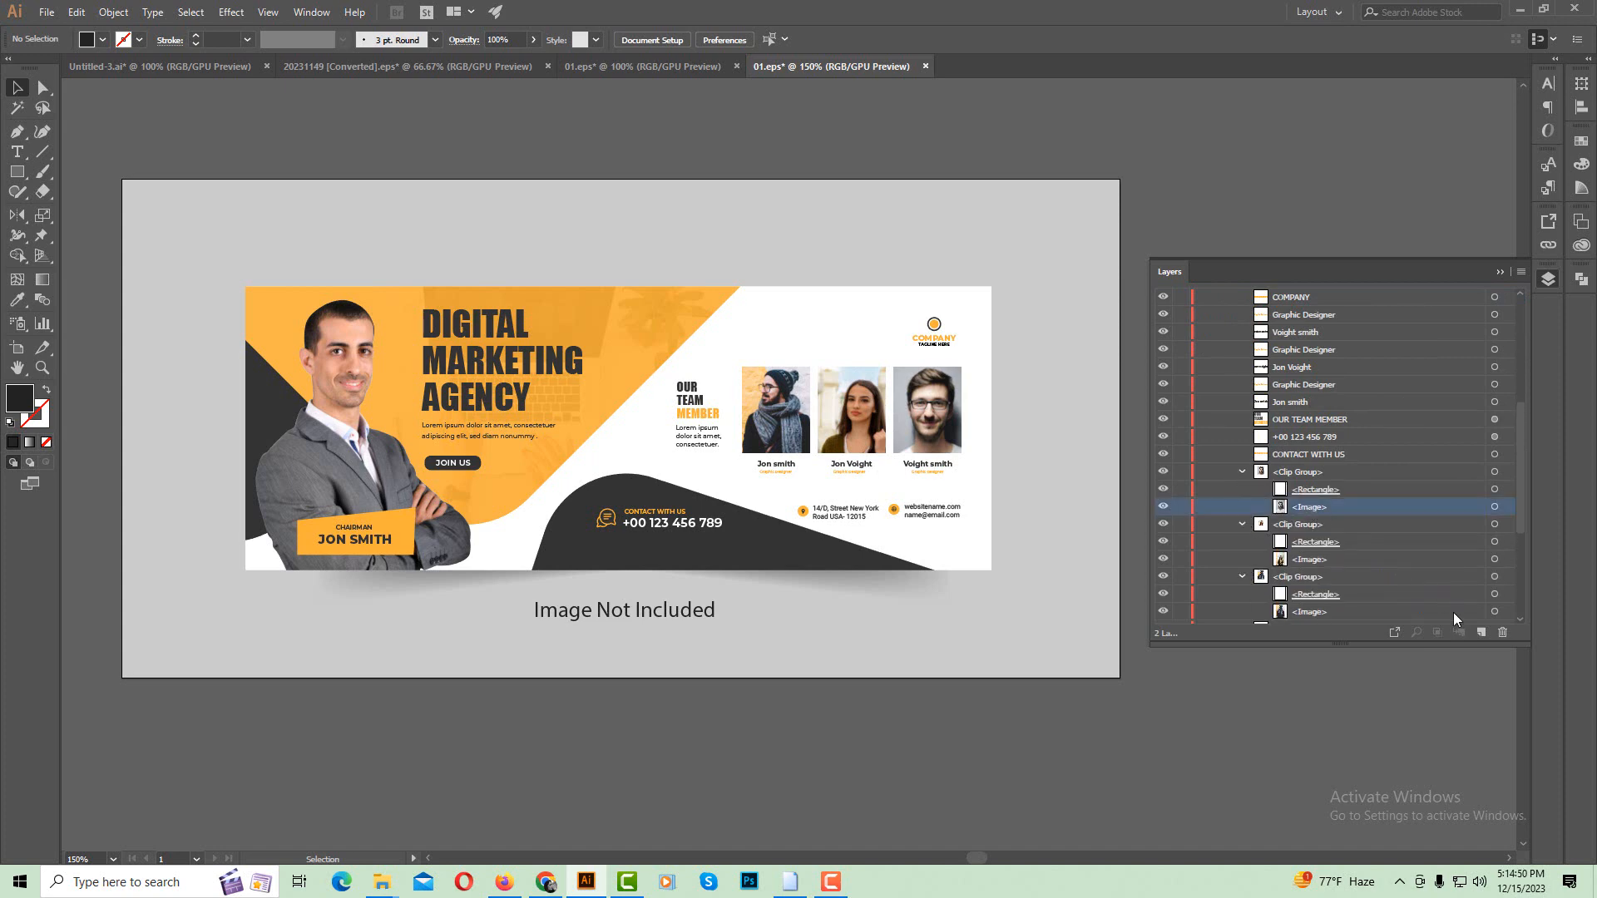
pyautogui.click(1502, 632)
pyautogui.click(1369, 542)
pyautogui.click(1502, 632)
pyautogui.click(1414, 576)
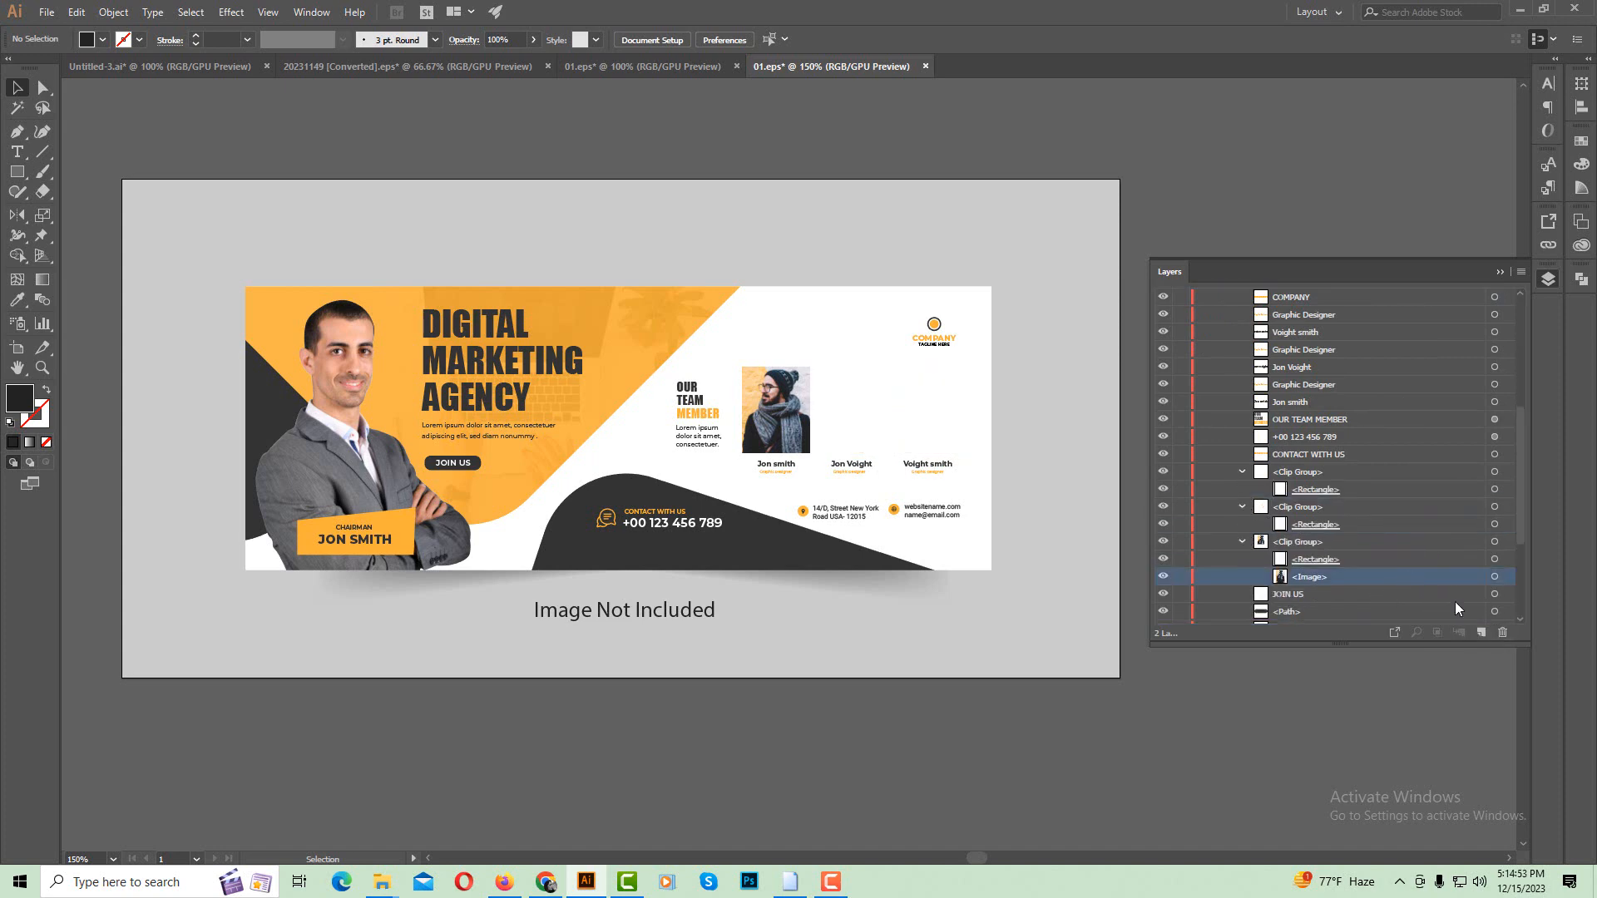
pyautogui.click(1502, 632)
# Duplicate the clipping rectangle of the rightmost team photo and fill the copy with a light gray swatch.
pyautogui.click(1409, 491)
pyautogui.click(1495, 489)
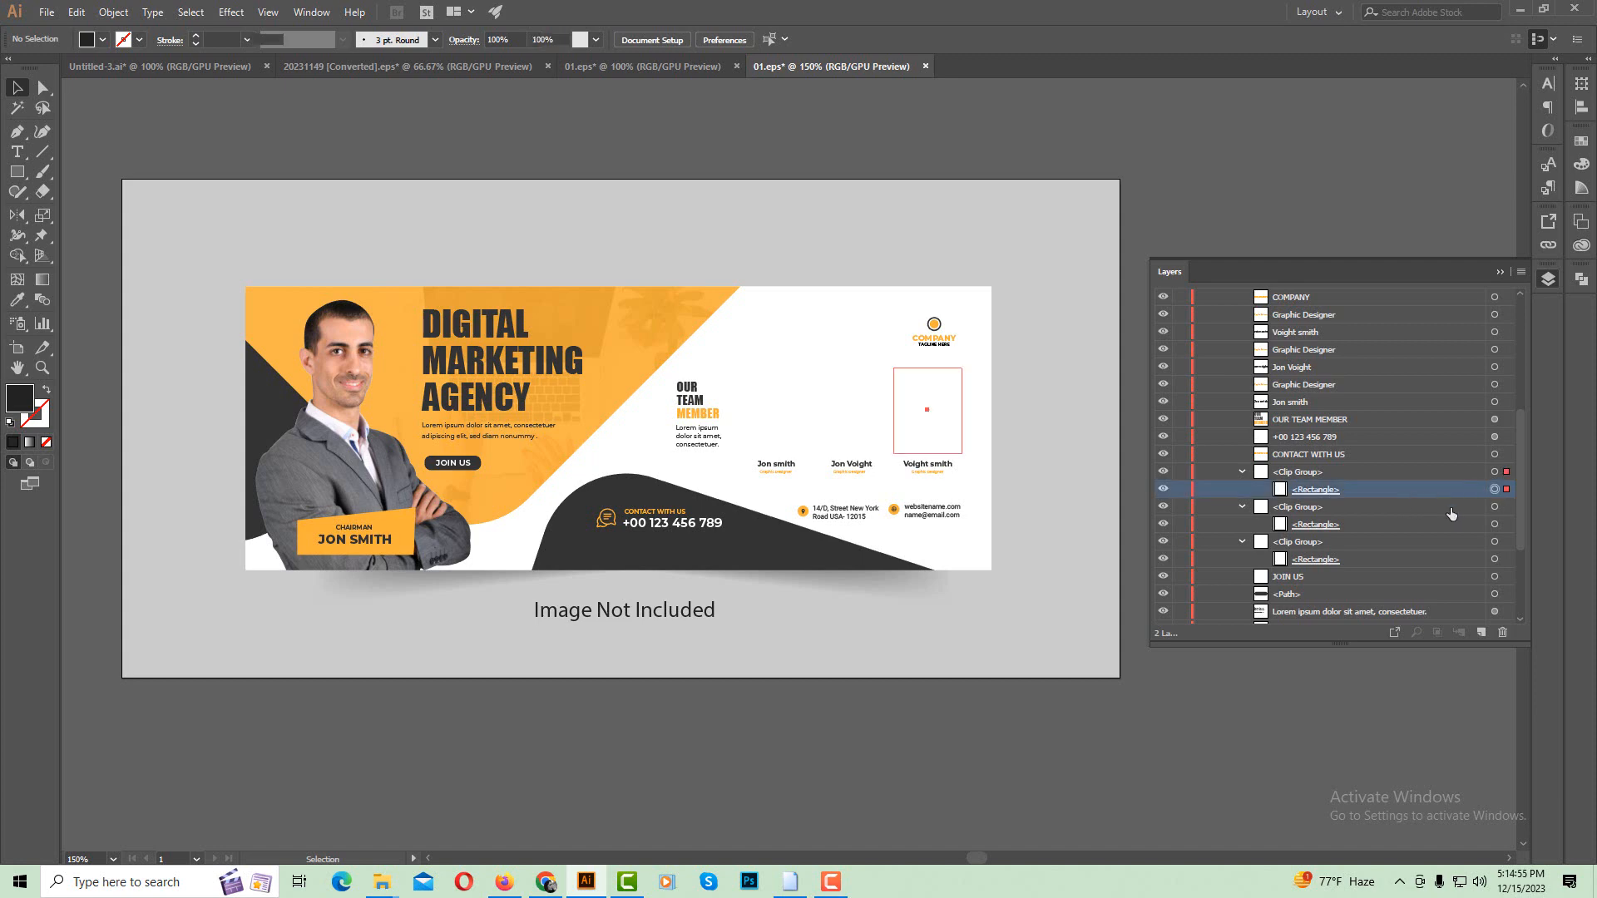
pyautogui.click(1520, 272)
pyautogui.click(1381, 313)
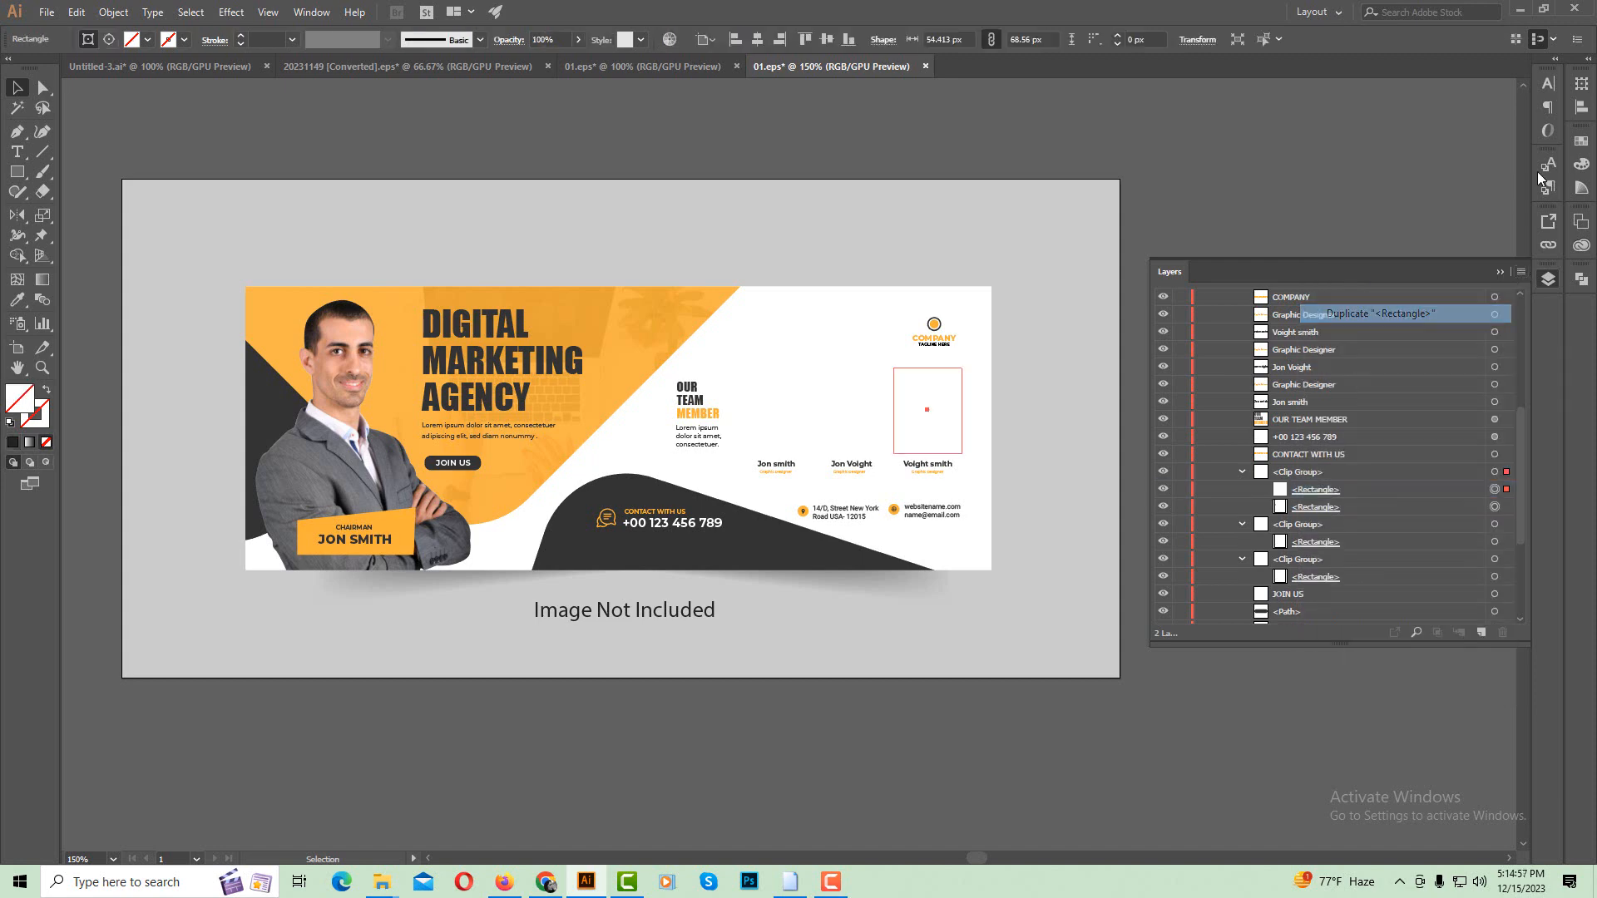
pyautogui.click(1581, 140)
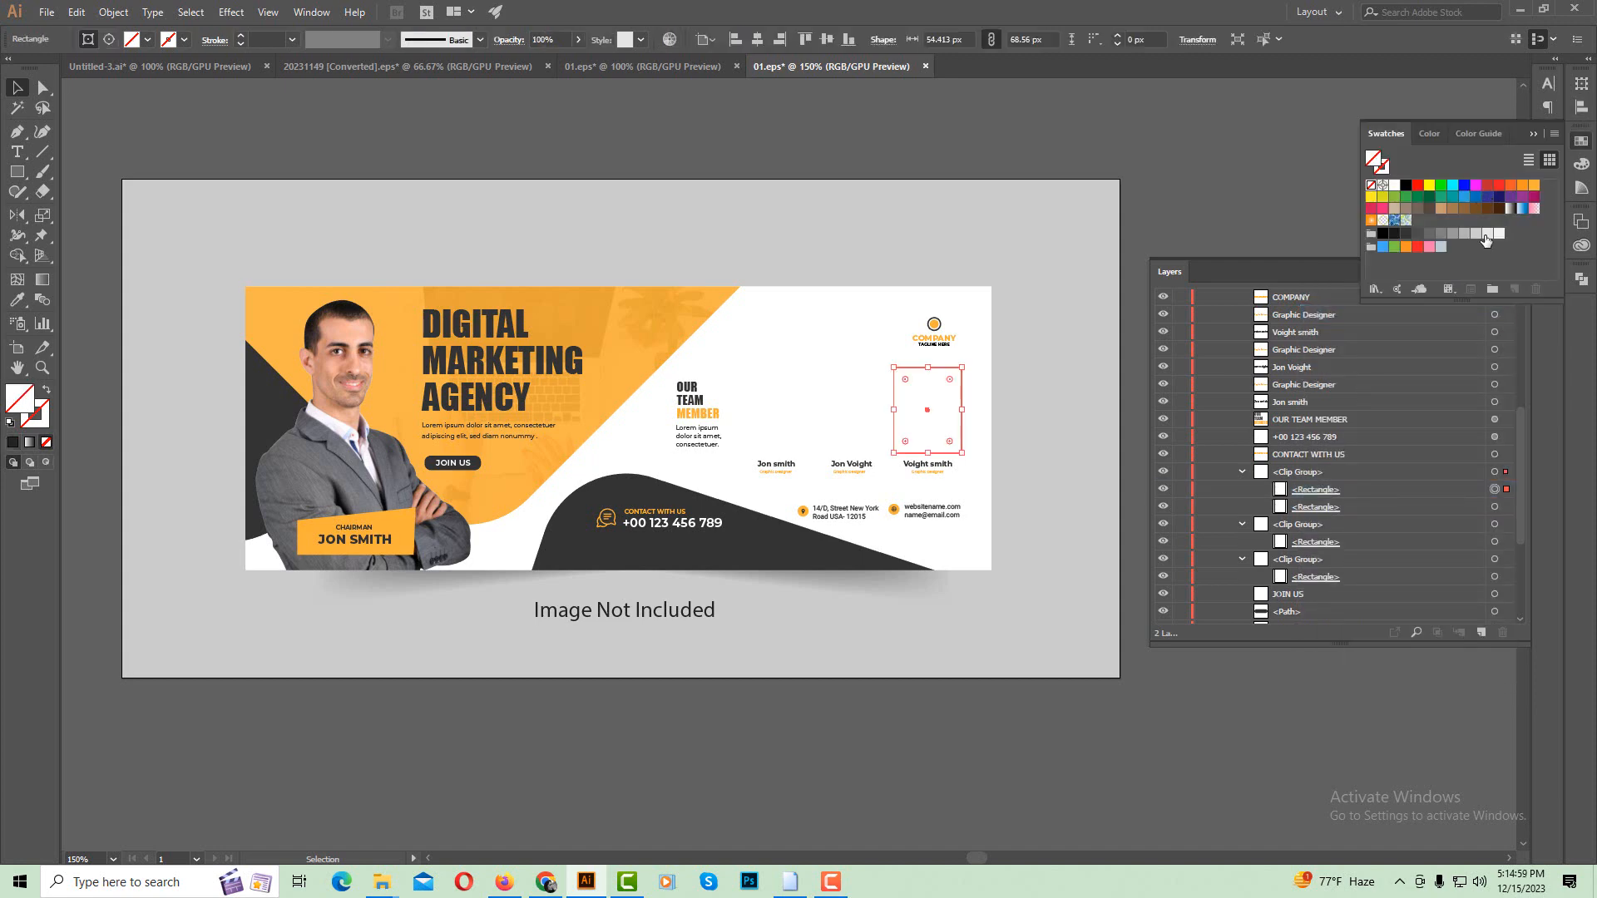
pyautogui.click(1487, 234)
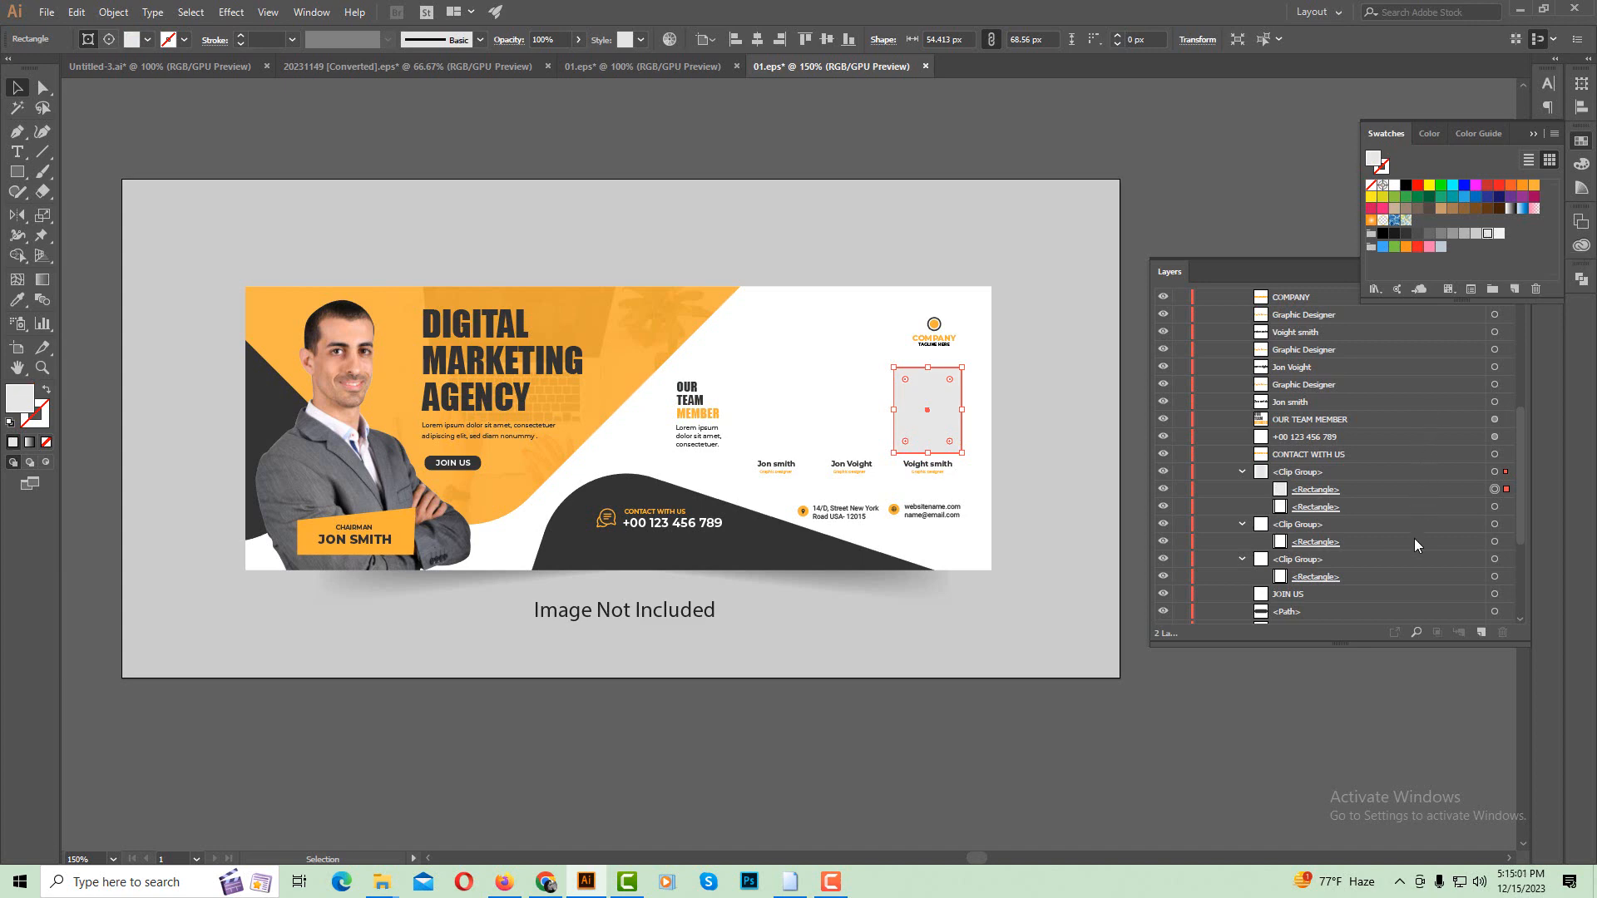
# Duplicate the middle team photo's clipping rectangle and fill the copy with the same light gray.
pyautogui.click(1414, 541)
pyautogui.click(1521, 272)
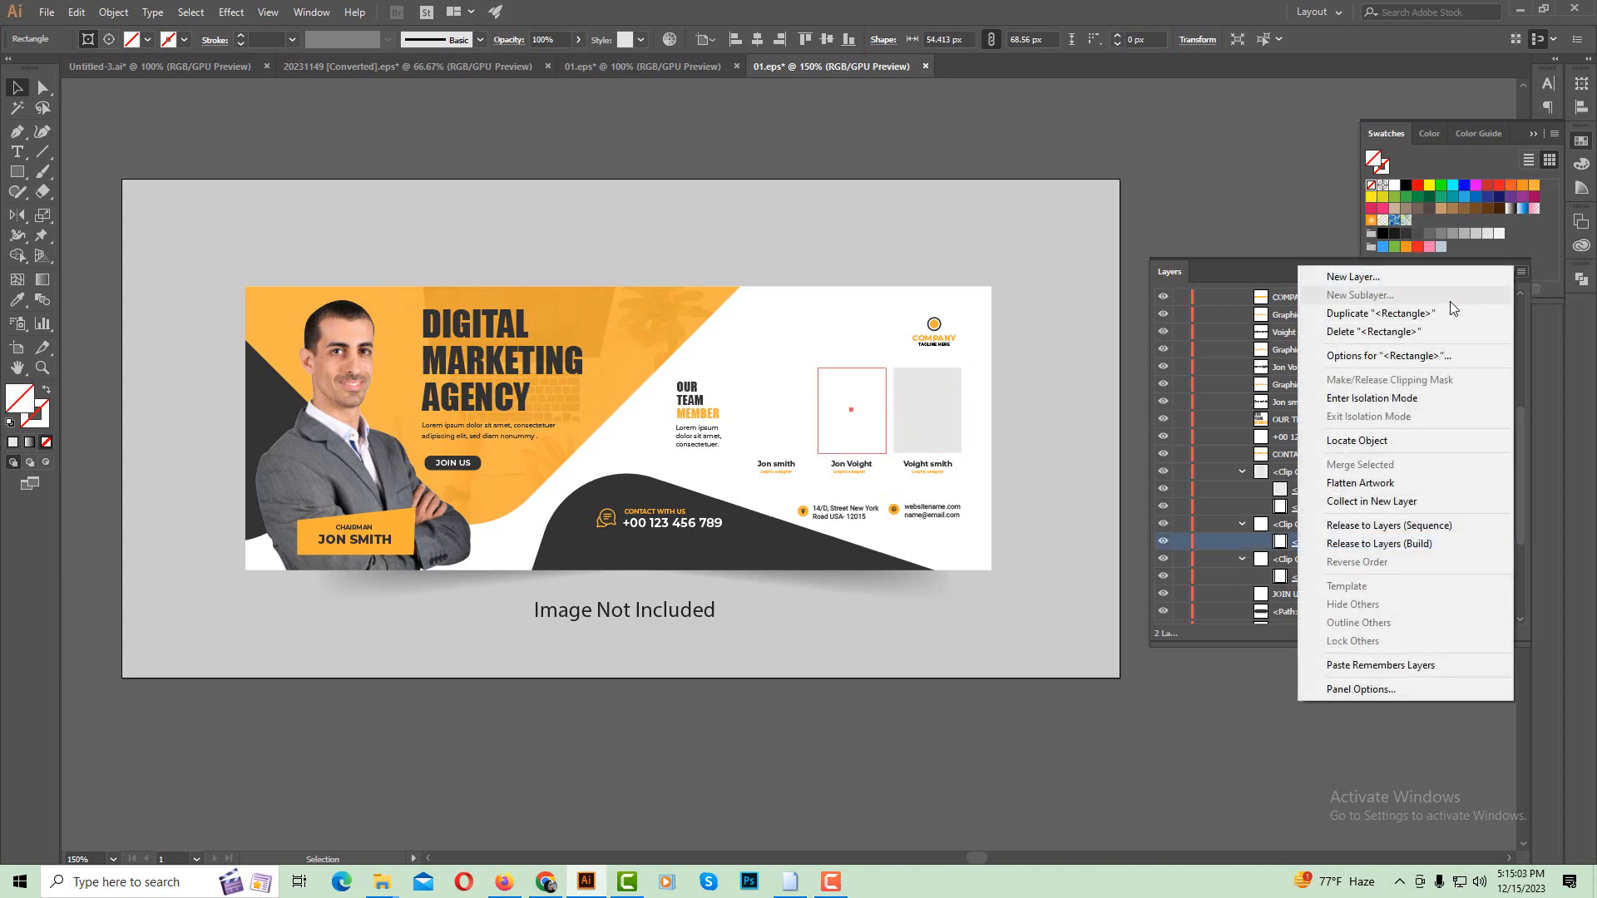
pyautogui.click(1447, 309)
pyautogui.click(1488, 236)
# Duplicate the leftmost team photo's clipping rectangle and fill the copy with the same light gray.
pyautogui.scroll(-2, 1414, 486)
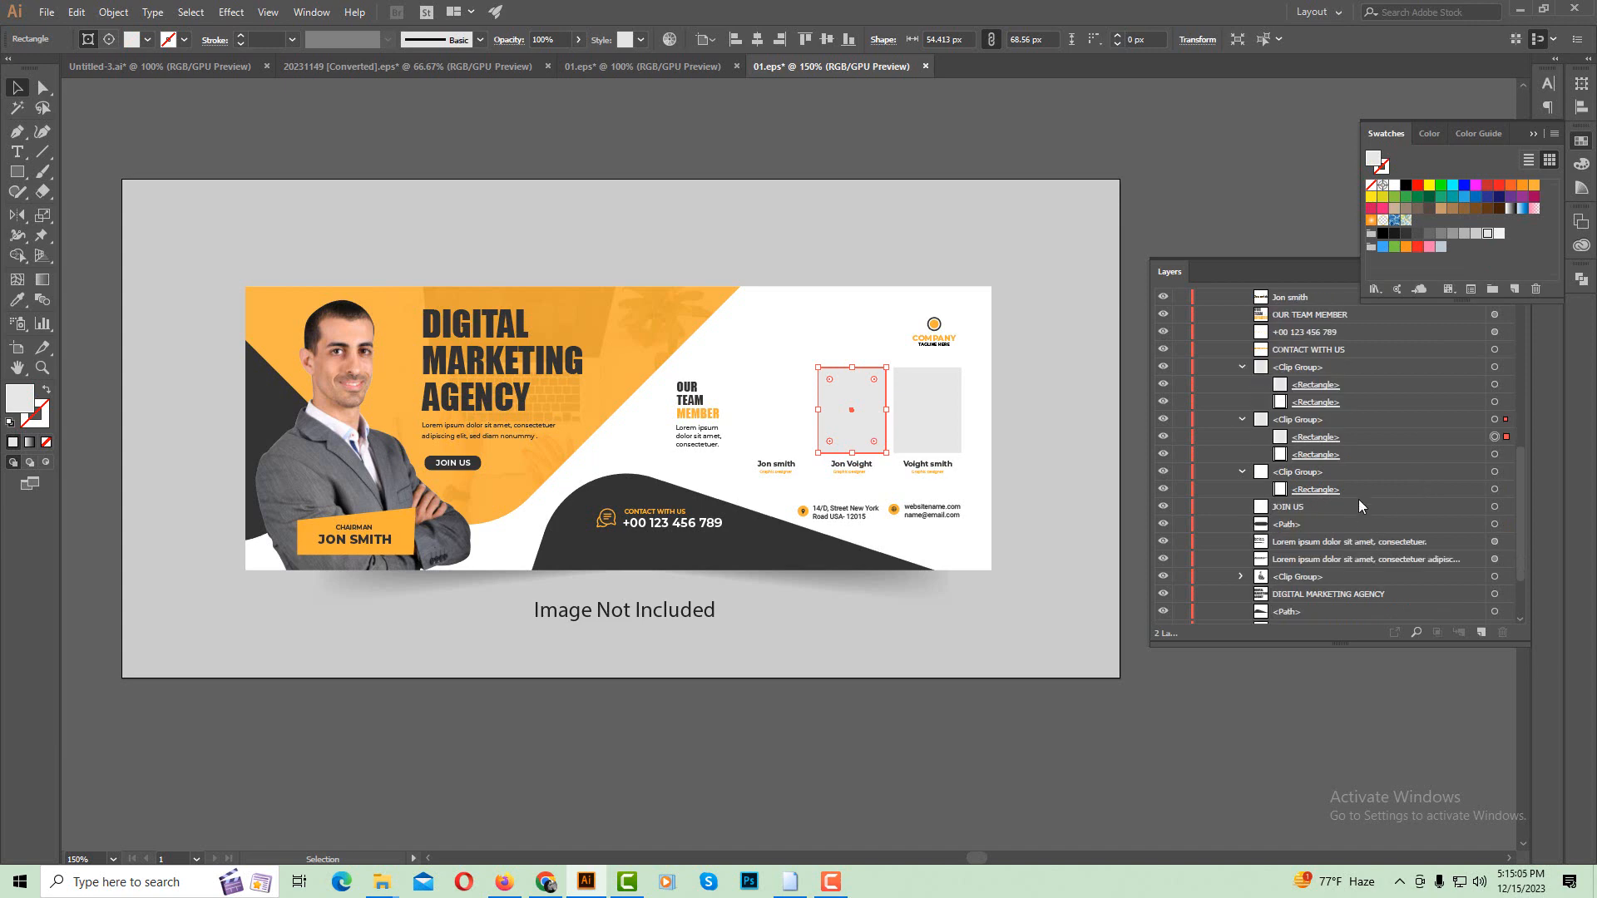
pyautogui.click(1507, 488)
pyautogui.click(1521, 273)
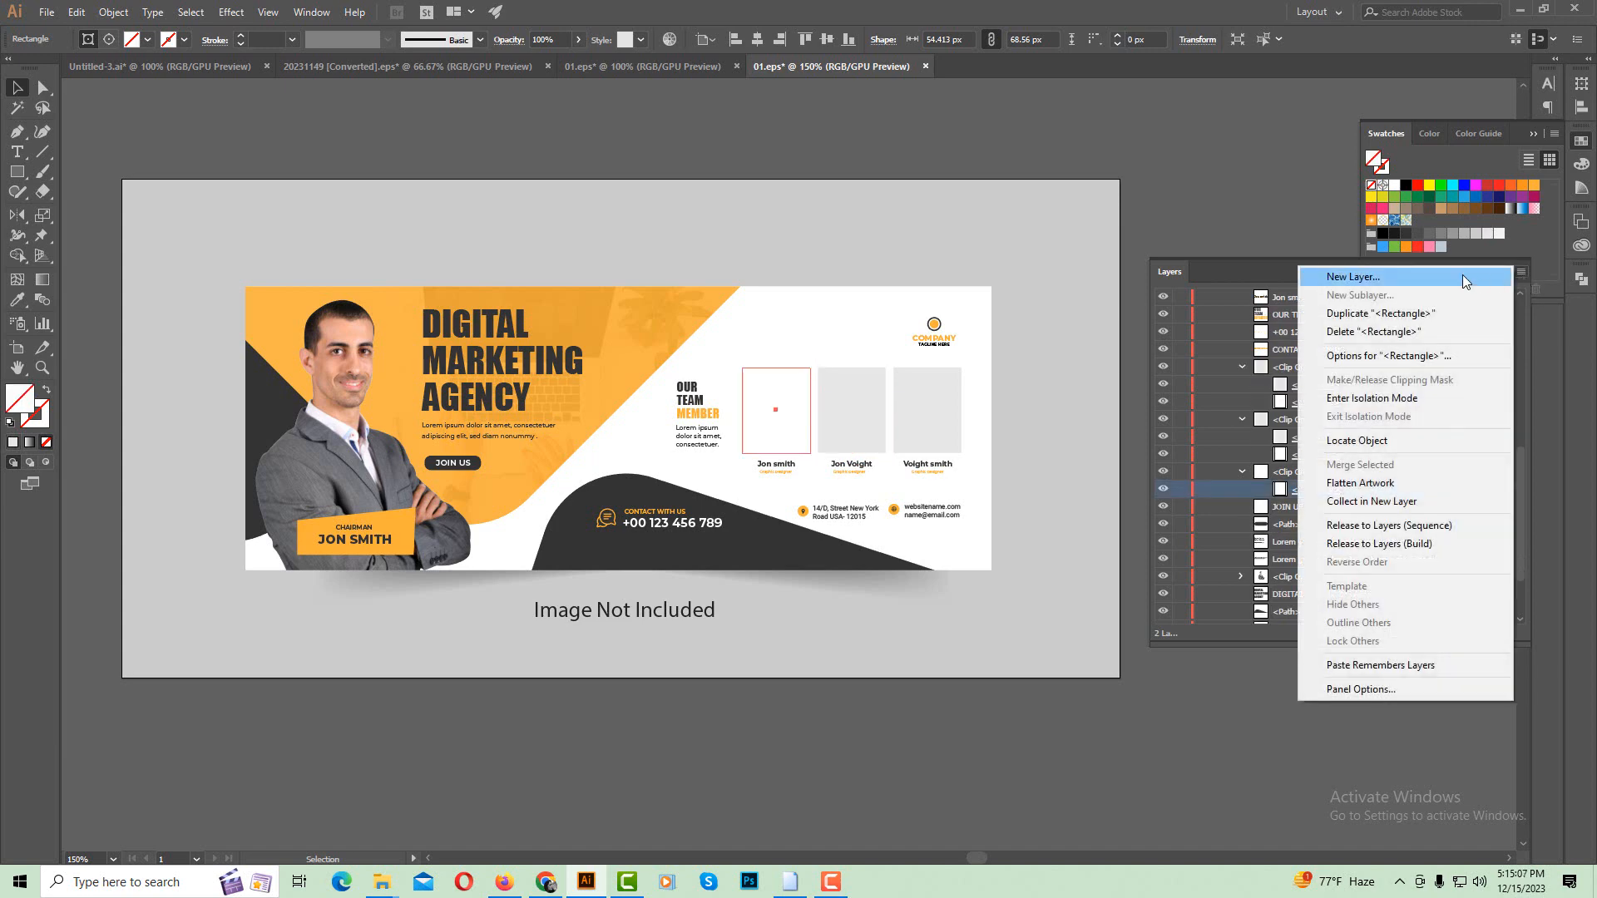
pyautogui.click(1426, 309)
pyautogui.click(1487, 236)
# Delete the image from the chairman photo's clip group, keeping its clipping path.
pyautogui.scroll(-2, 1390, 431)
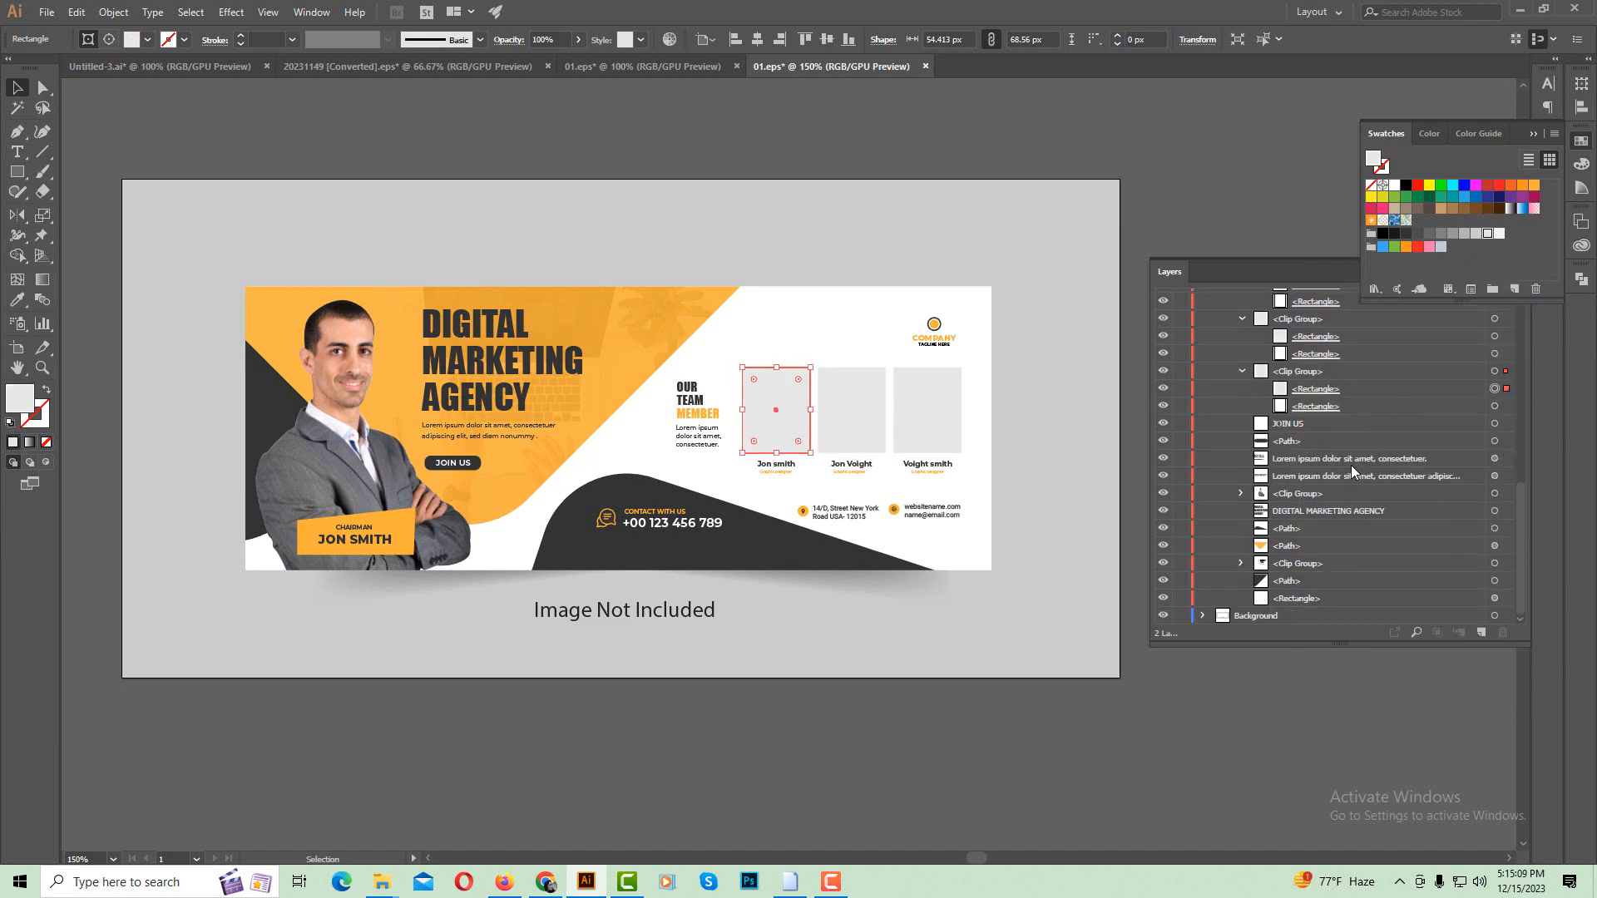
pyautogui.click(1240, 493)
pyautogui.click(1328, 526)
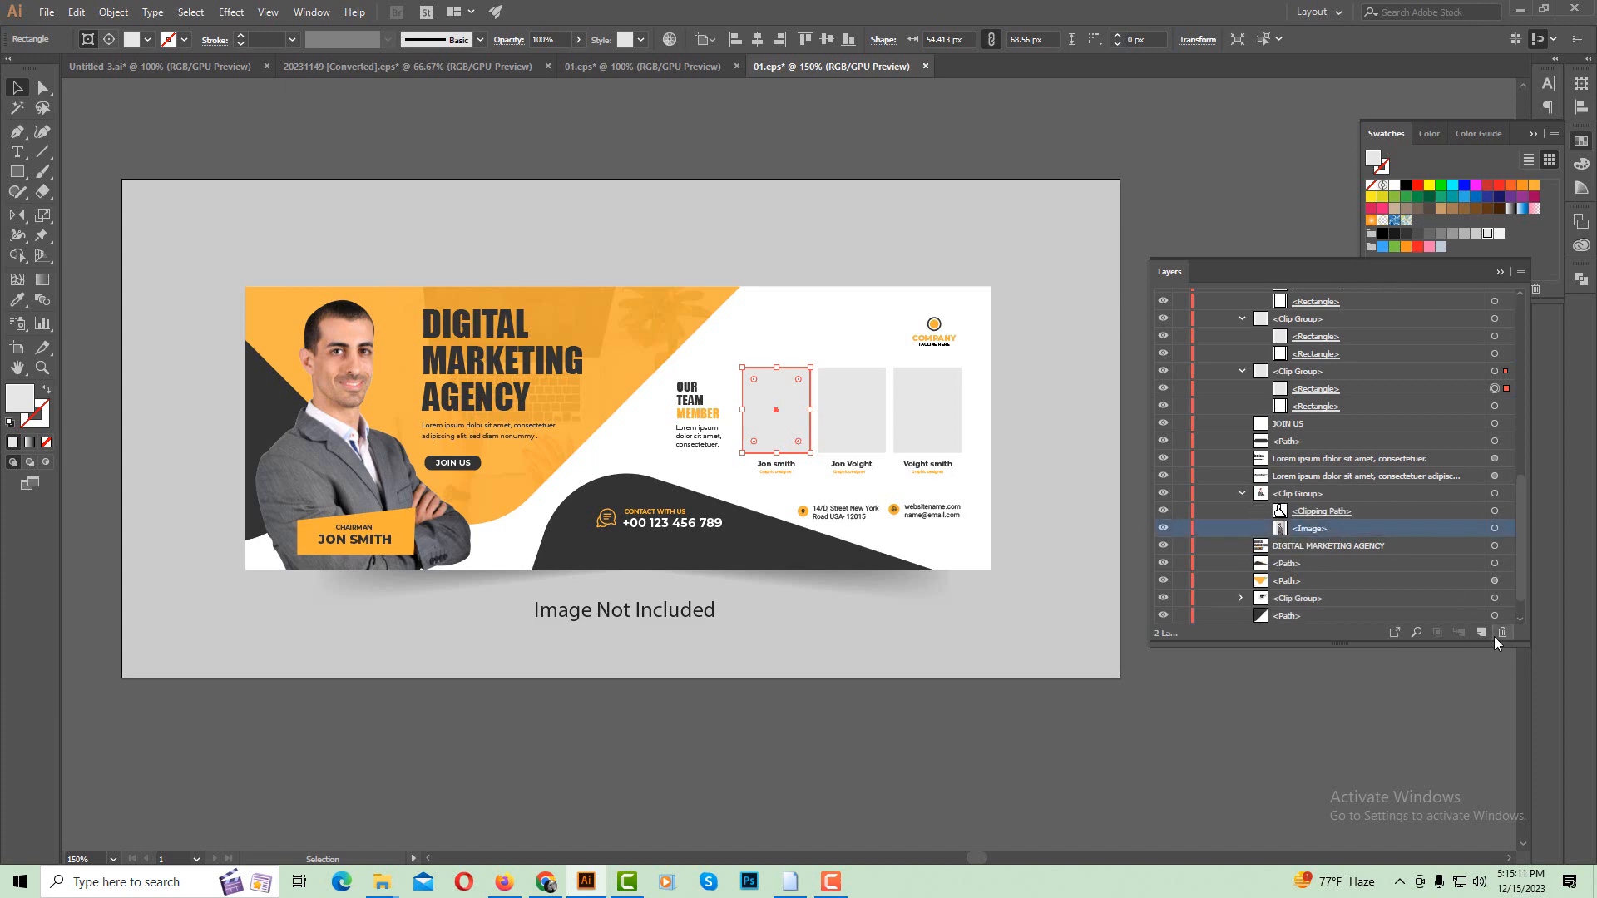
pyautogui.click(1499, 633)
# Duplicate the chairman photo's clipping path and fill the copy with the same light gray as the team placeholders.
pyautogui.click(1415, 511)
pyautogui.click(1494, 511)
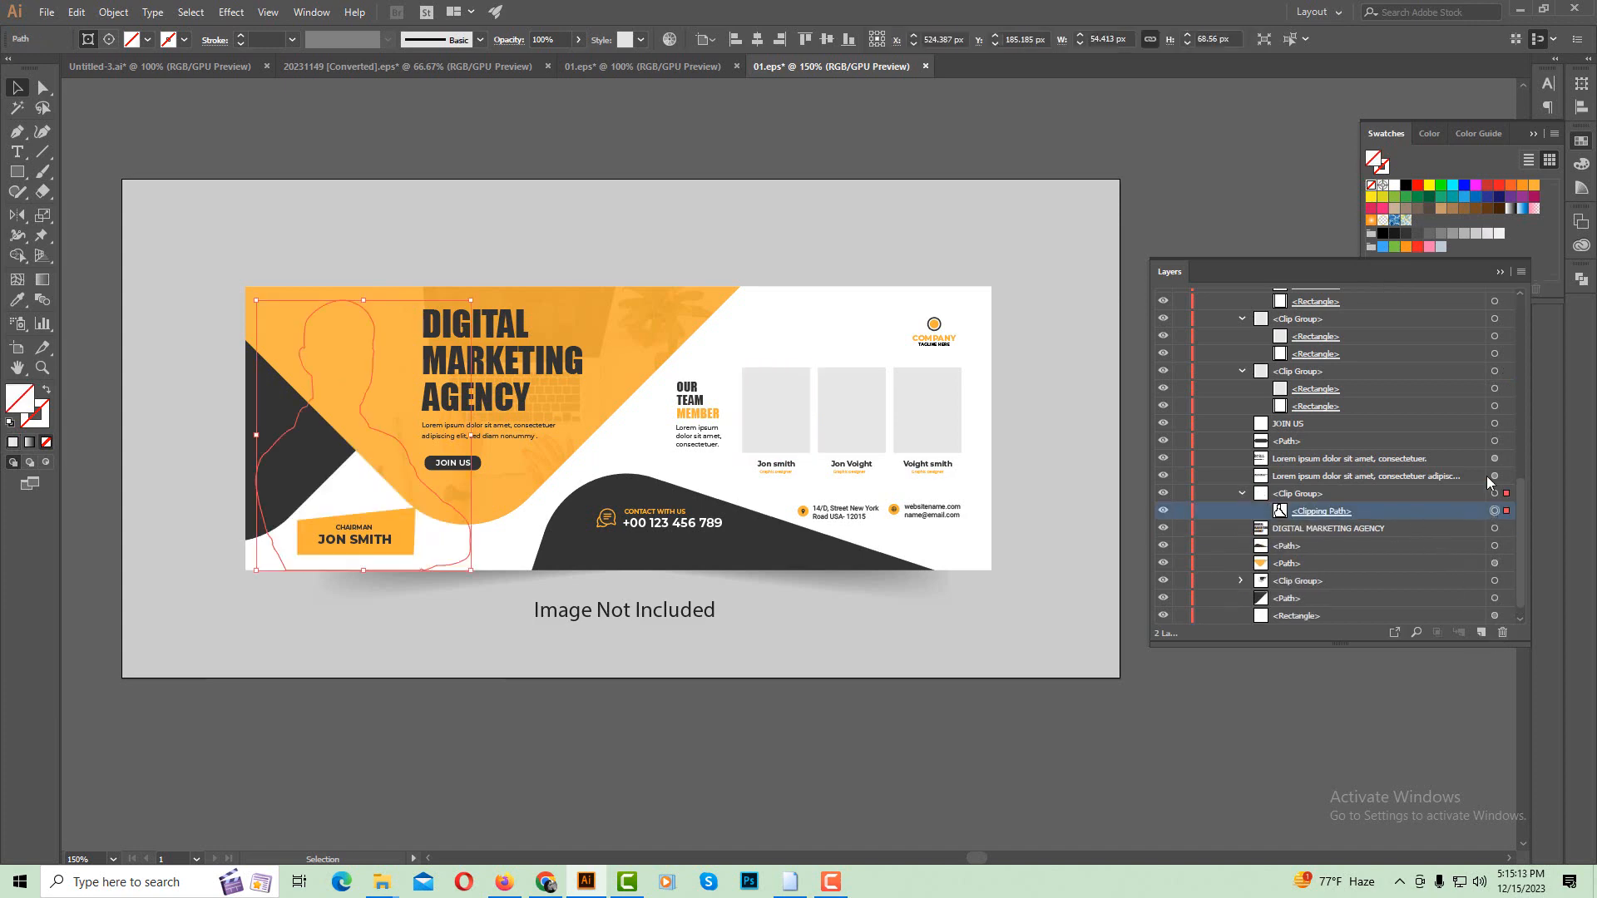
pyautogui.click(1521, 272)
pyautogui.click(1426, 312)
pyautogui.click(1486, 234)
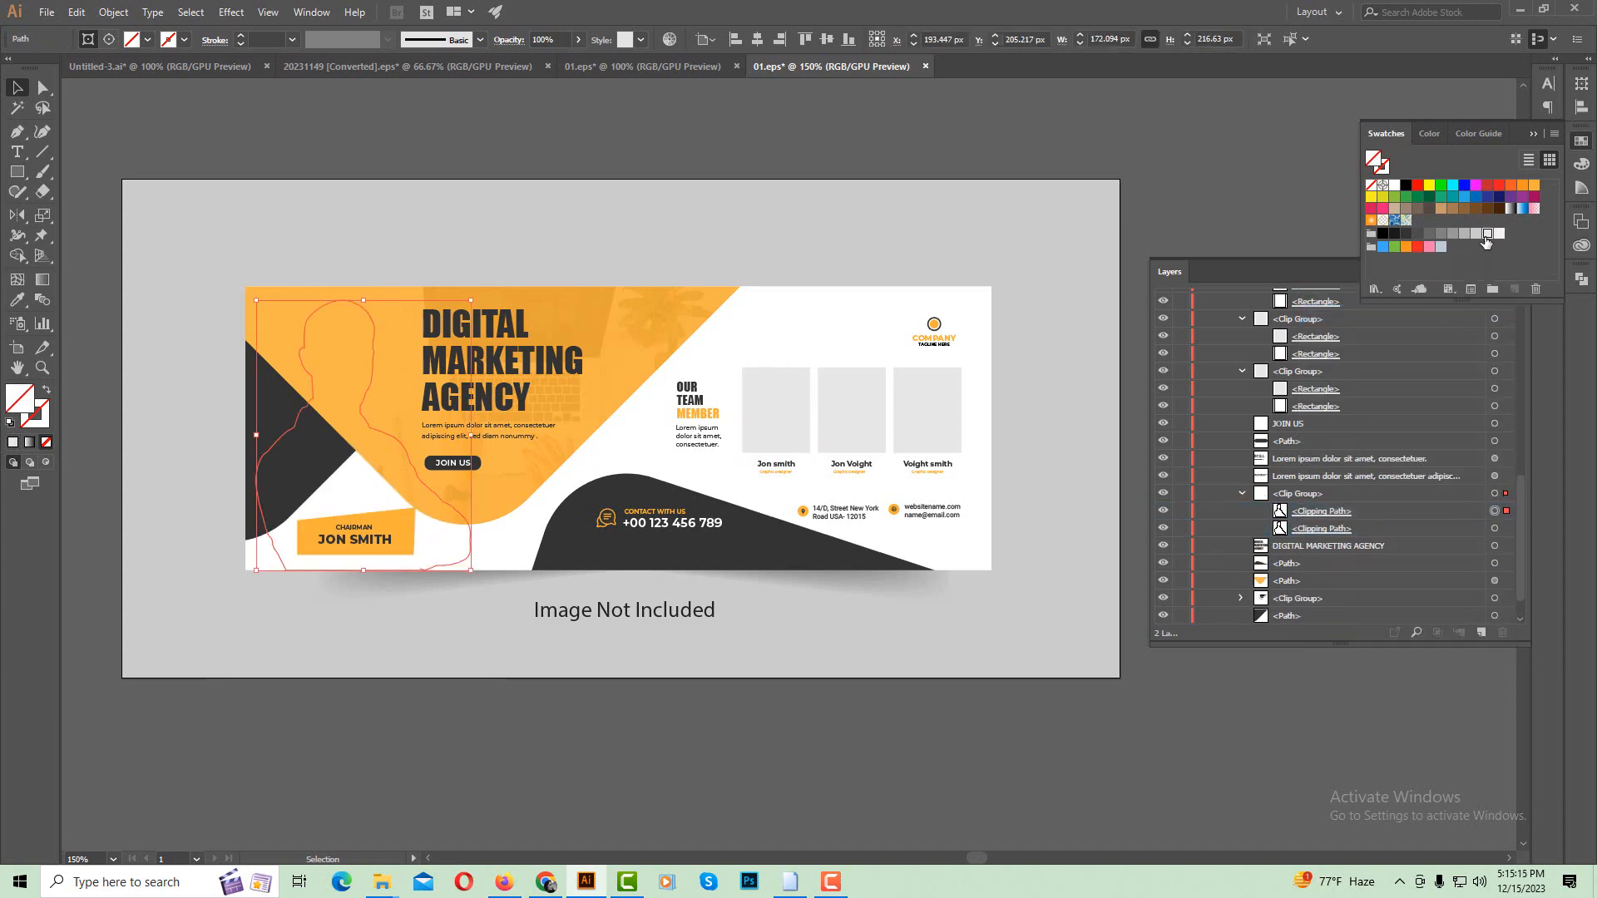
# Delete the image from the clip group overlaying the orange background shape, keeping its clipping path.
pyautogui.click(1241, 598)
pyautogui.scroll(-2, 1340, 552)
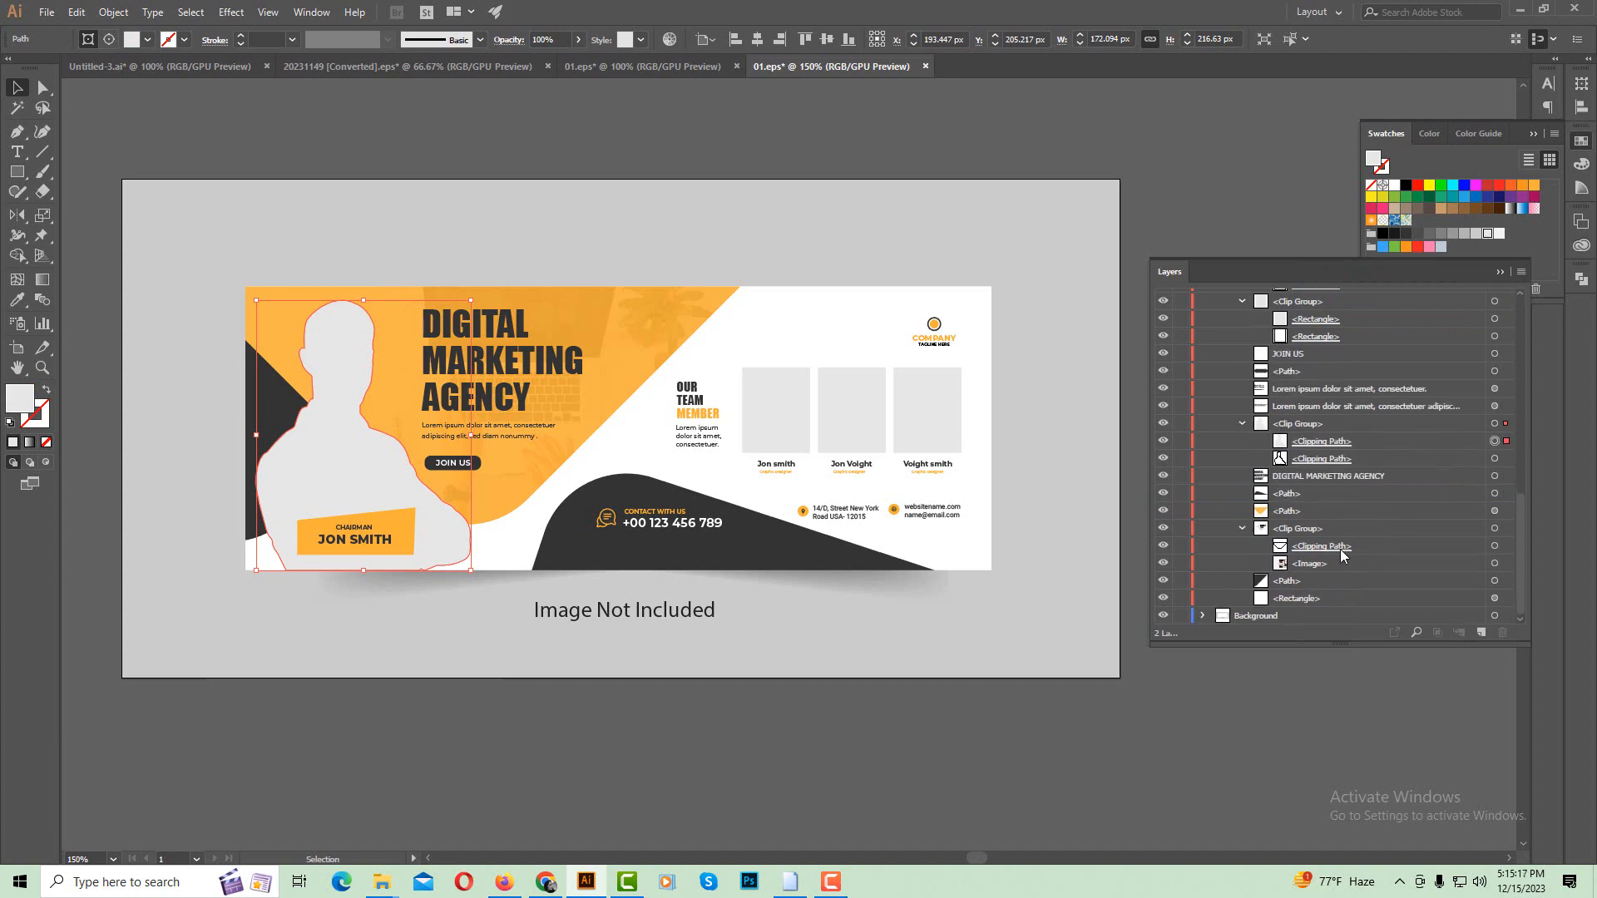
pyautogui.click(1341, 565)
pyautogui.click(1501, 633)
# Duplicate the clipping path over the orange shape, fill the copy with the same light gray, and deselect it.
pyautogui.click(1430, 565)
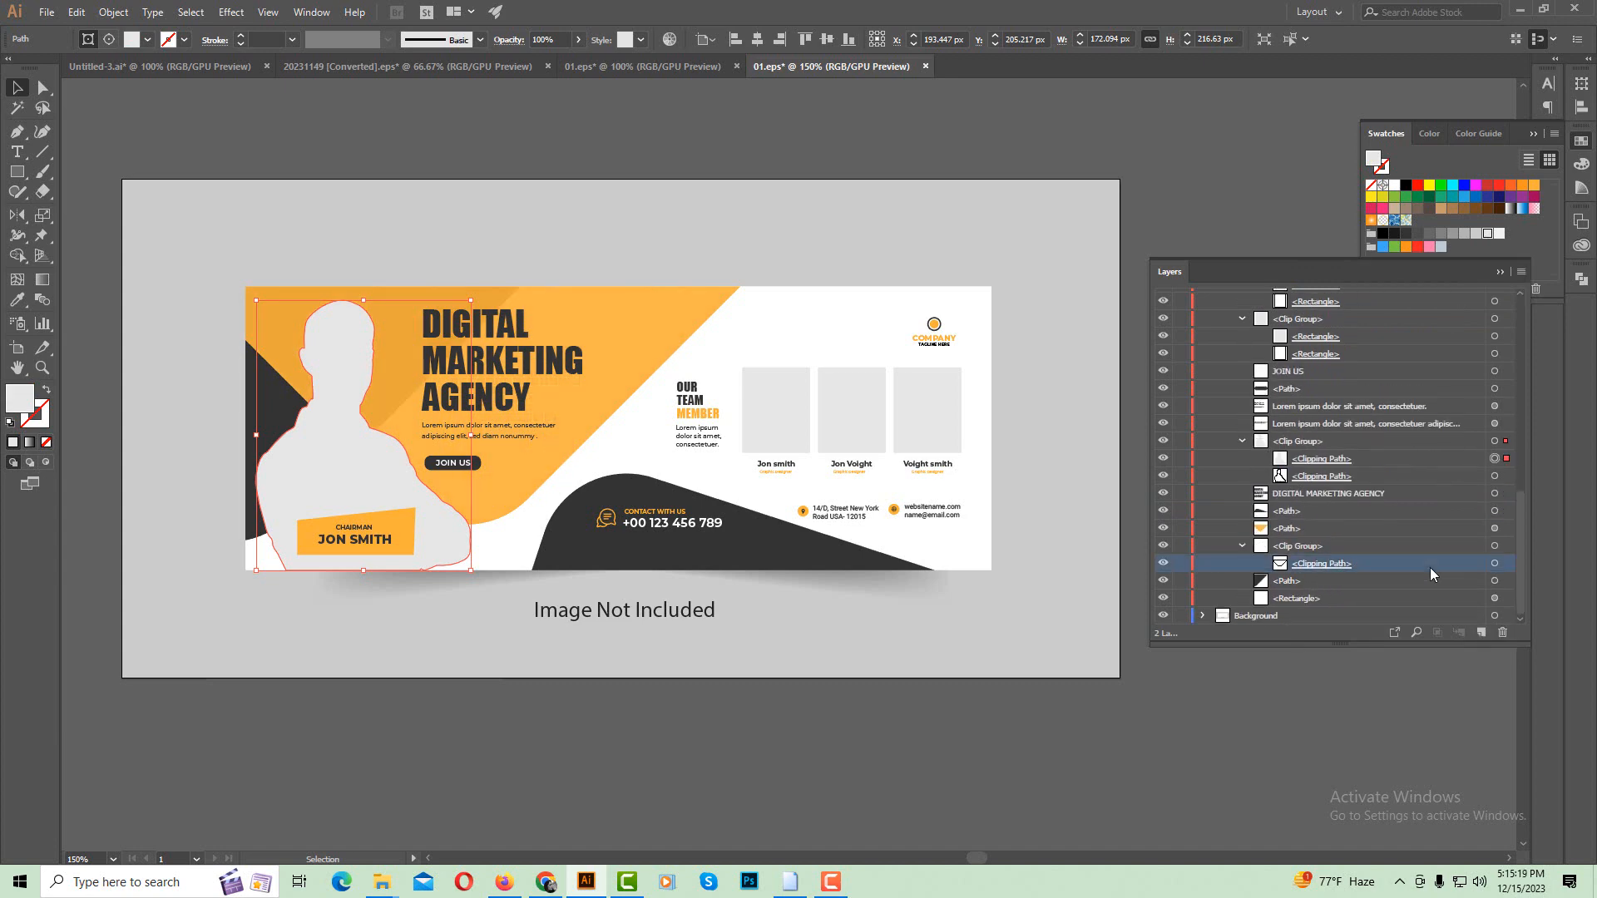
pyautogui.click(1494, 564)
pyautogui.click(1521, 272)
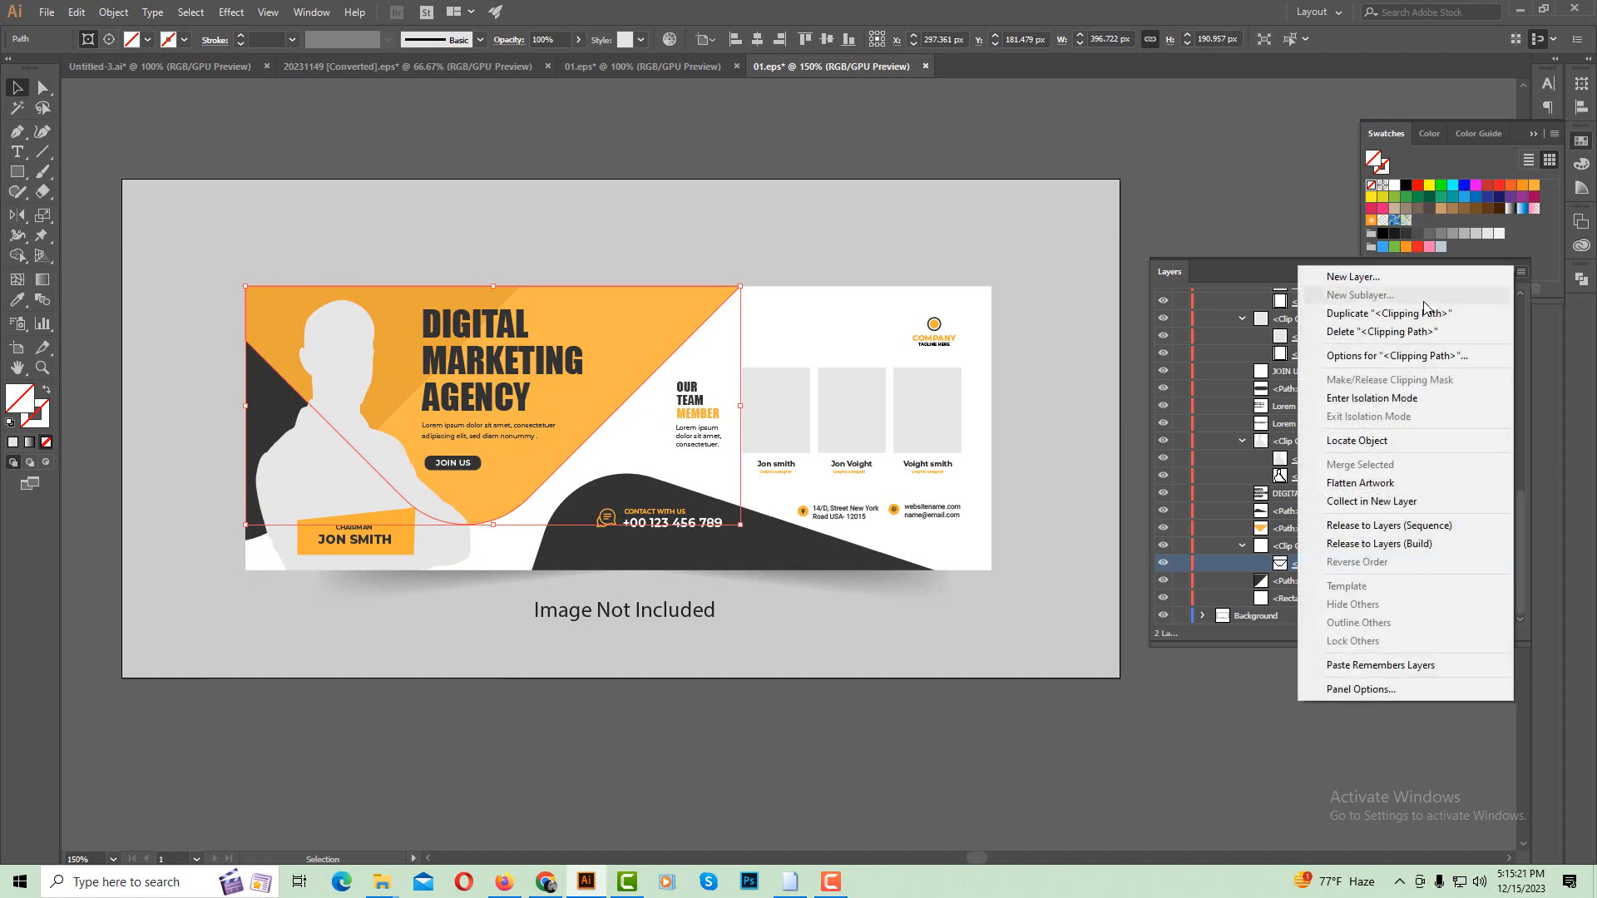
pyautogui.click(1264, 314)
pyautogui.click(1487, 233)
pyautogui.click(1148, 311)
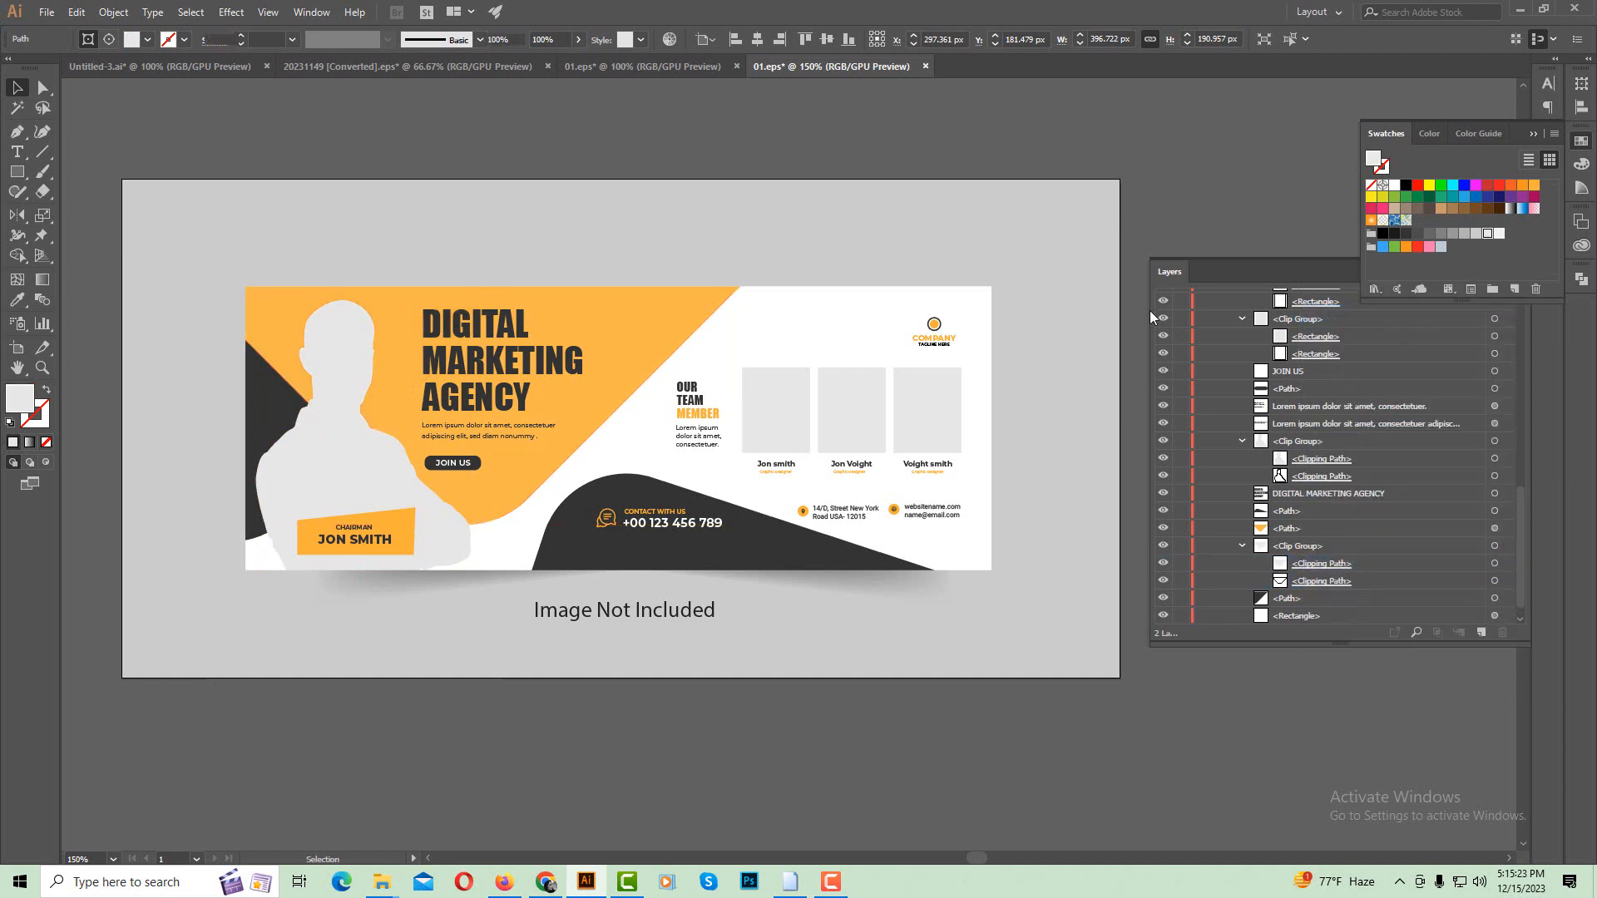
# Collapse the Design layer and its group, and save the updated 01.eps in the Freepik folder.
pyautogui.moveTo(768, 476); pyautogui.dragTo(810, 500)
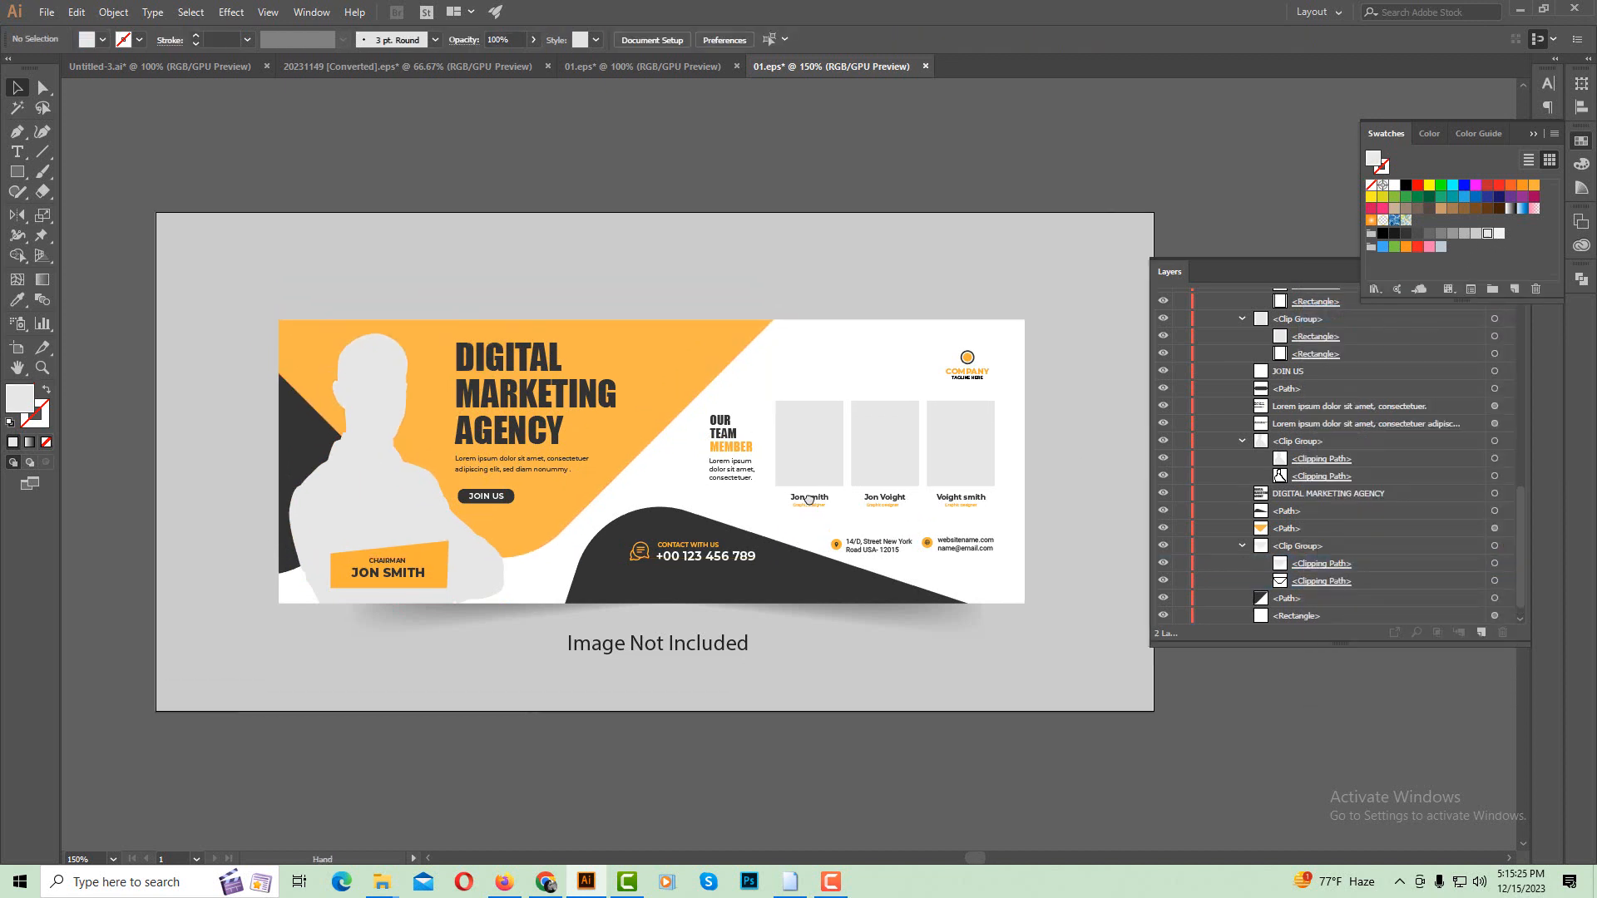
pyautogui.hotkey('ctrl', '-')
pyautogui.scroll(10, 1263, 394)
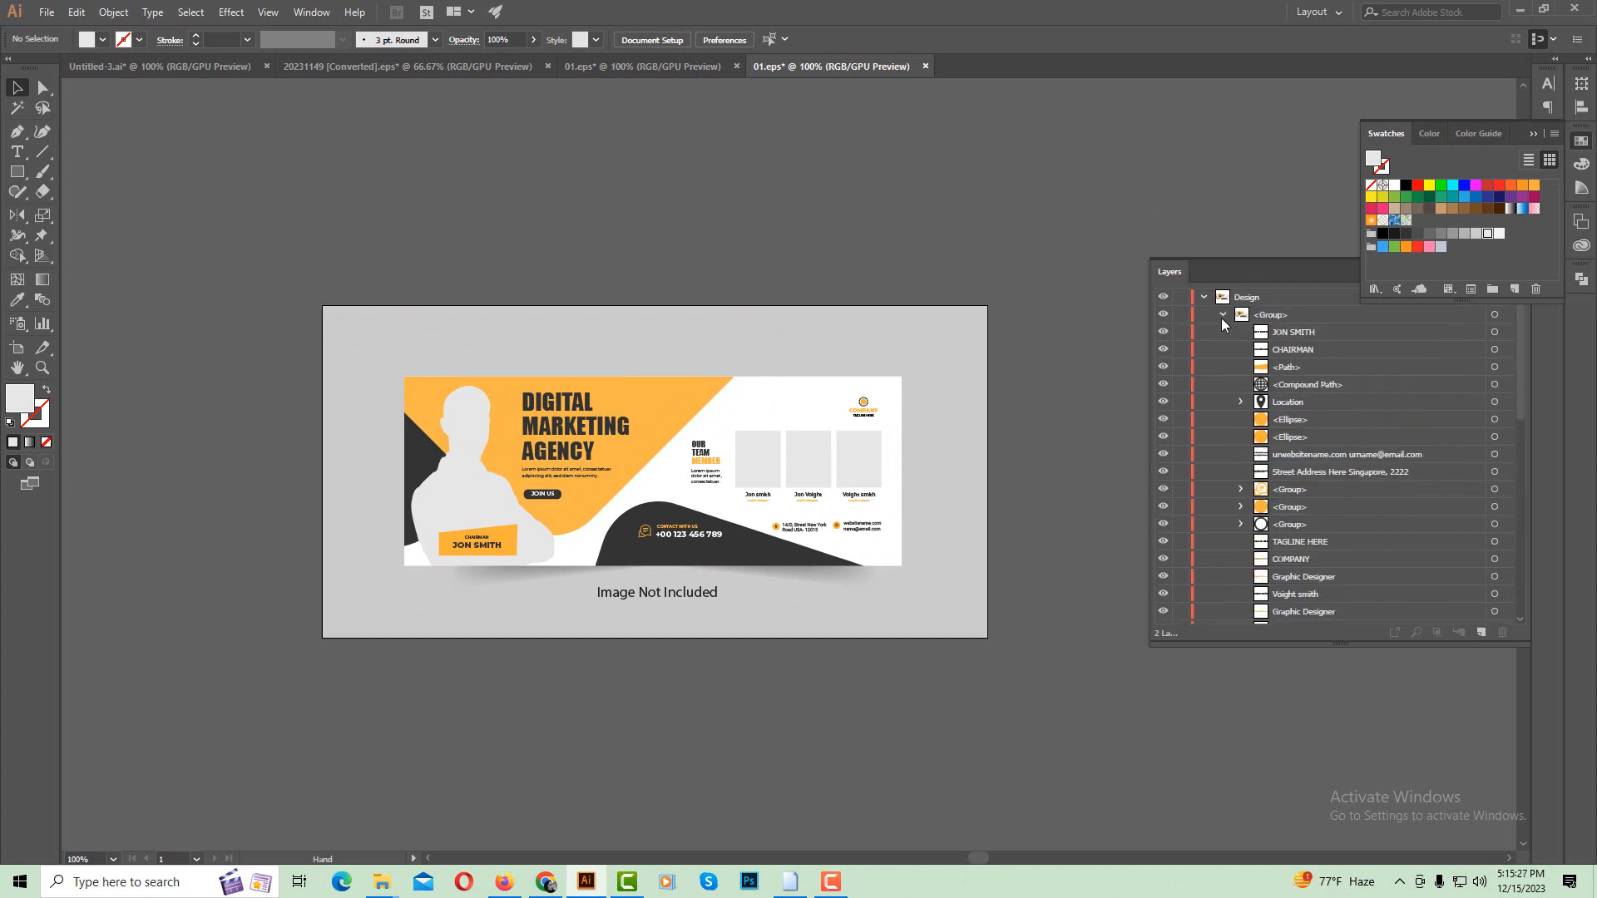
pyautogui.click(1223, 314)
pyautogui.click(1204, 297)
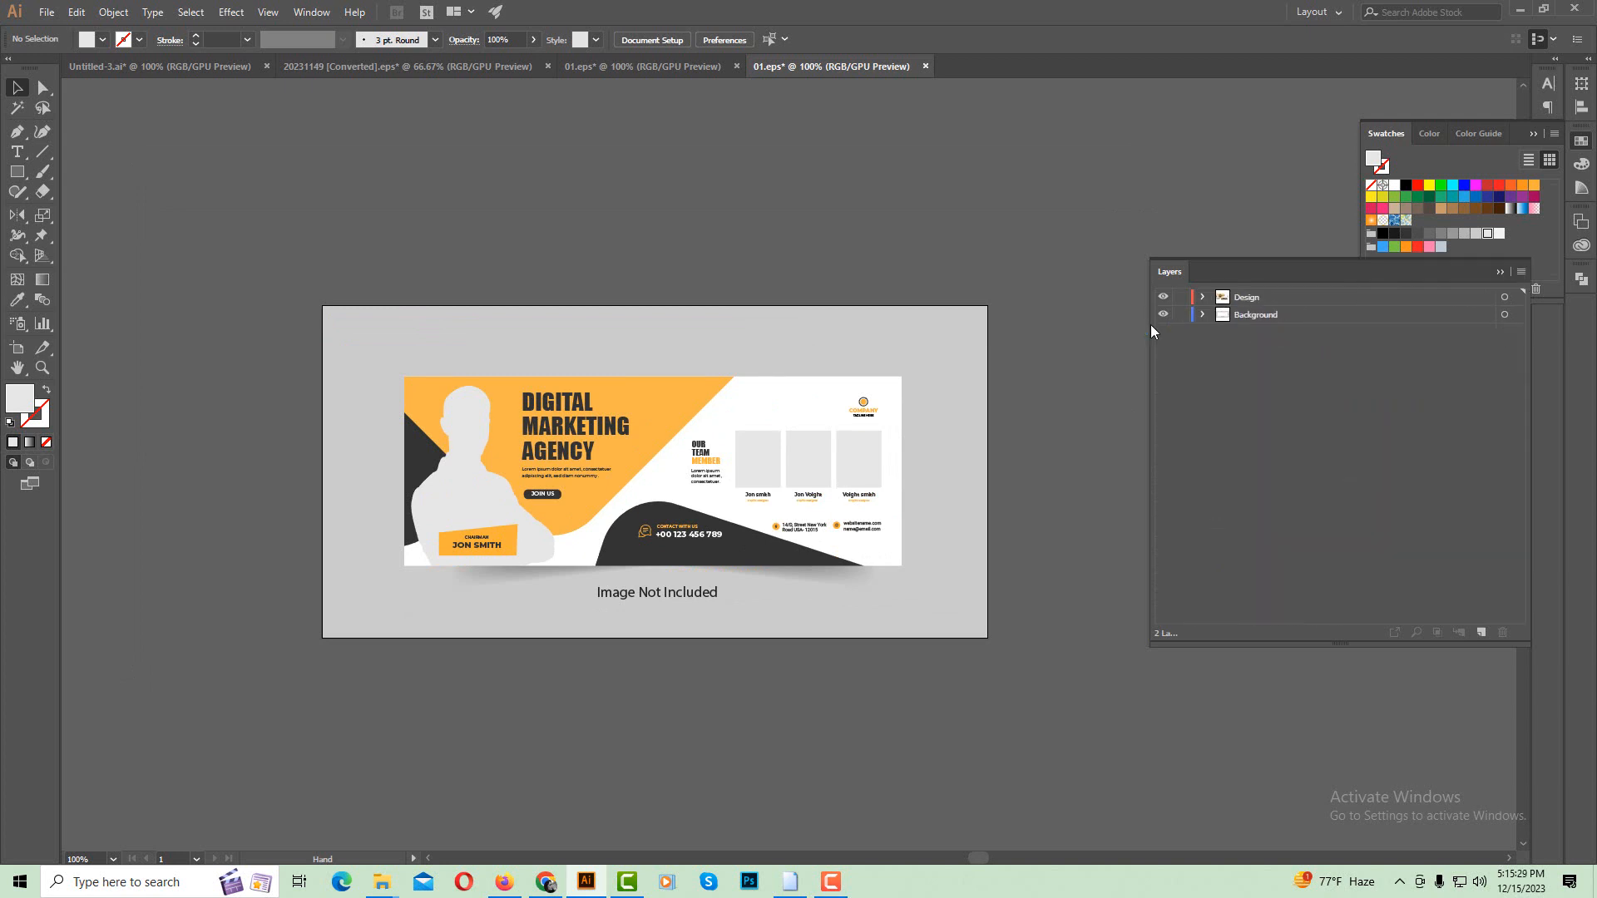
pyautogui.hotkey('ctrl', 's')
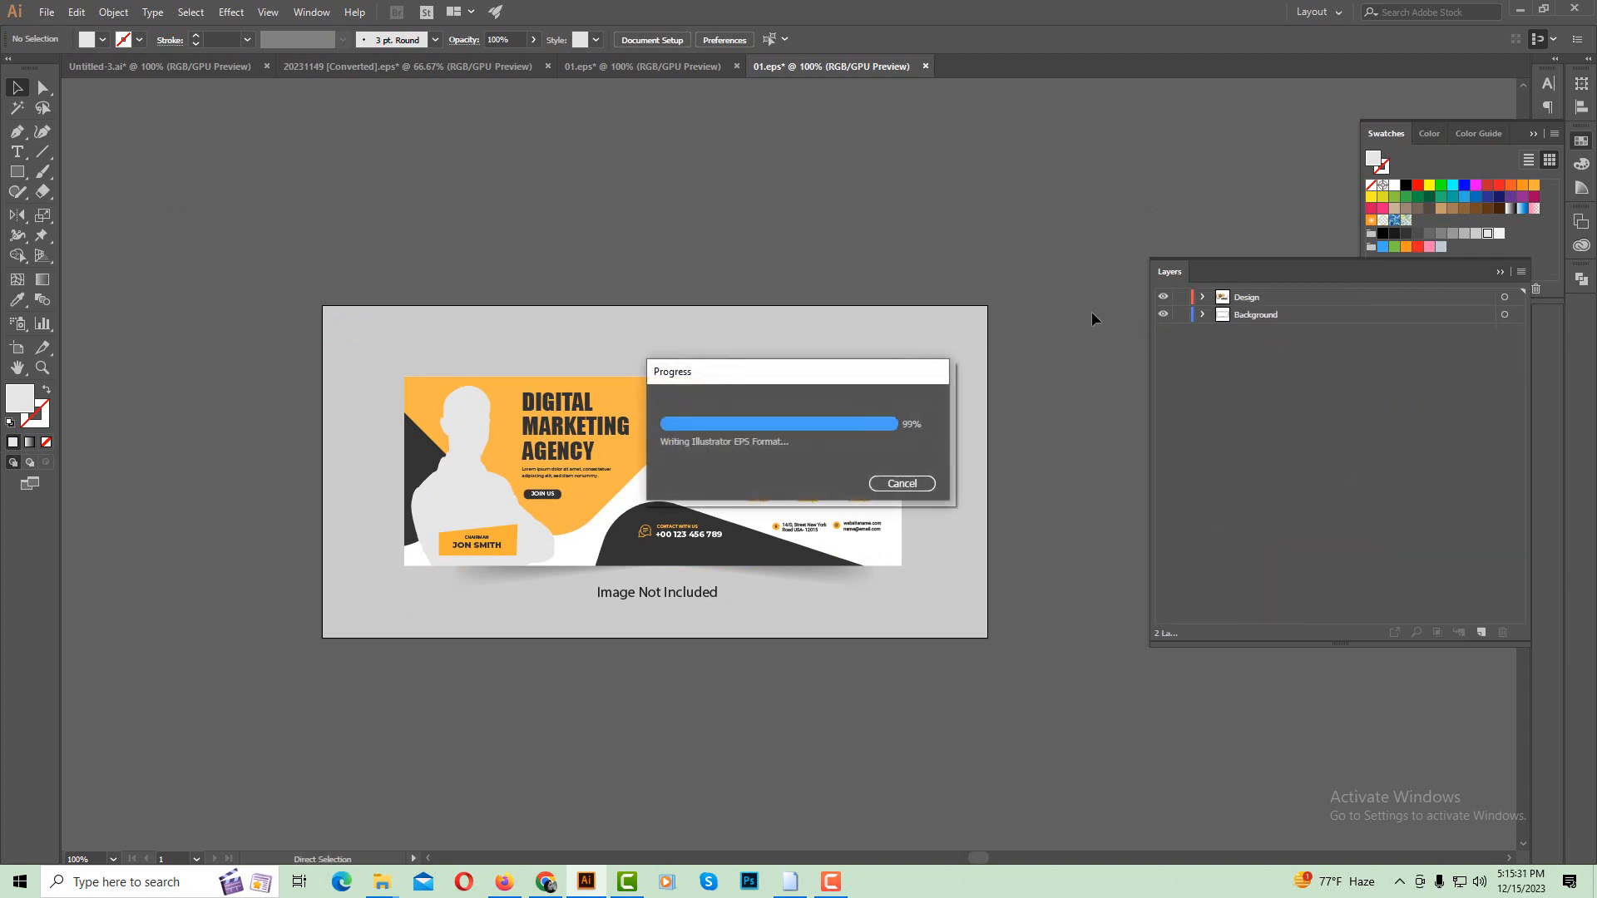
pyautogui.hotkey('ctrl', '=')
pyautogui.moveTo(744, 490); pyautogui.dragTo(767, 456)
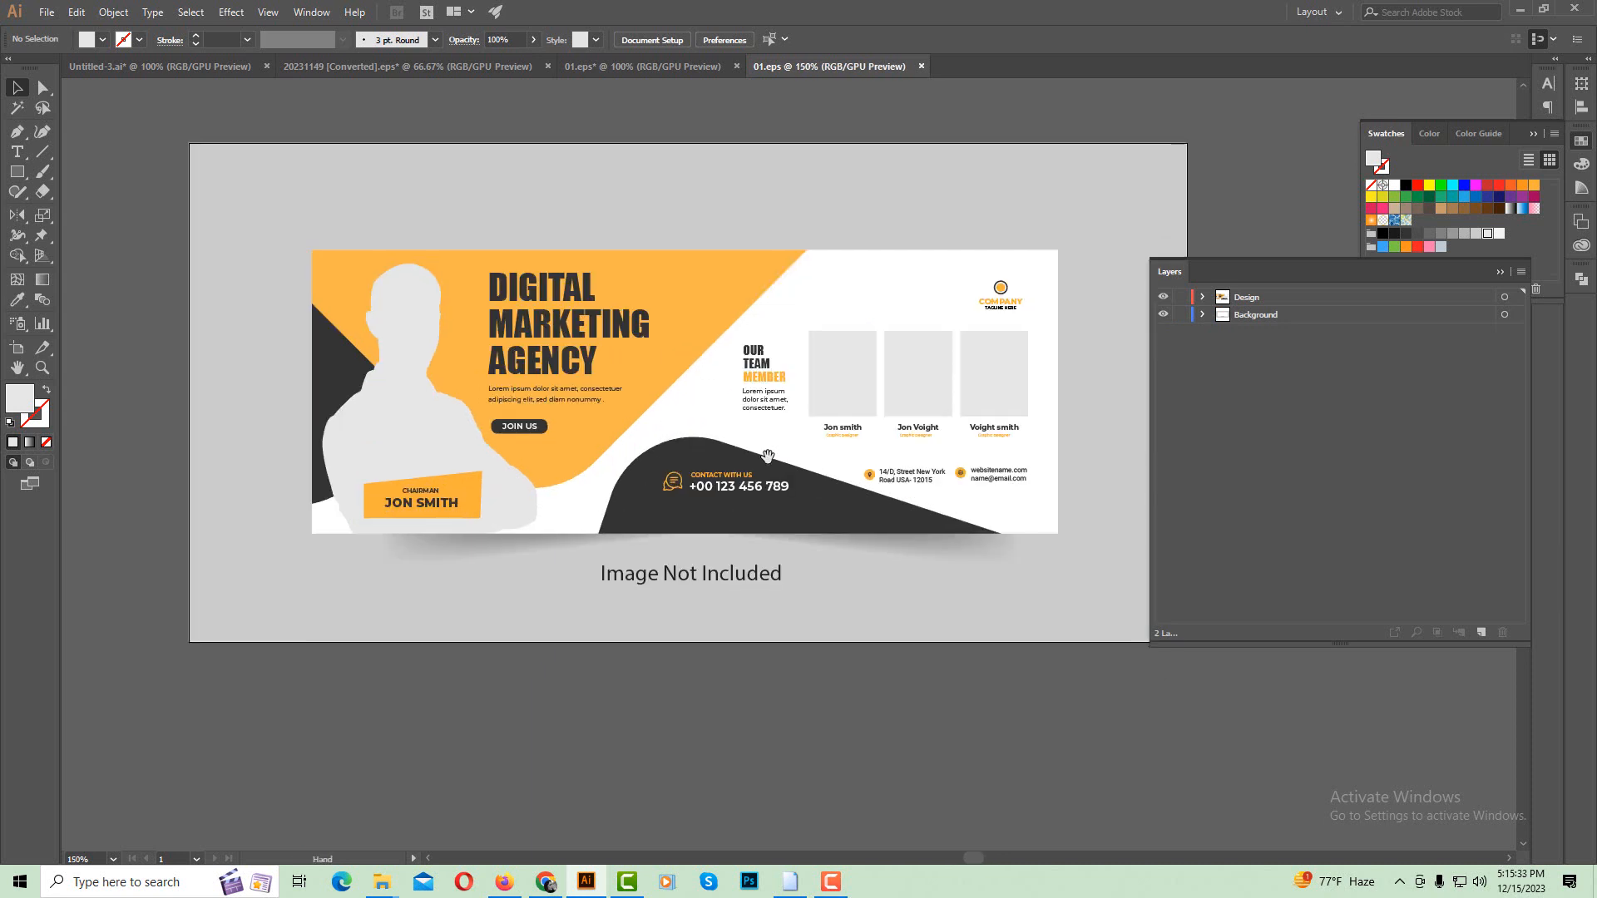
pyautogui.click(724, 577)
pyautogui.press('Delete')
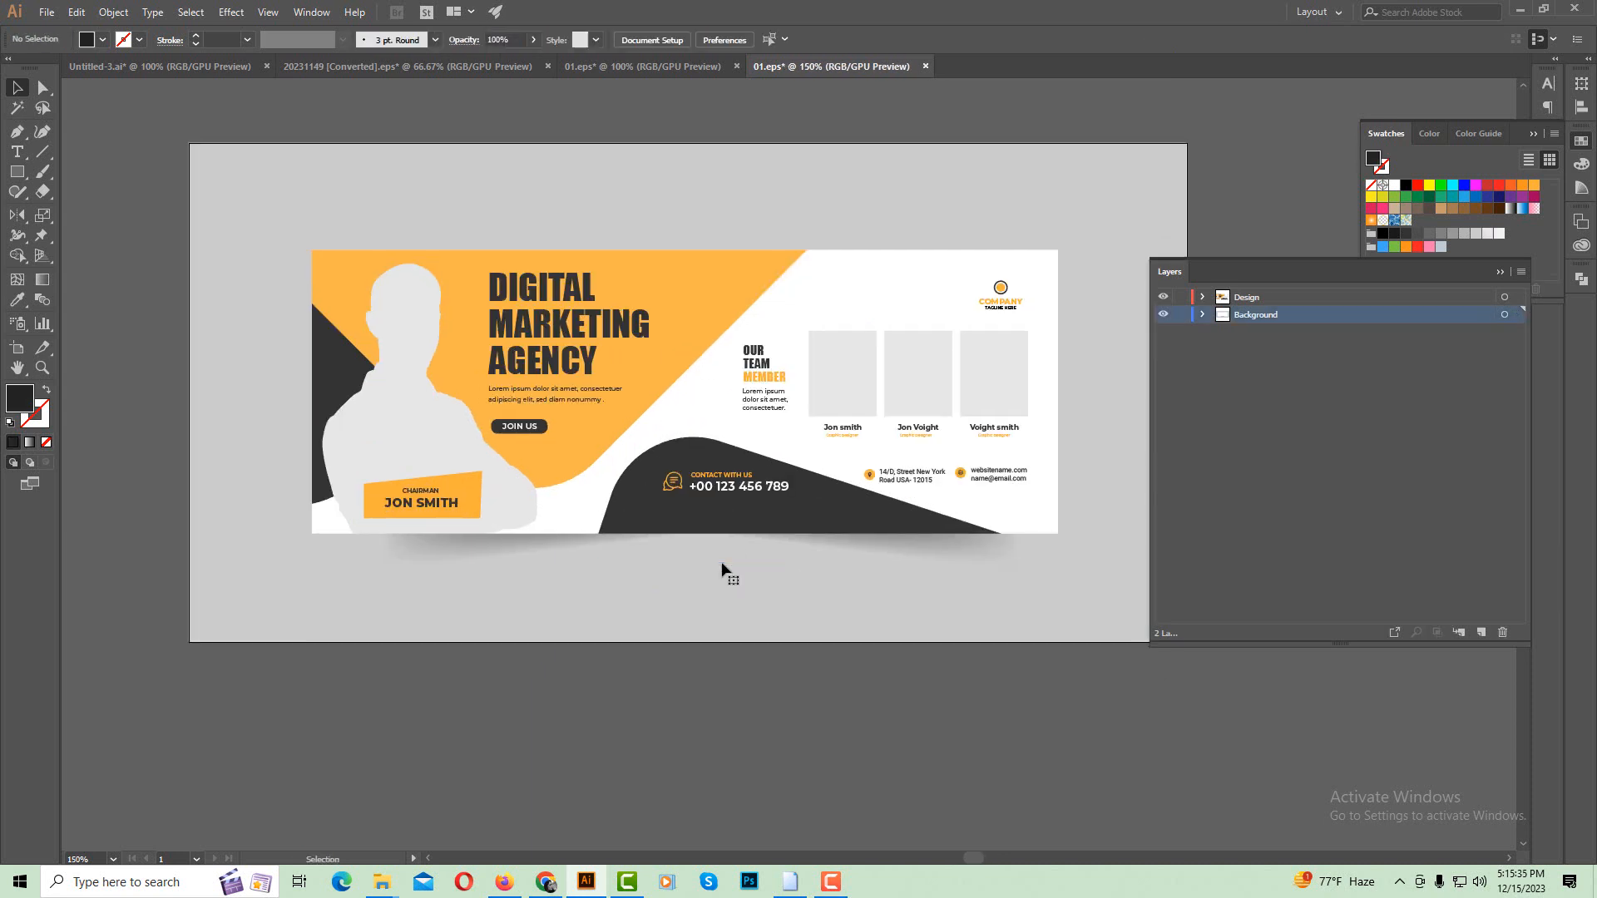
pyautogui.keyDown('ctrl'); pyautogui.click(800, 479); pyautogui.keyUp('ctrl')
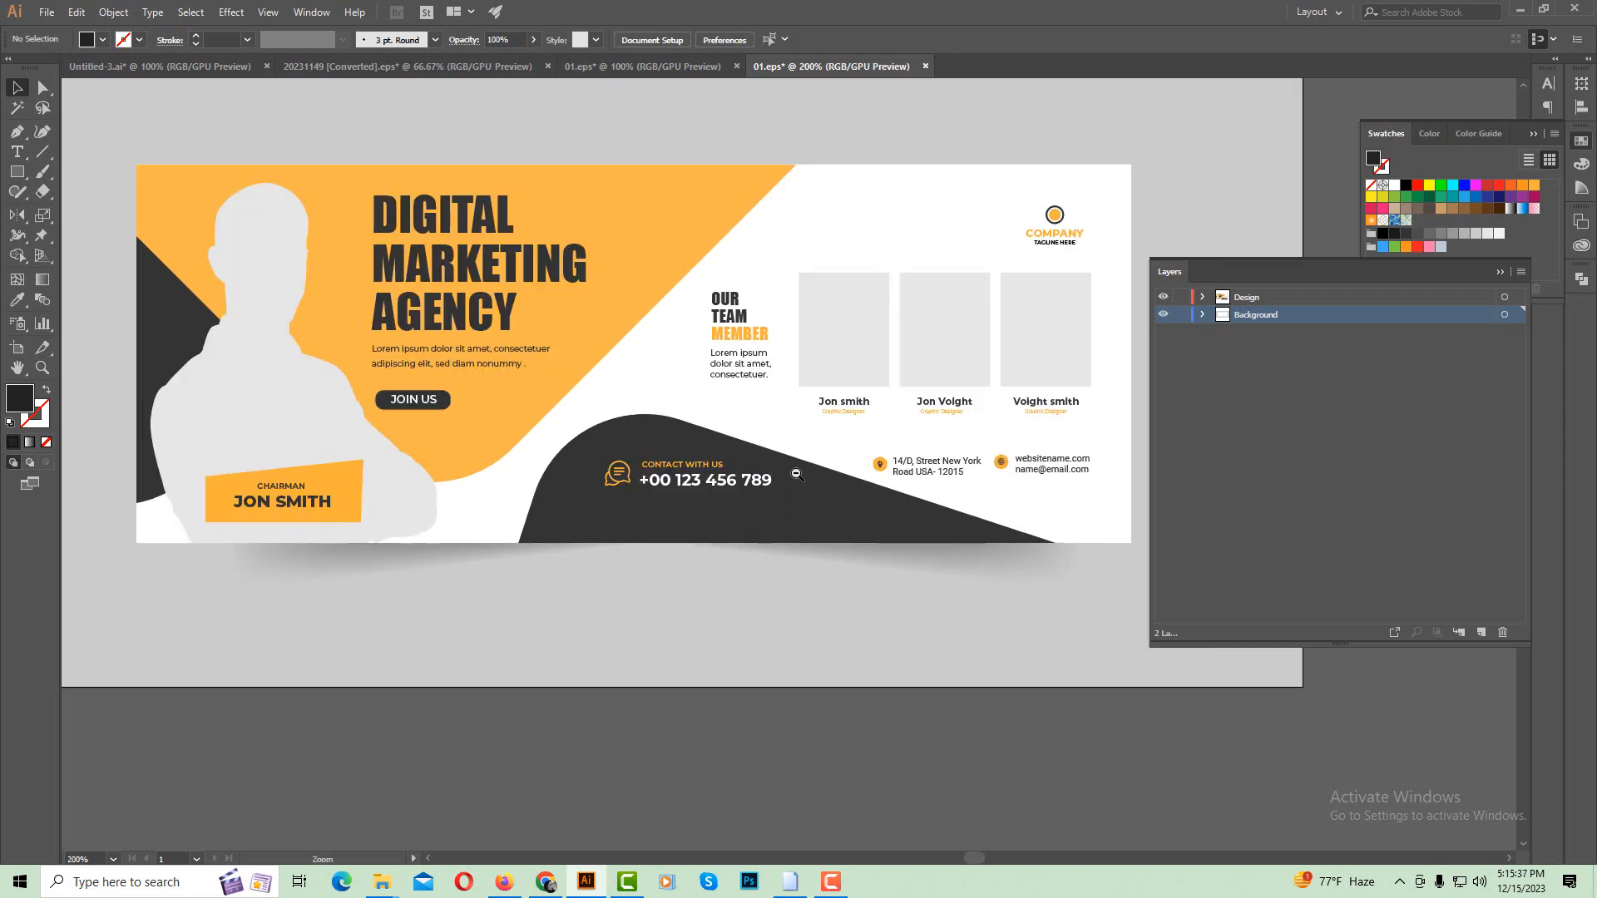
pyautogui.keyDown('ctrl'); pyautogui.keyDown('alt'); pyautogui.click(795, 471); pyautogui.keyUp('alt'); pyautogui.keyUp('ctrl')
pyautogui.moveTo(791, 498); pyautogui.dragTo(797, 542)
pyautogui.hotkey('ctrl', 'z')
# Delete the "Image Not Included" text below the banner and save the document as EPS file 01 in the adobe stock folder.
pyautogui.click(720, 606)
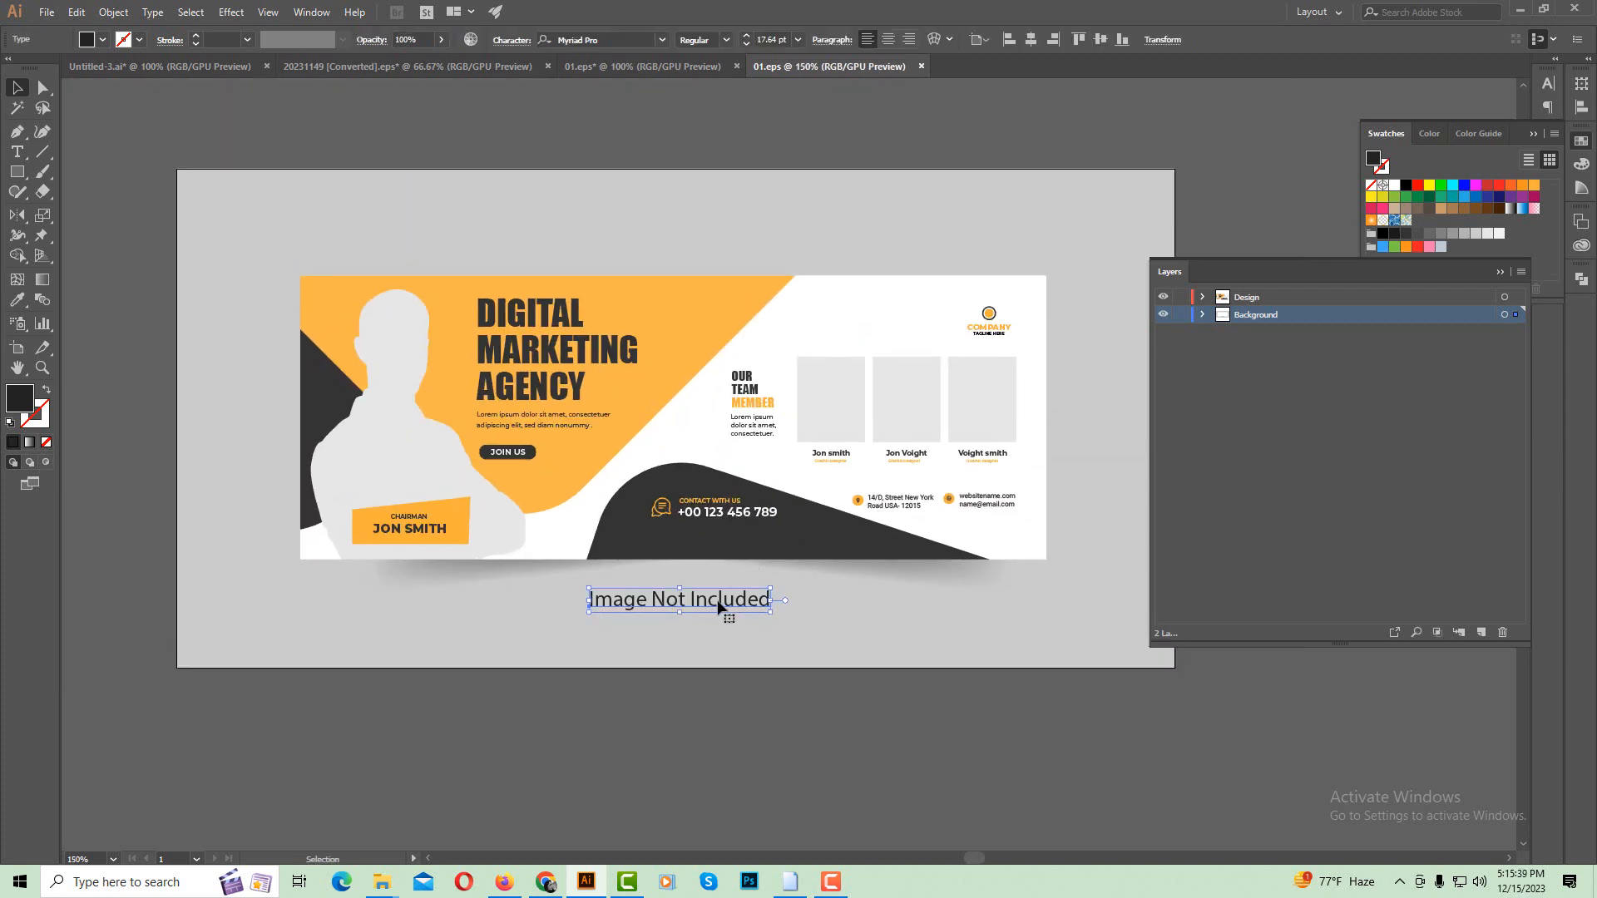
pyautogui.press('Delete')
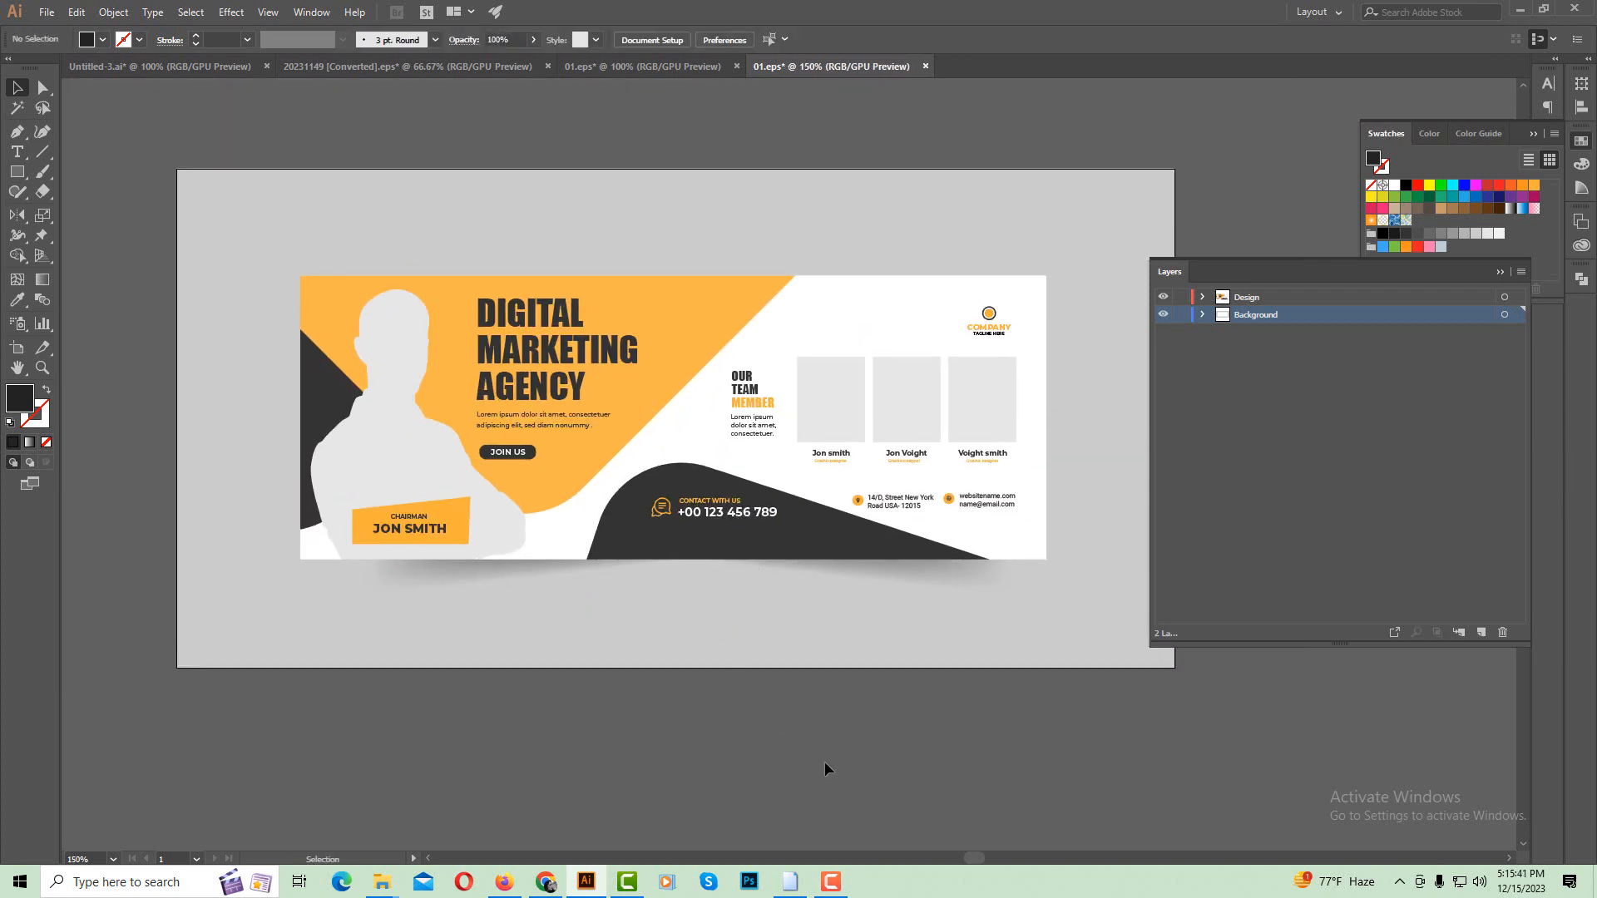
pyautogui.hotkey('ctrl', 'shift', 's')
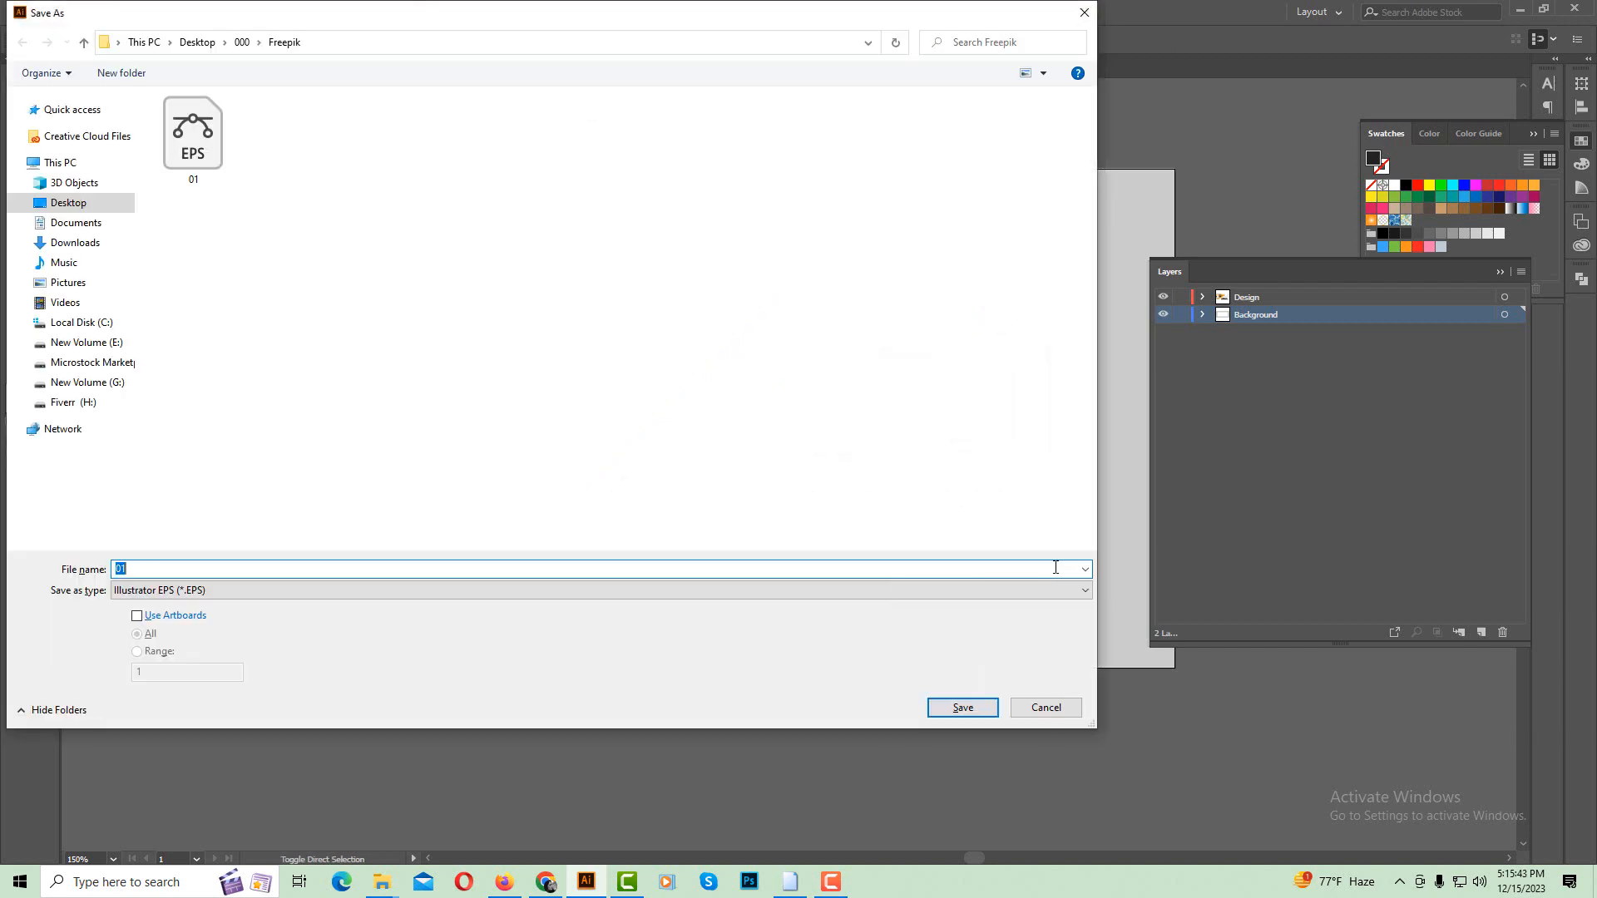
pyautogui.click(242, 43)
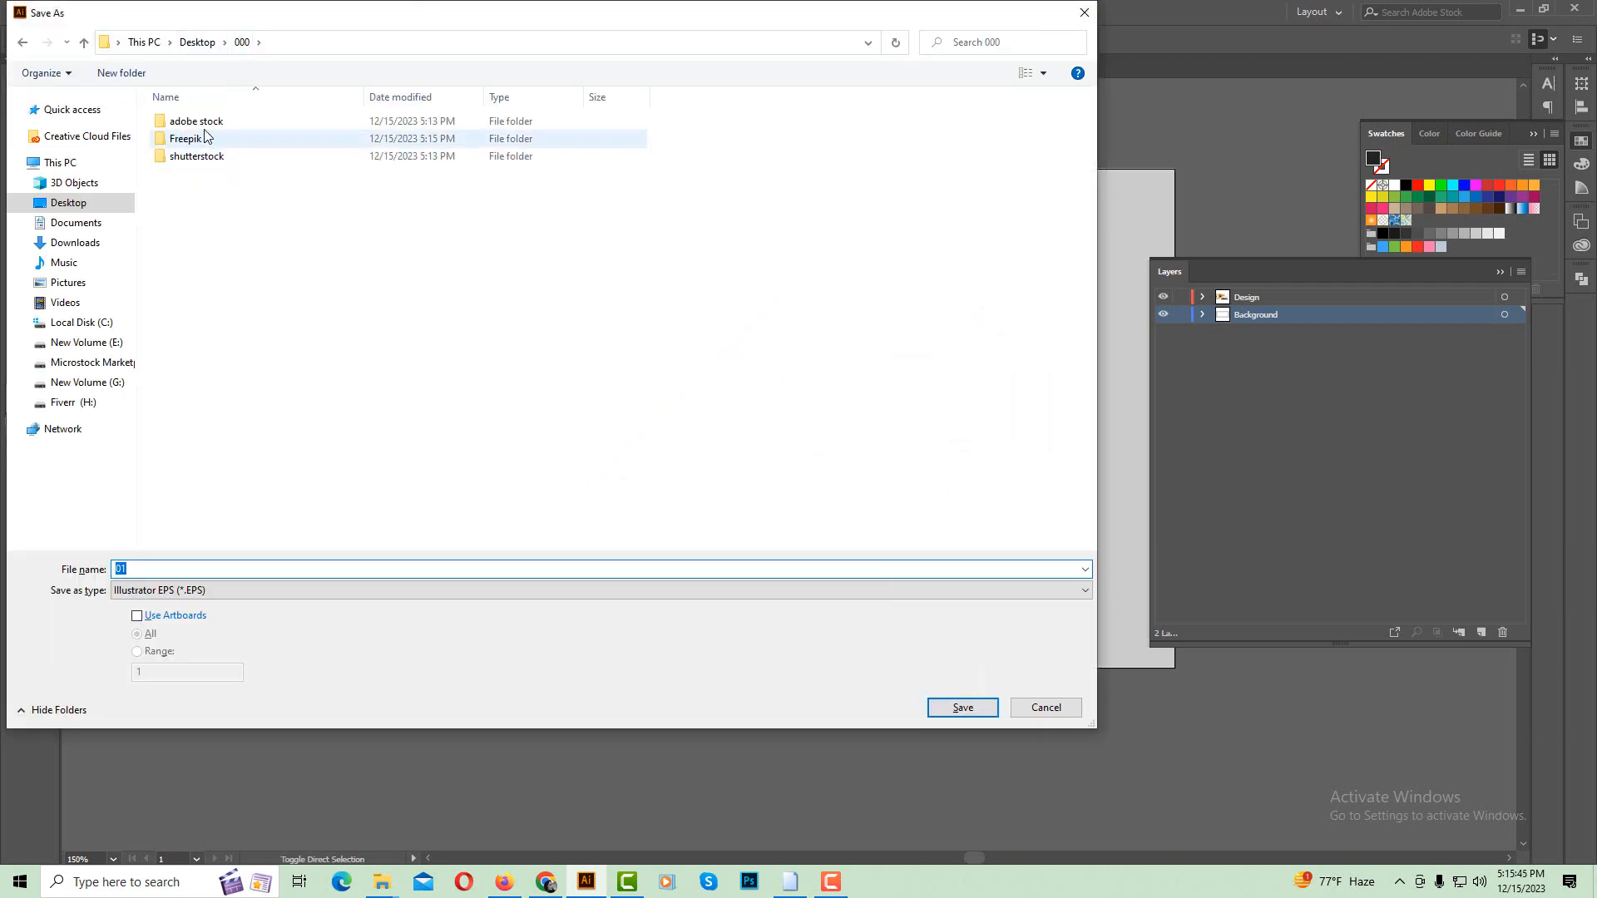
pyautogui.click(946, 712)
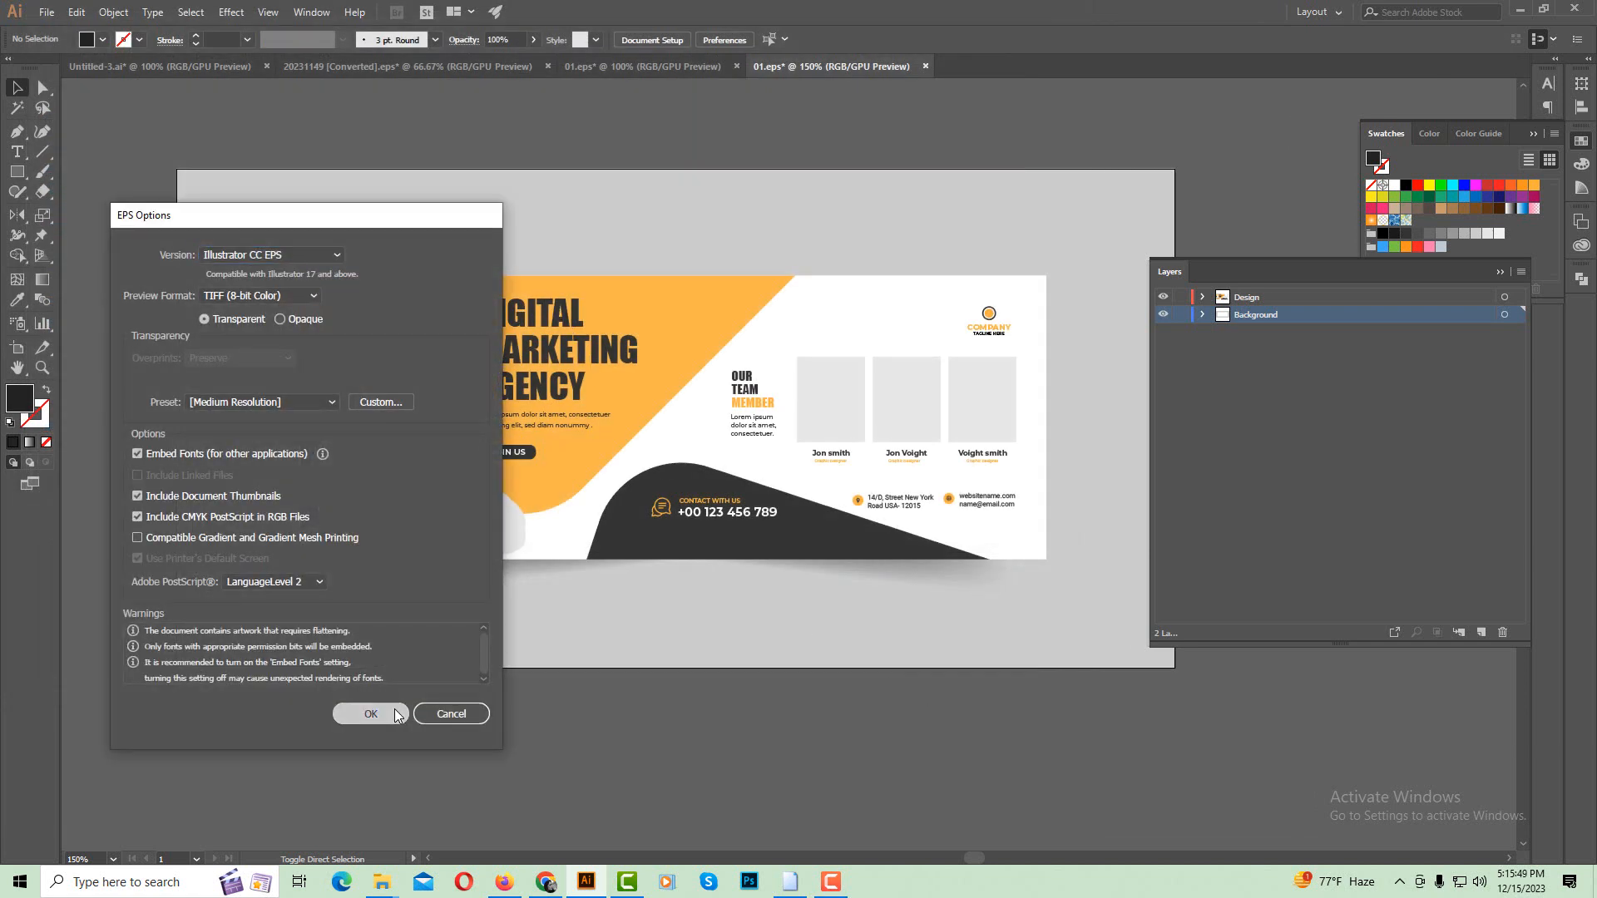
pyautogui.click(395, 716)
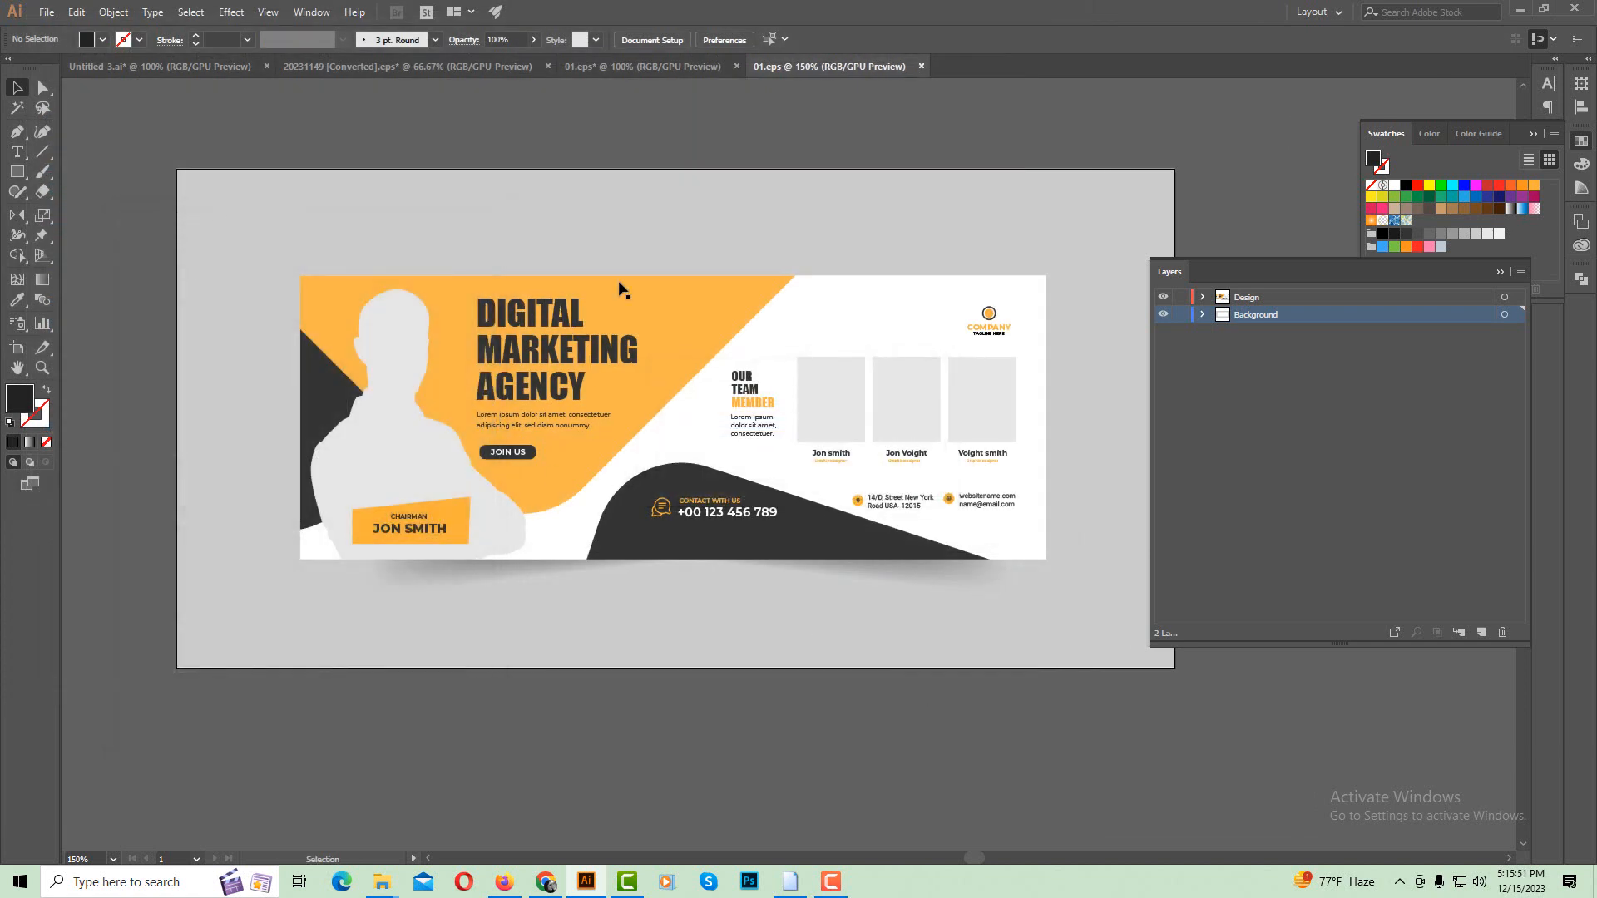
# Set up a Save for Web JPEG export of the banner with a height of 3000 px.
pyautogui.click(47, 11)
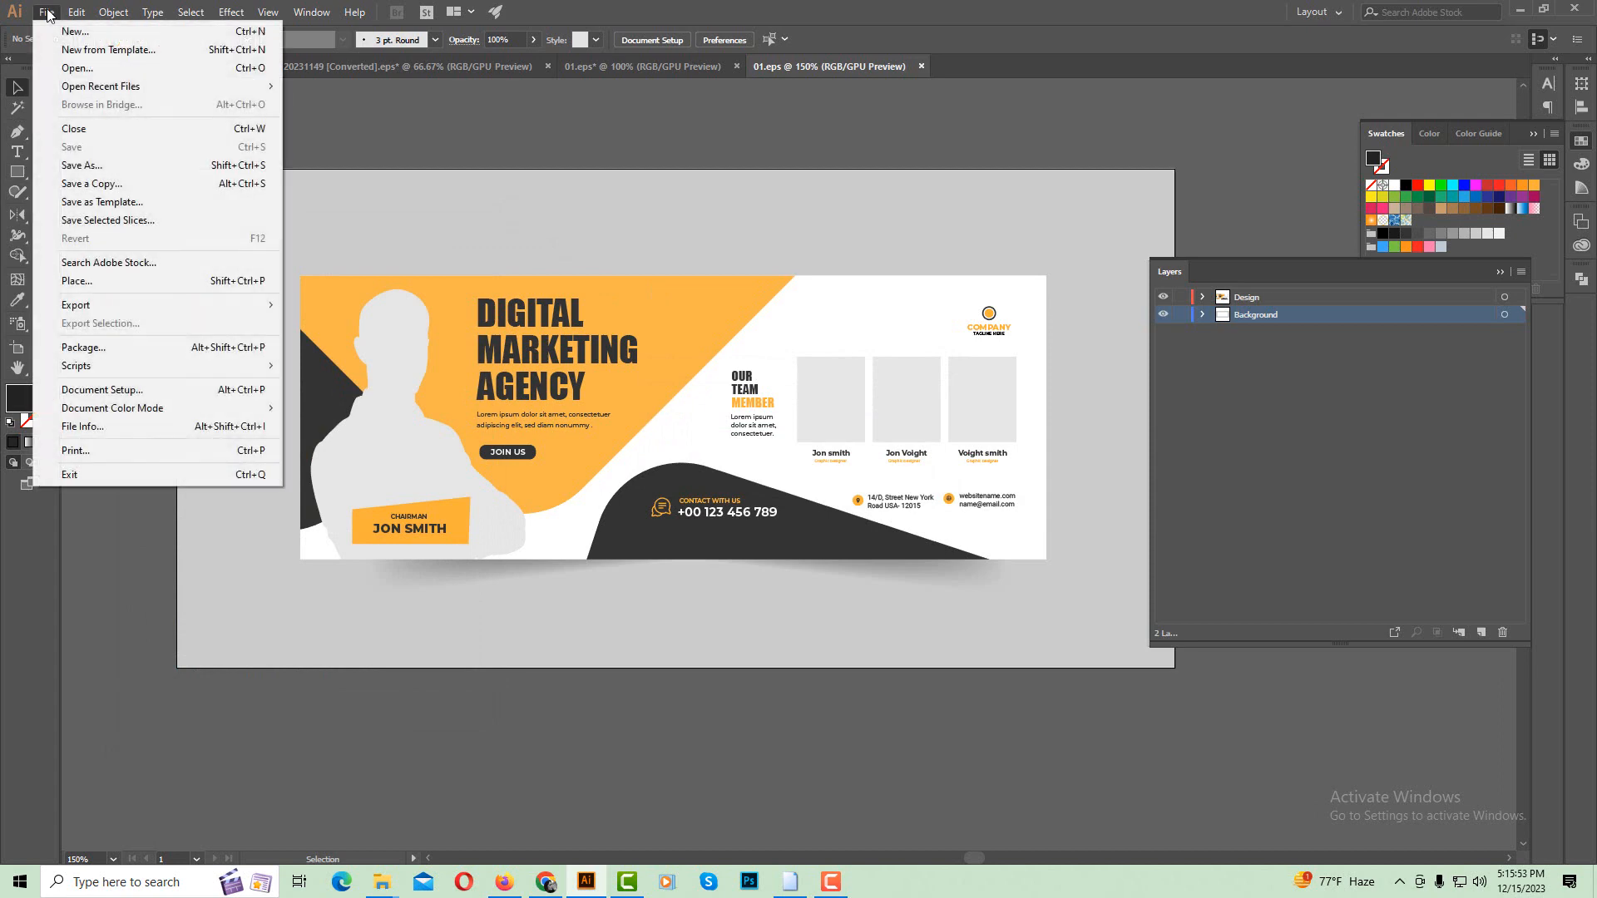
pyautogui.moveTo(117, 303)
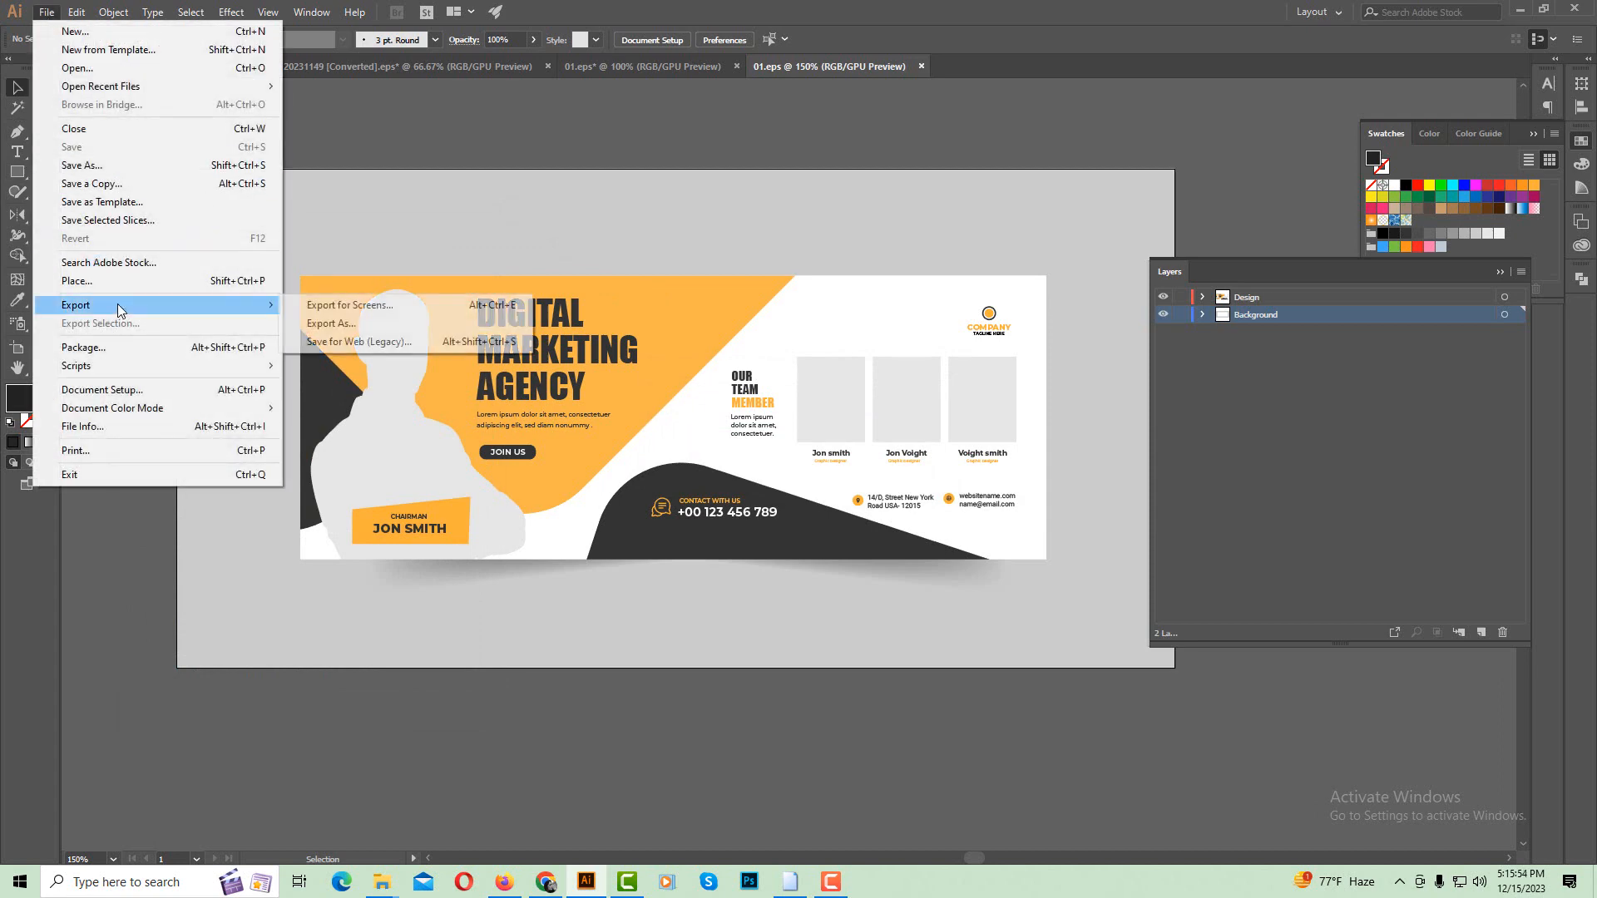
pyautogui.click(337, 343)
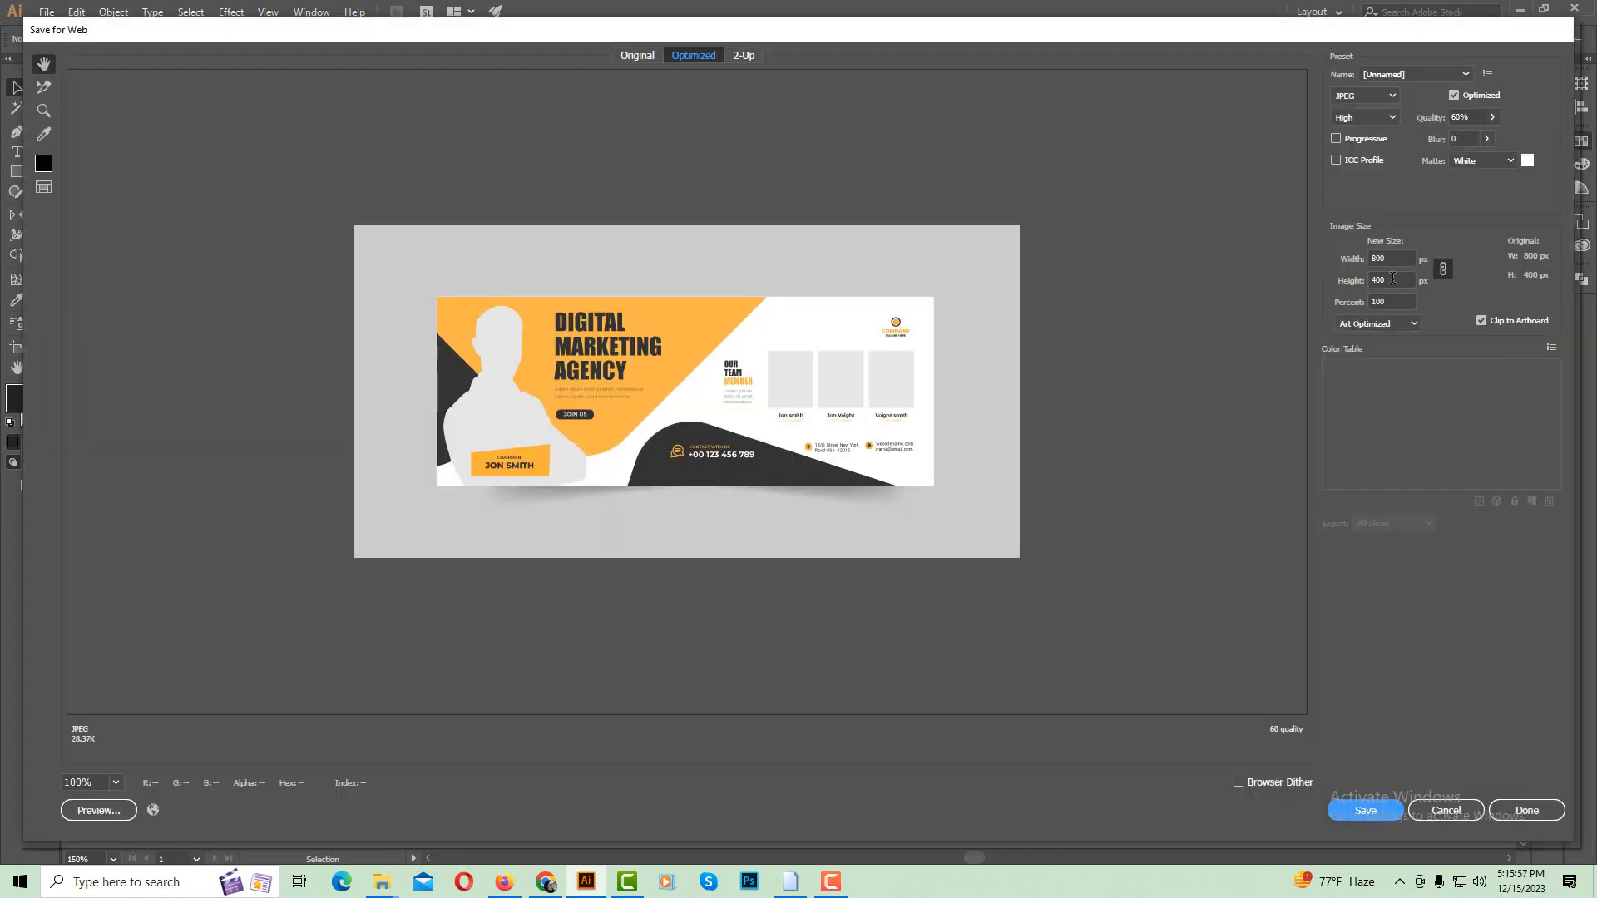
pyautogui.click(1392, 278)
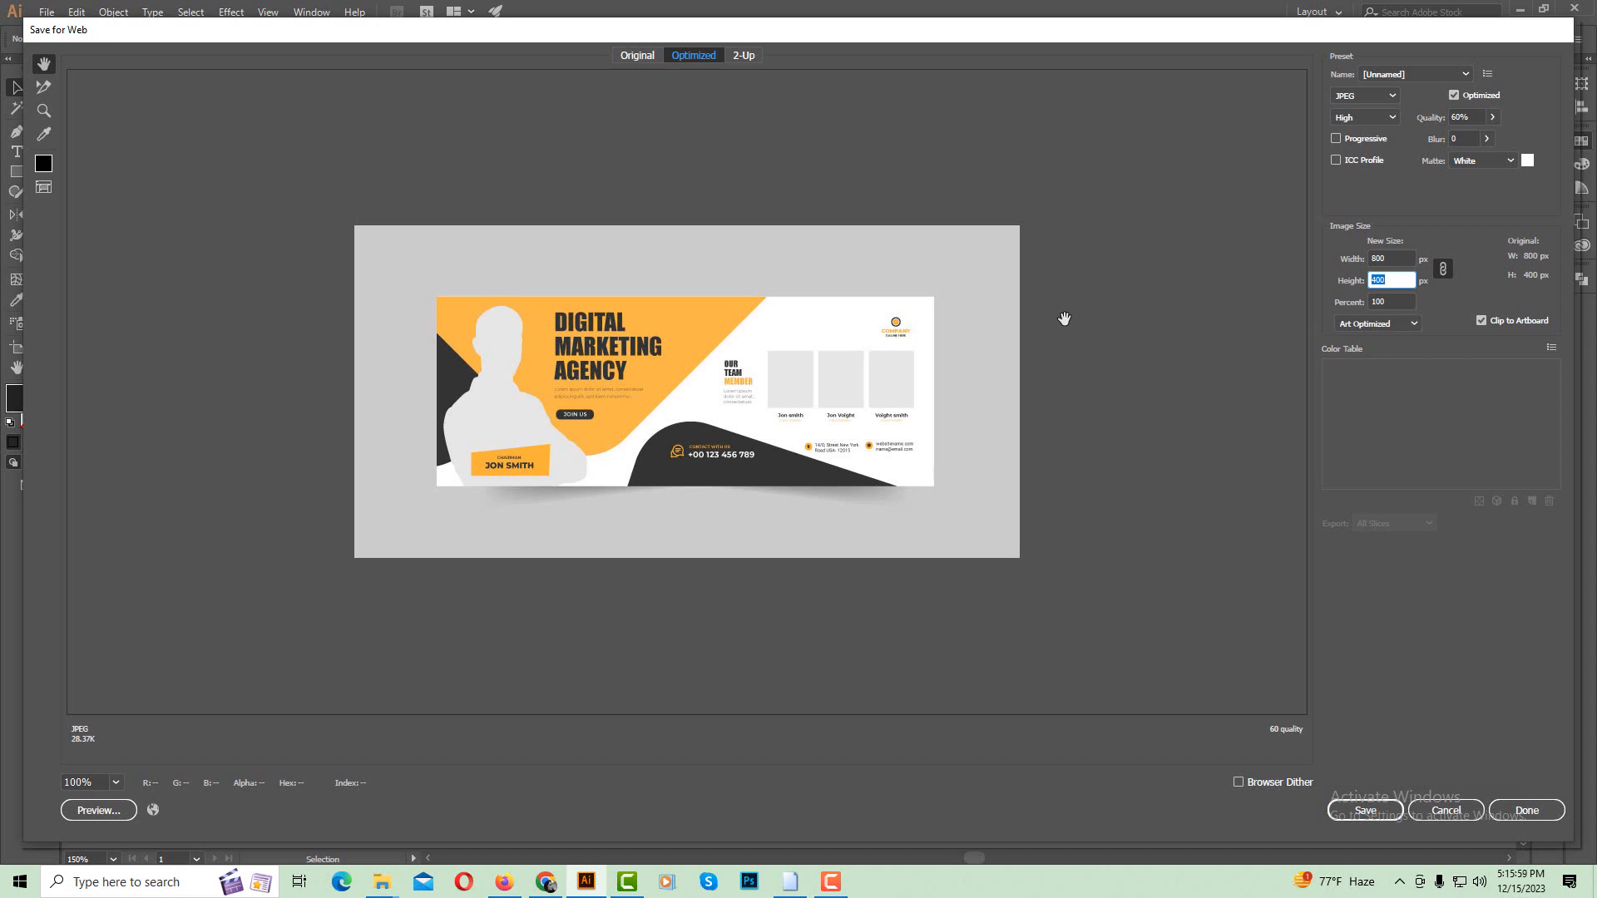
pyautogui.write('3000')
pyautogui.click(1357, 810)
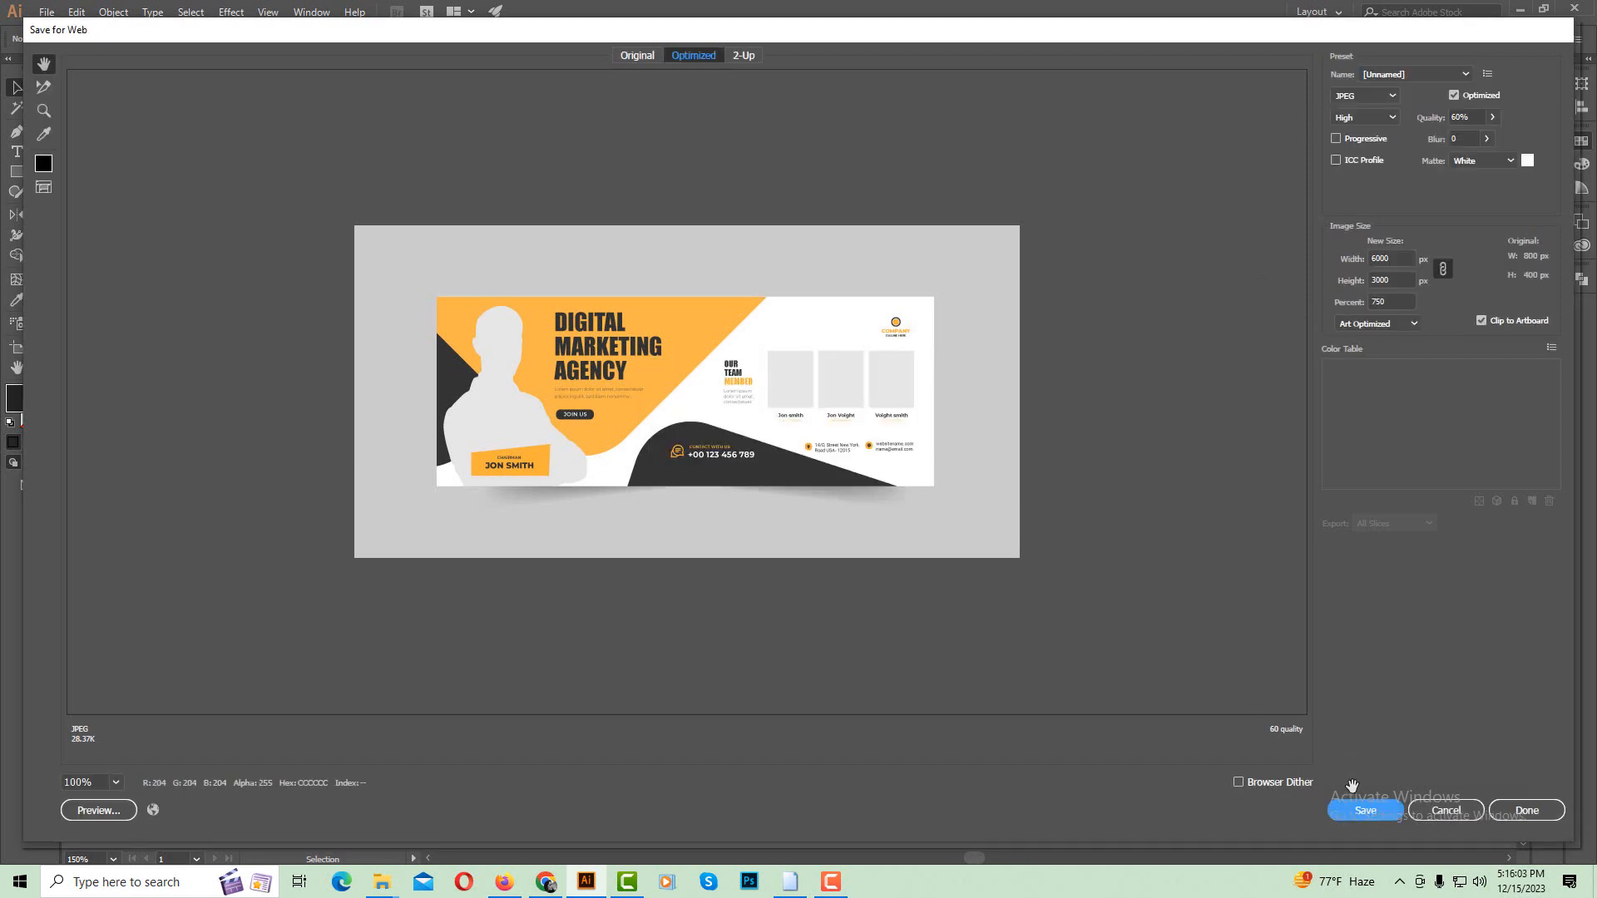
# Save the optimized JPEG as 01 in the adobe stock folder inside 000.
pyautogui.click(1362, 812)
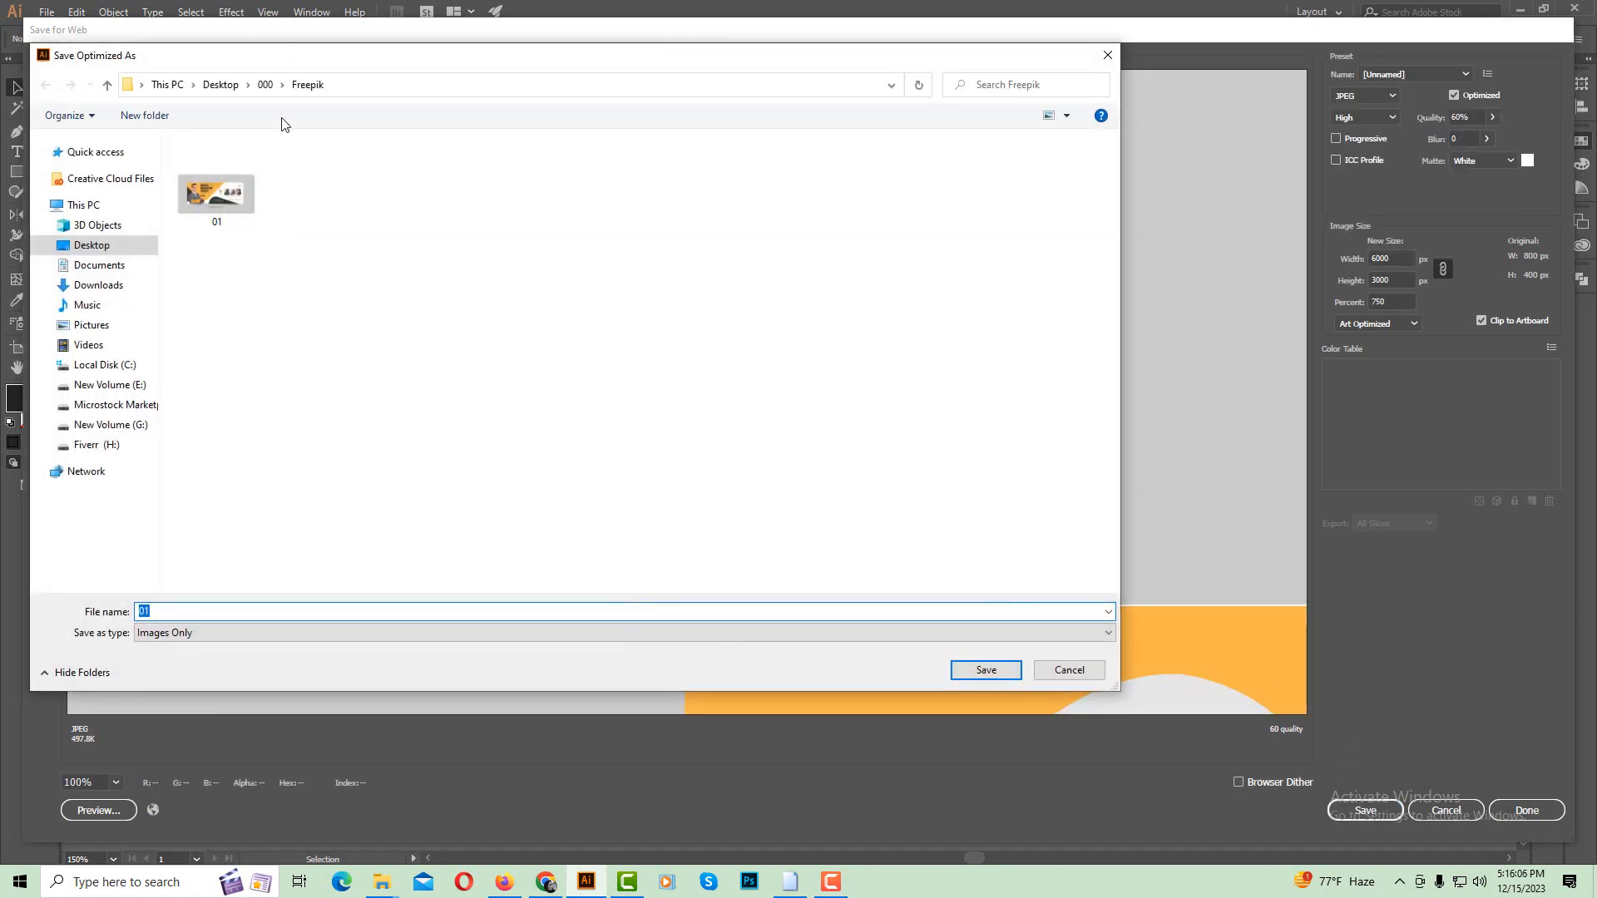
pyautogui.click(264, 84)
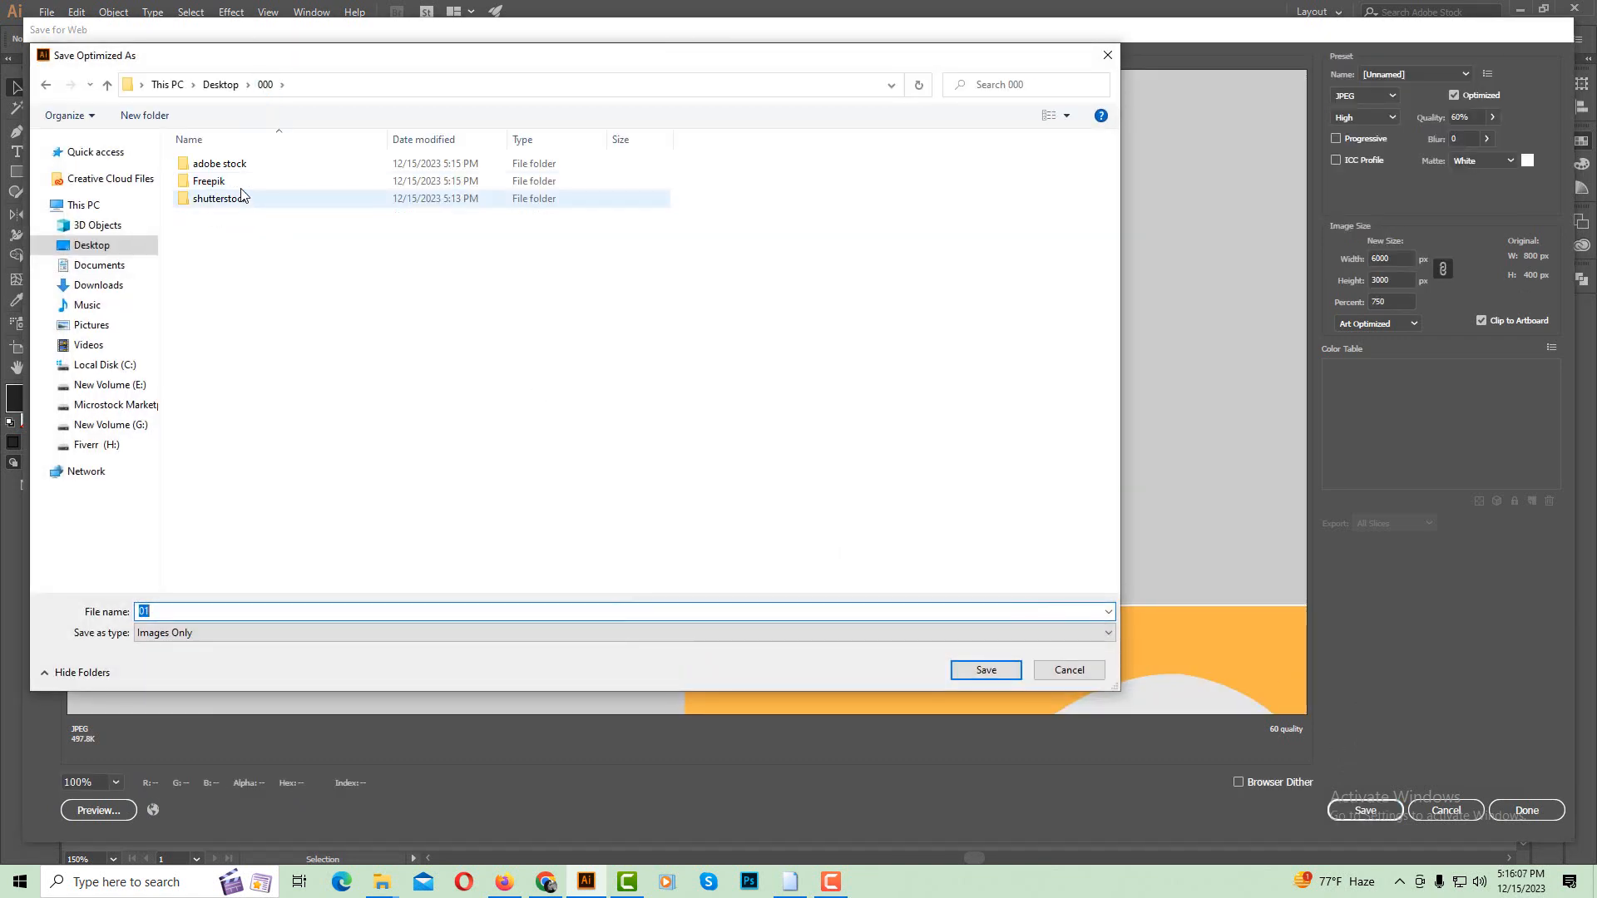
pyautogui.click(249, 165)
pyautogui.doubleClick(249, 165)
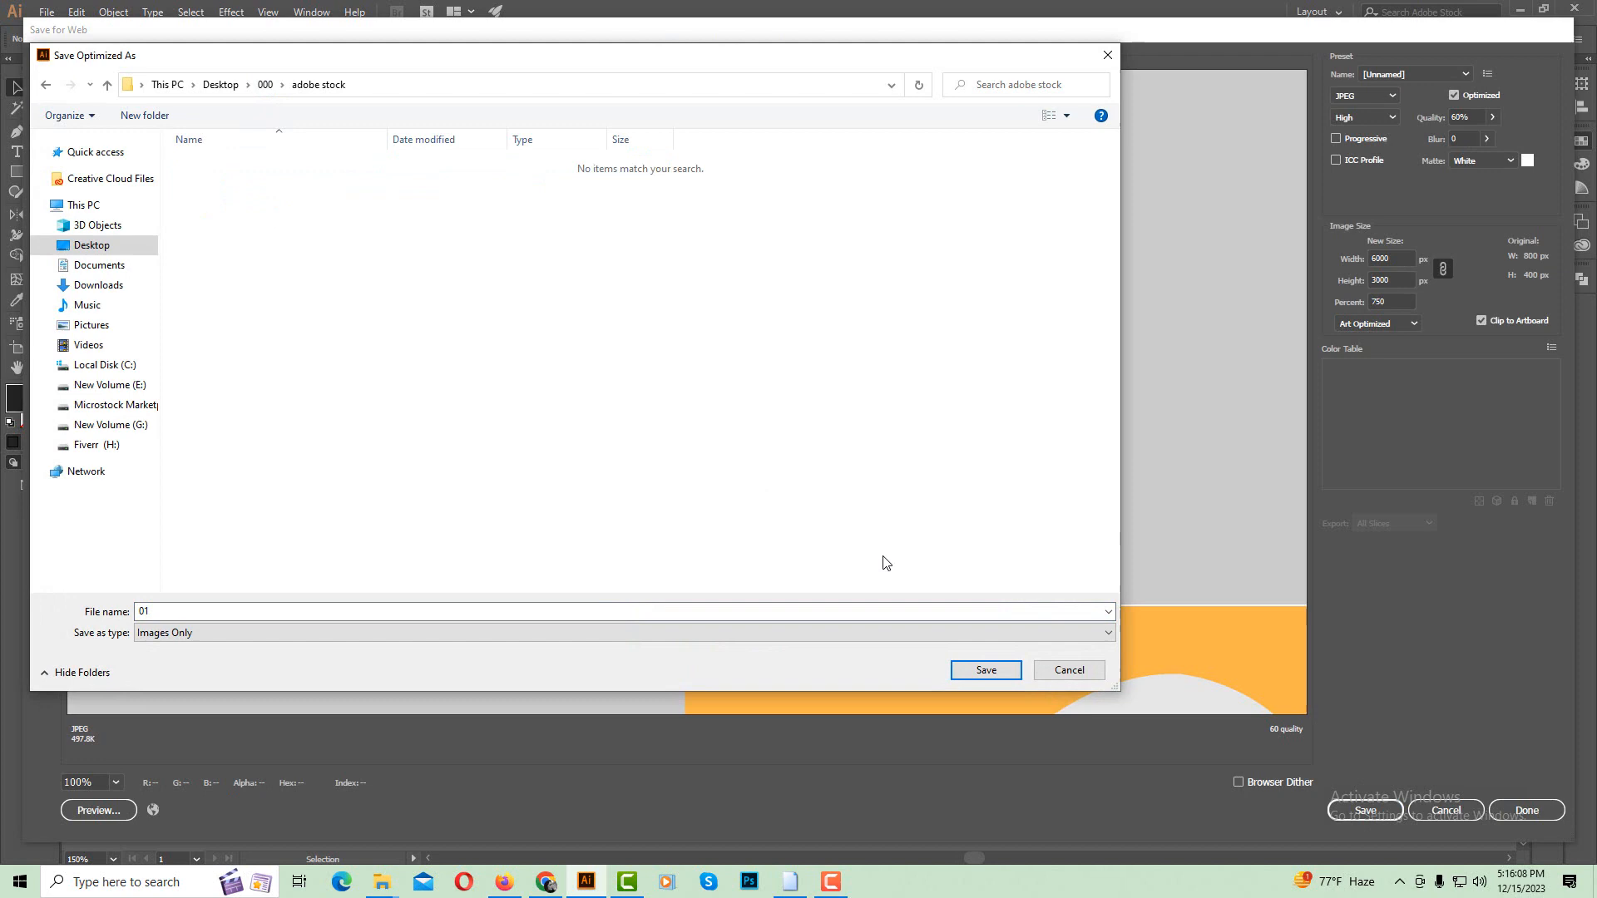
pyautogui.click(984, 673)
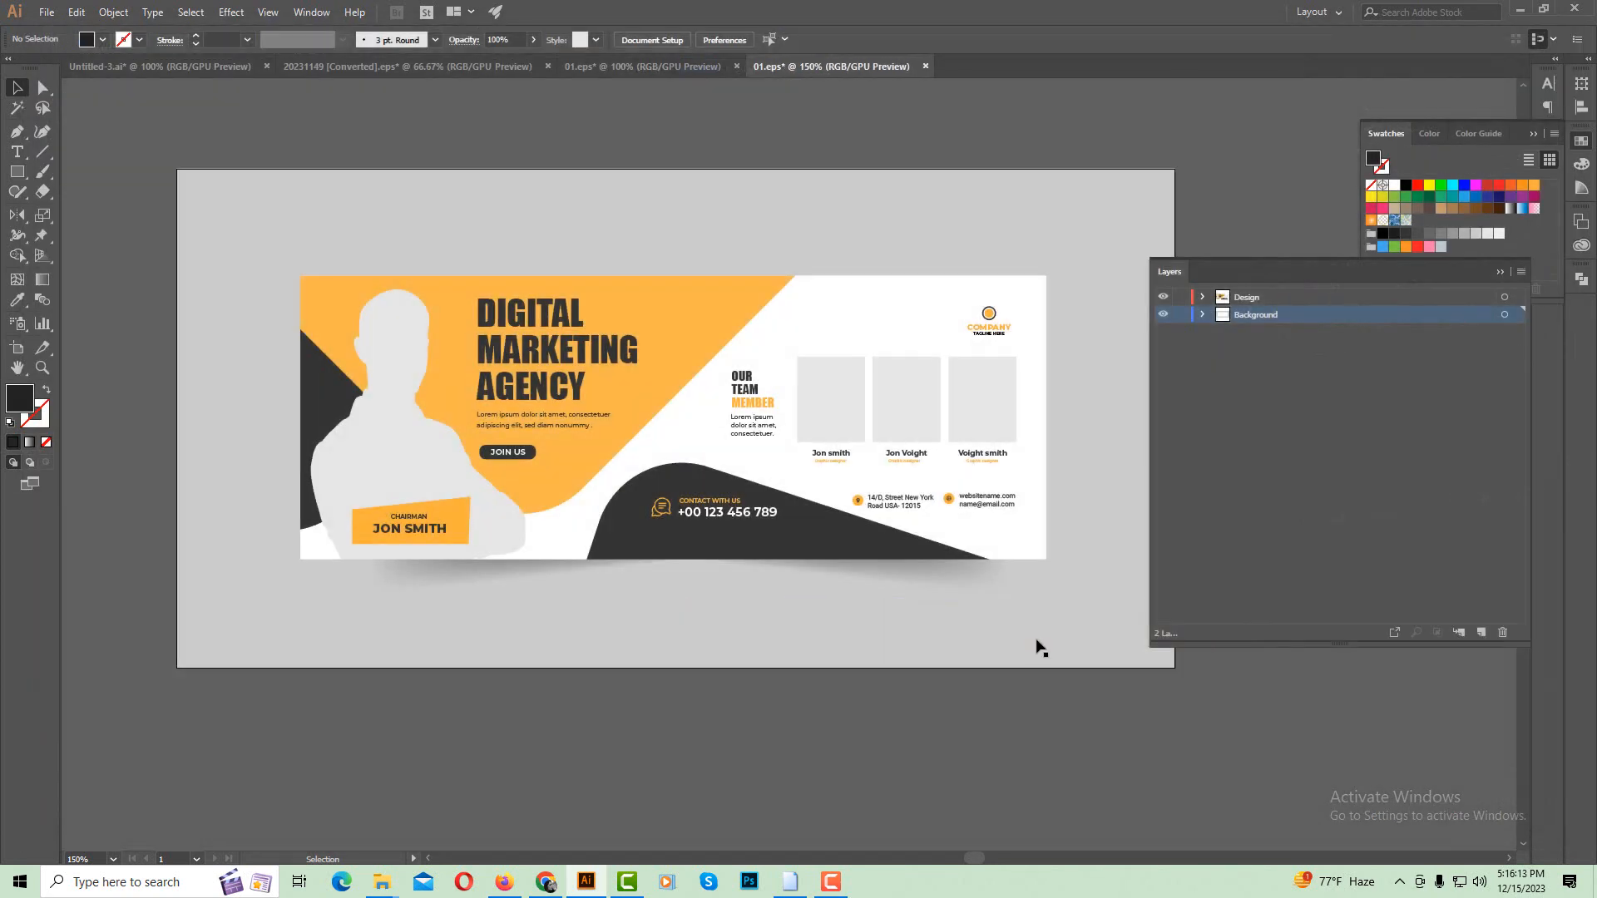
# Switch to File Explorer, view the exported 01.jpg in the adobe stock folder, and return to the 000 folder.
pyautogui.keyDown('ctrl'); pyautogui.keyDown('alt'); pyautogui.click(745, 396); pyautogui.keyUp('alt'); pyautogui.keyUp('ctrl')
pyautogui.moveTo(750, 421); pyautogui.dragTo(705, 360)
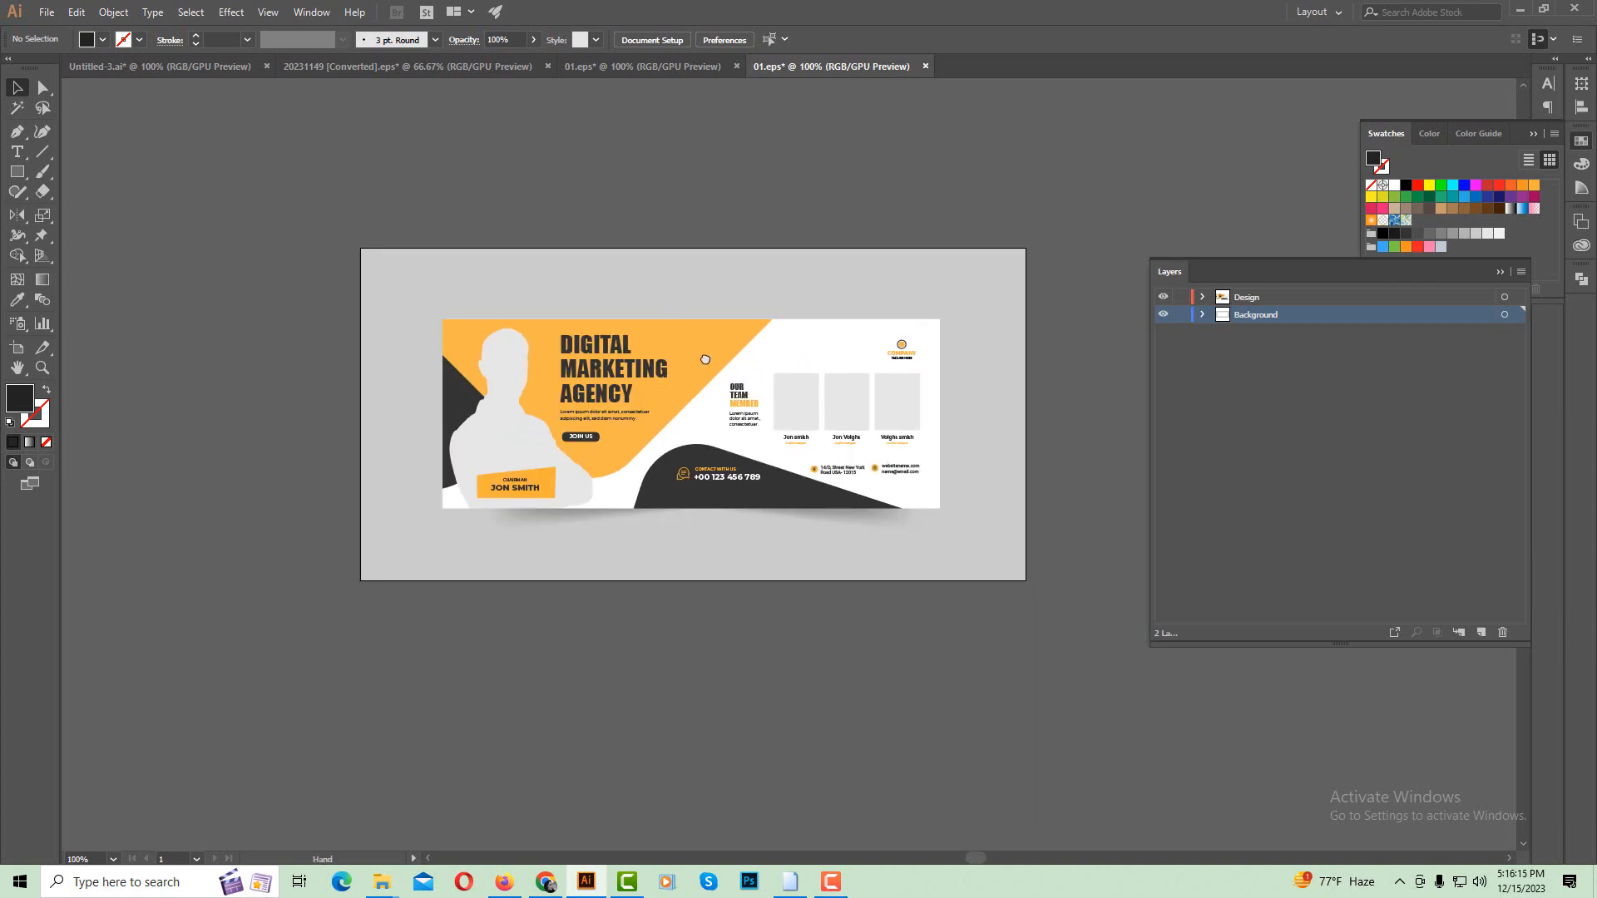
pyautogui.moveTo(381, 888)
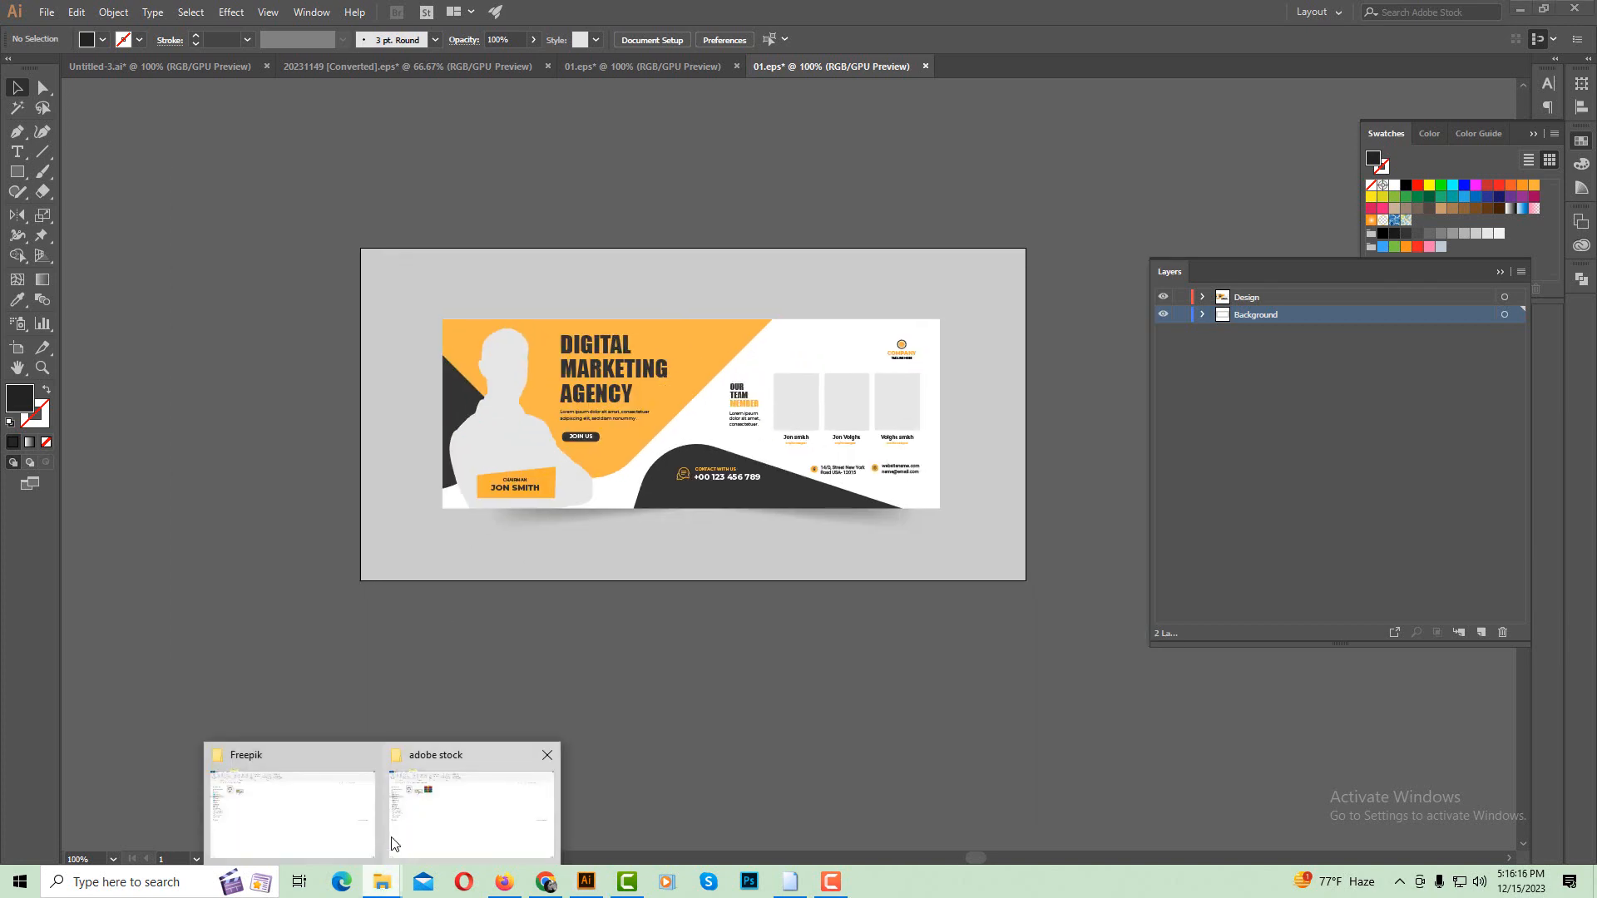
pyautogui.click(300, 815)
pyautogui.click(237, 133)
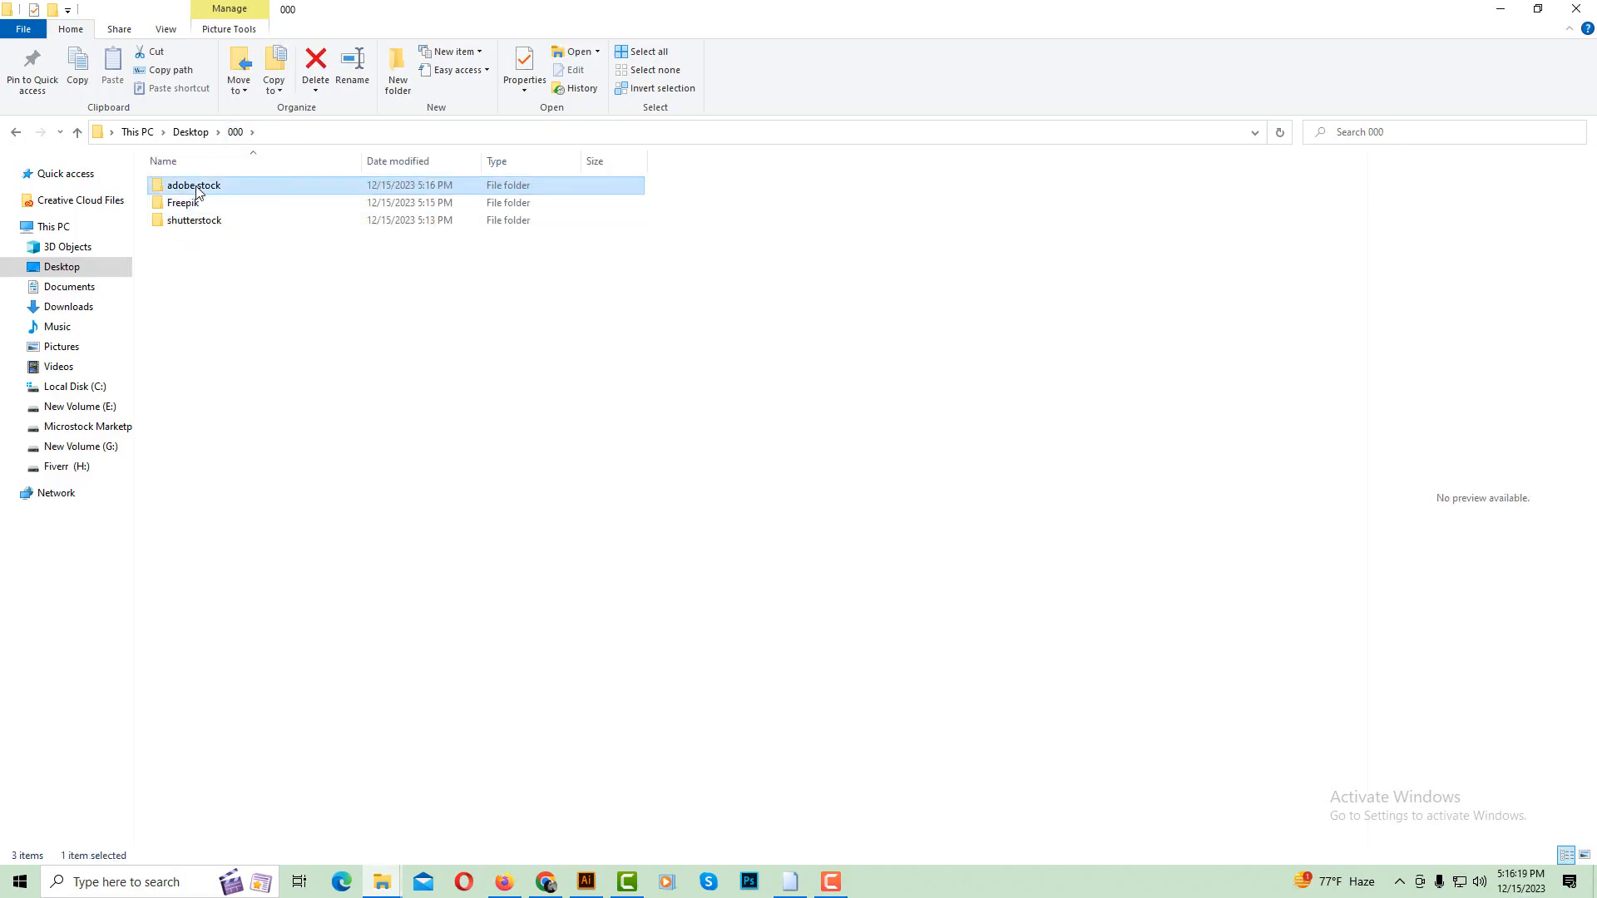
pyautogui.doubleClick(199, 183)
pyautogui.doubleClick(281, 210)
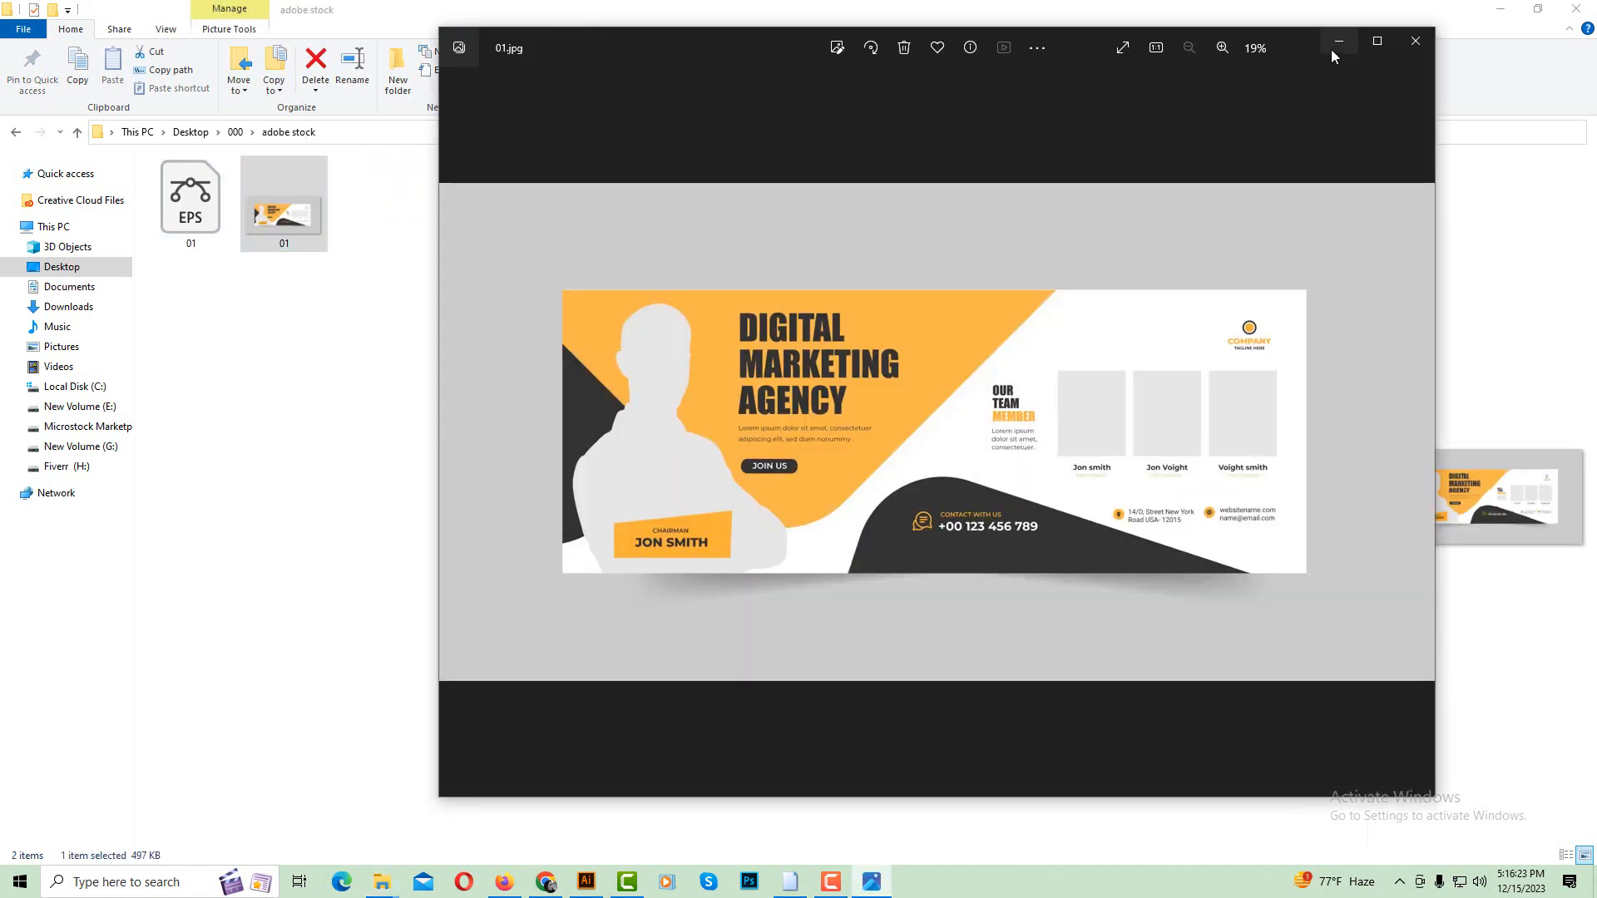
pyautogui.click(1415, 40)
pyautogui.click(13, 135)
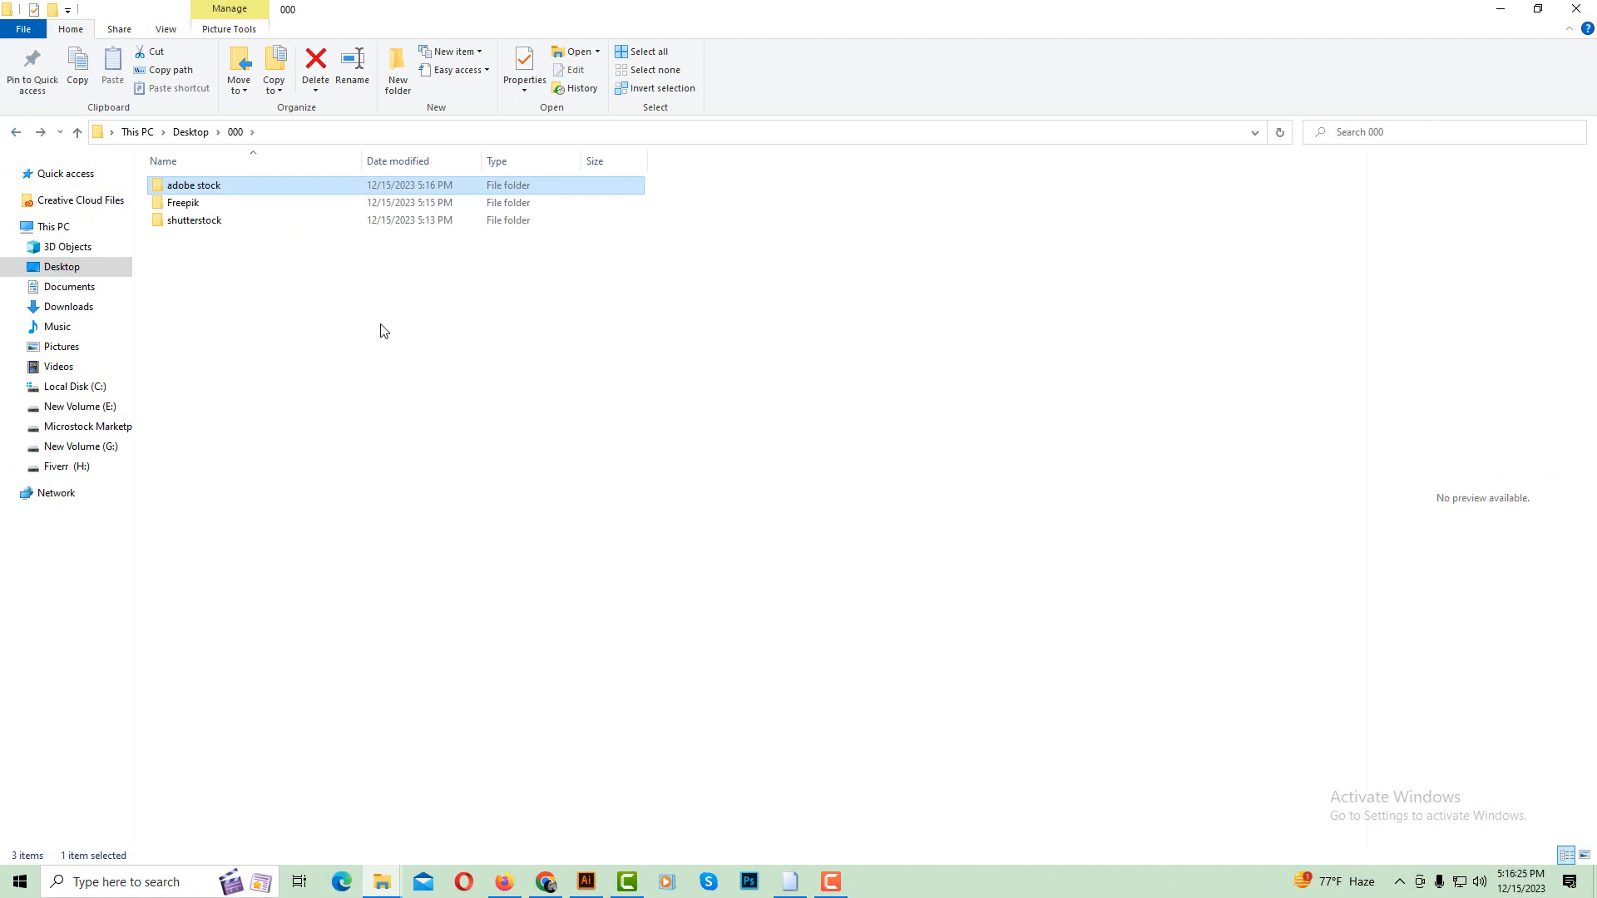
# Switch to Illustrator and check the banner by selecting all of its artwork together with the gray background, leaving nothing selected.
pyautogui.click(586, 882)
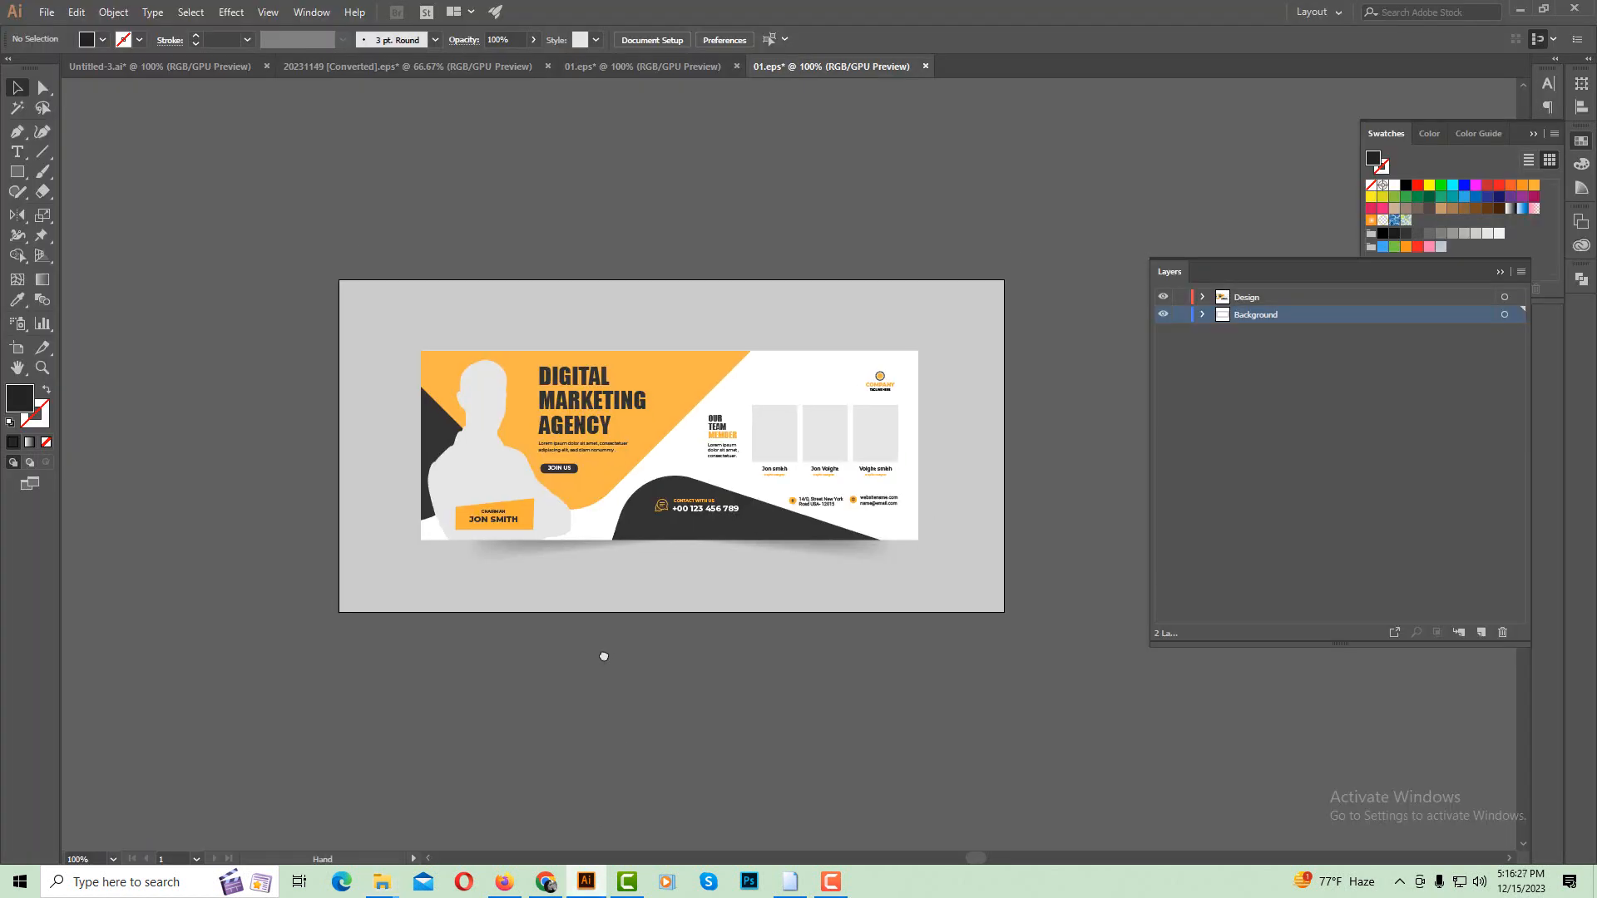
pyautogui.click(558, 392)
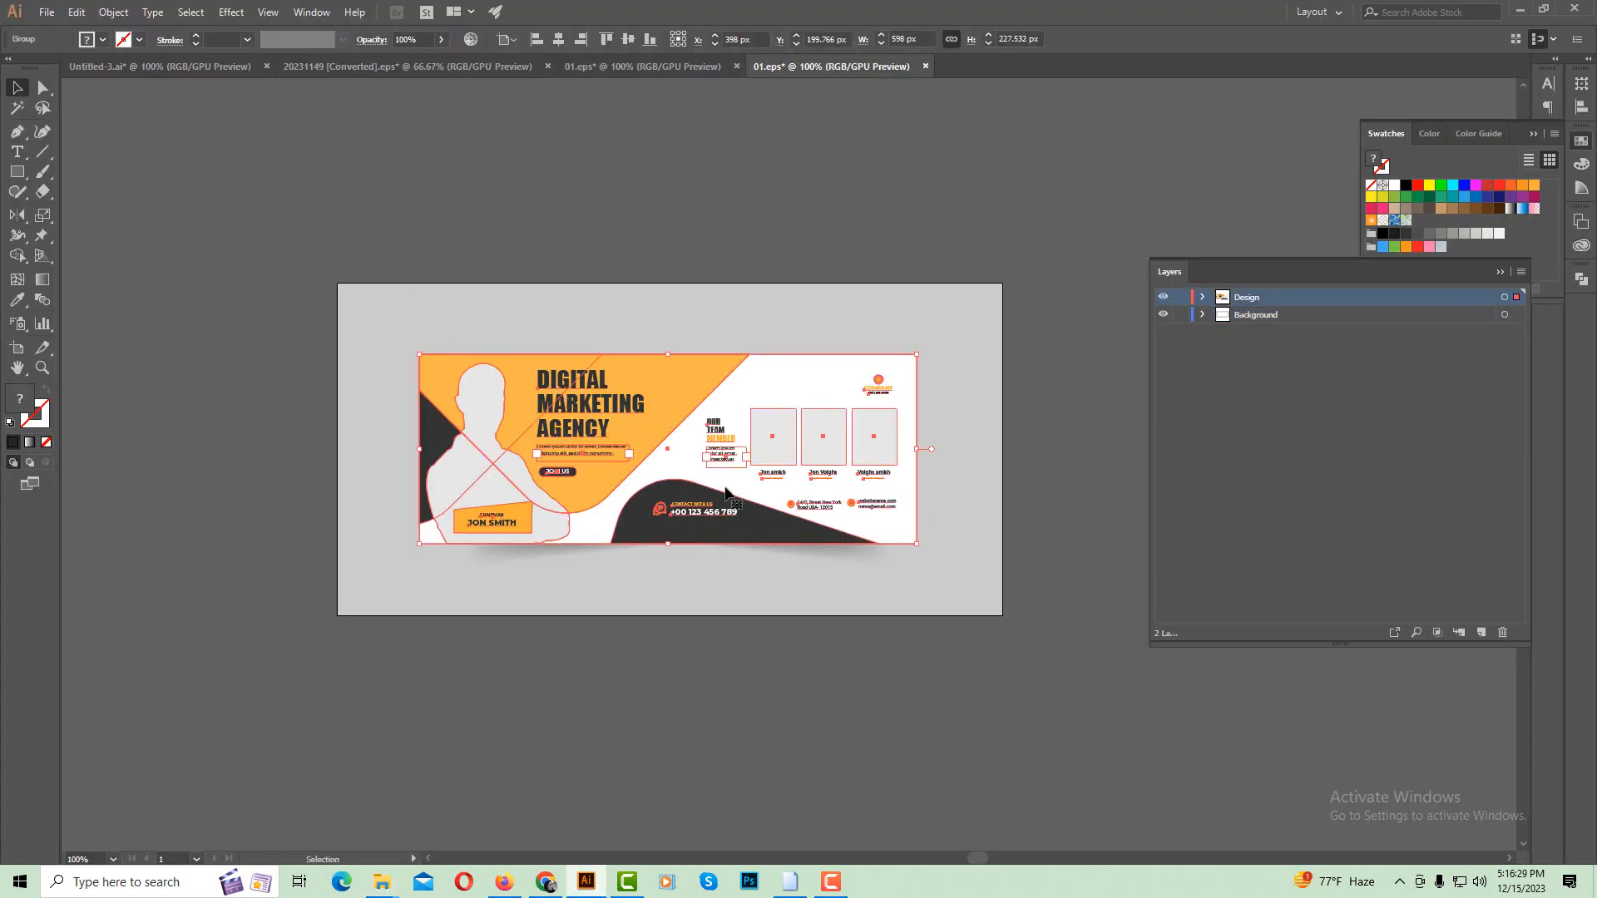
pyautogui.moveTo(446, 233); pyautogui.dragTo(988, 730)
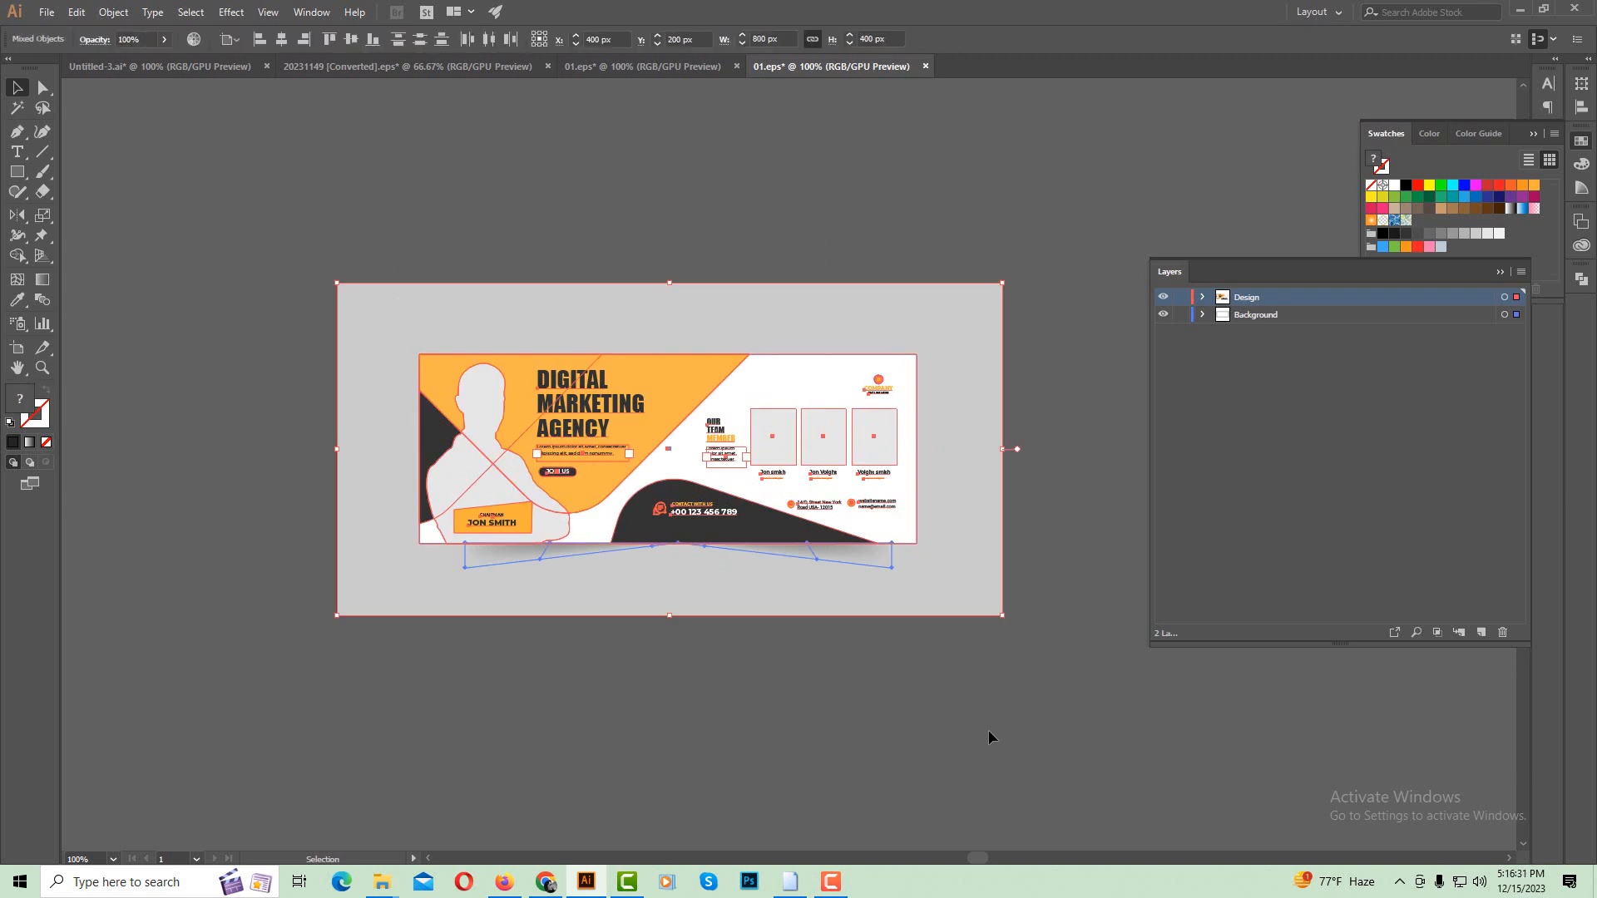
pyautogui.press('ctrl')
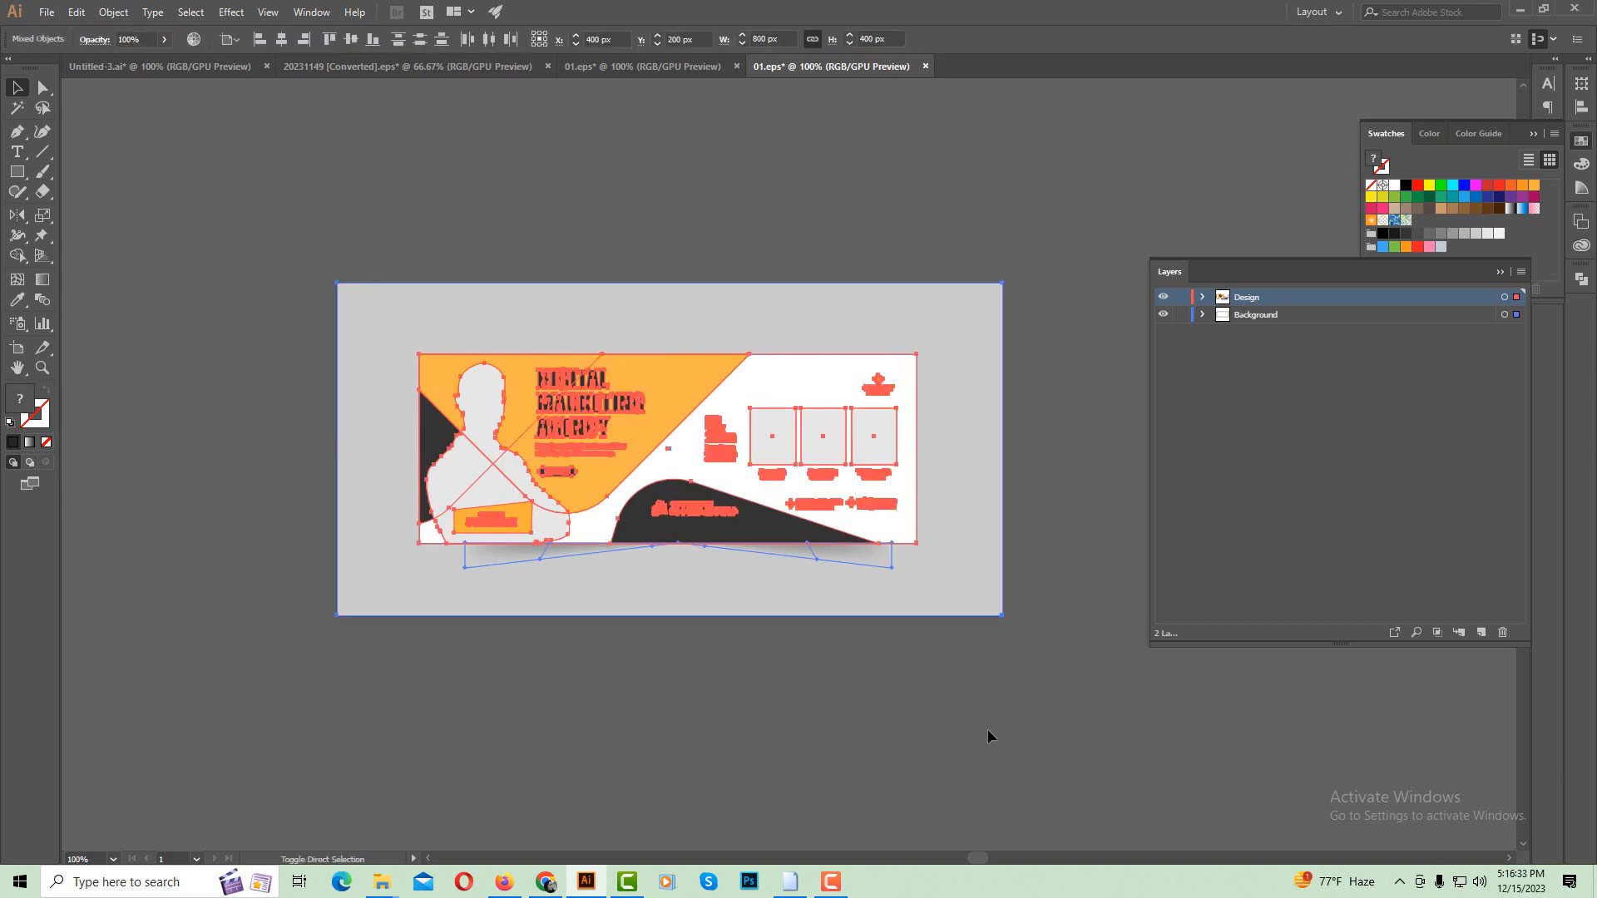
pyautogui.click(982, 762)
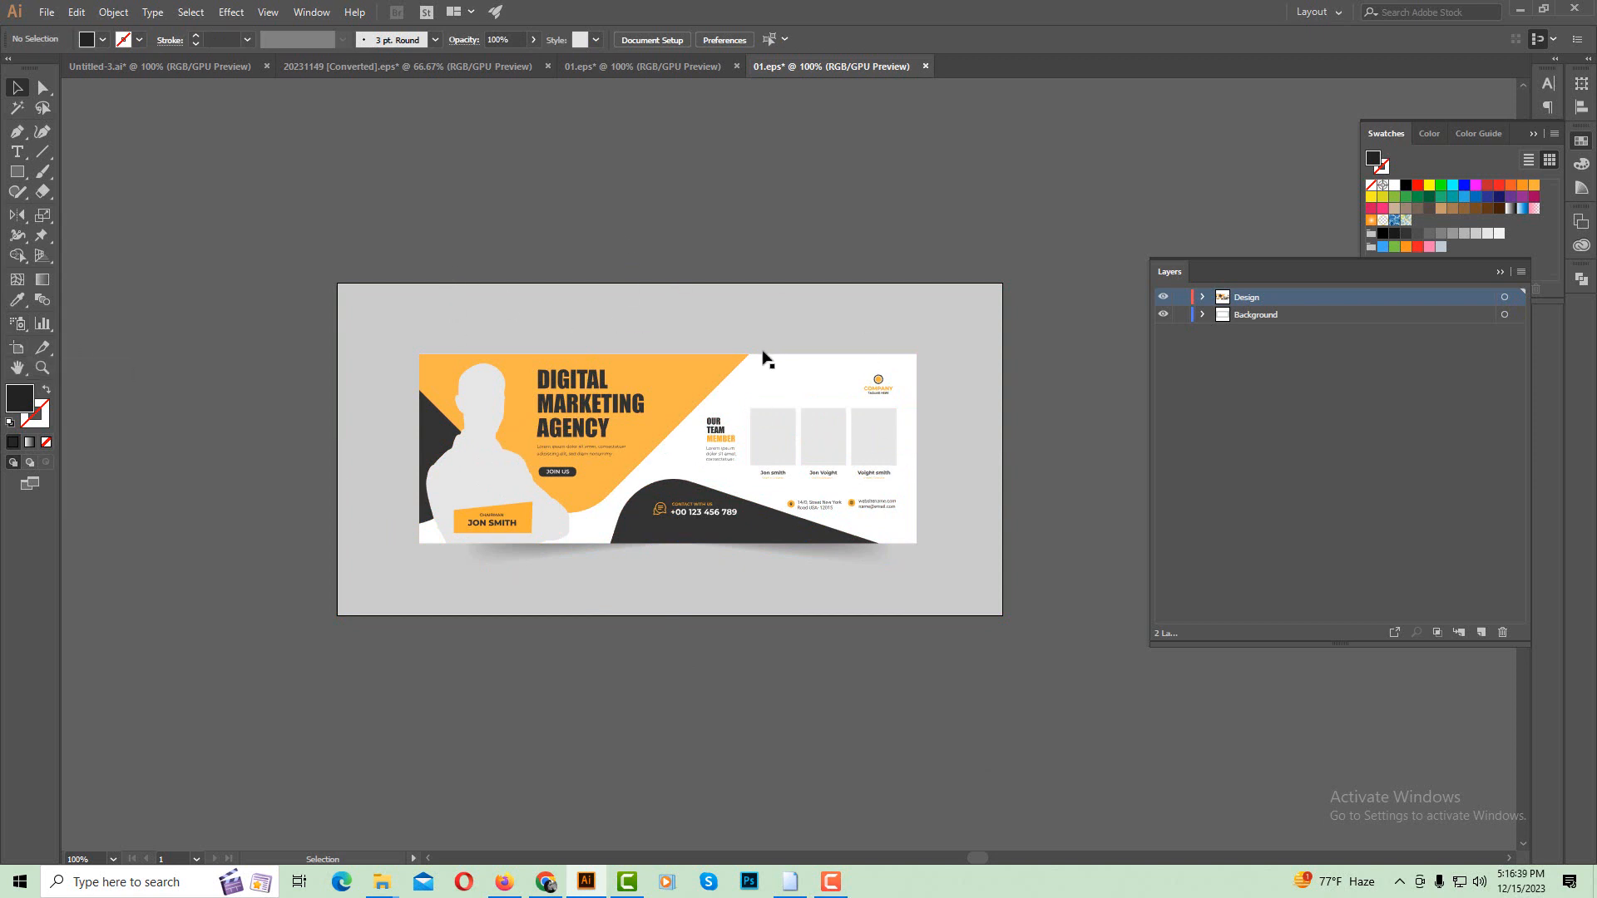
# Set the artboard width to 5000 px with proportions constrained and leave artboard editing.
pyautogui.click(17, 348)
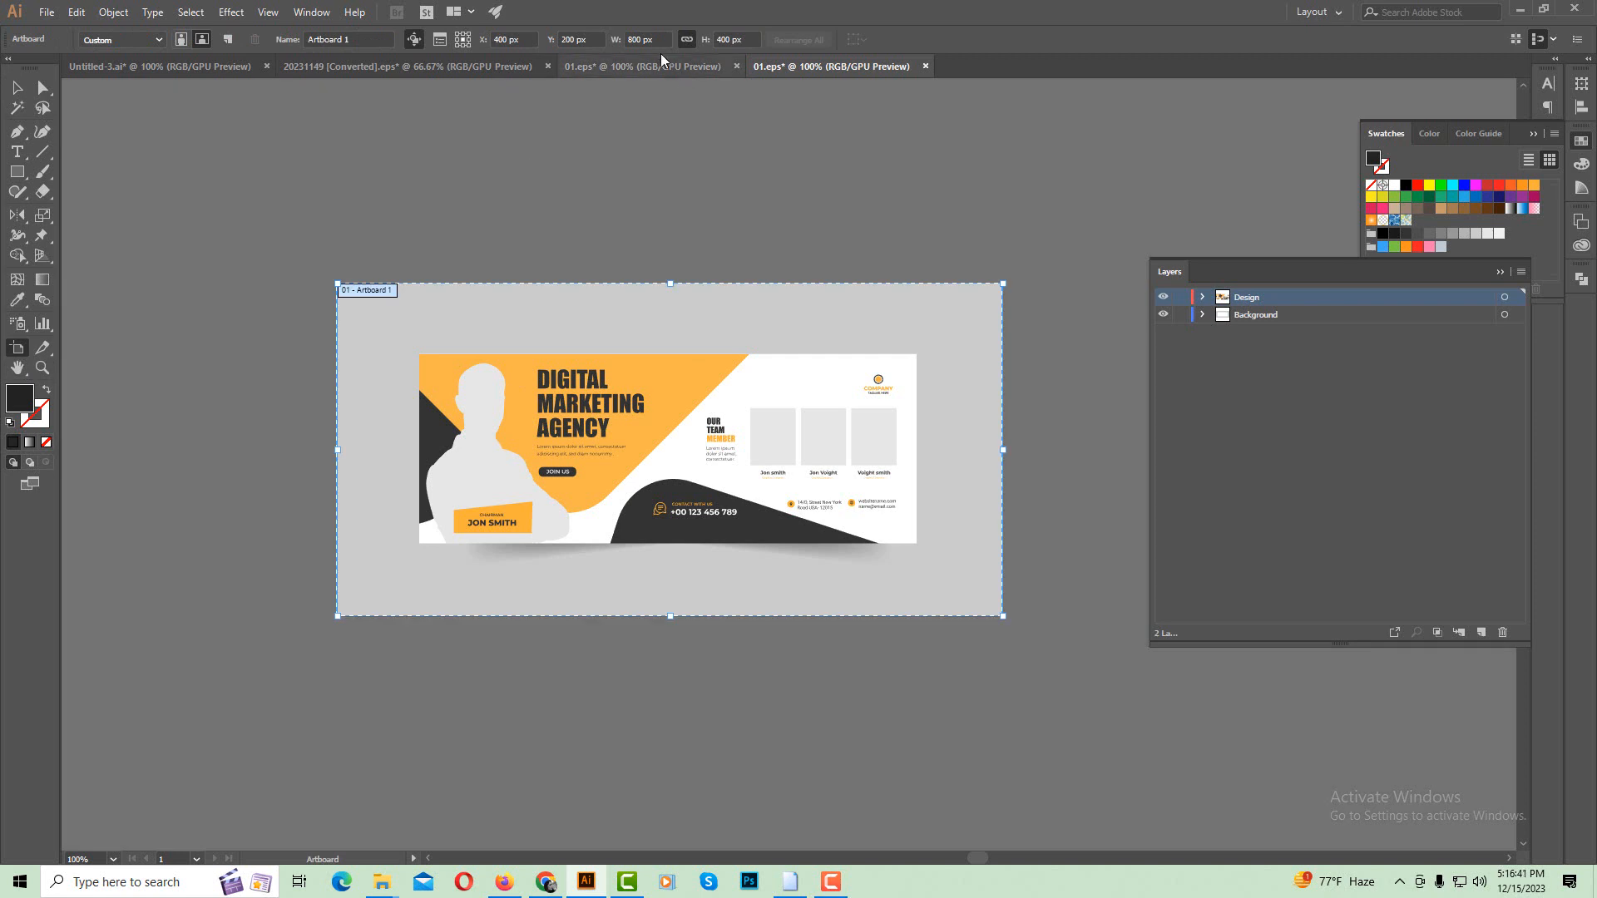
pyautogui.doubleClick(638, 40)
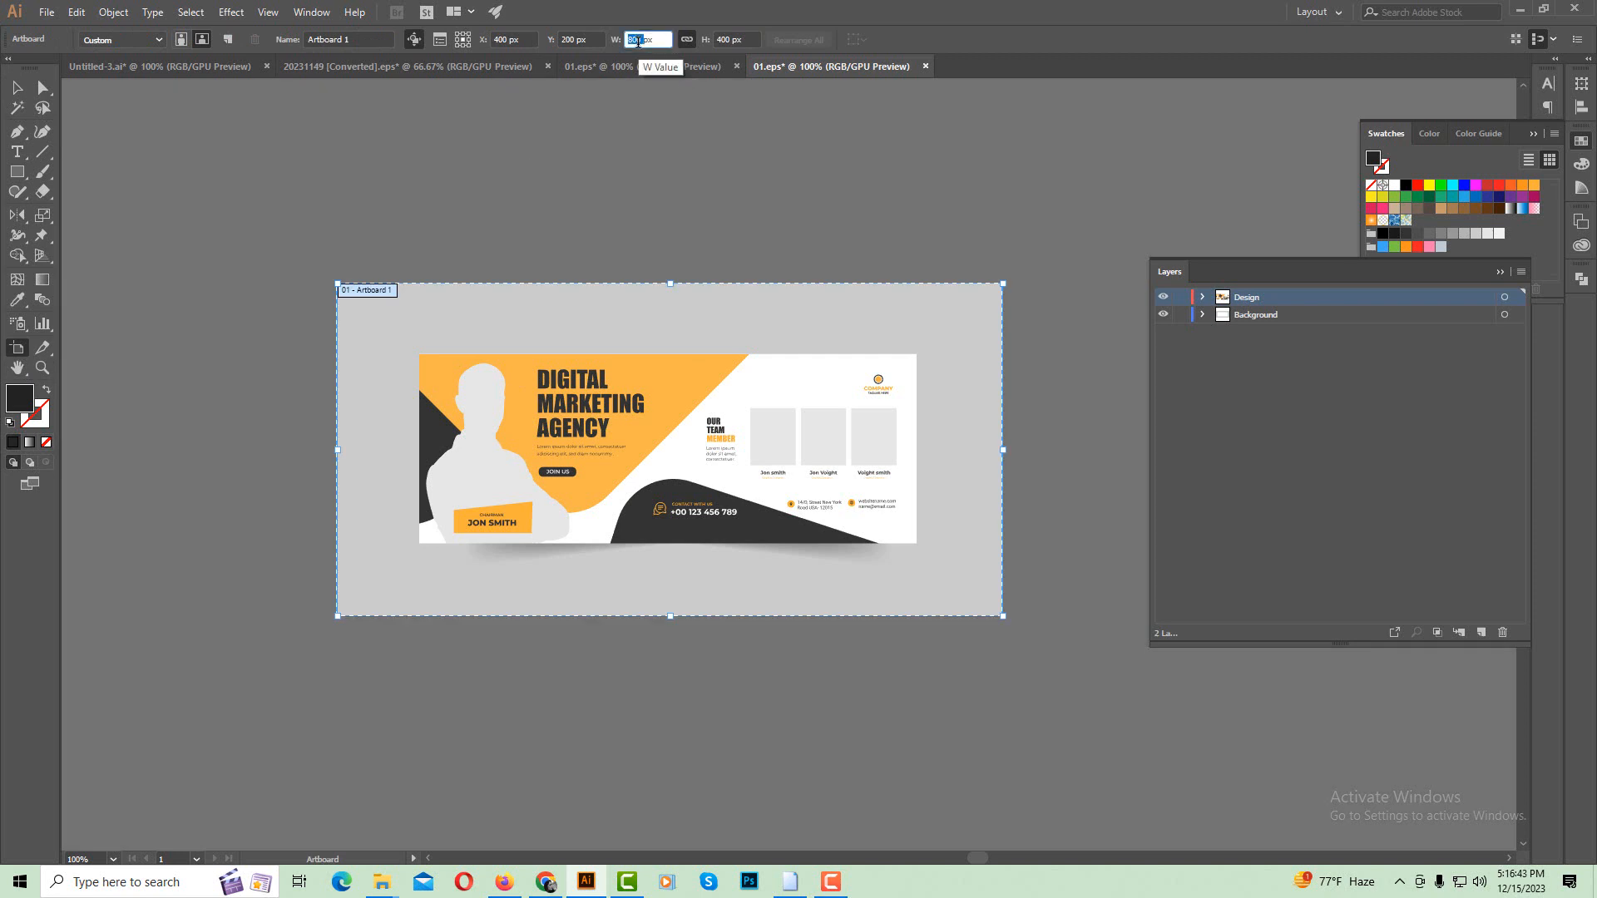
pyautogui.moveTo(655, 39); pyautogui.dragTo(602, 40)
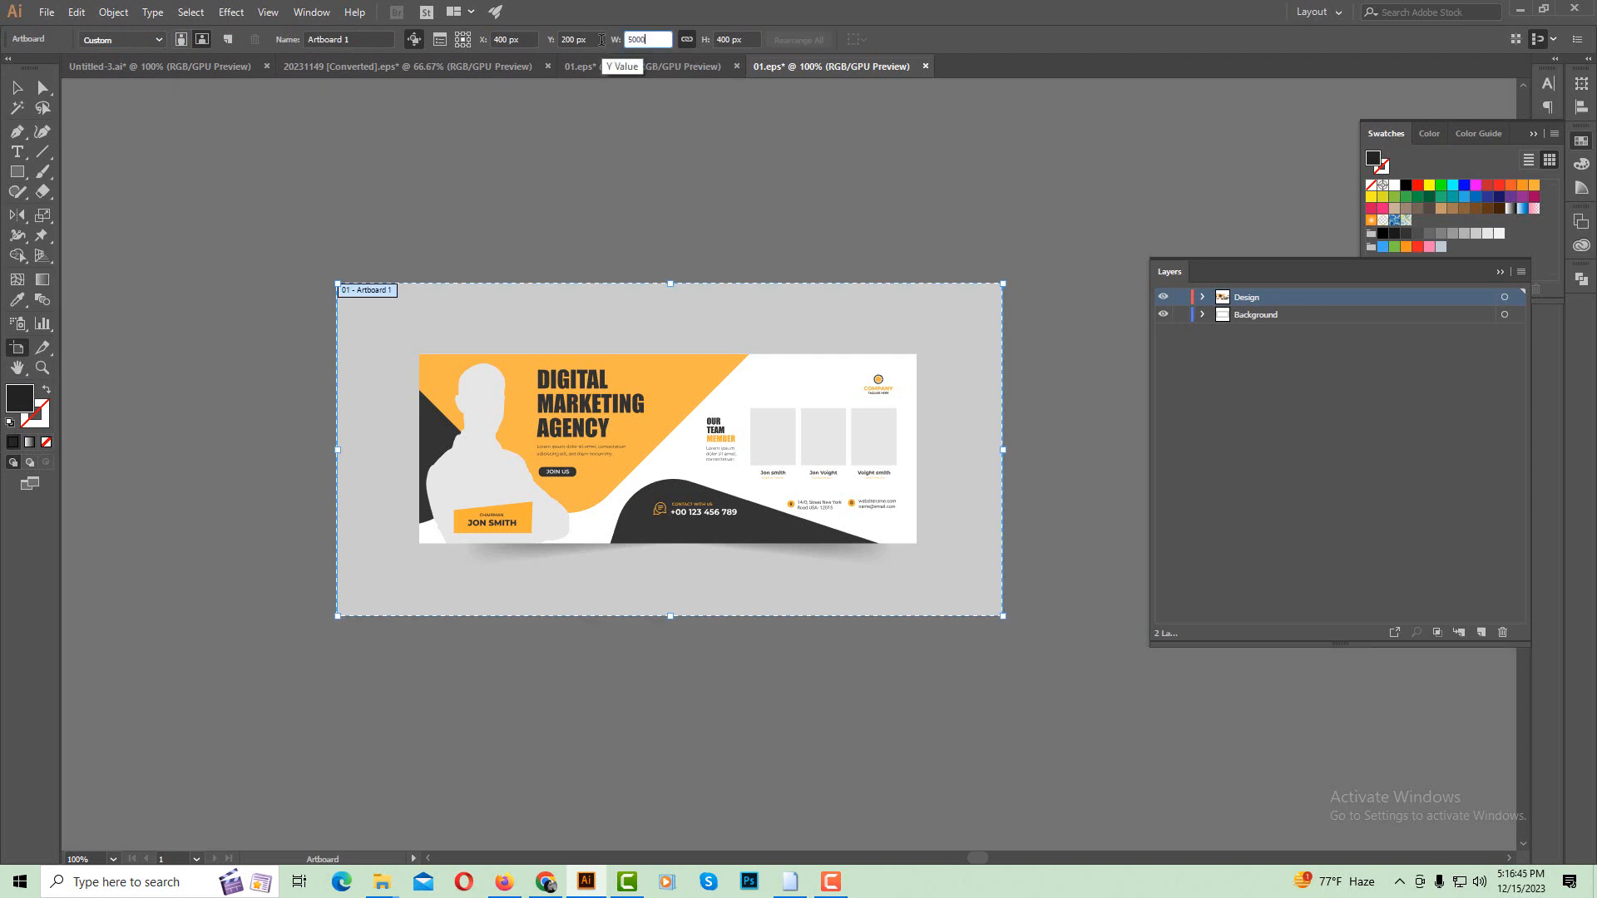
pyautogui.write('5000')
pyautogui.press('Escape')
pyautogui.press('Escape')
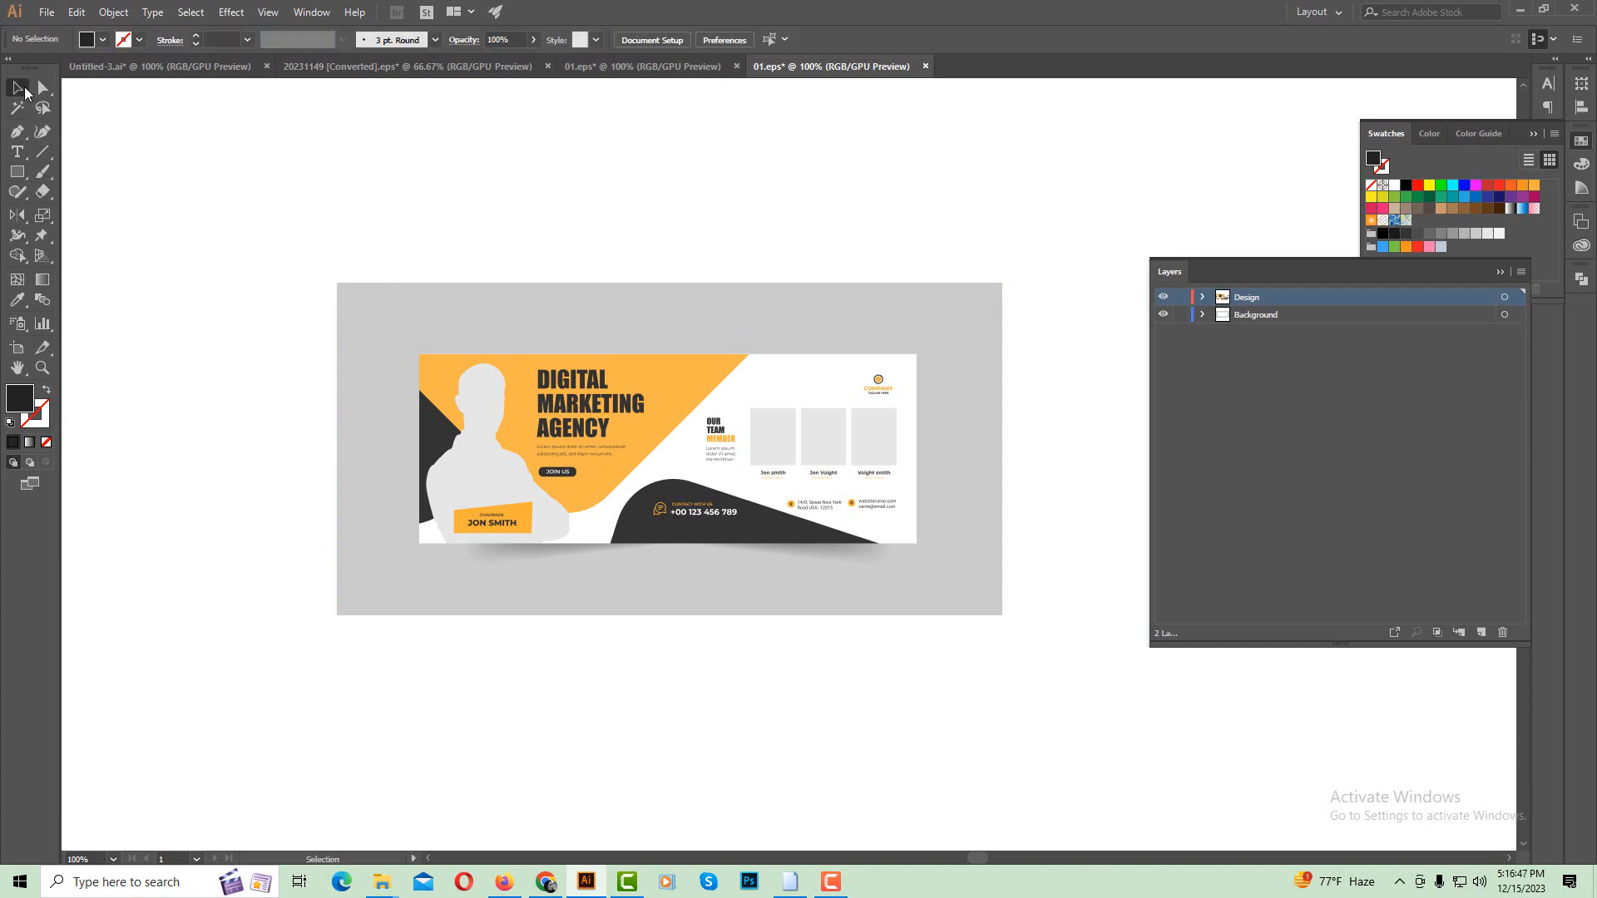
# Scale all the banner artwork and its background proportionally to 5000 px wide to fill the enlarged artboard.
pyautogui.moveTo(353, 217); pyautogui.dragTo(1164, 782)
pyautogui.click(769, 40)
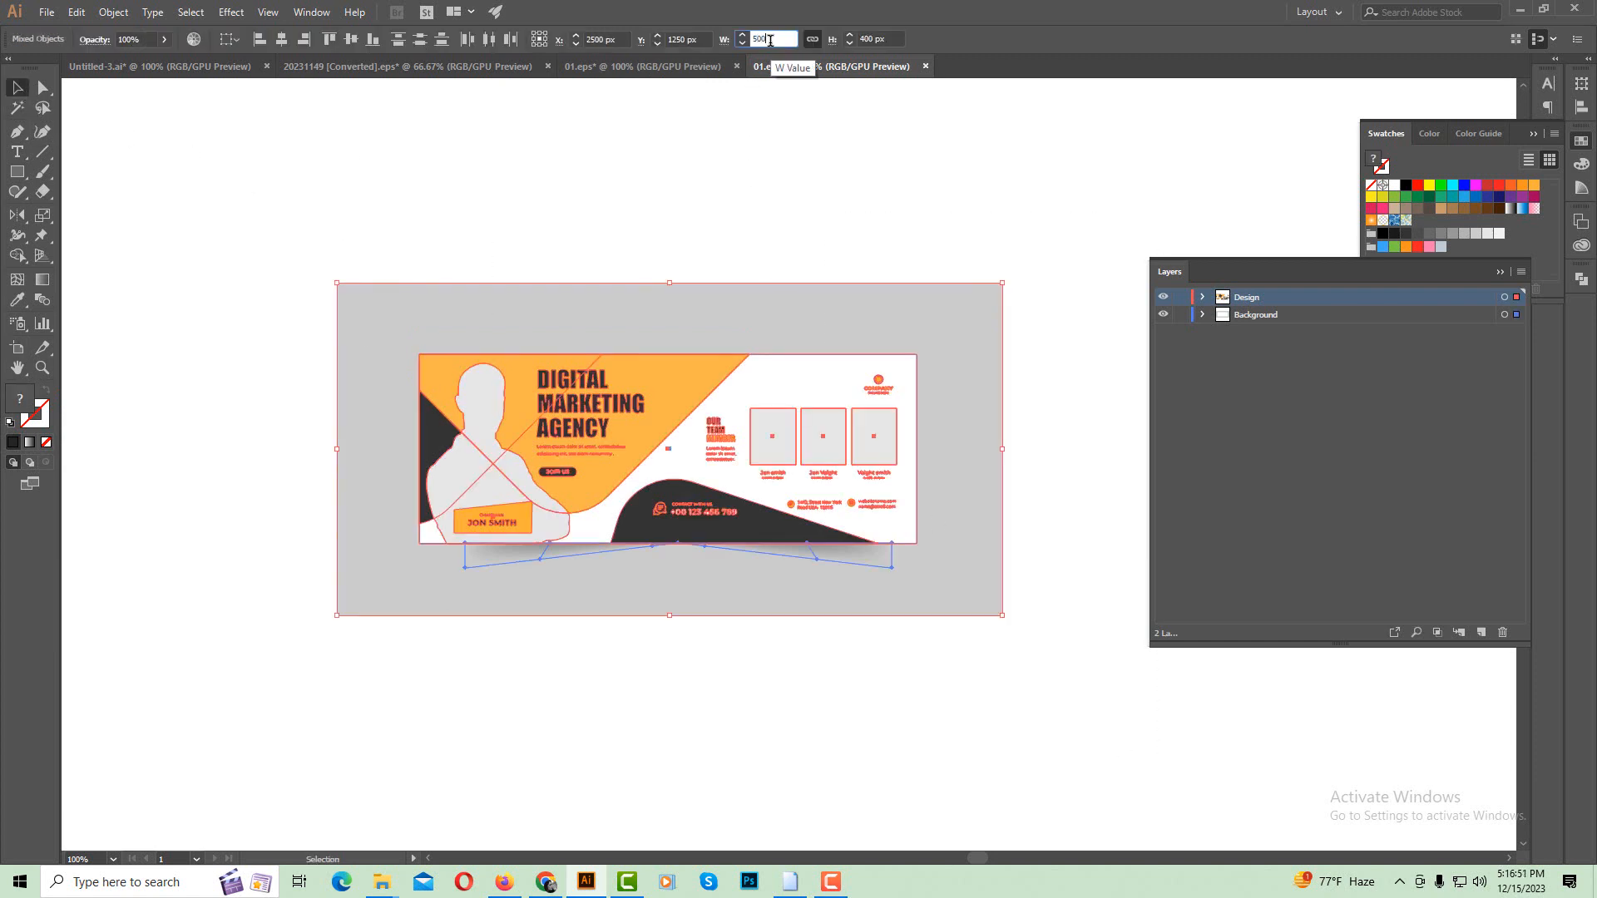
pyautogui.press('Return')
pyautogui.doubleClick(770, 39)
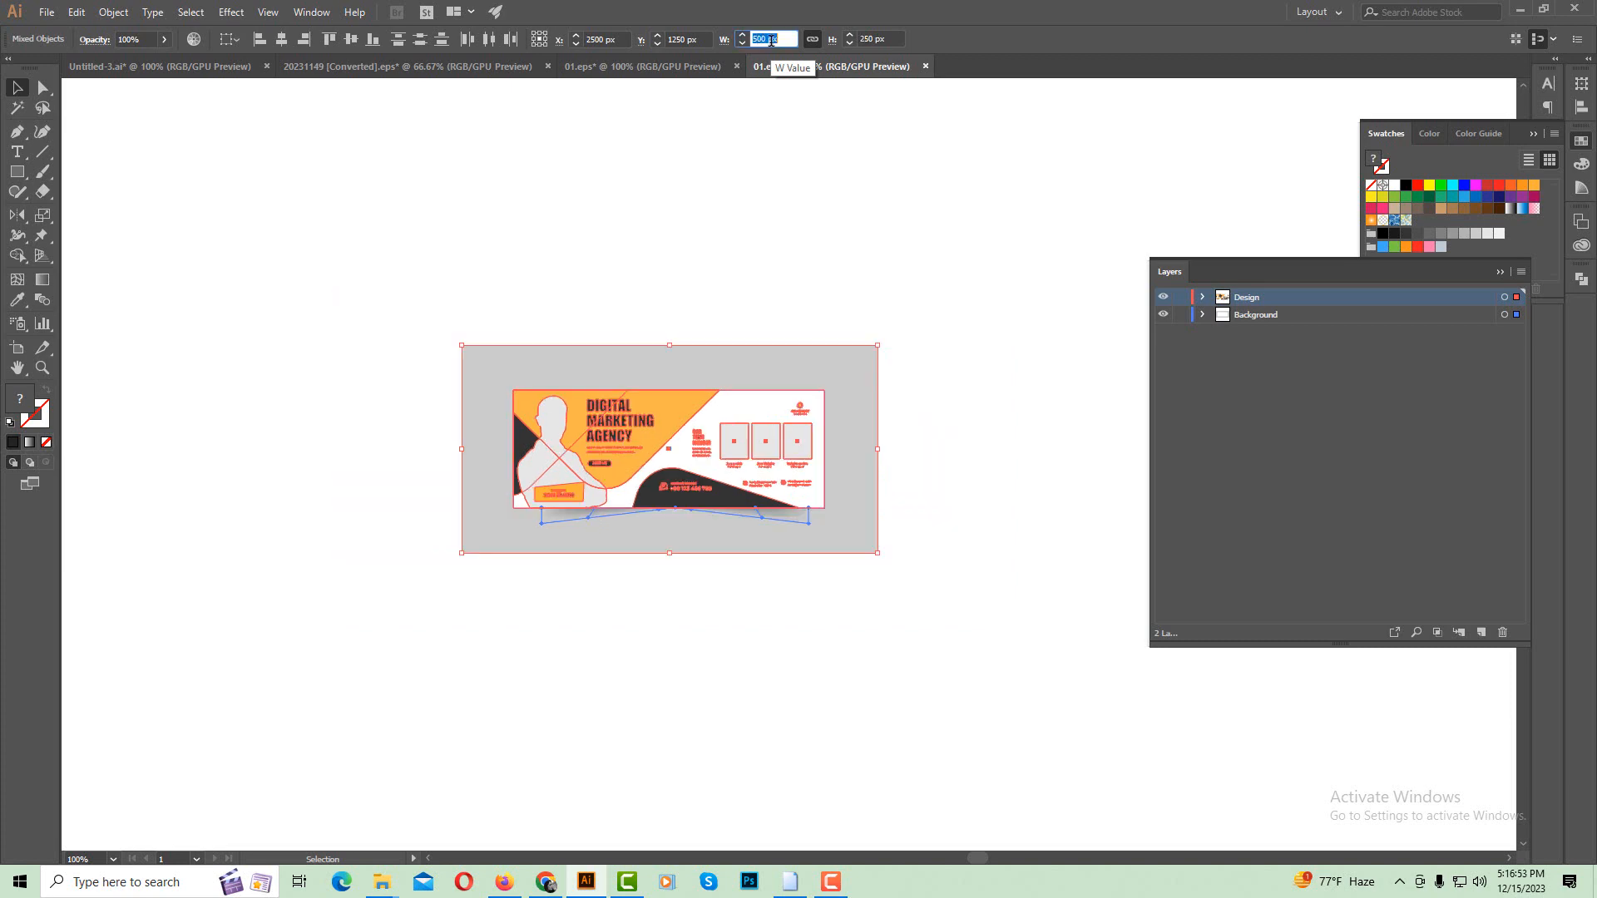
pyautogui.press('Return')
pyautogui.keyDown('ctrl'); pyautogui.keyDown('alt'); pyautogui.click(780, 432); pyautogui.keyUp('alt'); pyautogui.keyUp('ctrl')
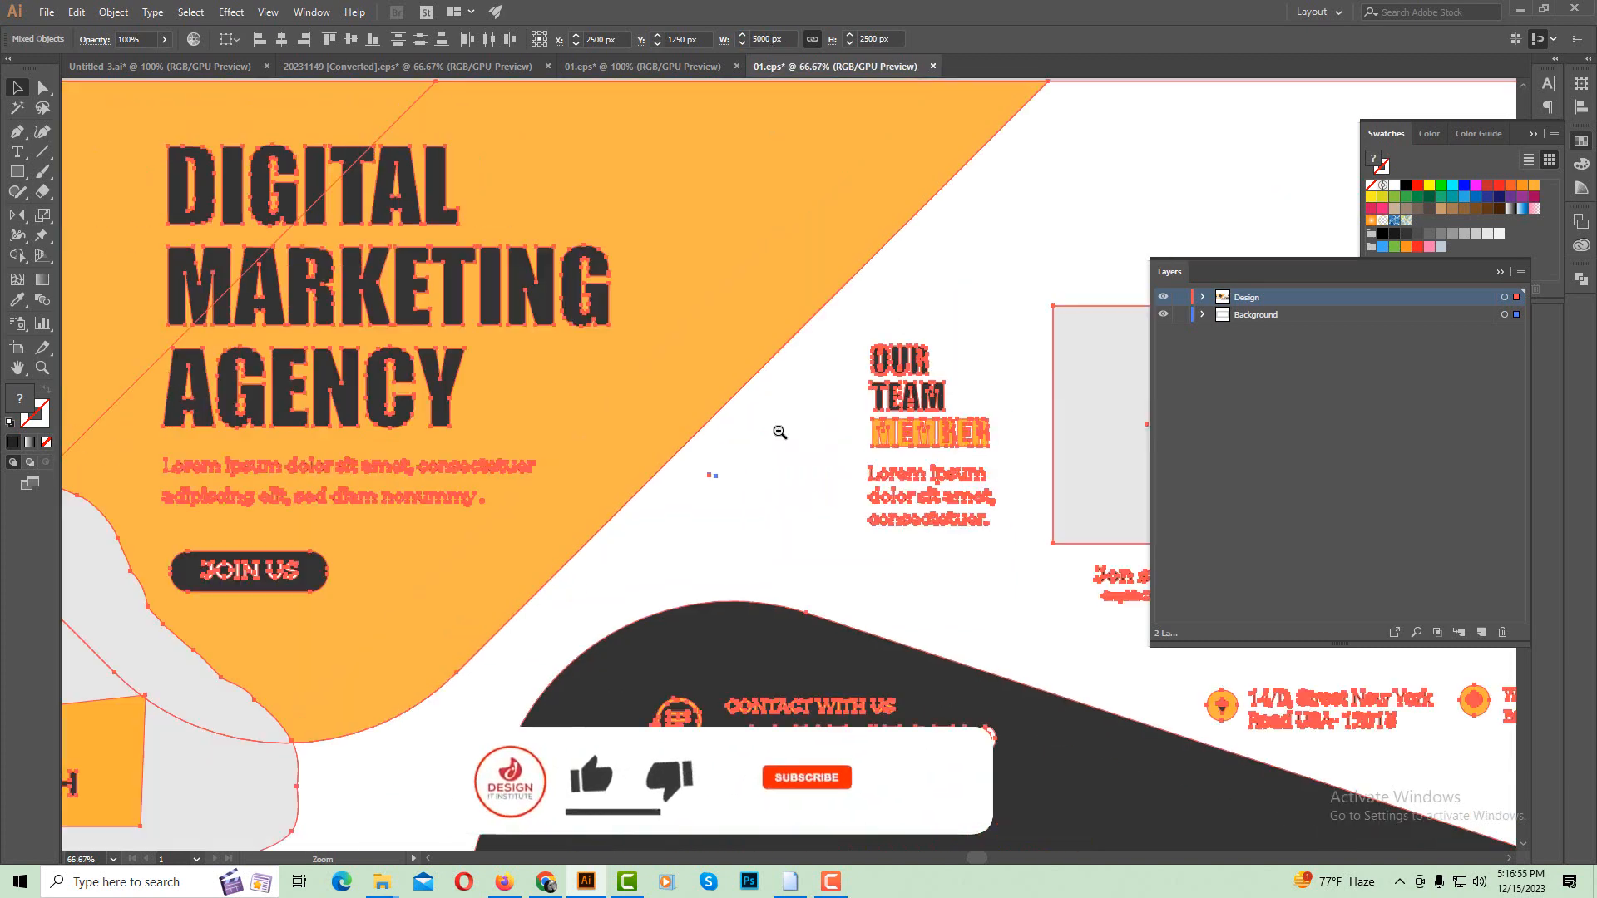
pyautogui.keyDown('ctrl'); pyautogui.keyDown('alt'); pyautogui.click(781, 432); pyautogui.keyUp('alt'); pyautogui.keyUp('ctrl')
pyautogui.keyDown('ctrl'); pyautogui.keyDown('alt'); pyautogui.click(780, 432); pyautogui.keyUp('alt'); pyautogui.keyUp('ctrl')
pyautogui.keyDown('ctrl'); pyautogui.keyDown('alt'); pyautogui.click(780, 432); pyautogui.keyUp('alt'); pyautogui.keyUp('ctrl')
pyautogui.click(722, 207)
pyautogui.keyDown('ctrl'); pyautogui.keyDown('alt'); pyautogui.click(760, 423); pyautogui.keyUp('alt'); pyautogui.keyUp('ctrl')
pyautogui.moveTo(741, 421); pyautogui.dragTo(648, 412)
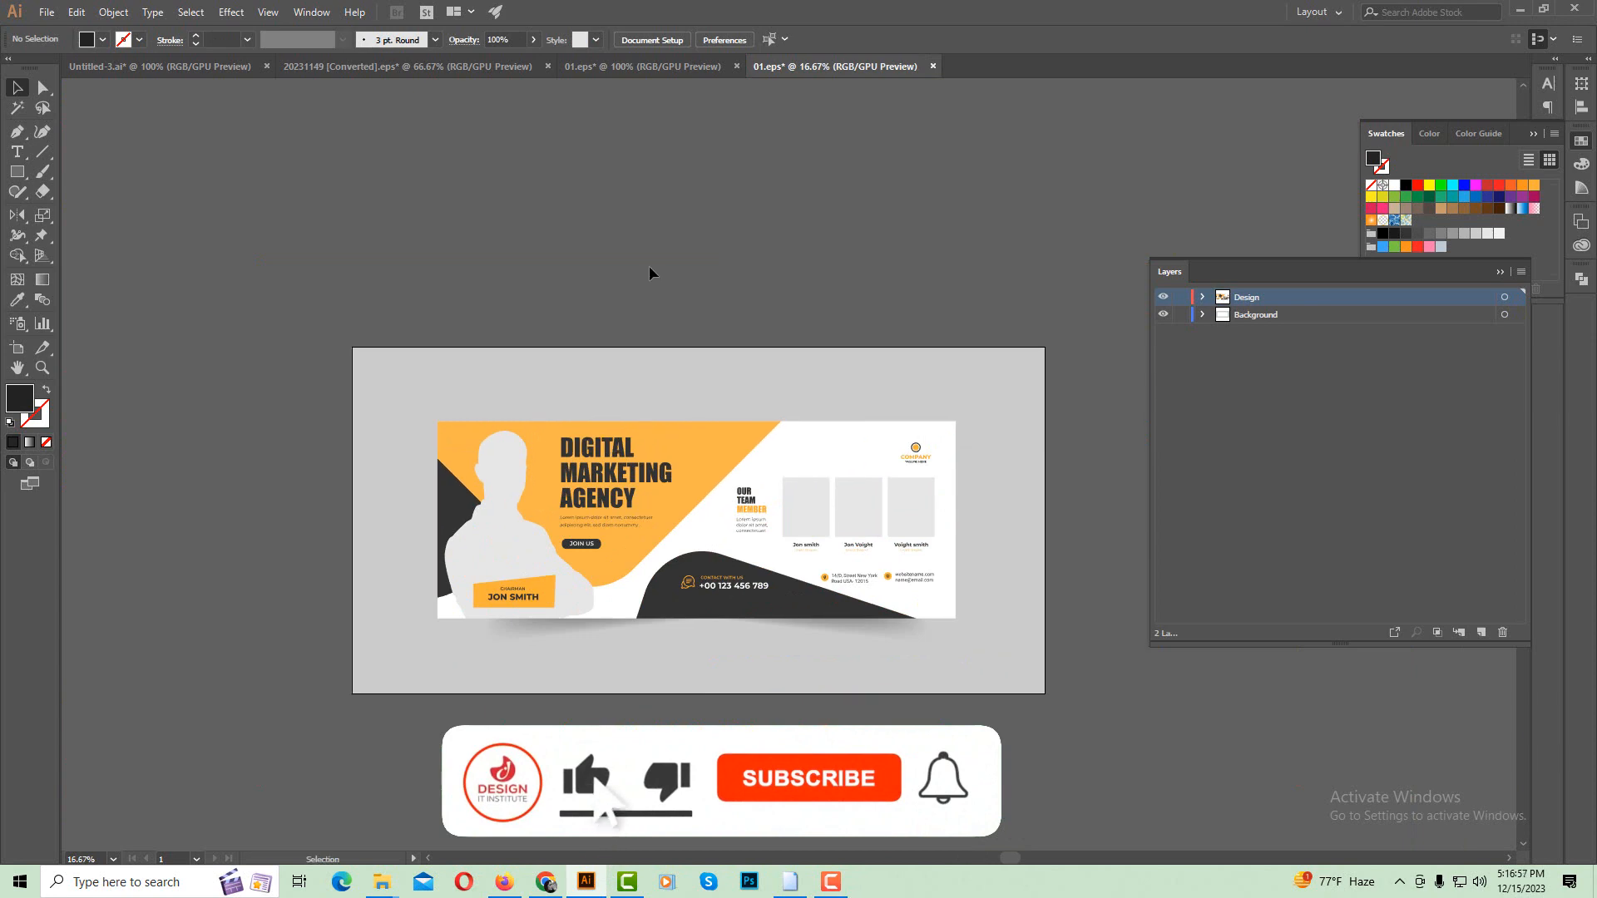
# Save the document as EPS file 01 in the shutterstock folder inside 000, using the Illustrator 10 EPS version.
pyautogui.hotkey('ctrl', 'shift', 's')
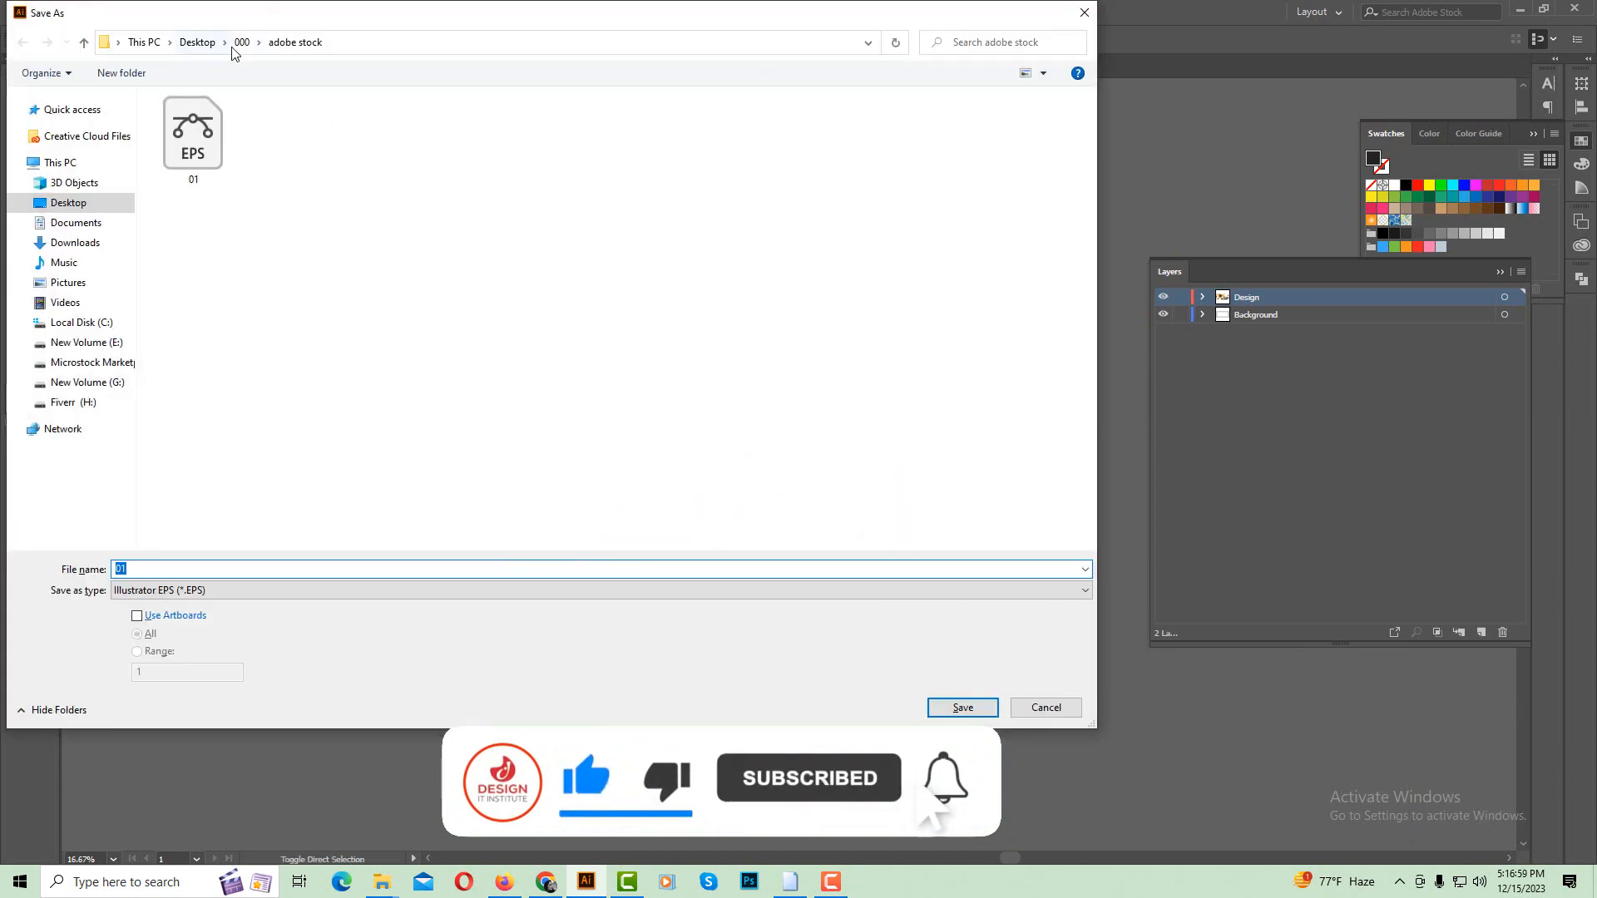
pyautogui.click(239, 43)
pyautogui.doubleClick(222, 158)
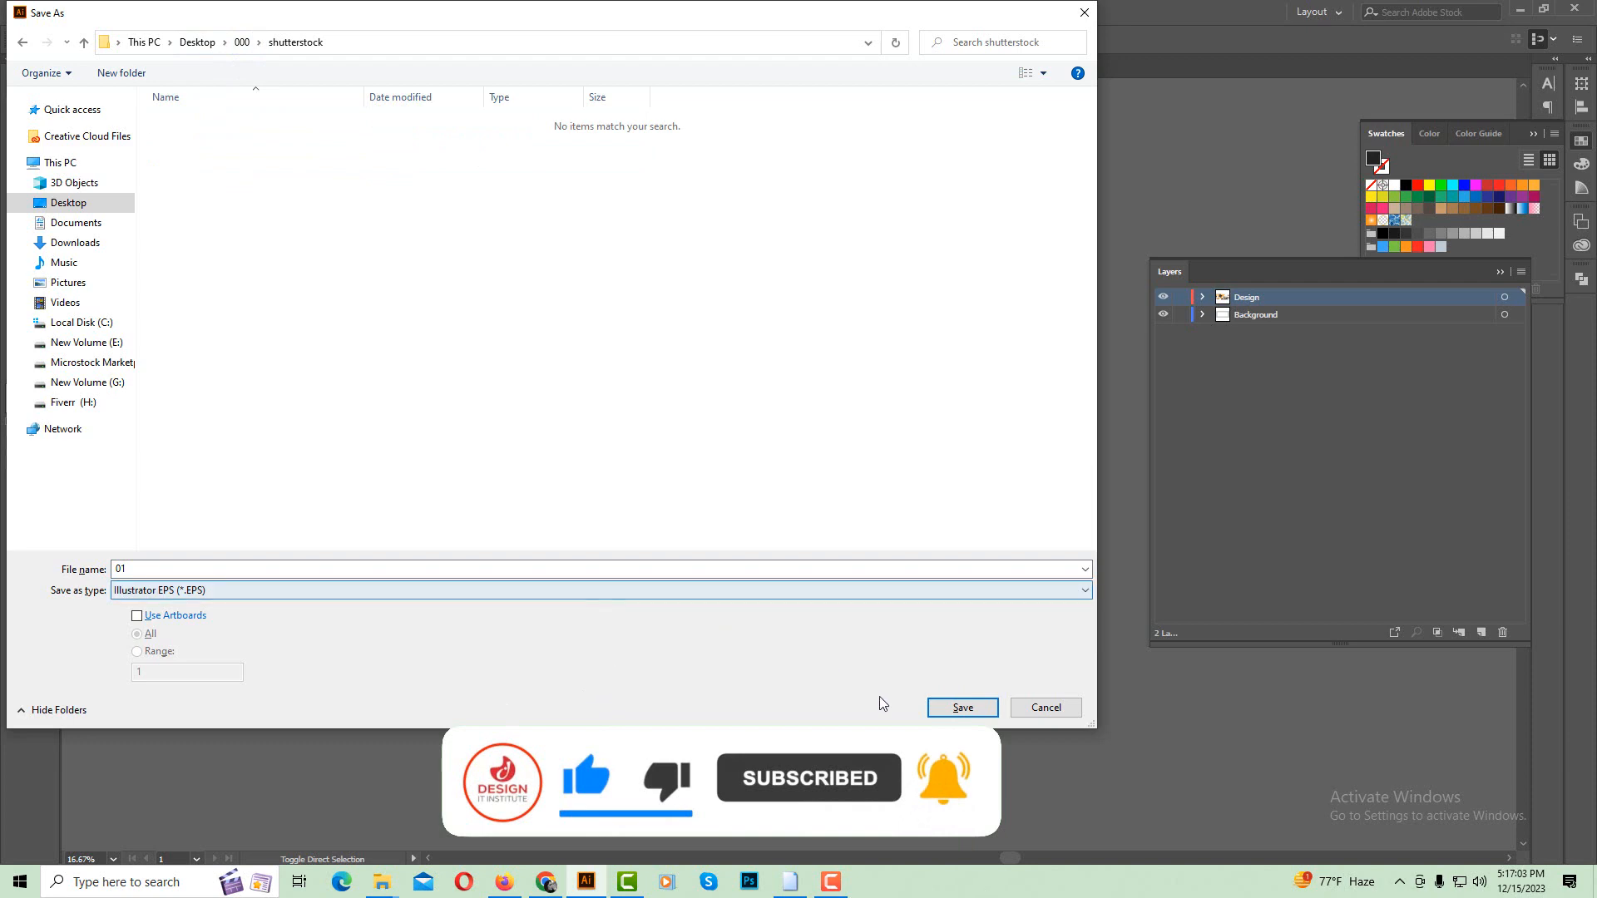
pyautogui.click(949, 708)
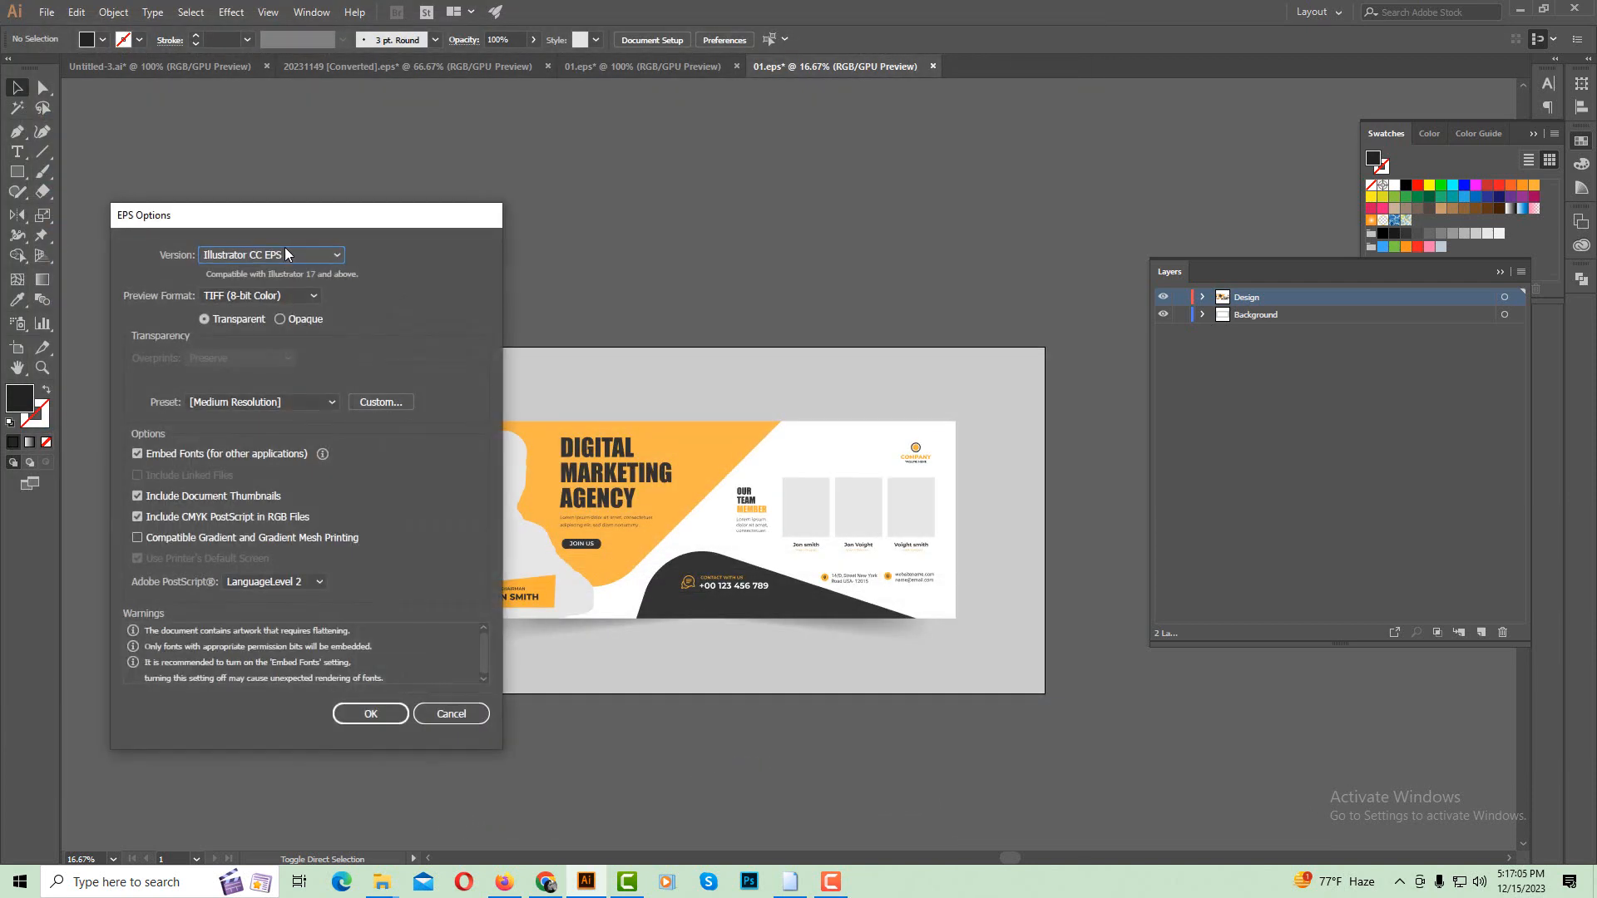
pyautogui.click(285, 254)
pyautogui.click(297, 424)
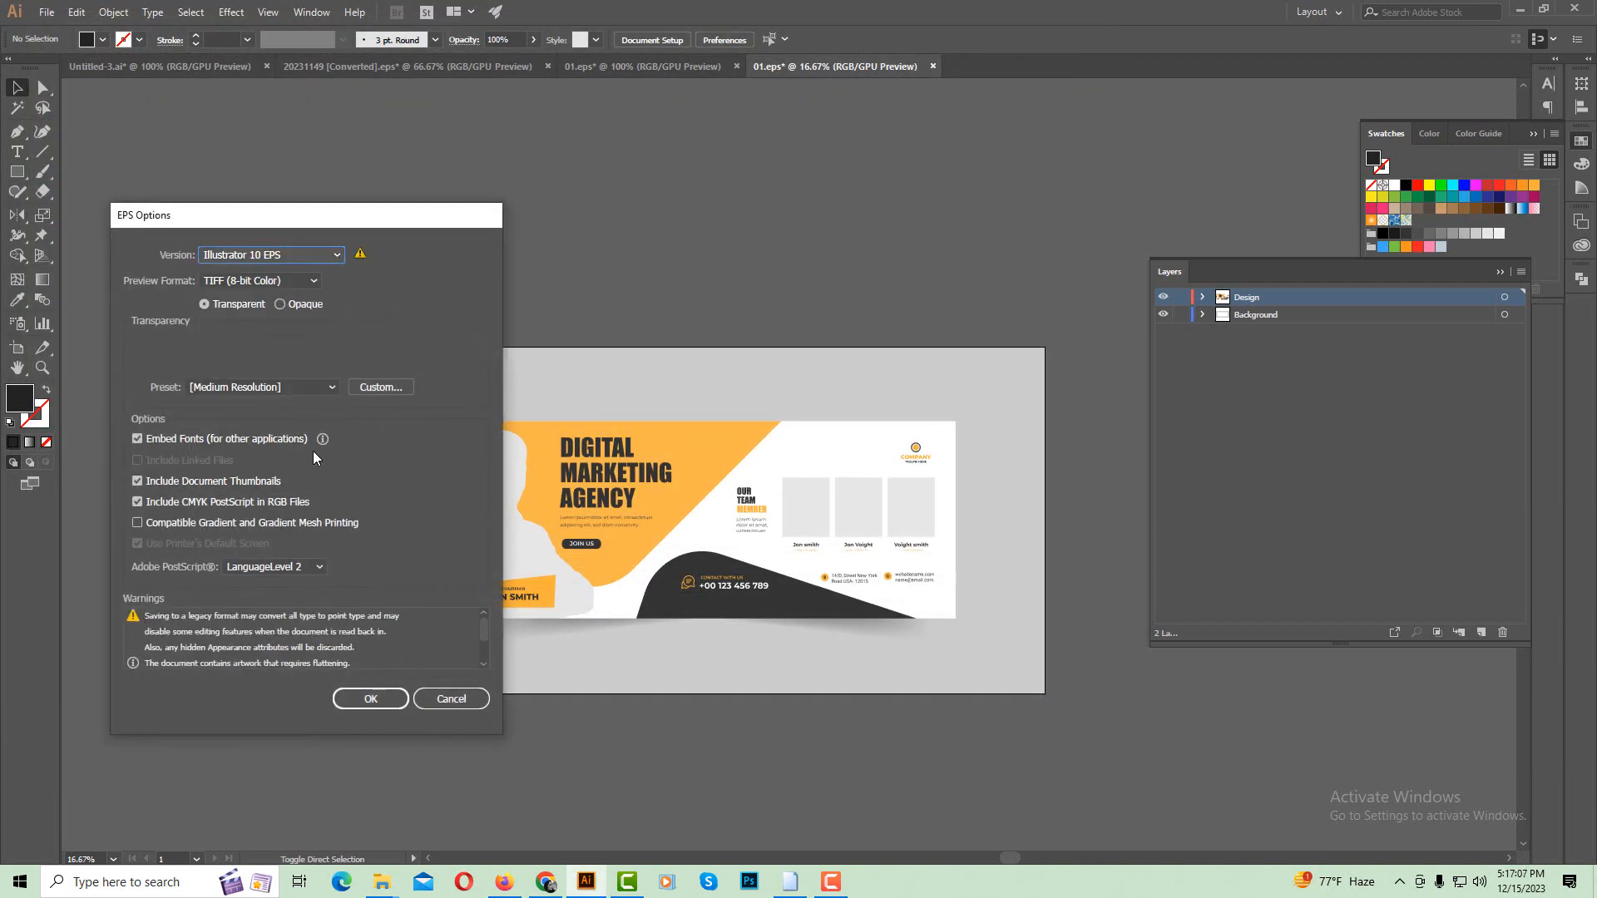
pyautogui.click(371, 699)
pyautogui.click(871, 471)
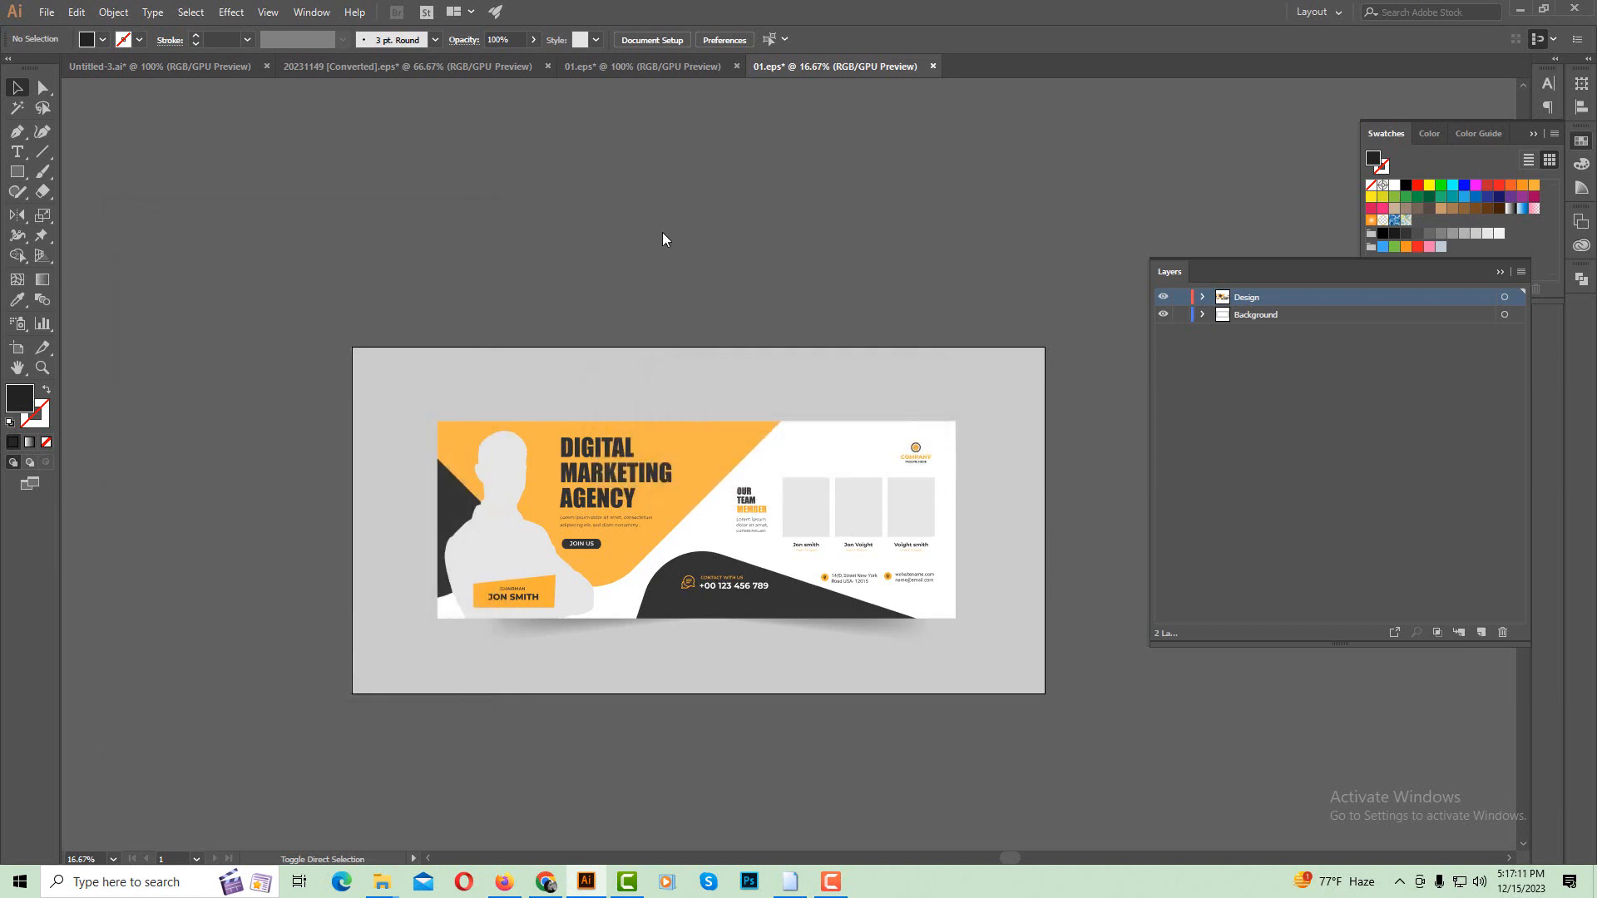
# Switch to File Explorer, compress the EPS and JPEG files in the adobe stock folder into a zip, and return to the 000 folder.
pyautogui.moveTo(379, 883)
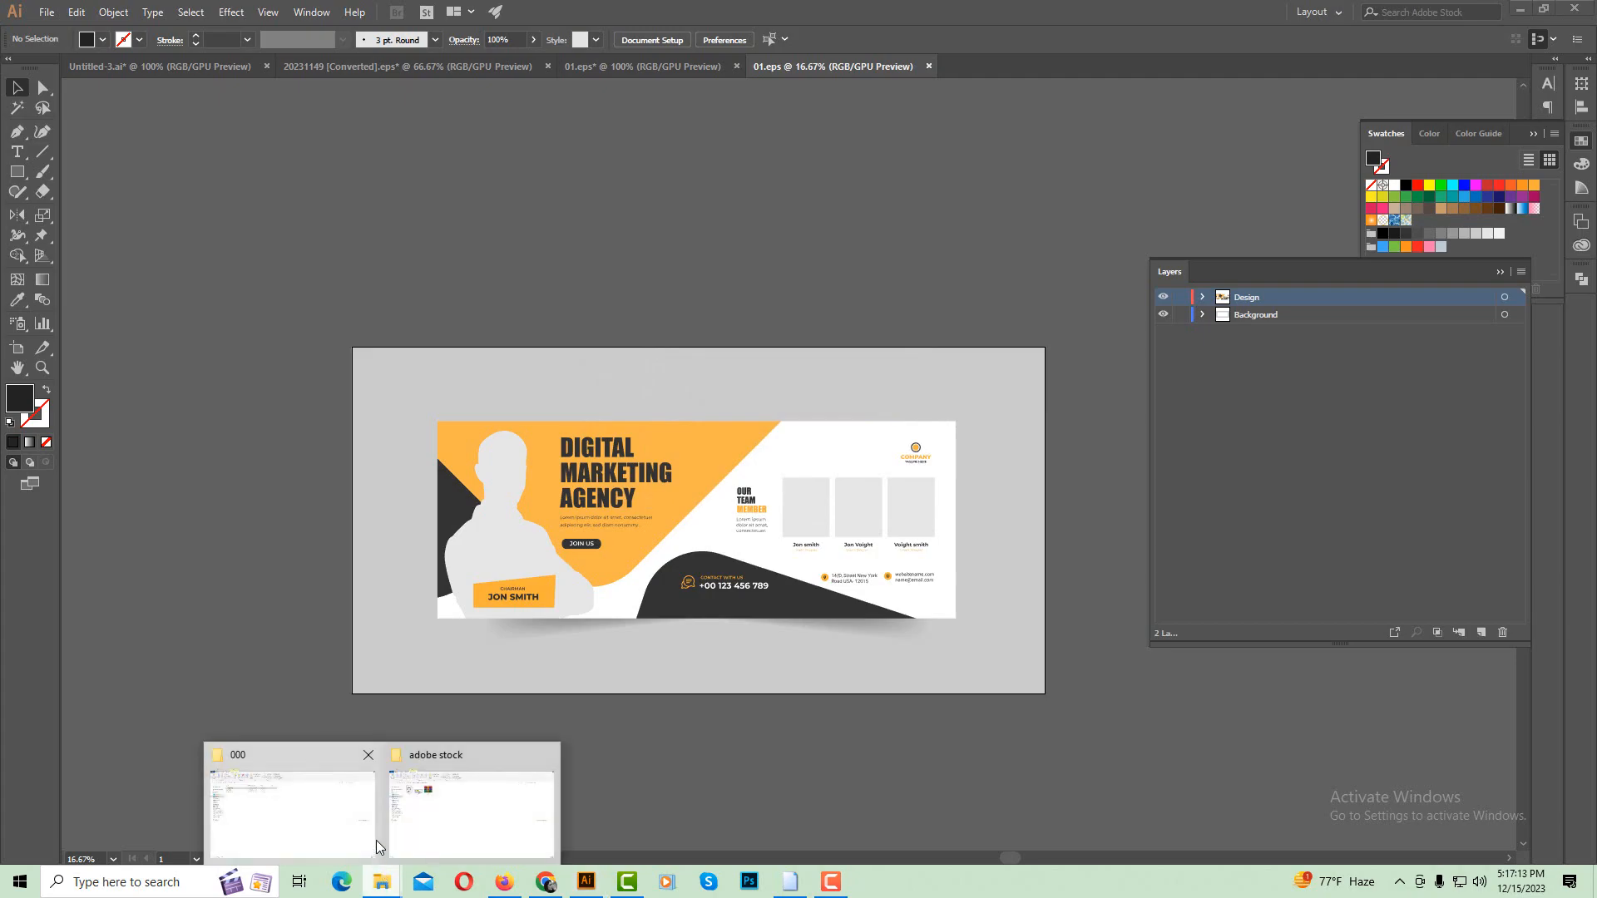
pyautogui.click(328, 819)
pyautogui.click(328, 406)
pyautogui.doubleClick(257, 187)
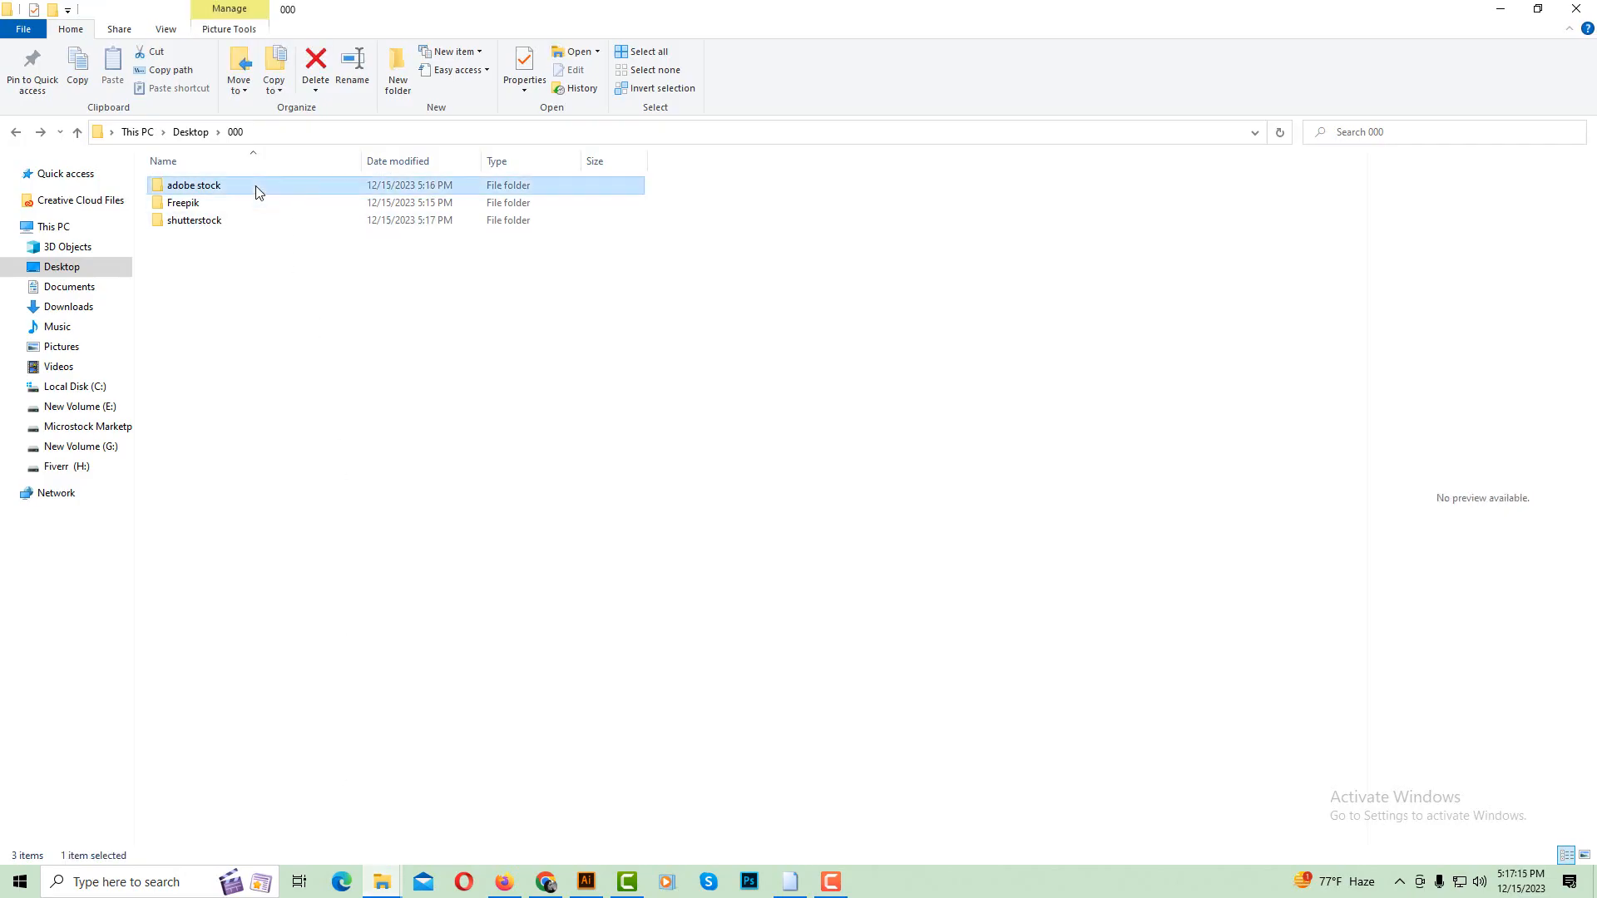
pyautogui.hotkey('alt', 'Left')
pyautogui.doubleClick(215, 191)
pyautogui.moveTo(304, 287); pyautogui.dragTo(194, 200)
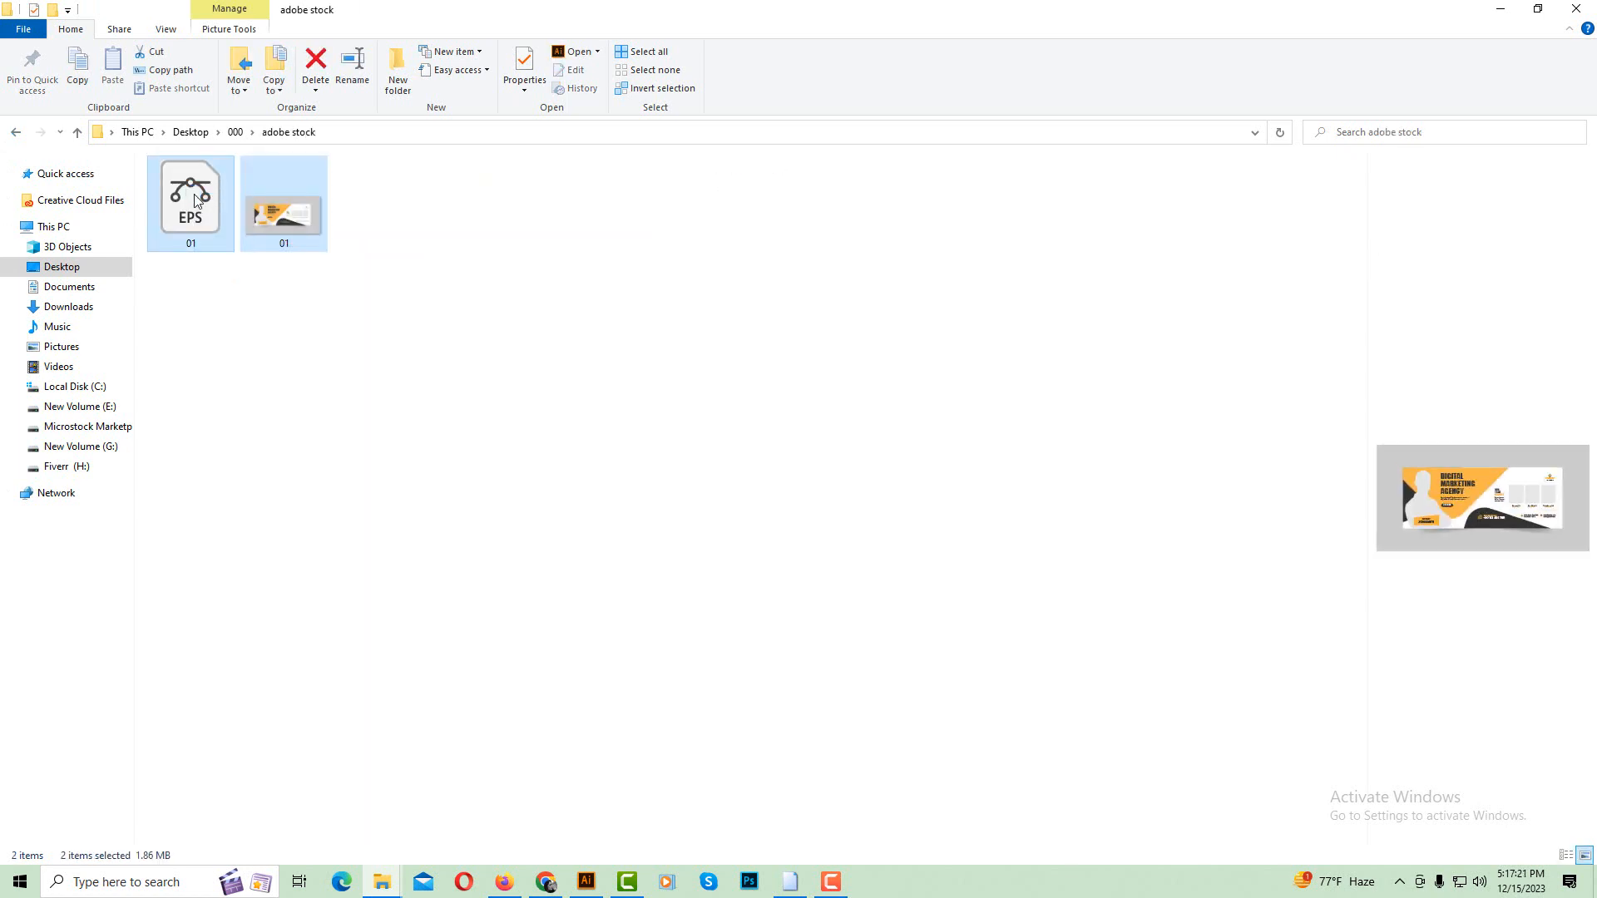
pyautogui.rightClick(195, 200)
pyautogui.moveTo(336, 366)
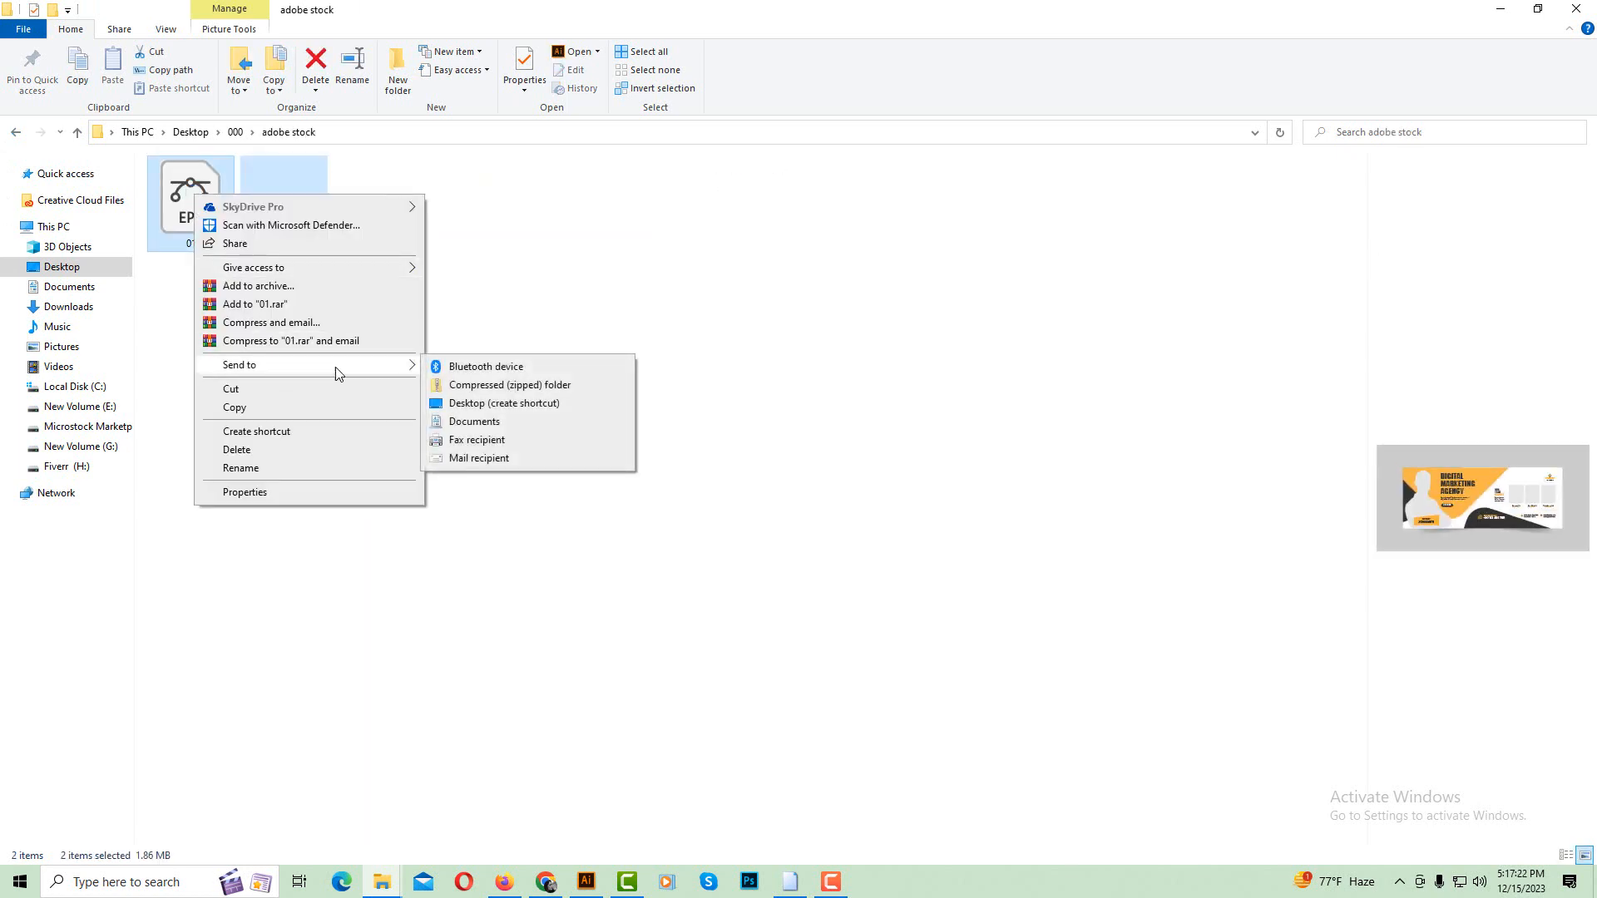
pyautogui.click(474, 391)
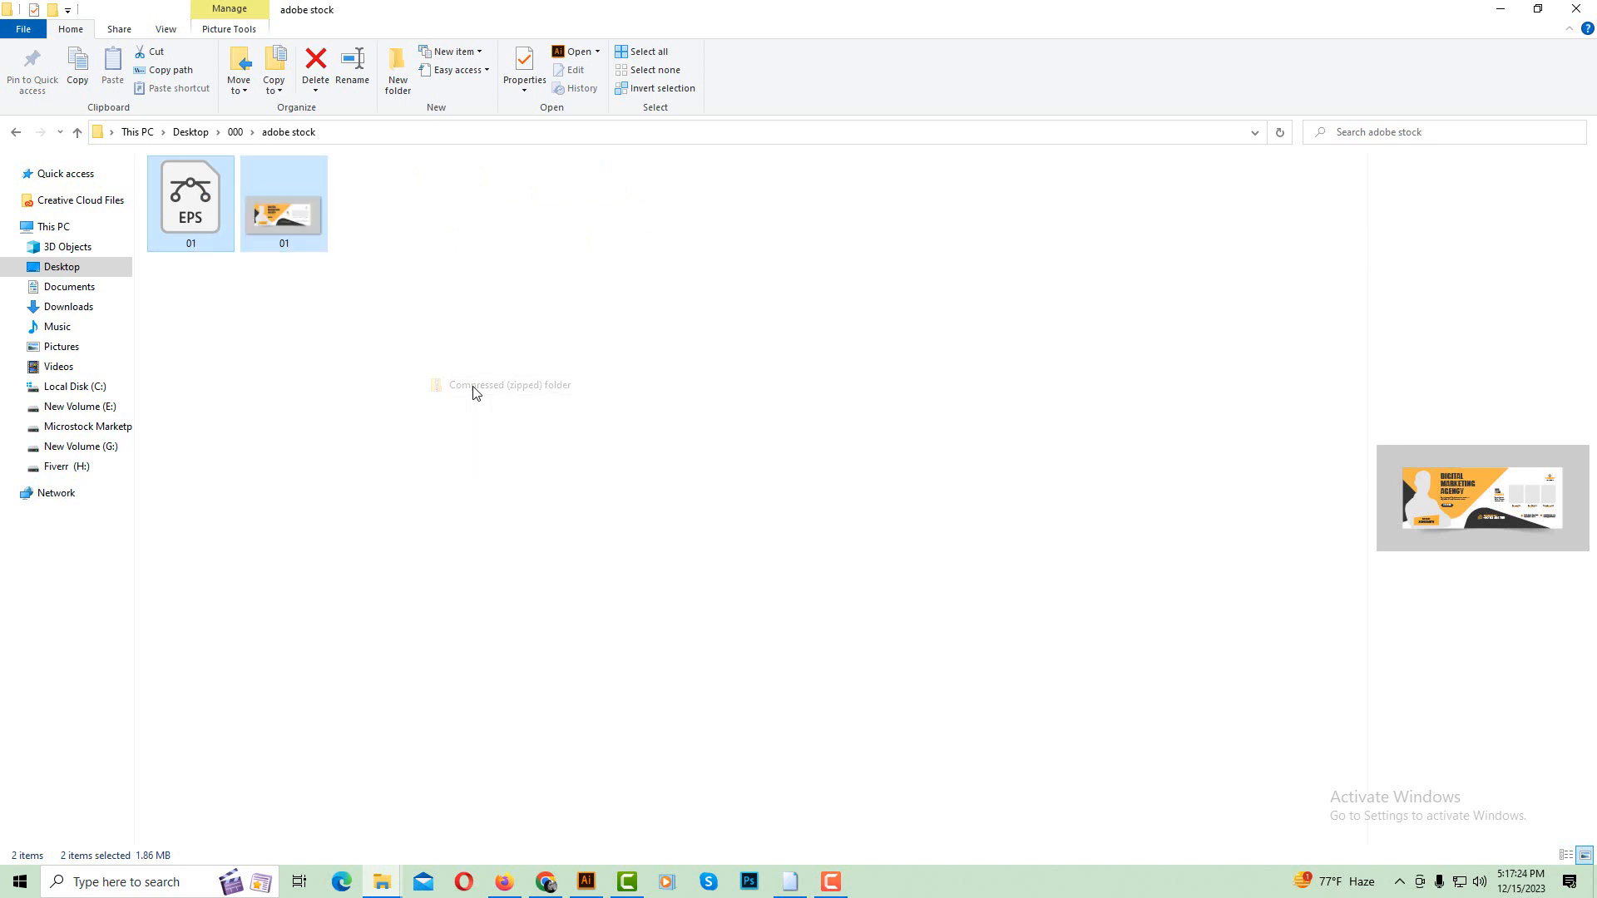
pyautogui.click(16, 132)
pyautogui.doubleClick(207, 204)
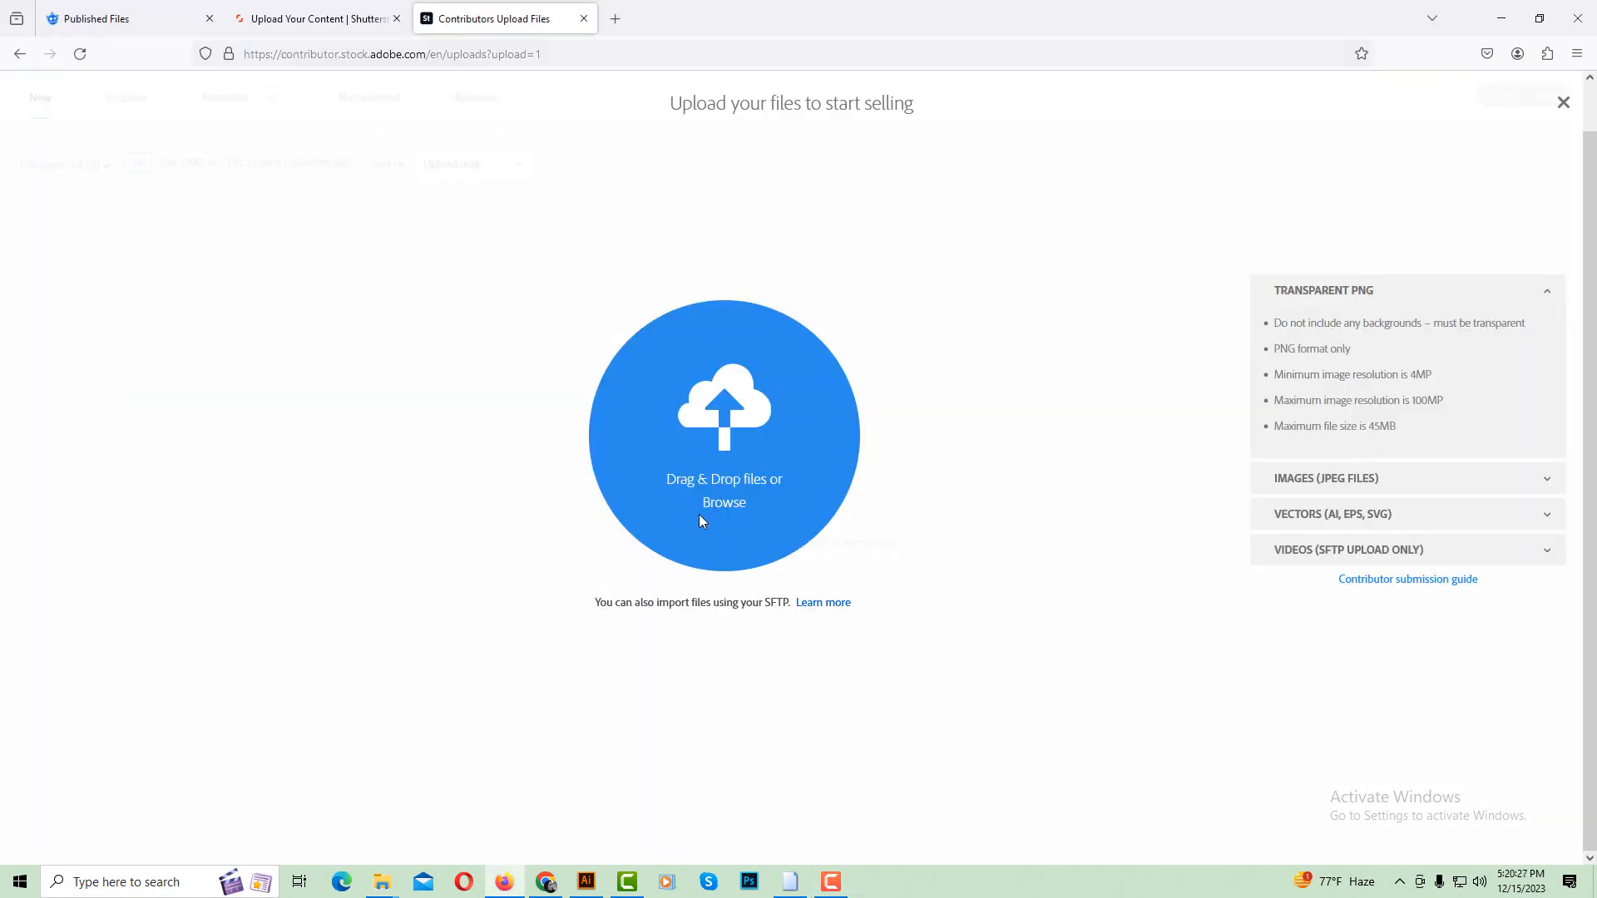
# Upload the zipped file 01 from the adobe stock folder on the Adobe Stock contributor page in the browser.
pyautogui.click(731, 504)
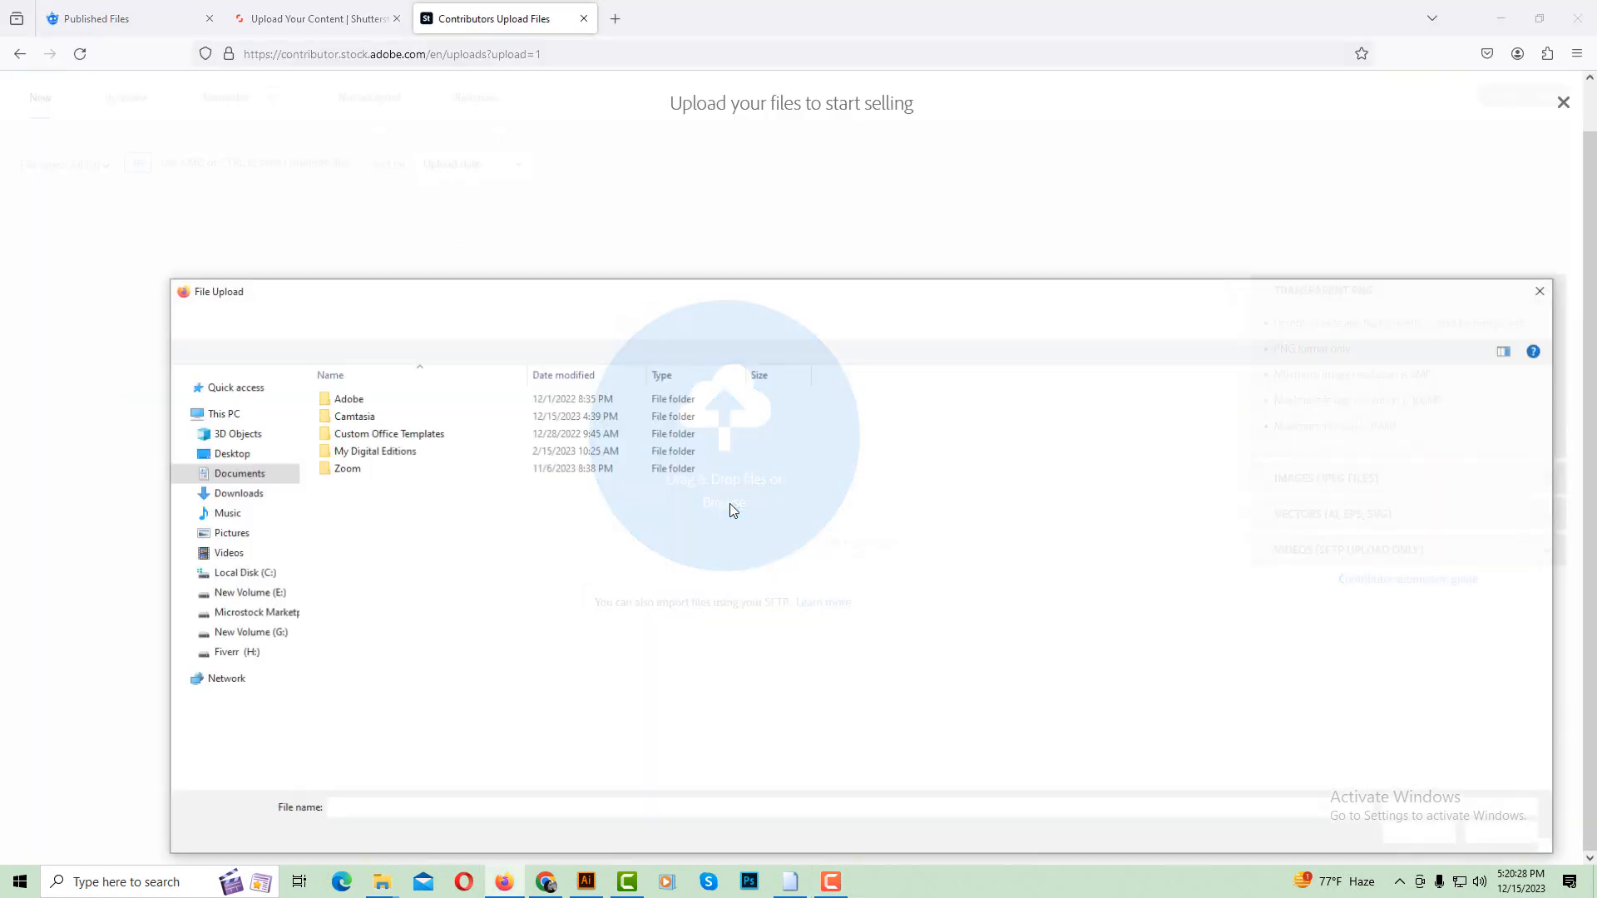
pyautogui.click(239, 458)
pyautogui.doubleClick(354, 416)
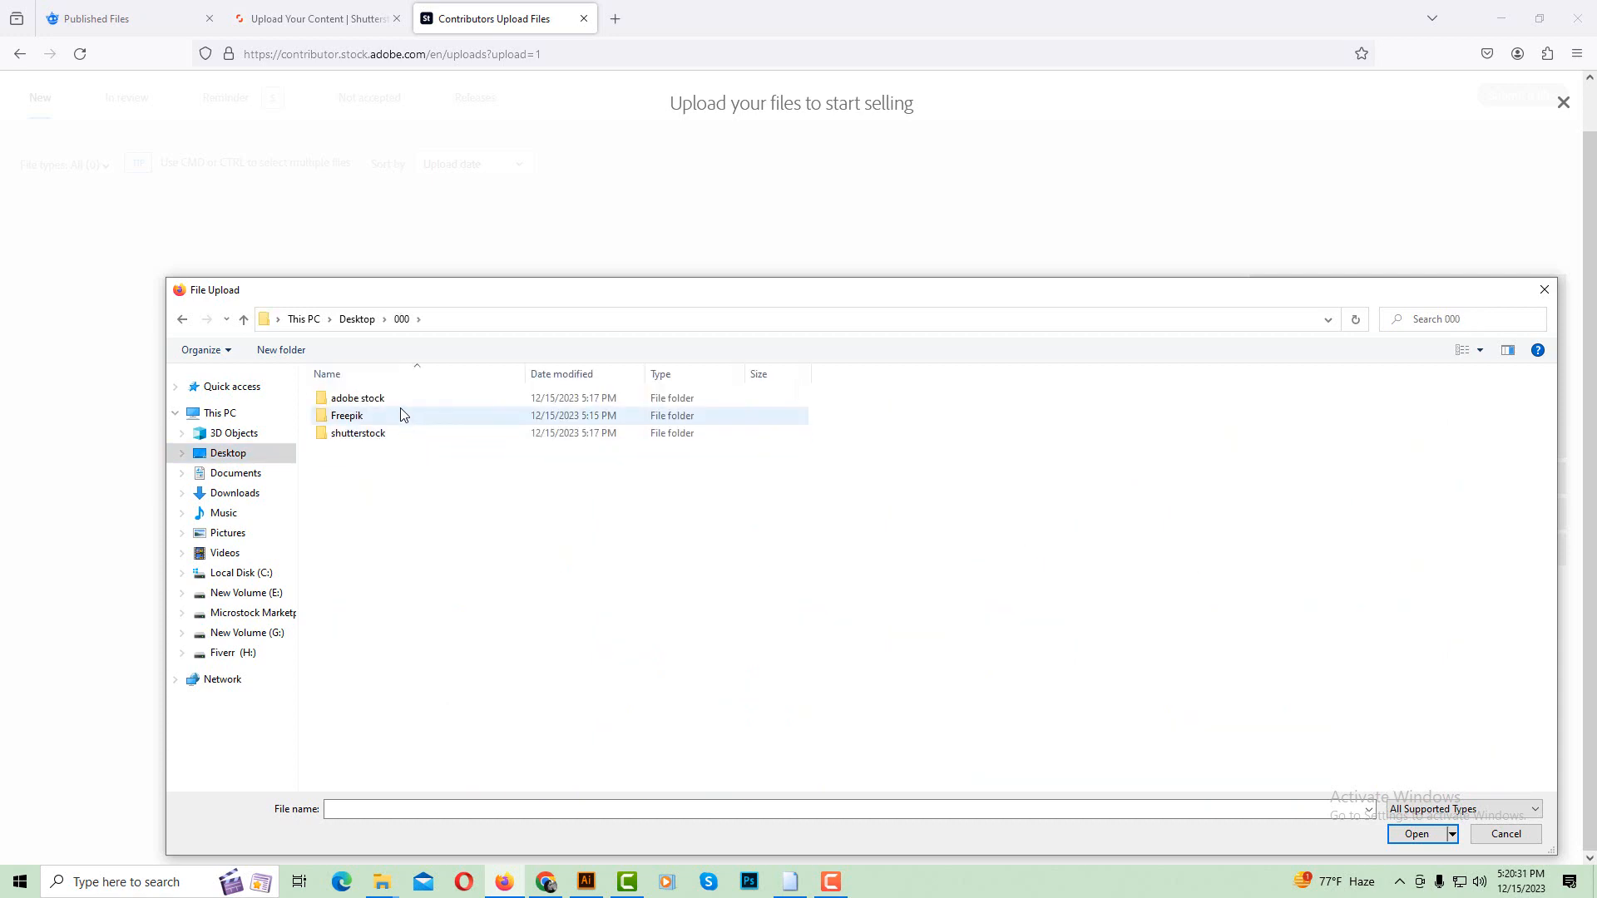
pyautogui.click(399, 405)
pyautogui.doubleClick(400, 405)
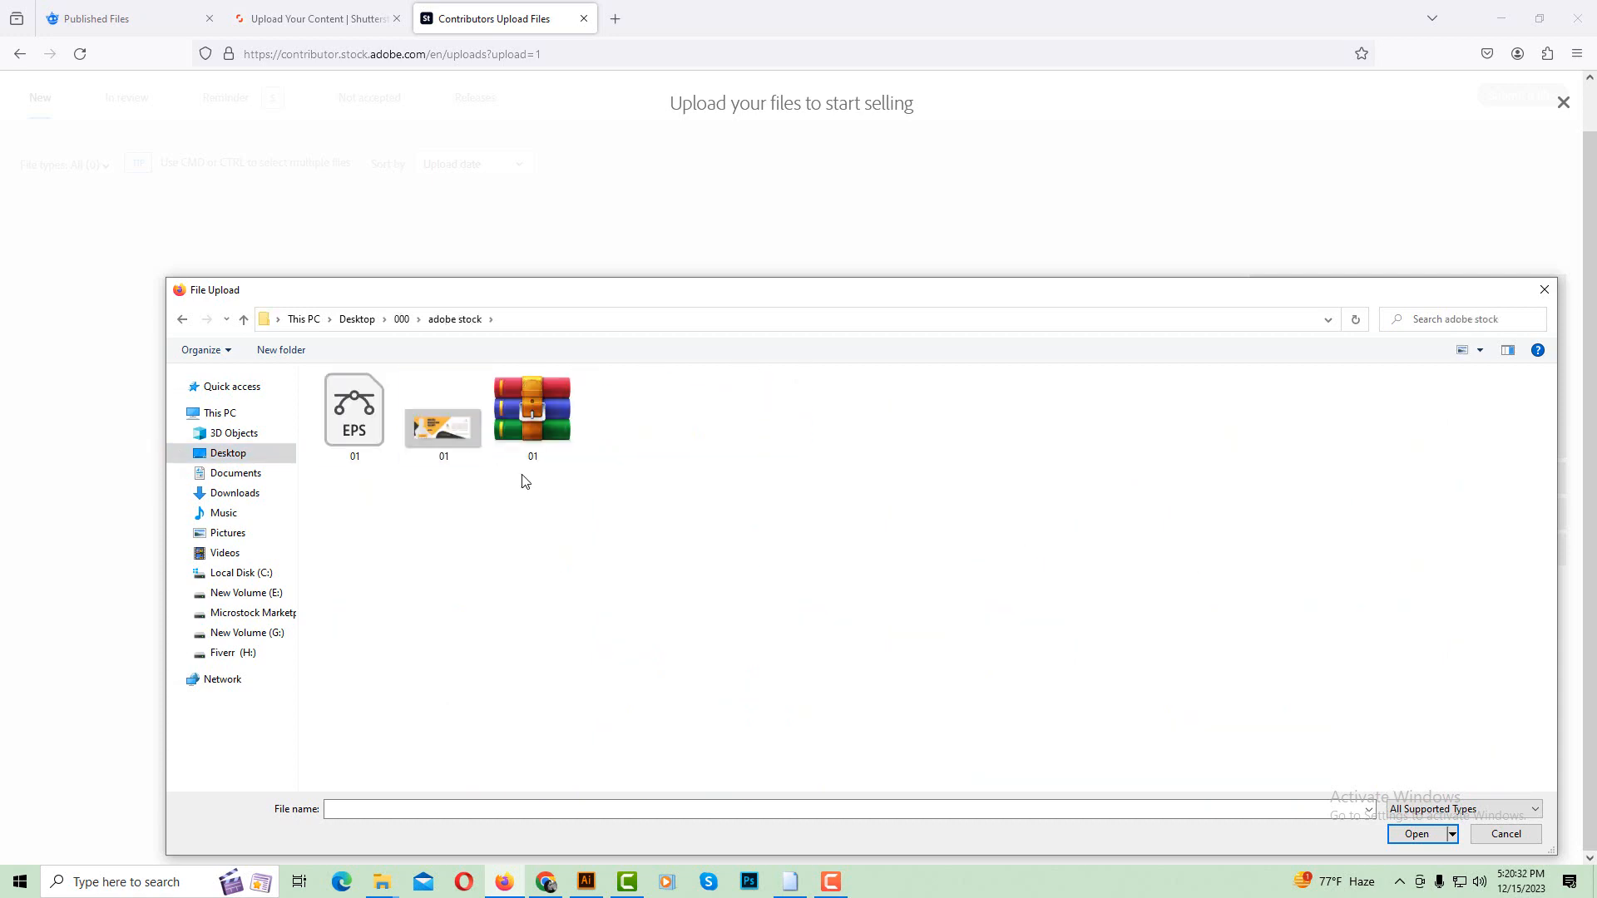
pyautogui.doubleClick(541, 436)
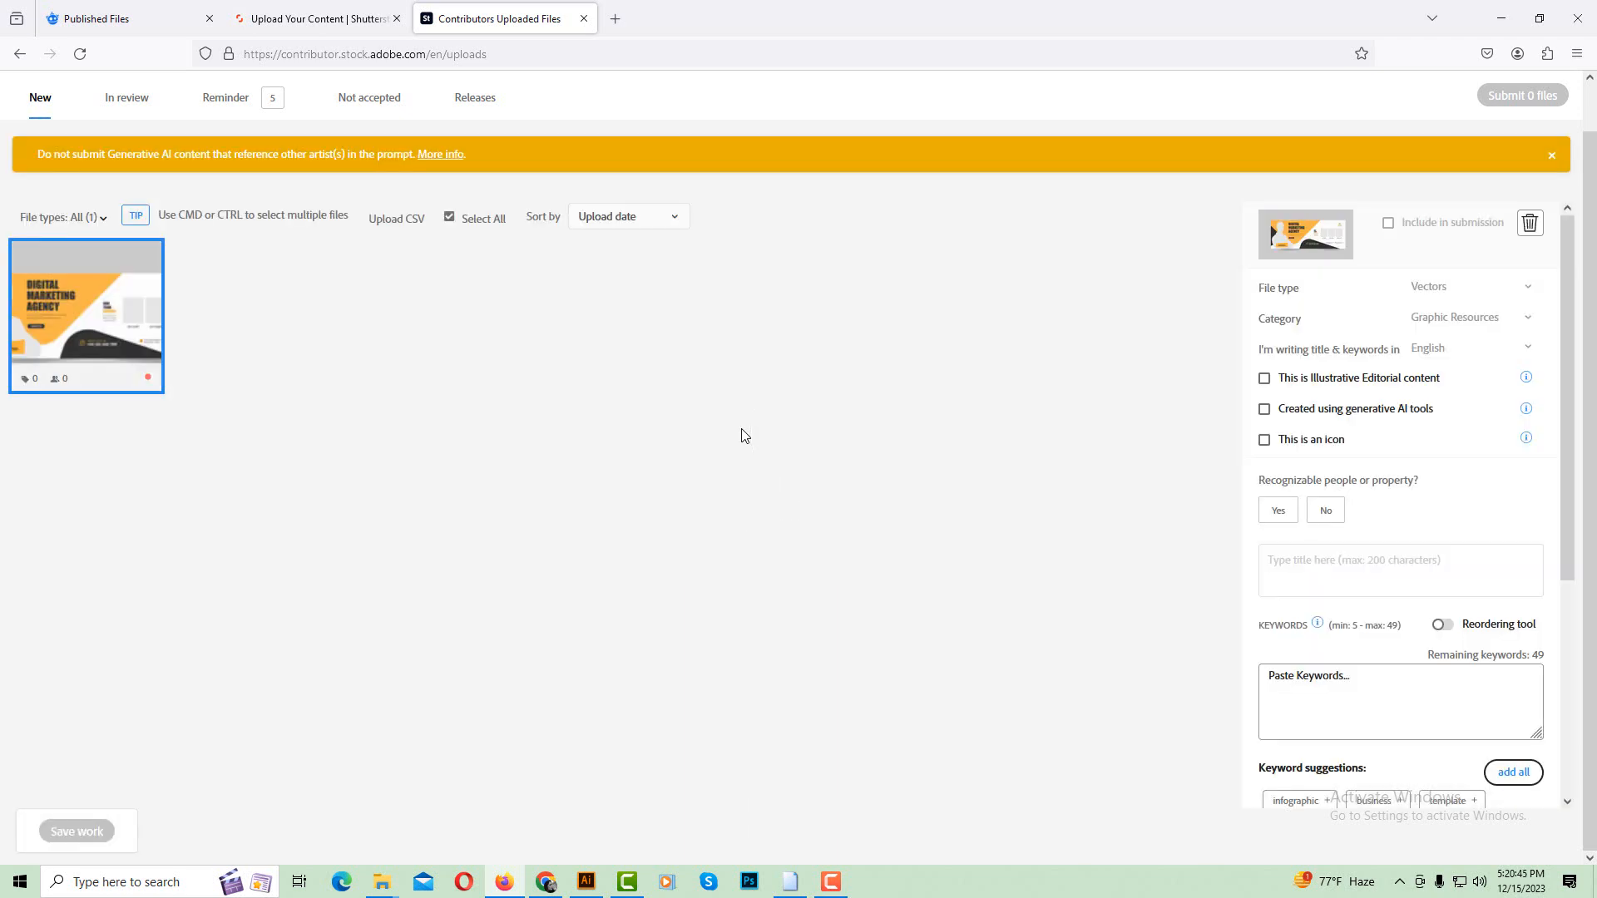
pyautogui.moveTo(94, 336)
# Upload the EPS file 01 from the shutterstock folder on the Shutterstock upload page.
pyautogui.click(362, 4)
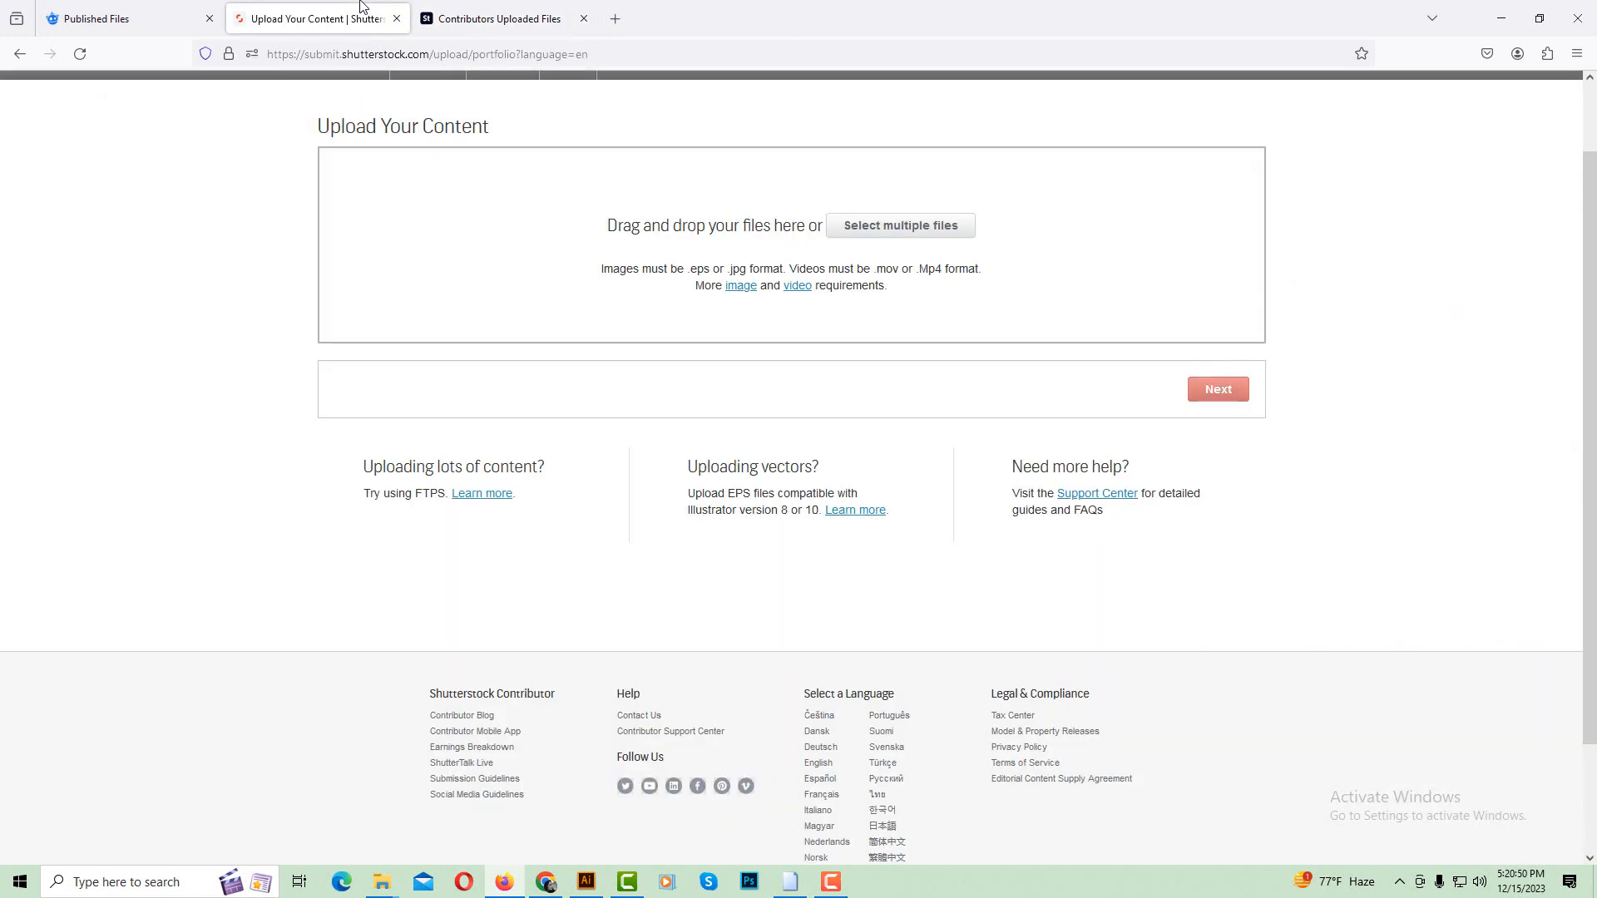
pyautogui.click(895, 233)
pyautogui.click(402, 320)
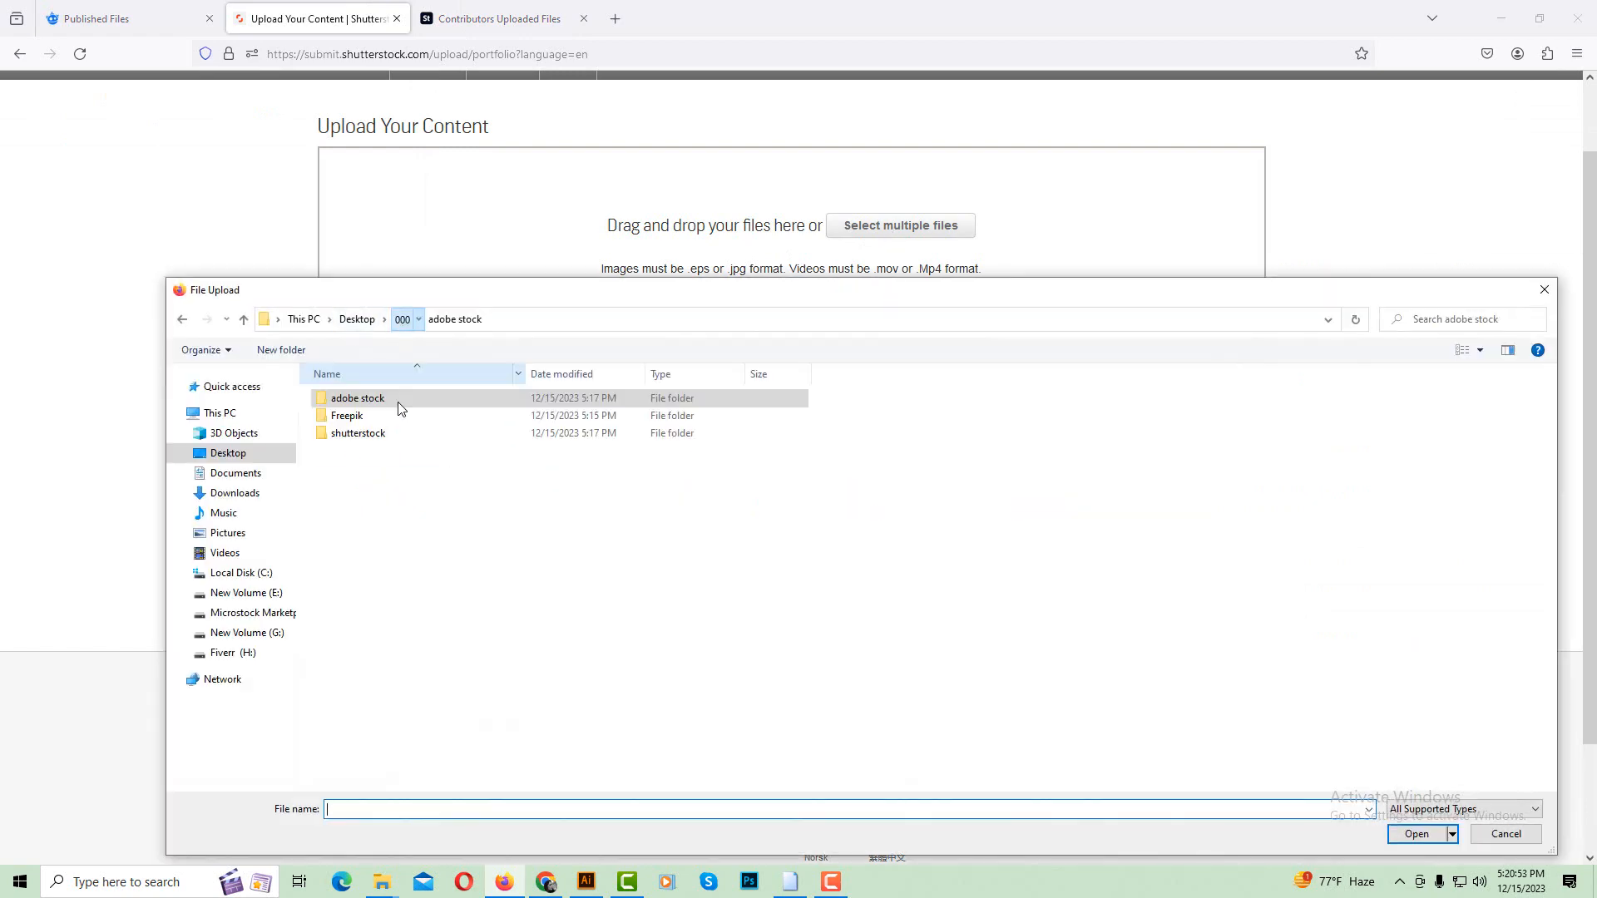
pyautogui.doubleClick(376, 433)
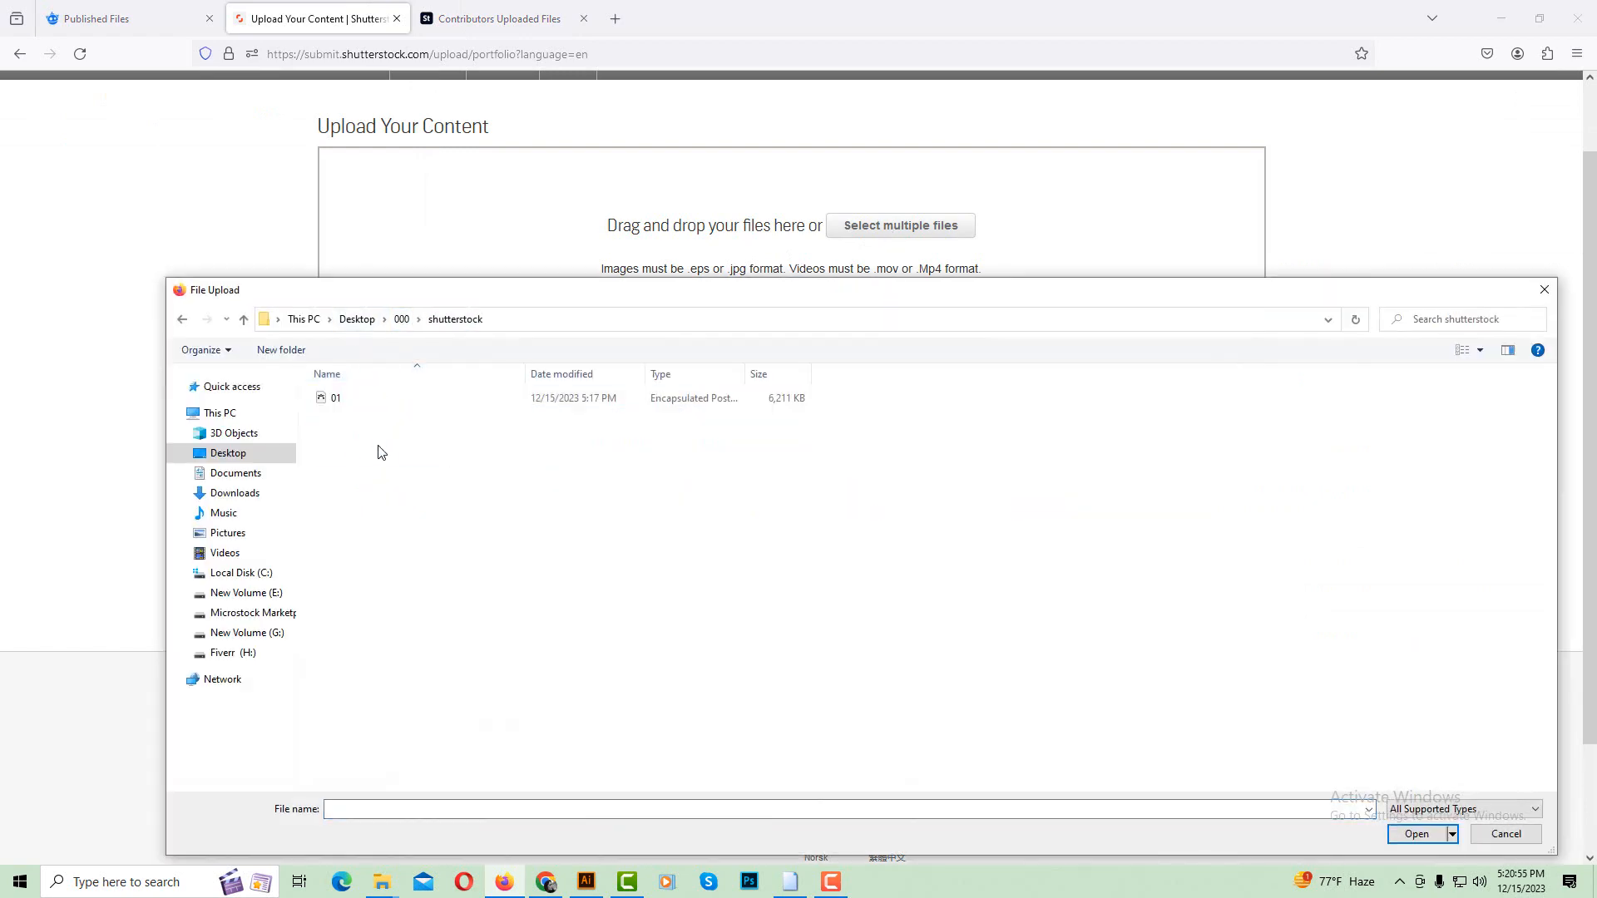
pyautogui.doubleClick(378, 399)
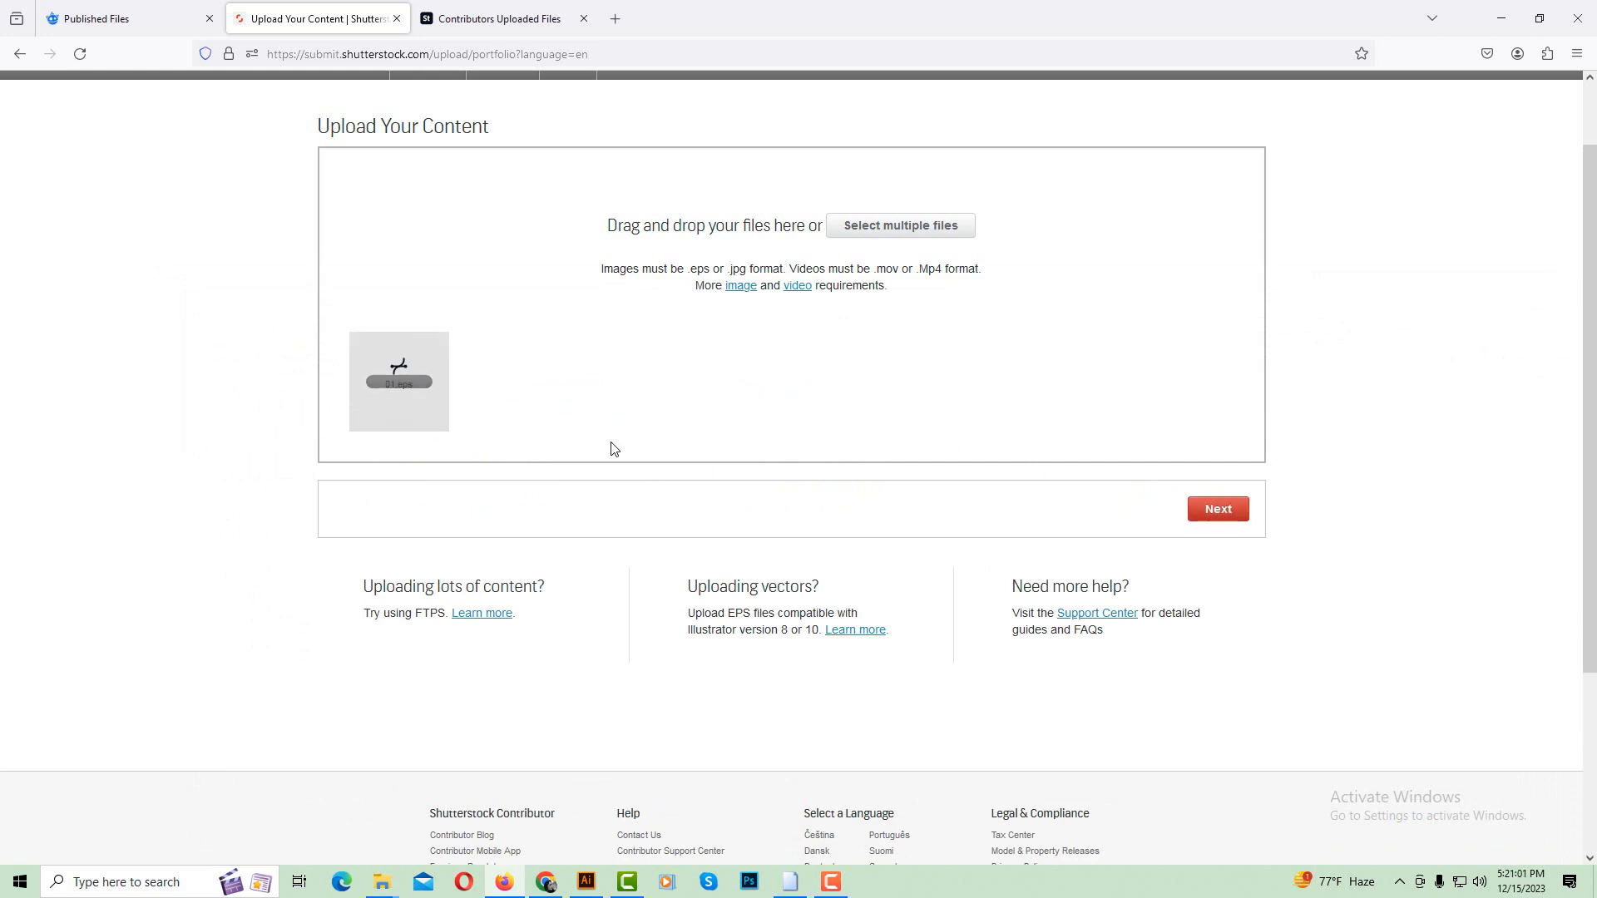
# Continue to Shutterstock's content submission page, refresh it, and select the uploaded 01.eps.
pyautogui.click(1218, 509)
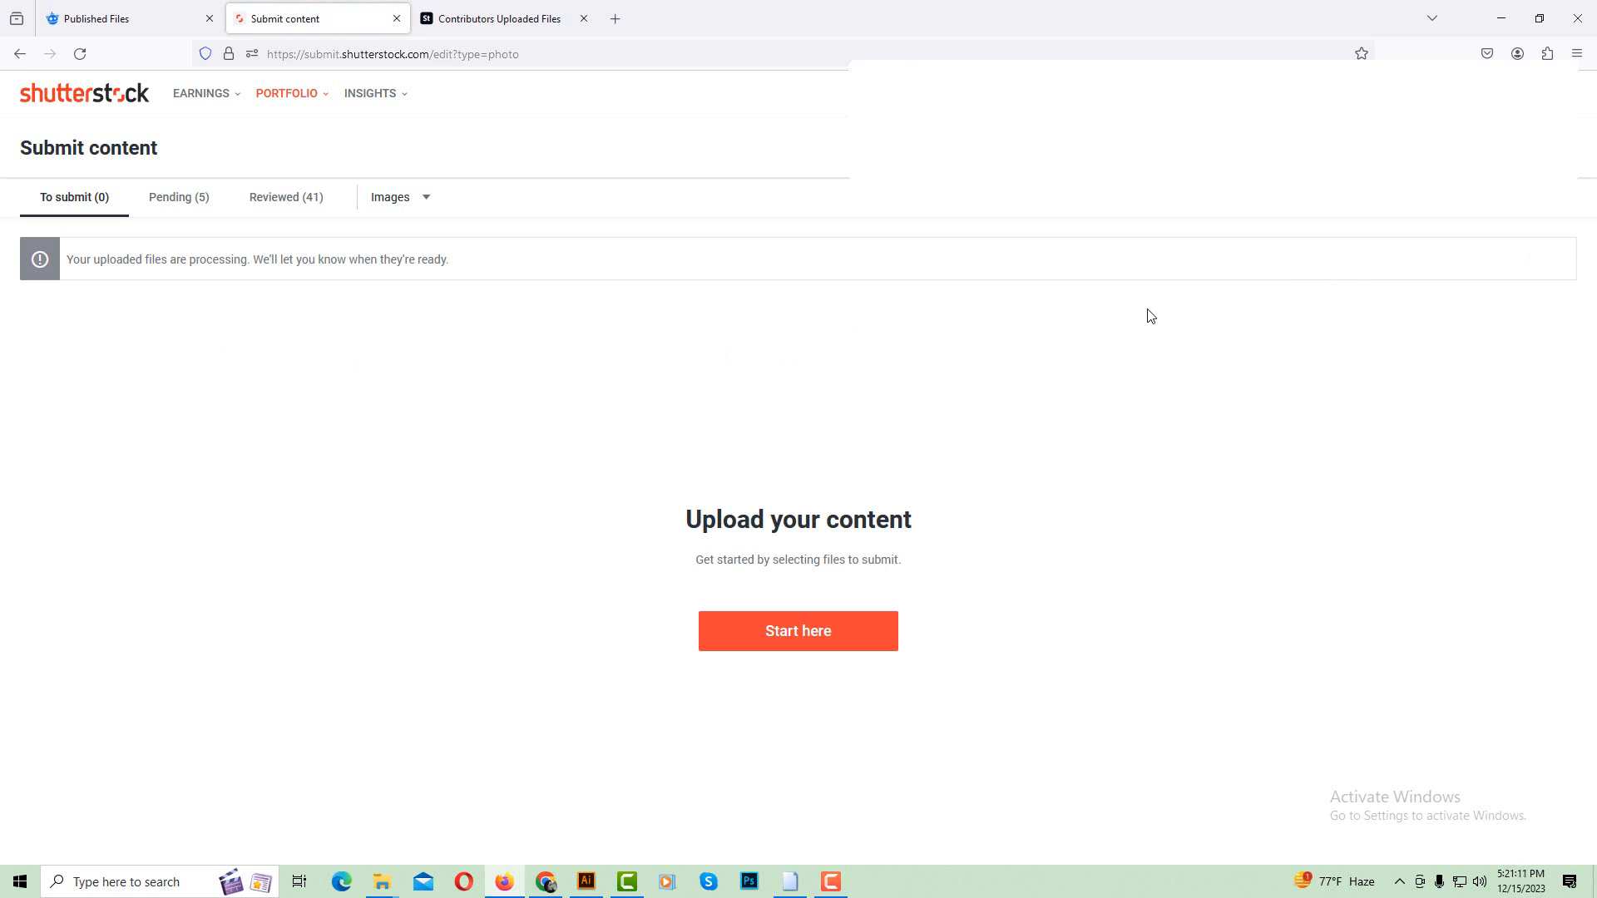
pyautogui.click(79, 53)
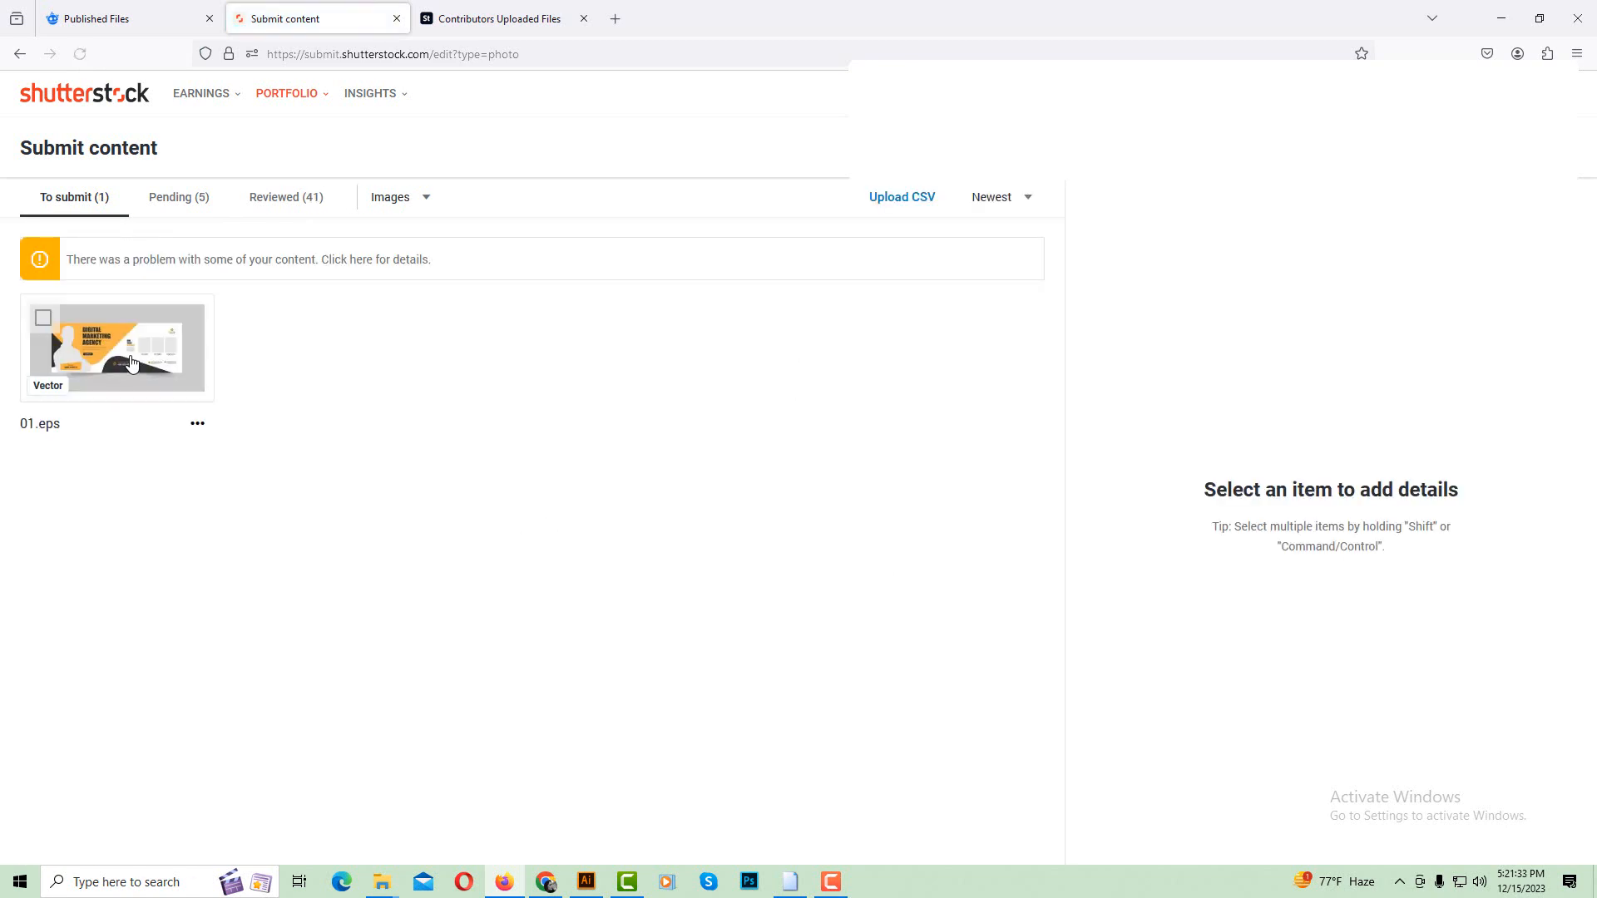
pyautogui.click(132, 365)
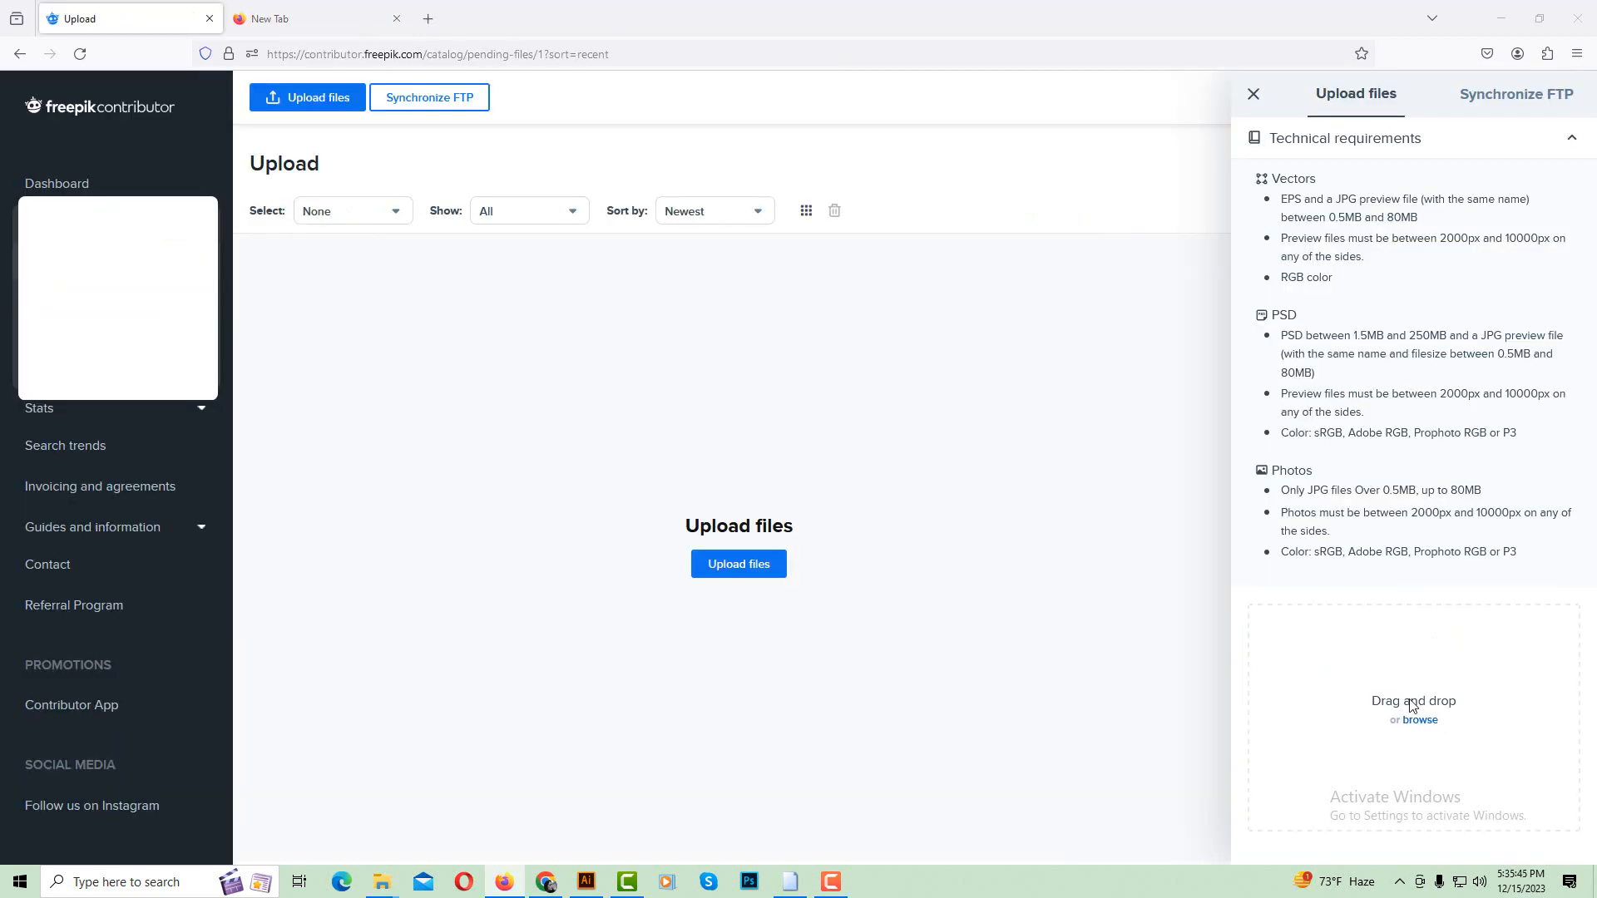
# Upload the EPS and JPG files named 01 from the Freepik folder and check the error flagged on 01.jpg.
pyautogui.click(1410, 702)
pyautogui.moveTo(487, 504); pyautogui.dragTo(331, 401)
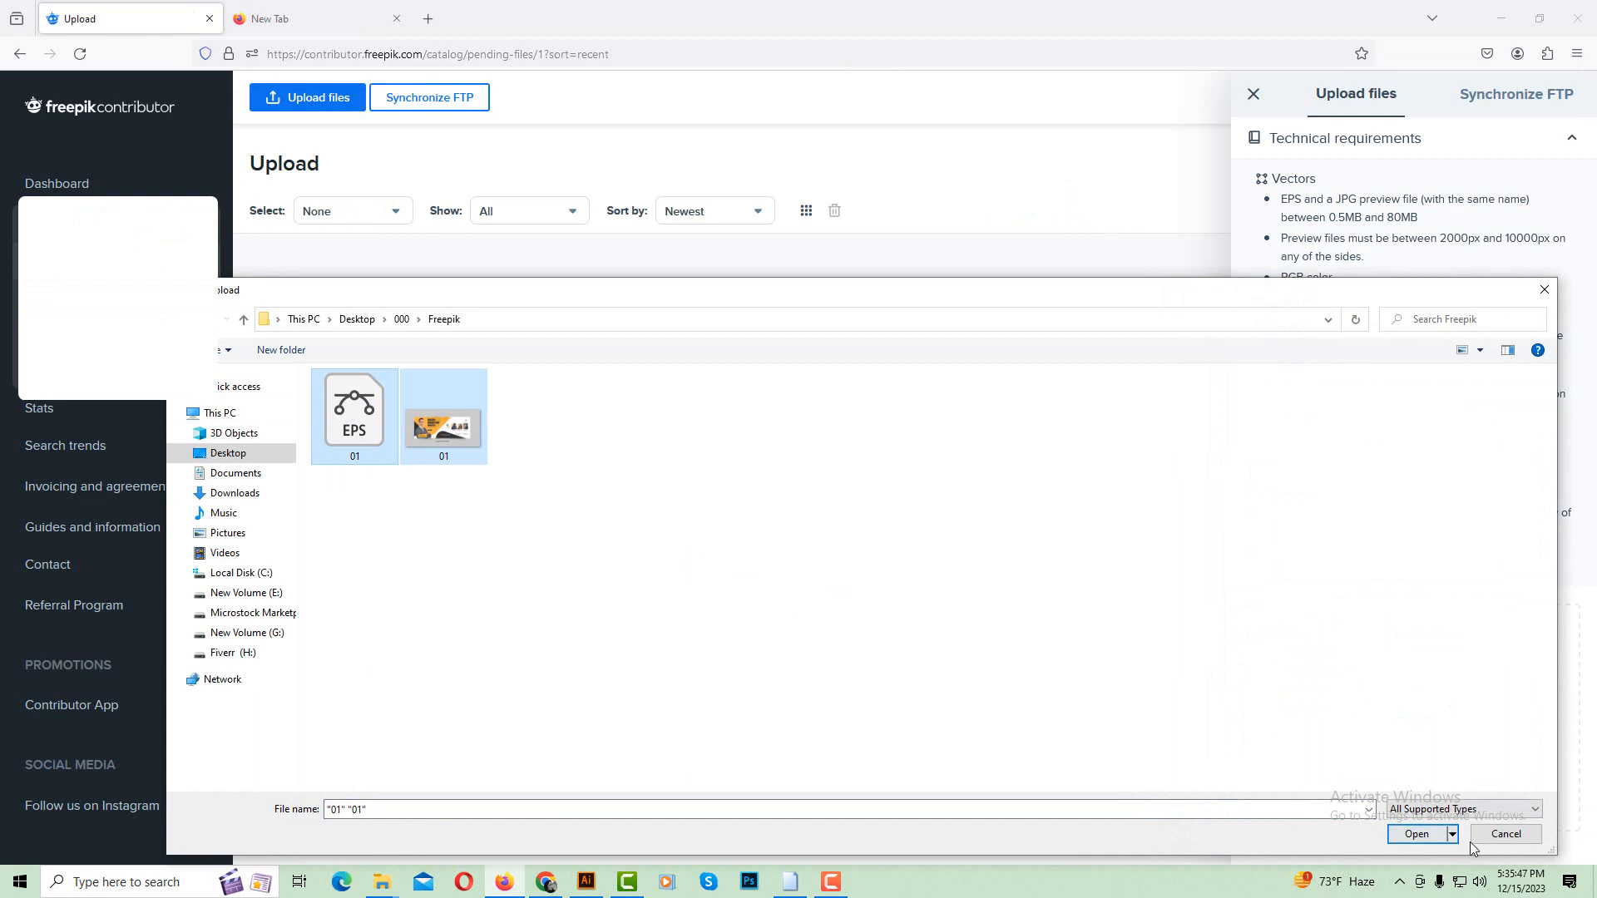
pyautogui.click(1417, 833)
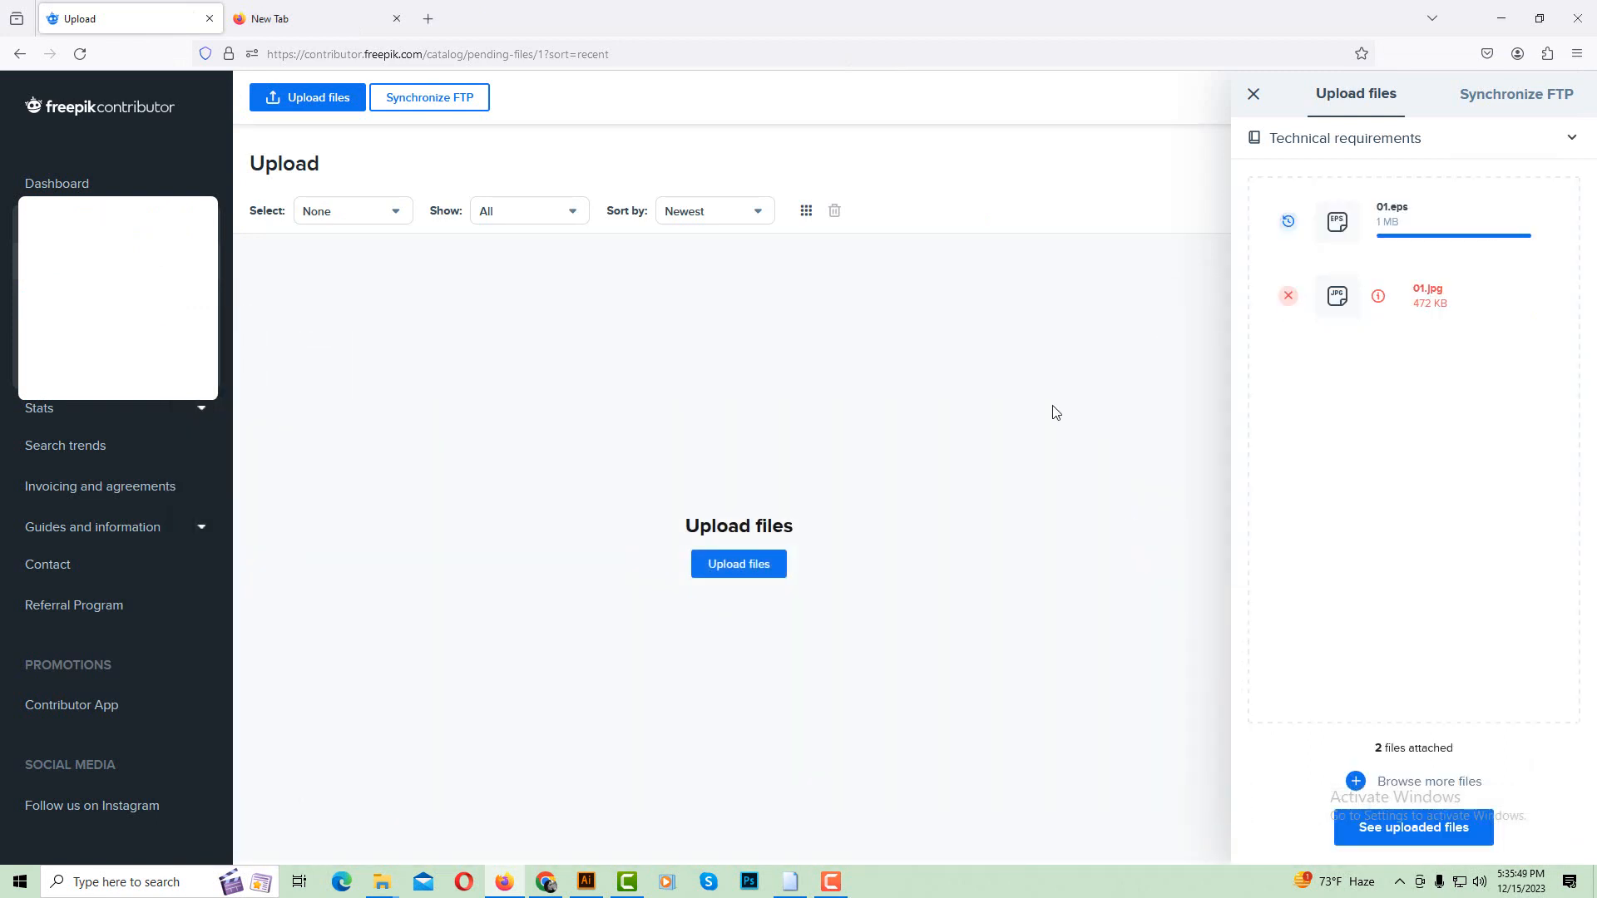
pyautogui.moveTo(1379, 297)
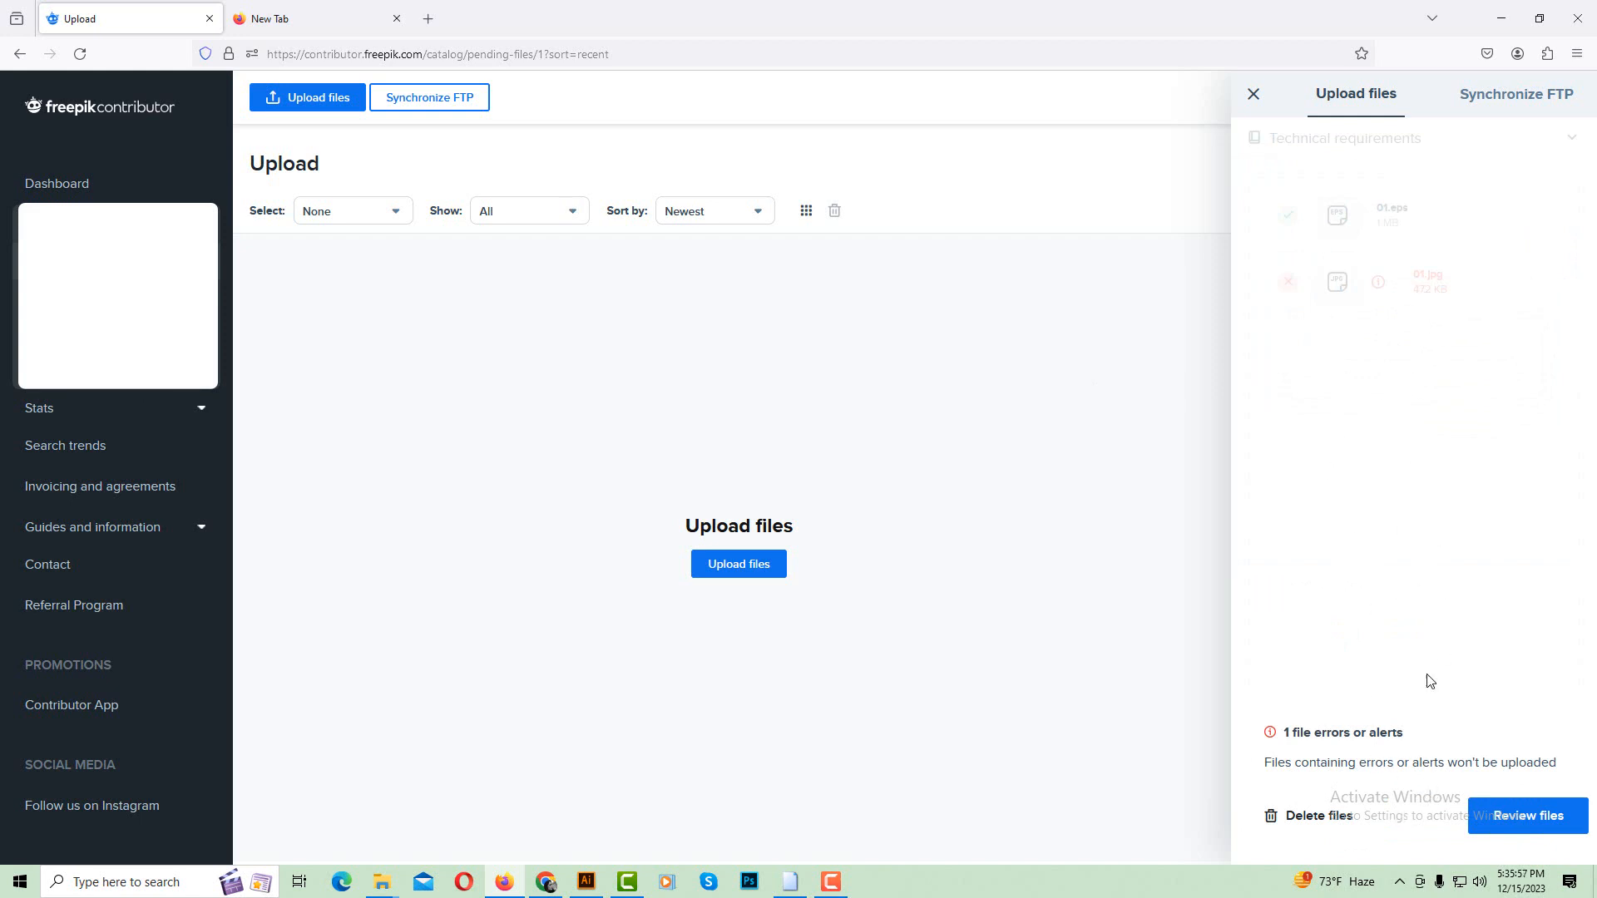
# Delete the error files from the upload, and try to delete the remaining 01.eps from the pending files.
pyautogui.click(1335, 826)
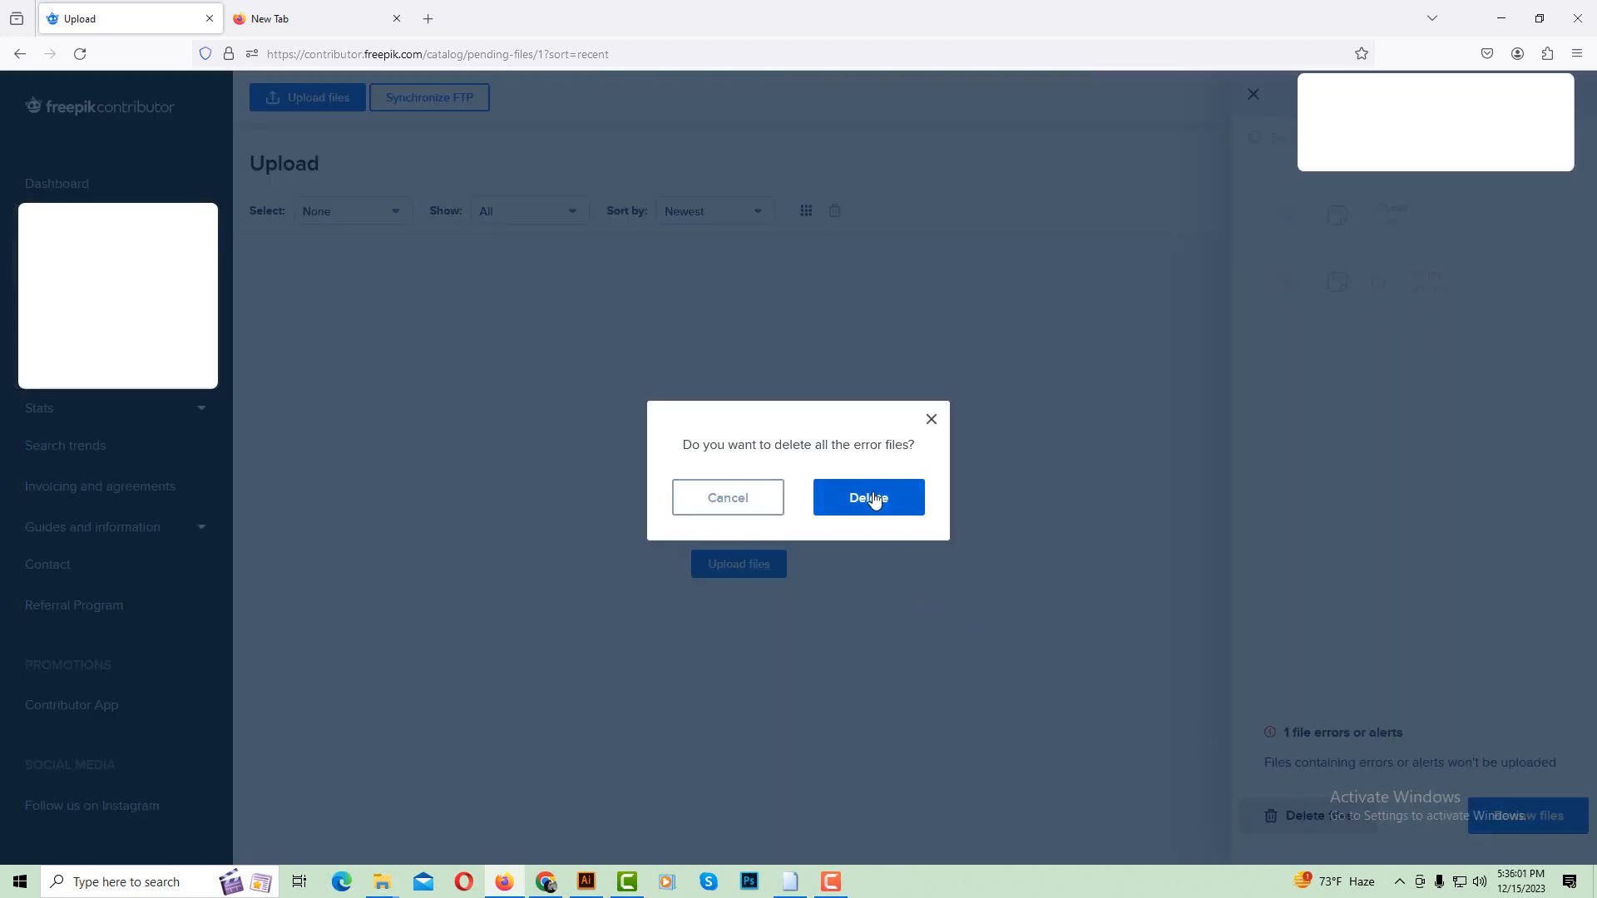
pyautogui.click(877, 496)
pyautogui.click(346, 317)
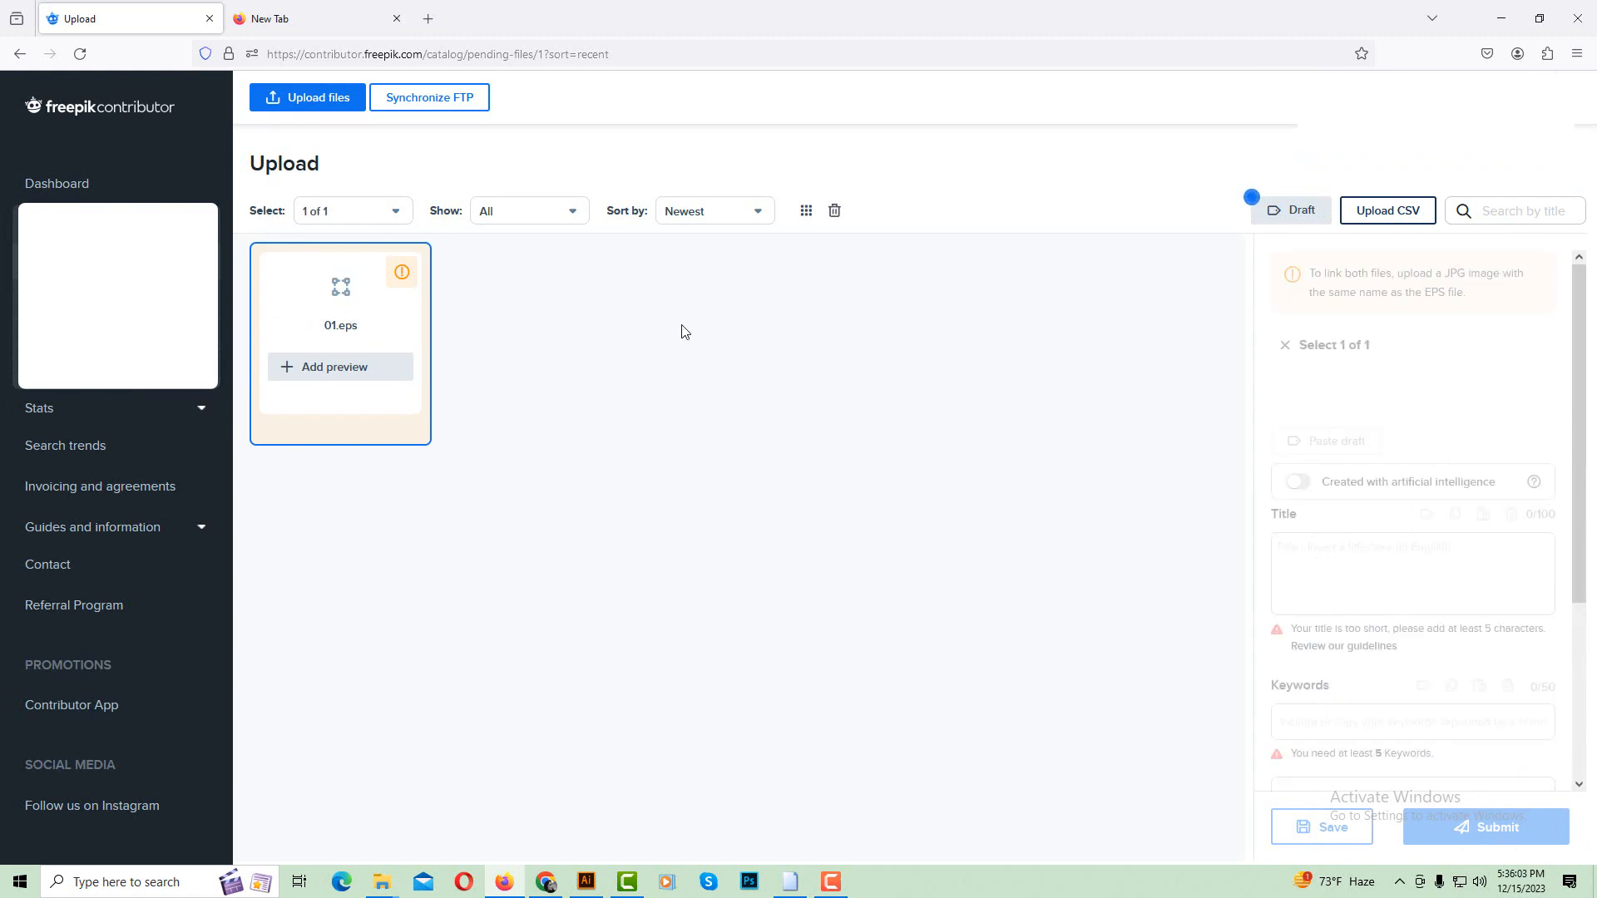
pyautogui.click(835, 212)
pyautogui.click(862, 512)
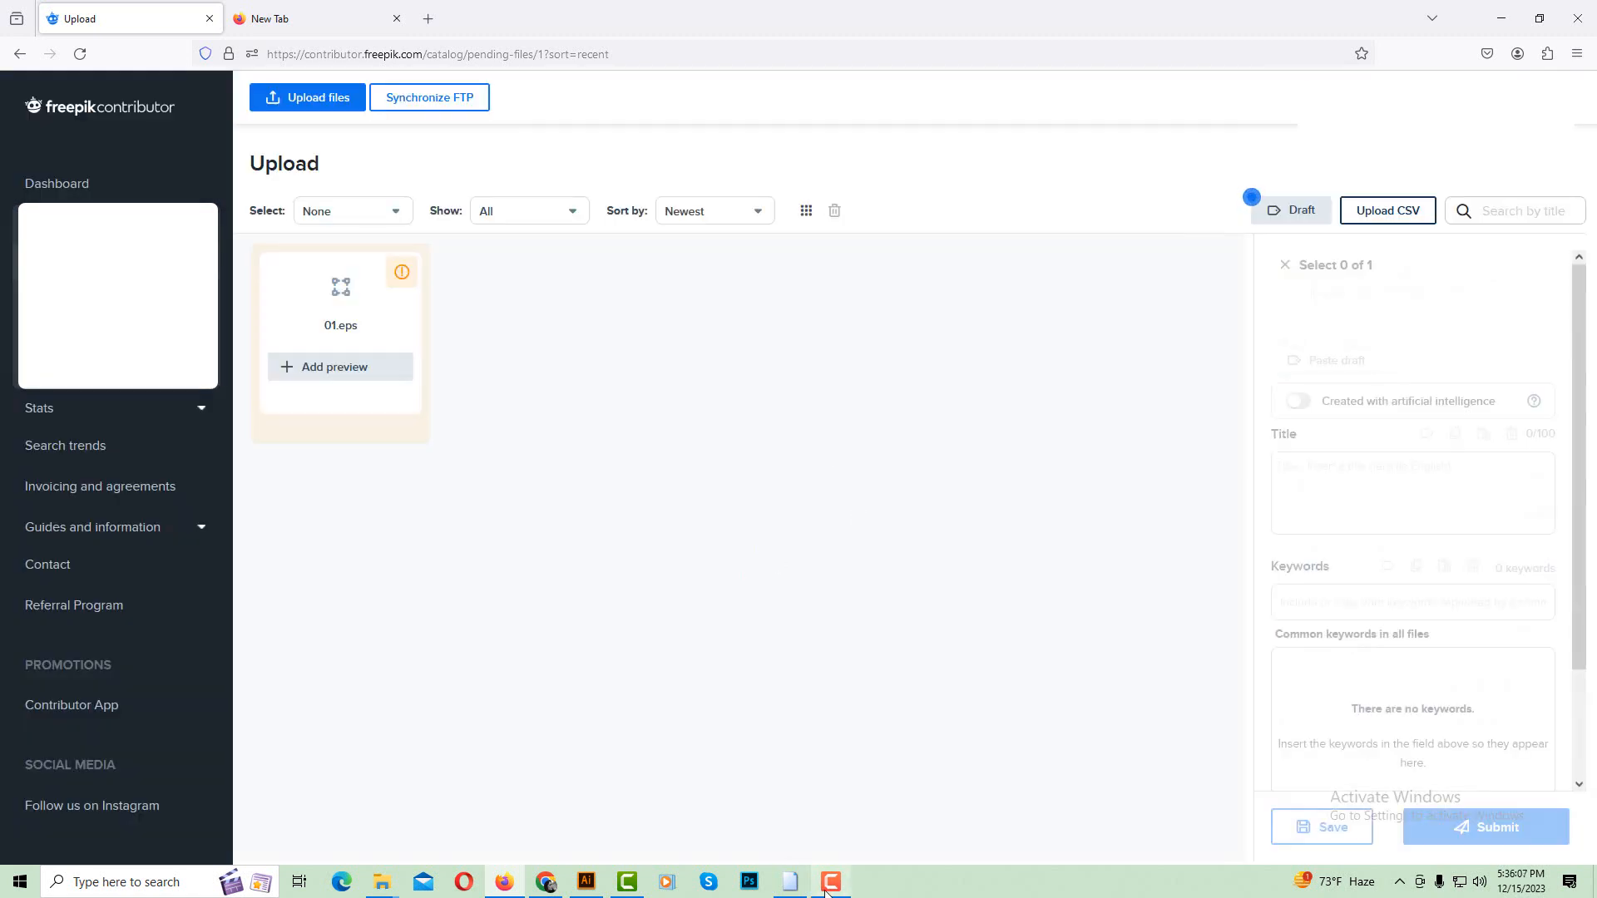
# Switch to Illustrator, start a Save for Web export of the banner as JPEG, and set the image height to 3000 px.
pyautogui.click(790, 869)
pyautogui.click(589, 883)
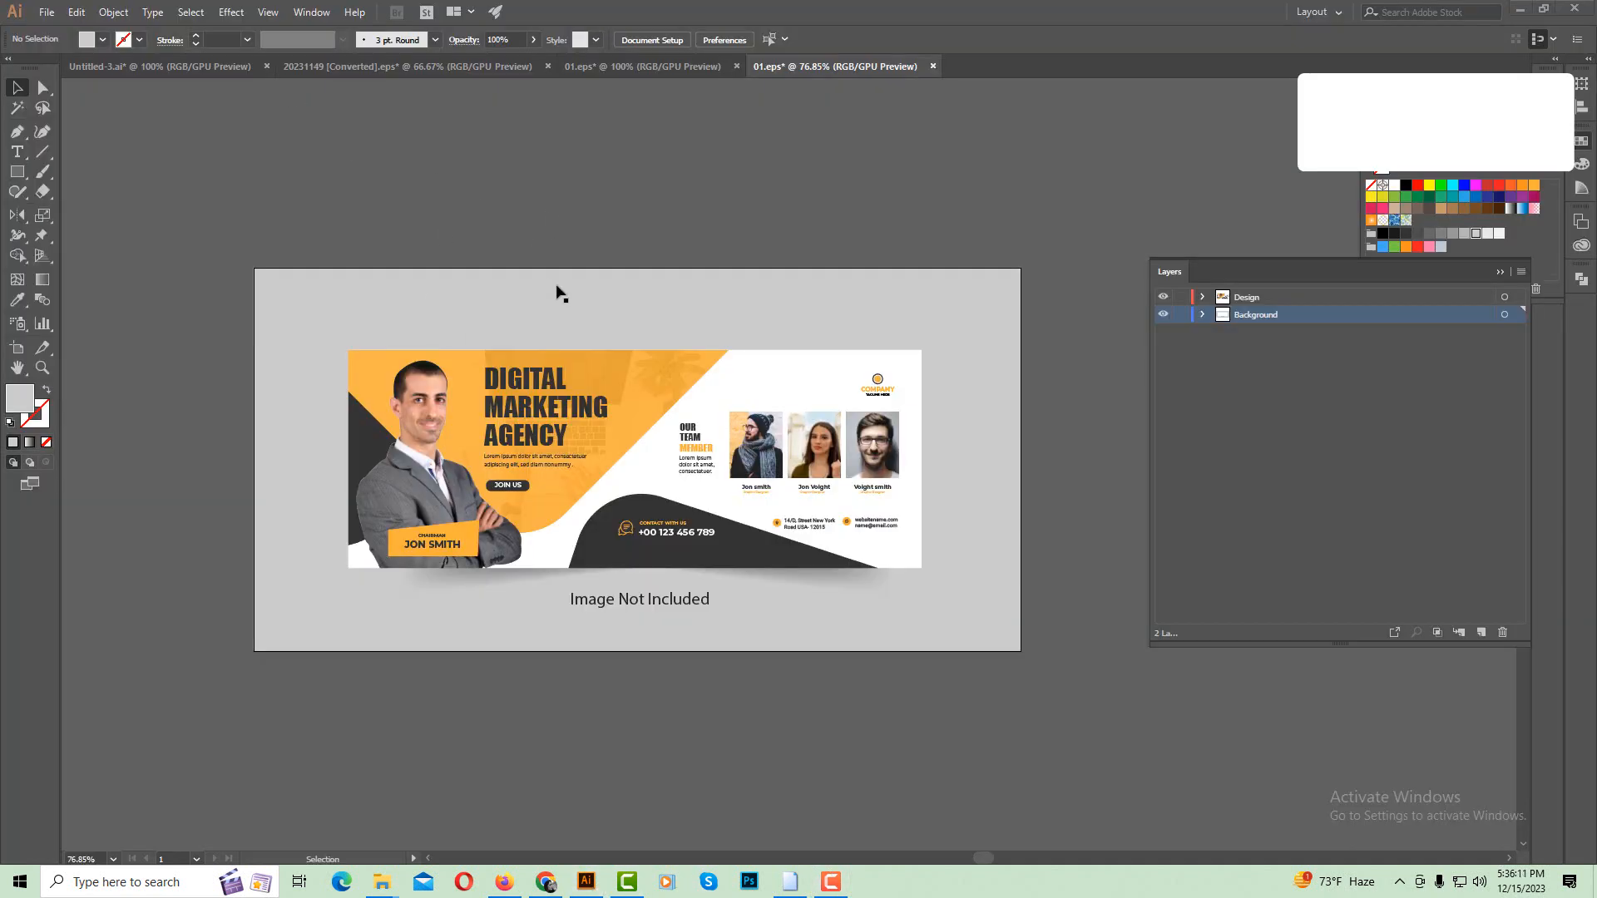
pyautogui.click(47, 12)
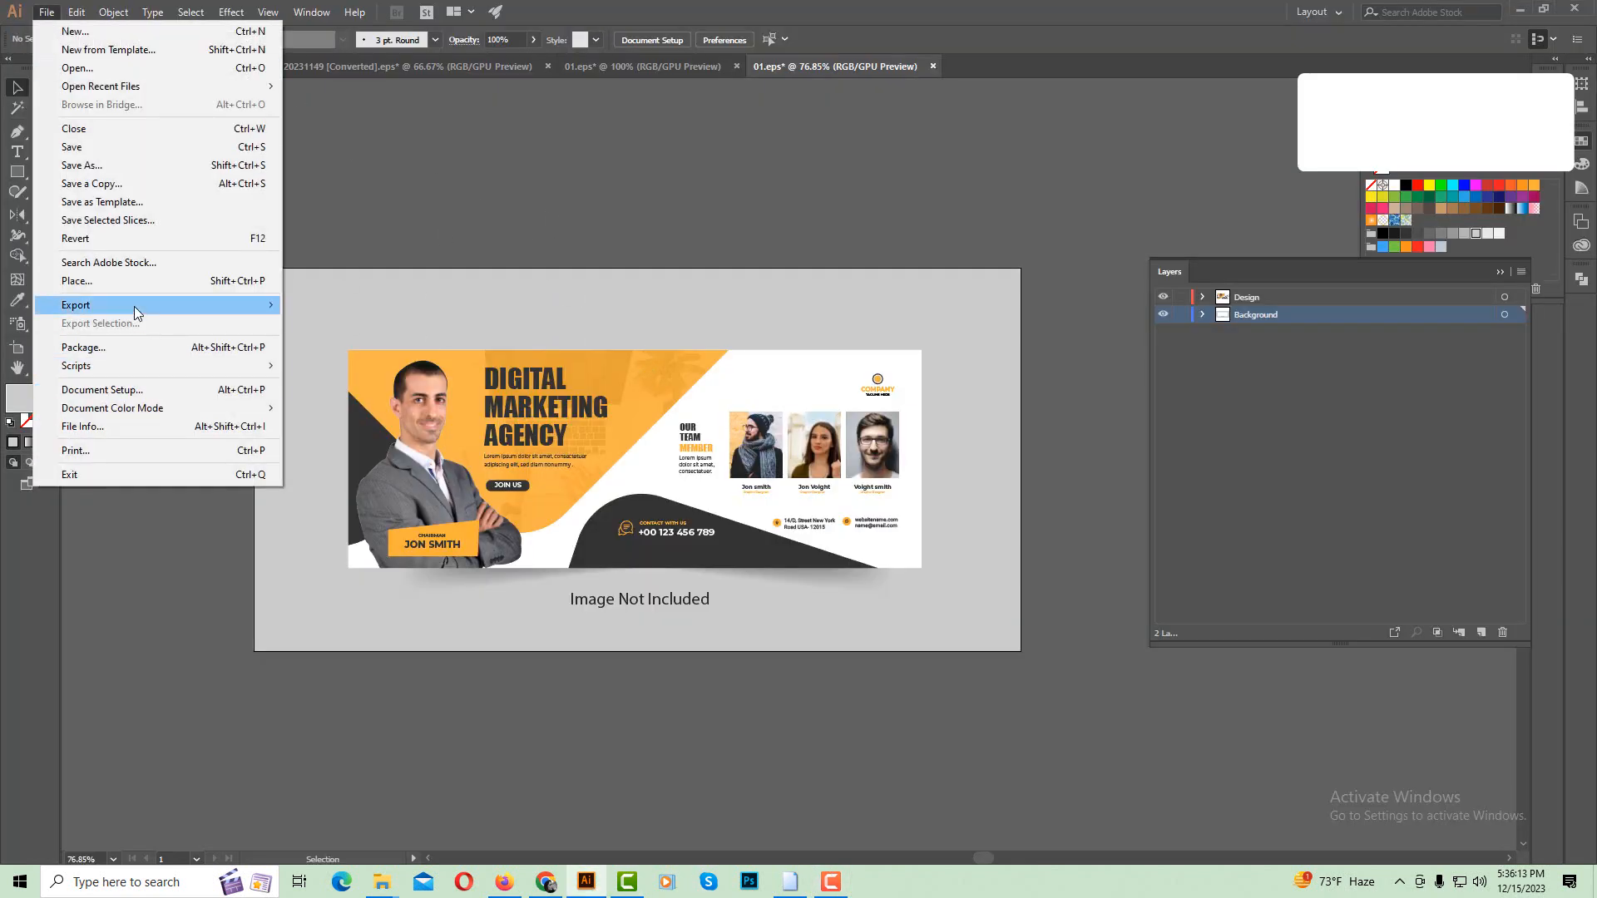
pyautogui.moveTo(133, 305)
pyautogui.click(353, 342)
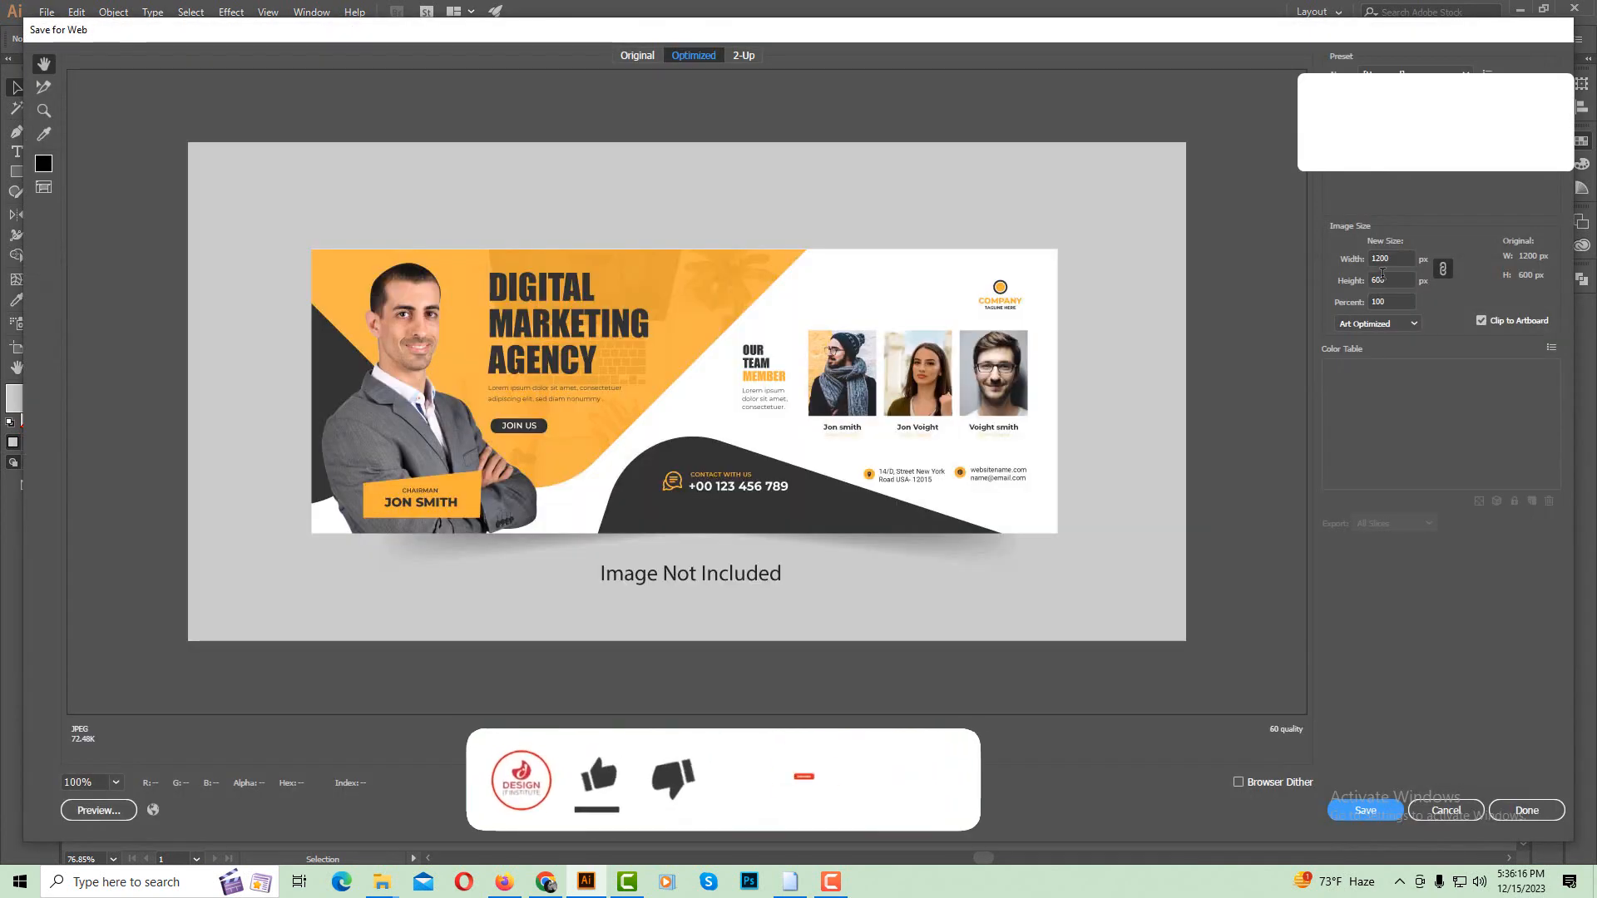
pyautogui.doubleClick(1383, 279)
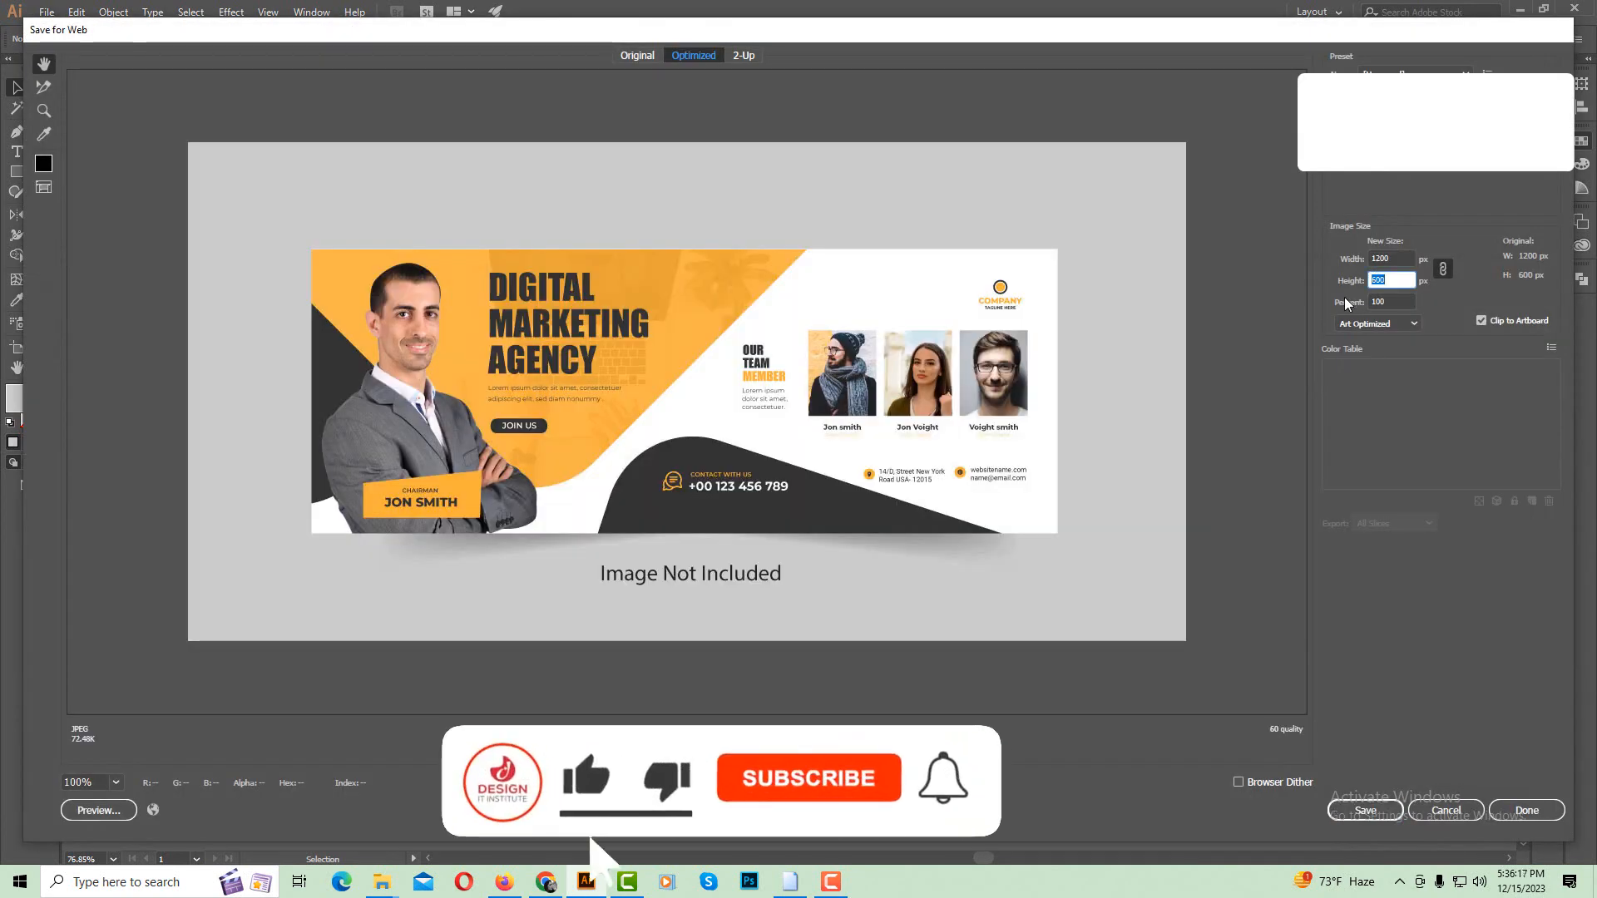
pyautogui.write('3000')
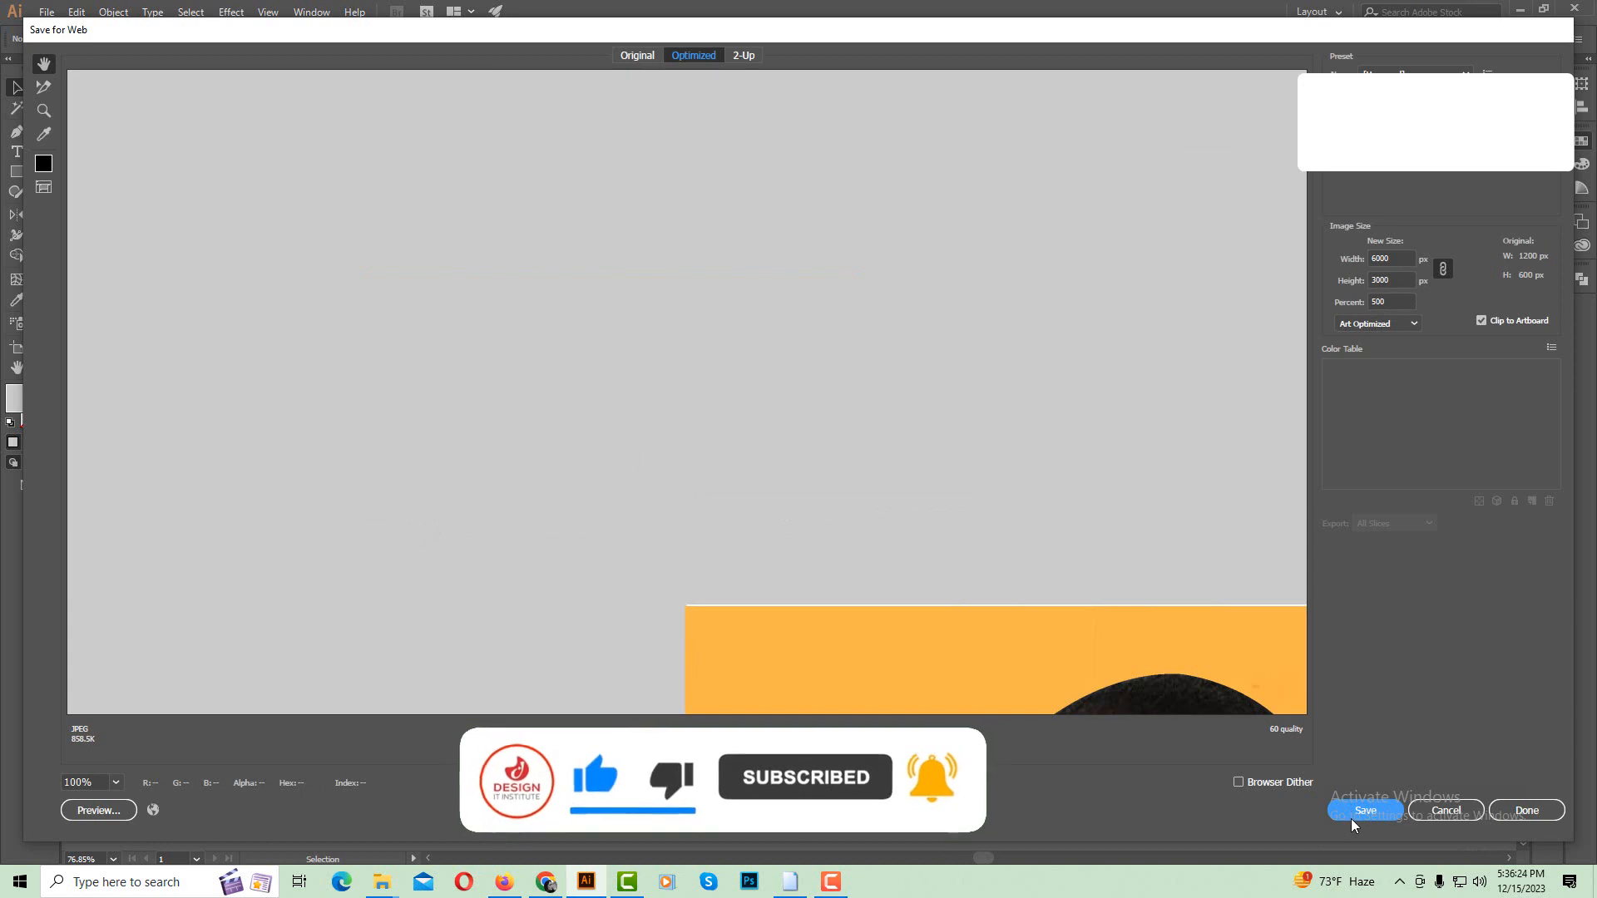
# Save the exported JPEG as 01 in the Freepik folder, replacing the existing file.
pyautogui.click(1365, 810)
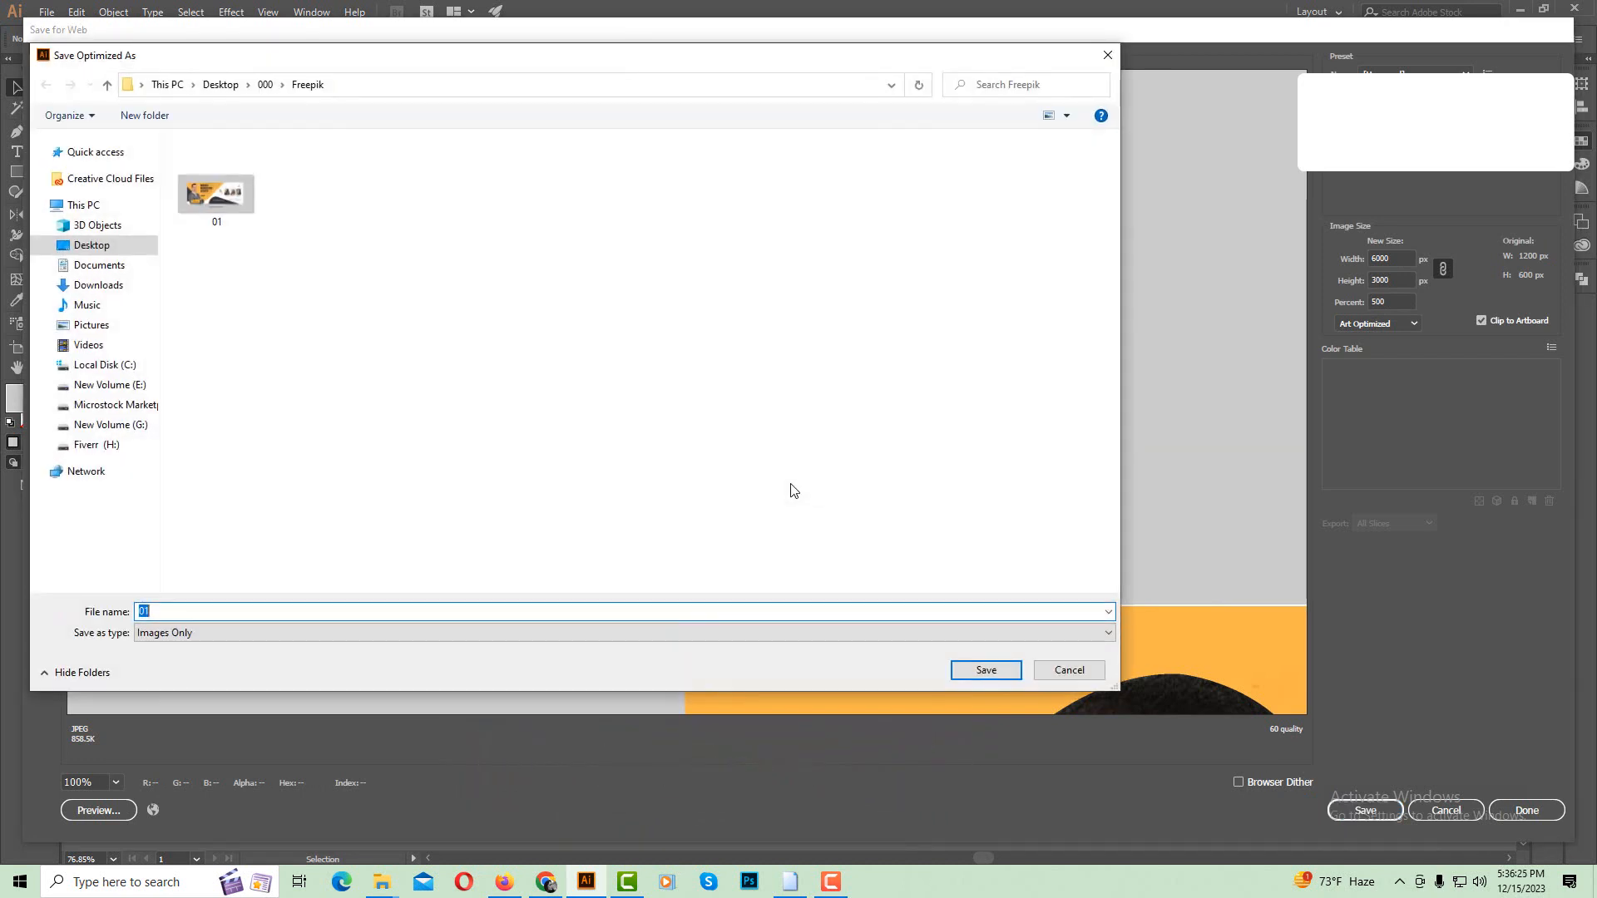
pyautogui.click(982, 676)
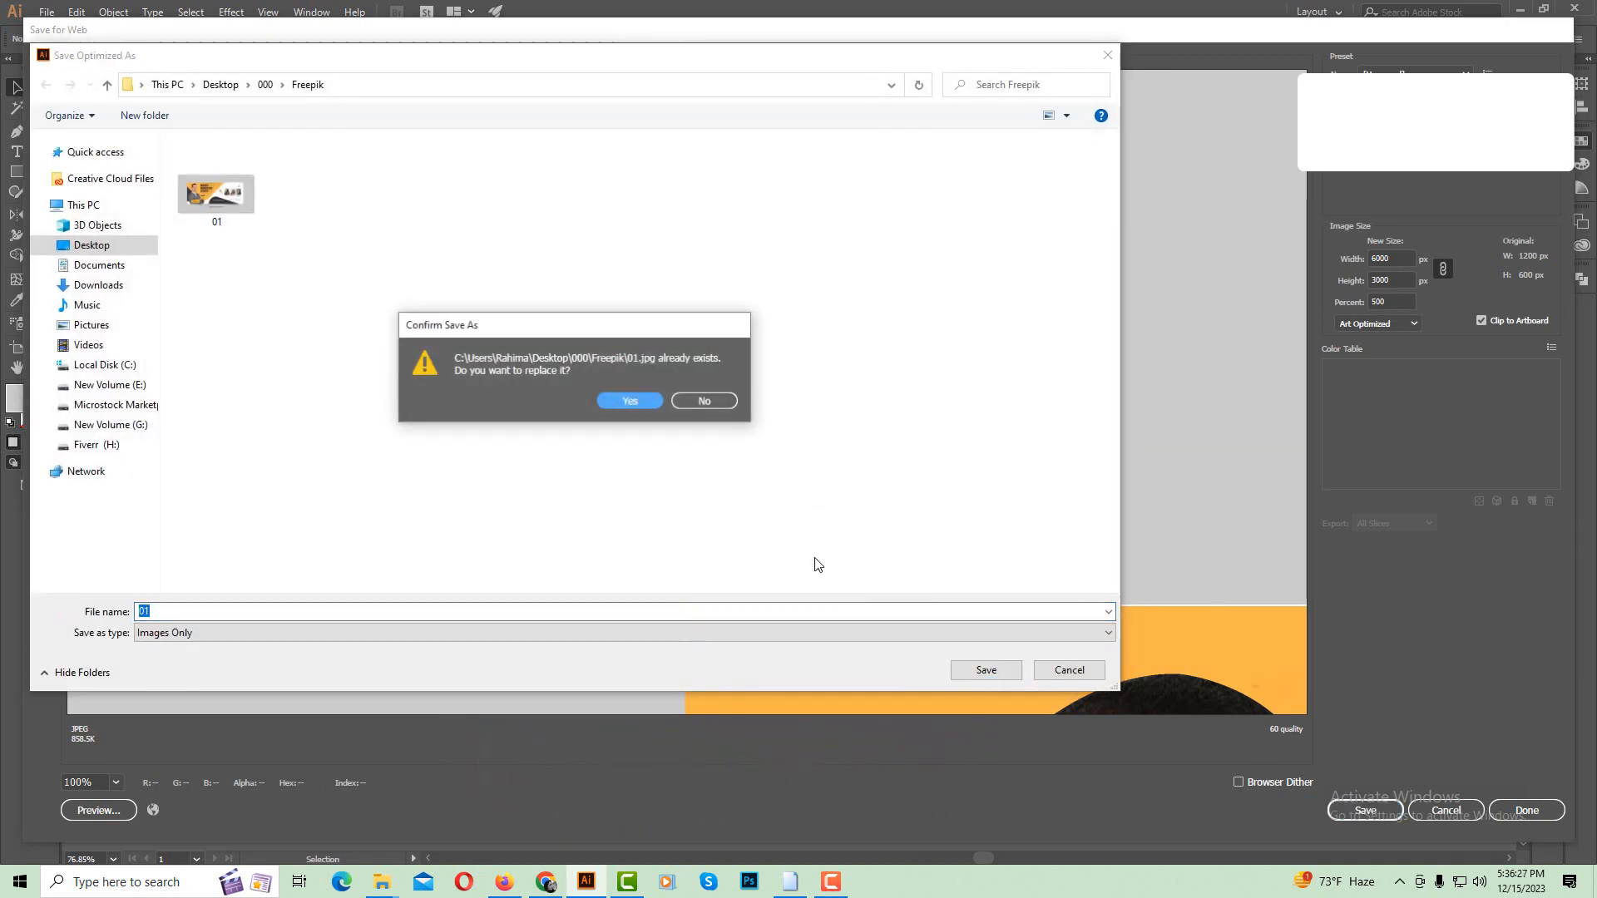
pyautogui.click(631, 400)
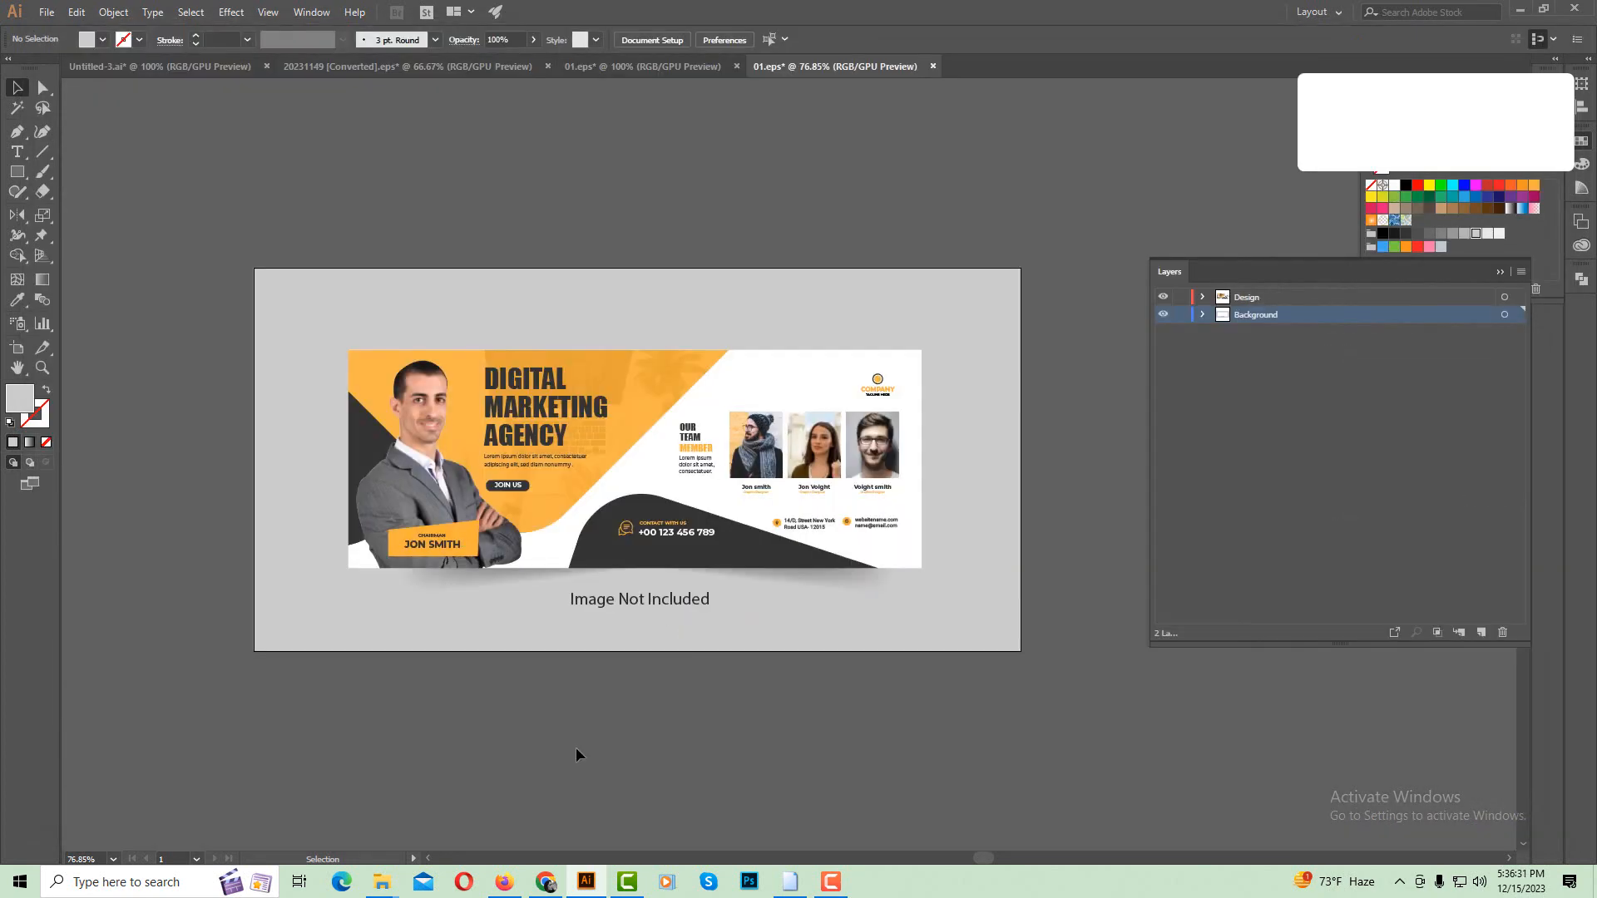
# Switch back to the Freepik contributor page in Firefox and delete 01.eps from the pending files.
pyautogui.click(505, 882)
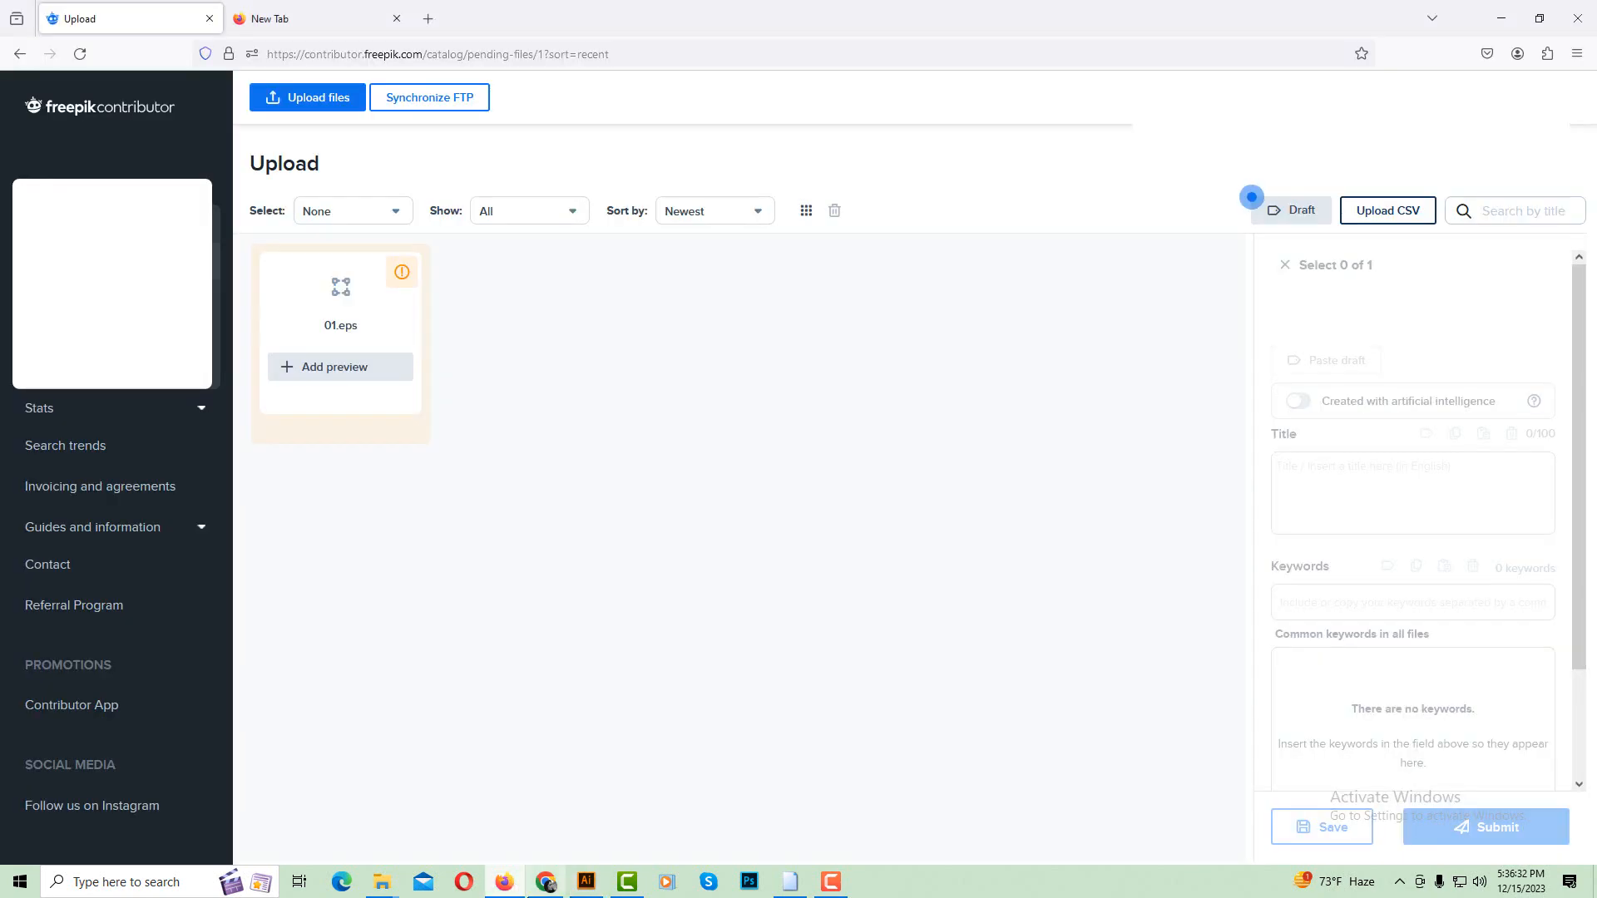
pyautogui.click(402, 285)
pyautogui.click(834, 211)
pyautogui.click(841, 519)
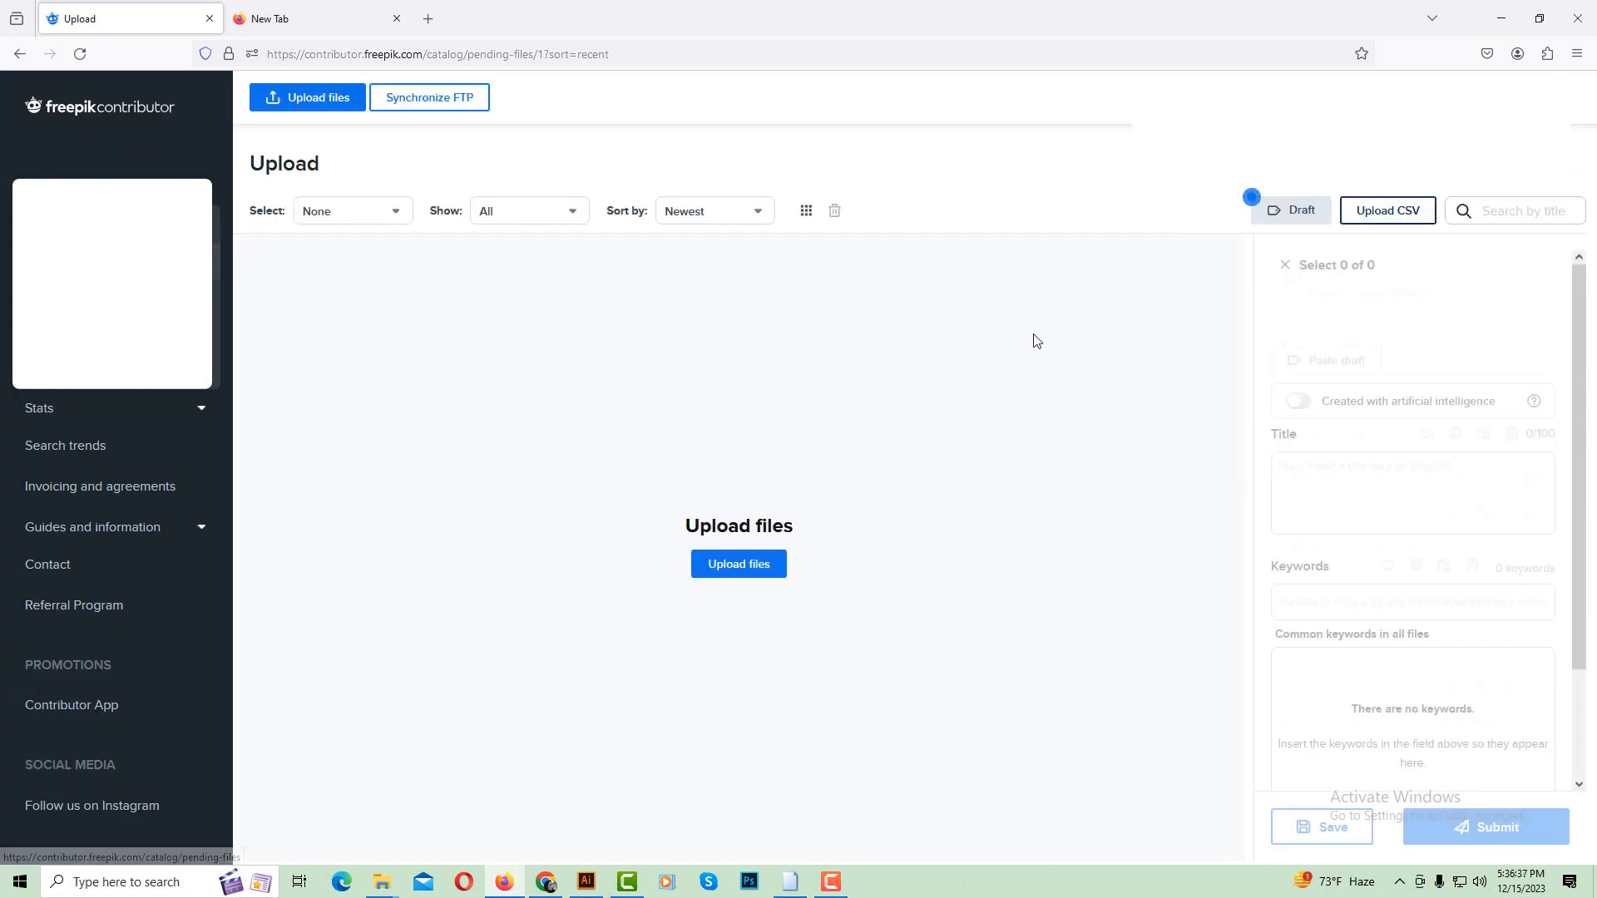
# Upload the EPS file and the re-exported JPG, both named 01, from the Freepik folder.
pyautogui.click(332, 99)
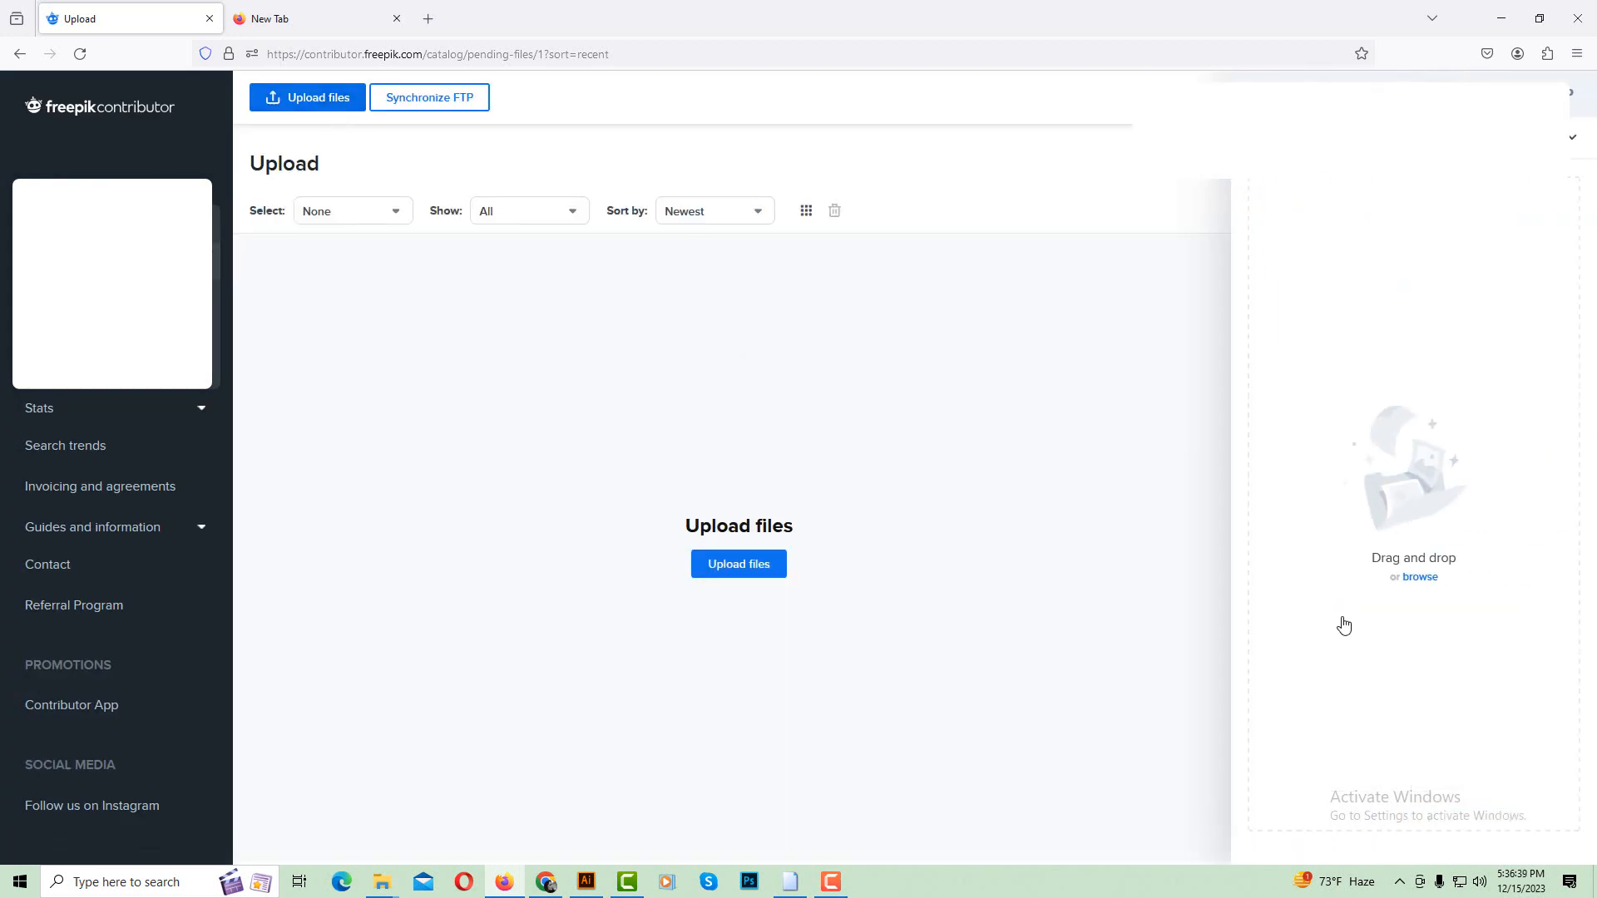
pyautogui.click(1426, 576)
pyautogui.moveTo(596, 534); pyautogui.dragTo(372, 430)
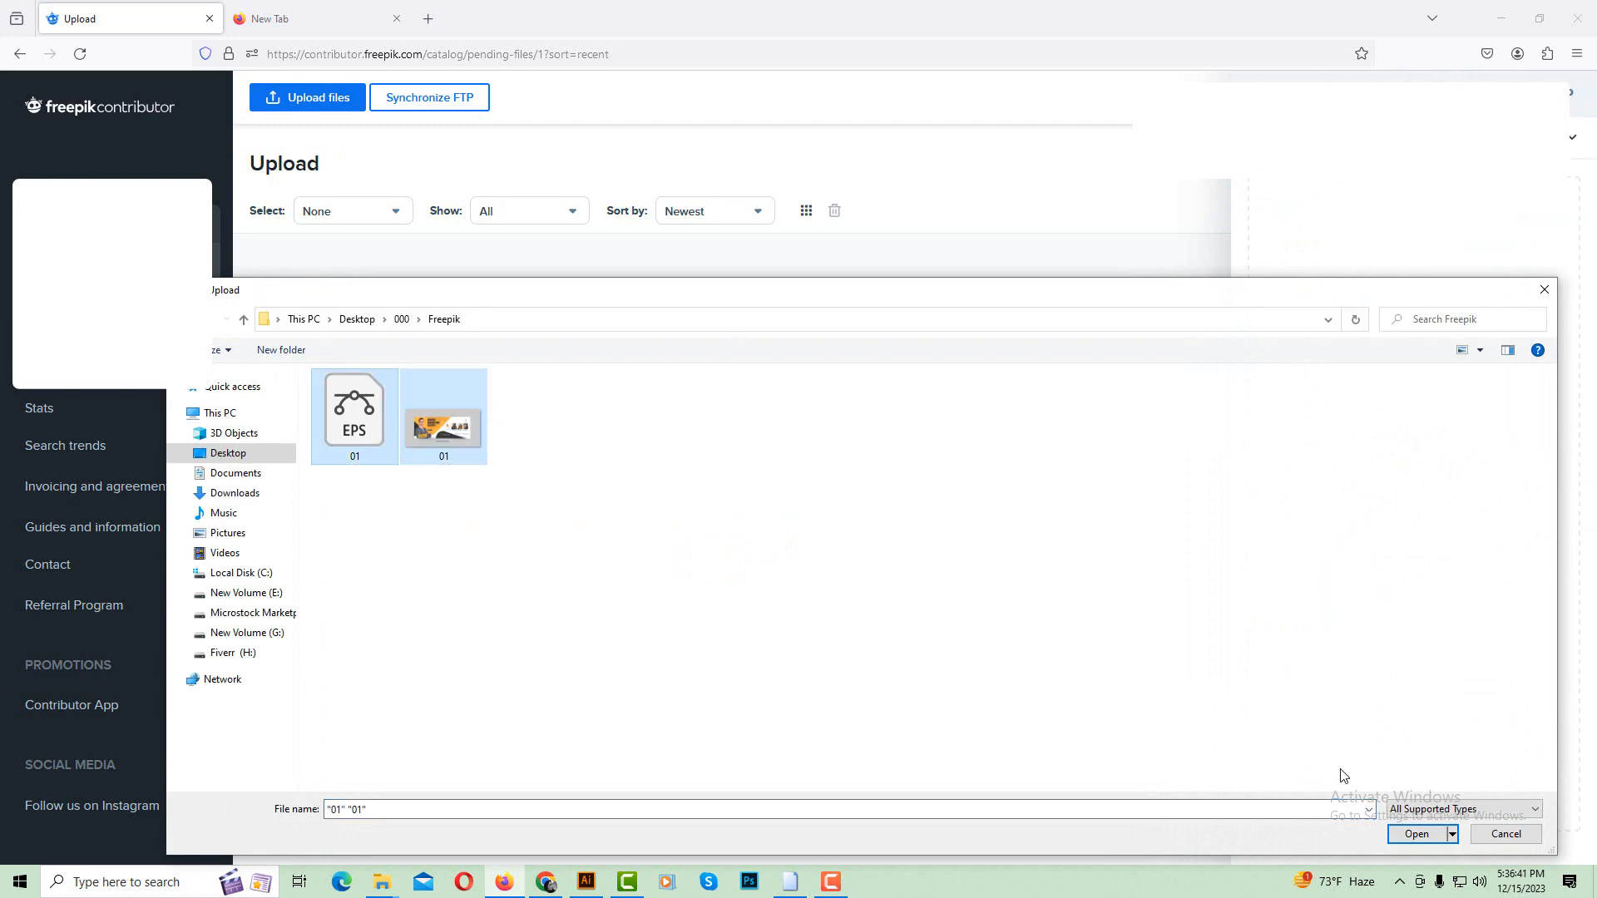
pyautogui.click(1414, 834)
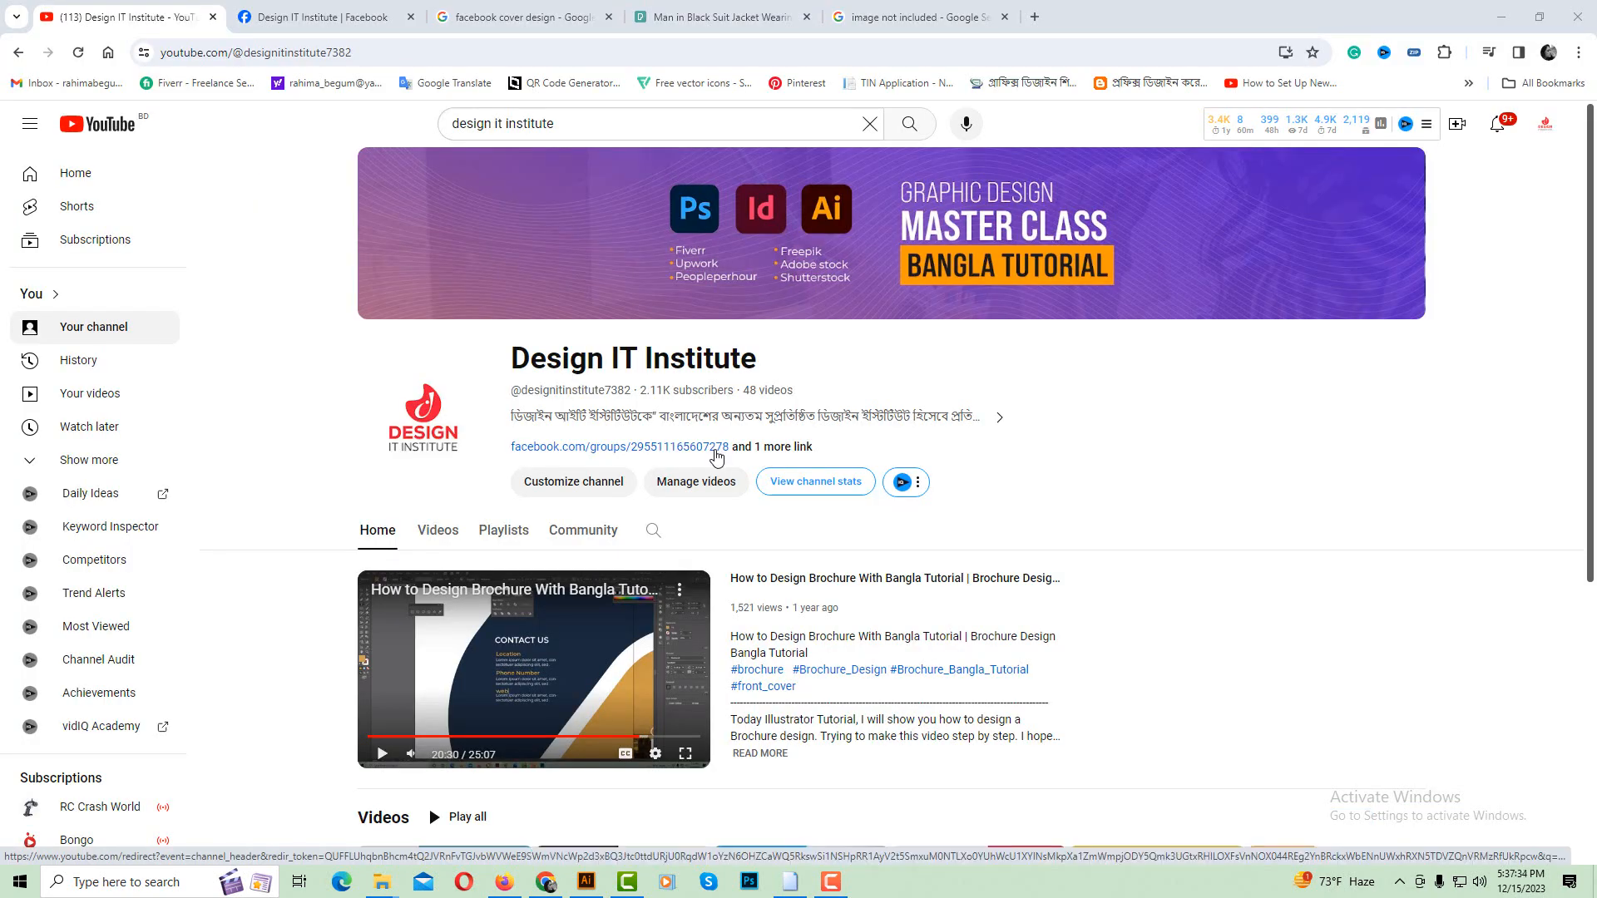
pyautogui.scroll(-1, 717, 453)
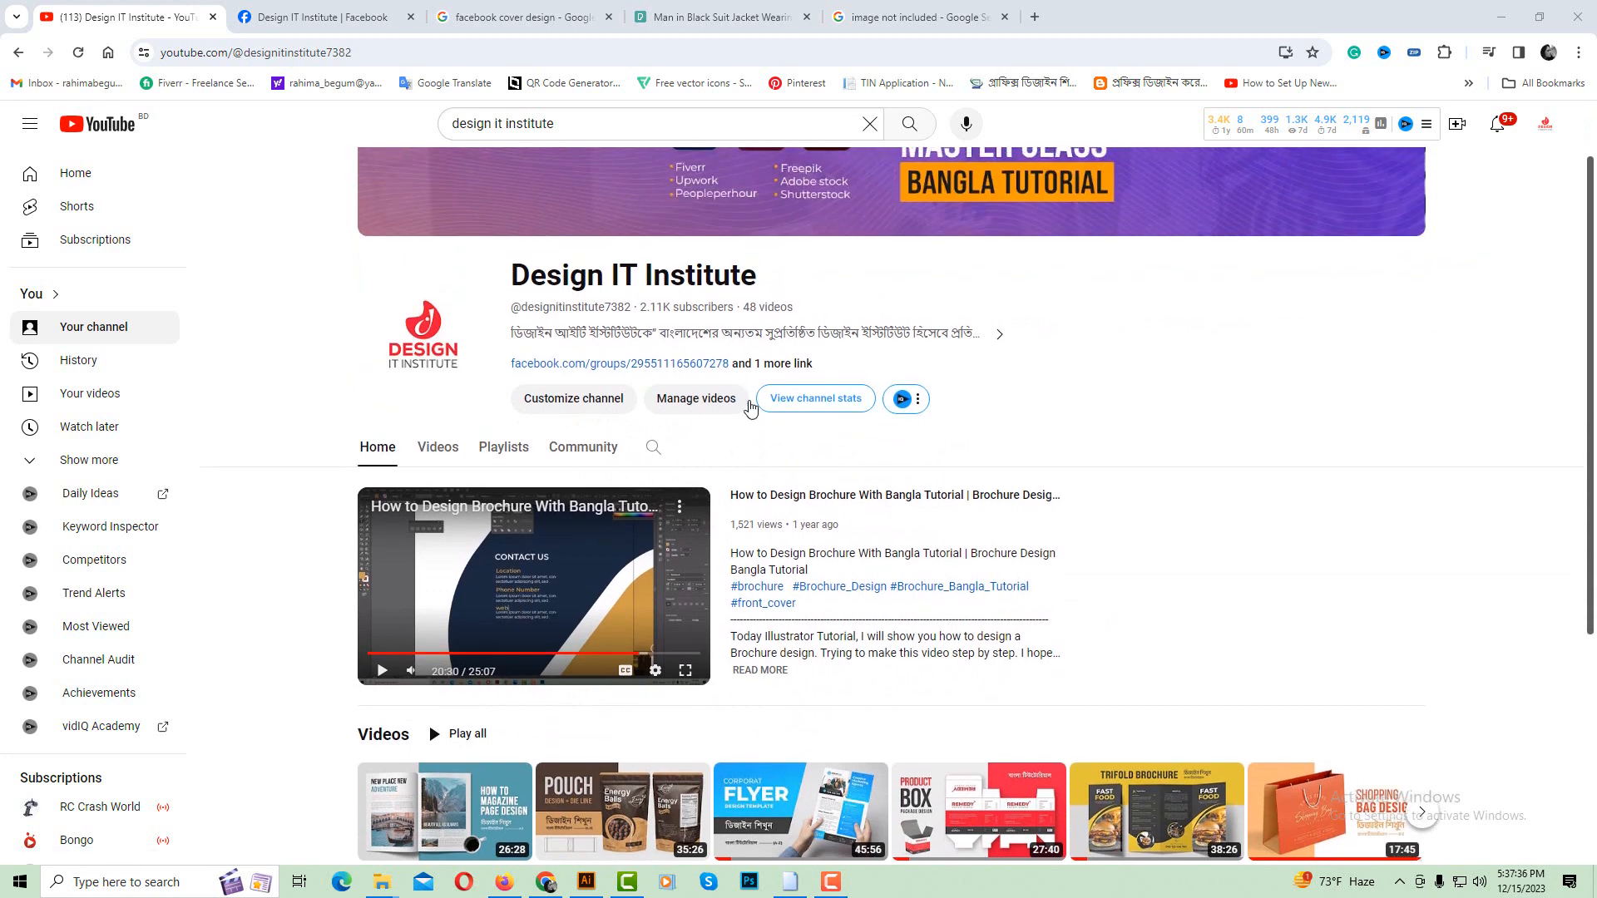